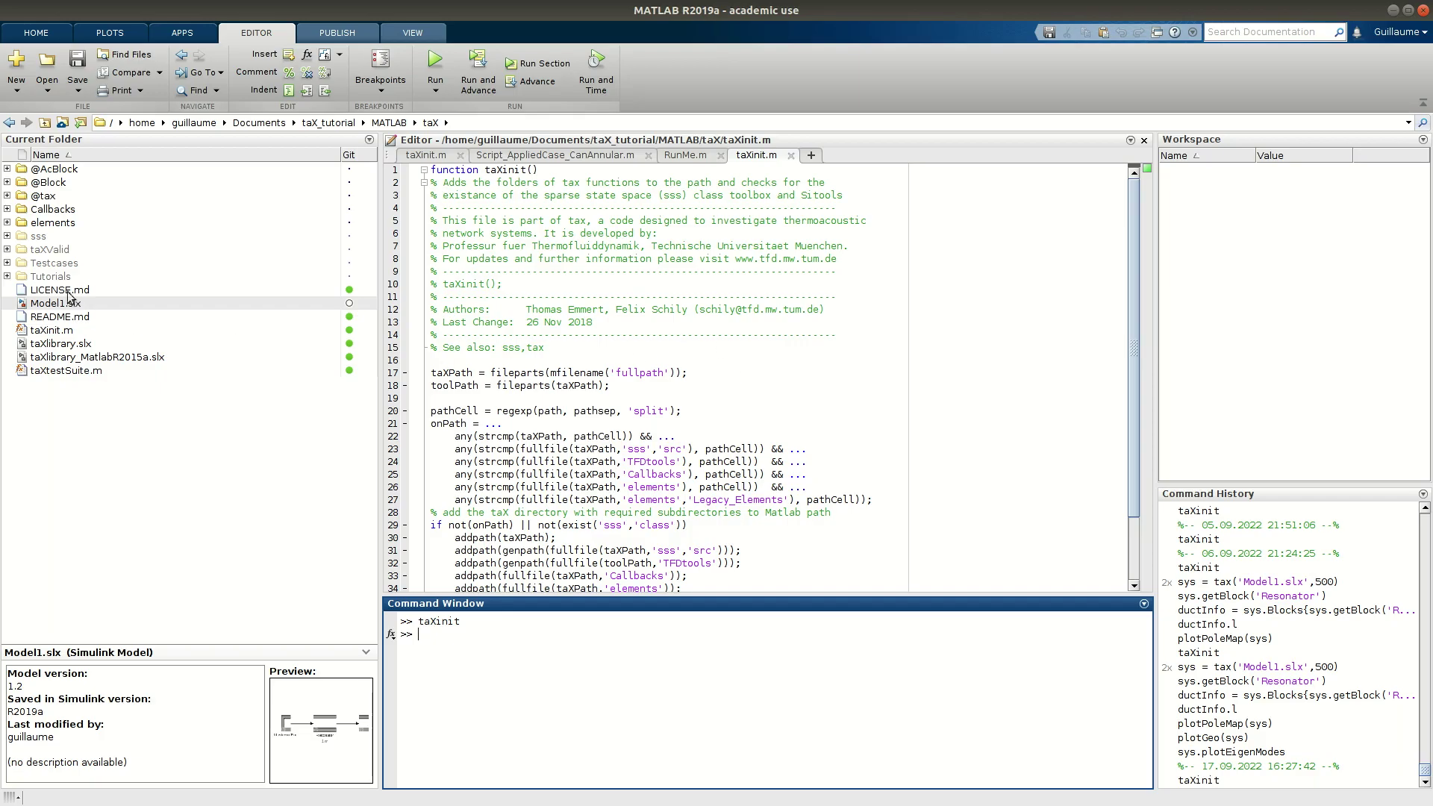
- Open Model1.slx, look over its duct network, and close it after saving
left_click(37, 309)
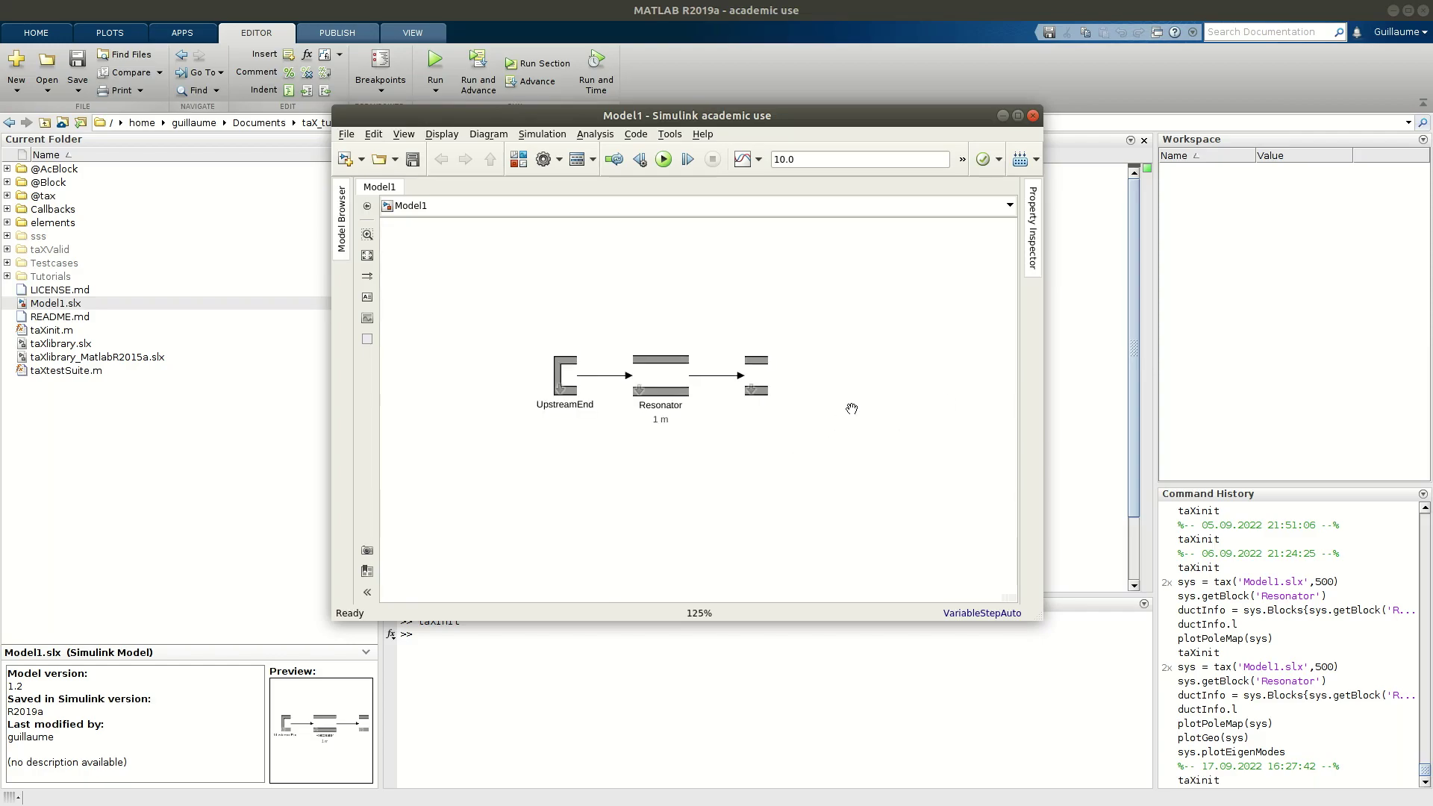
scroll(851, 409, "down", 1)
left_click_drag(819, 114, 905, 66)
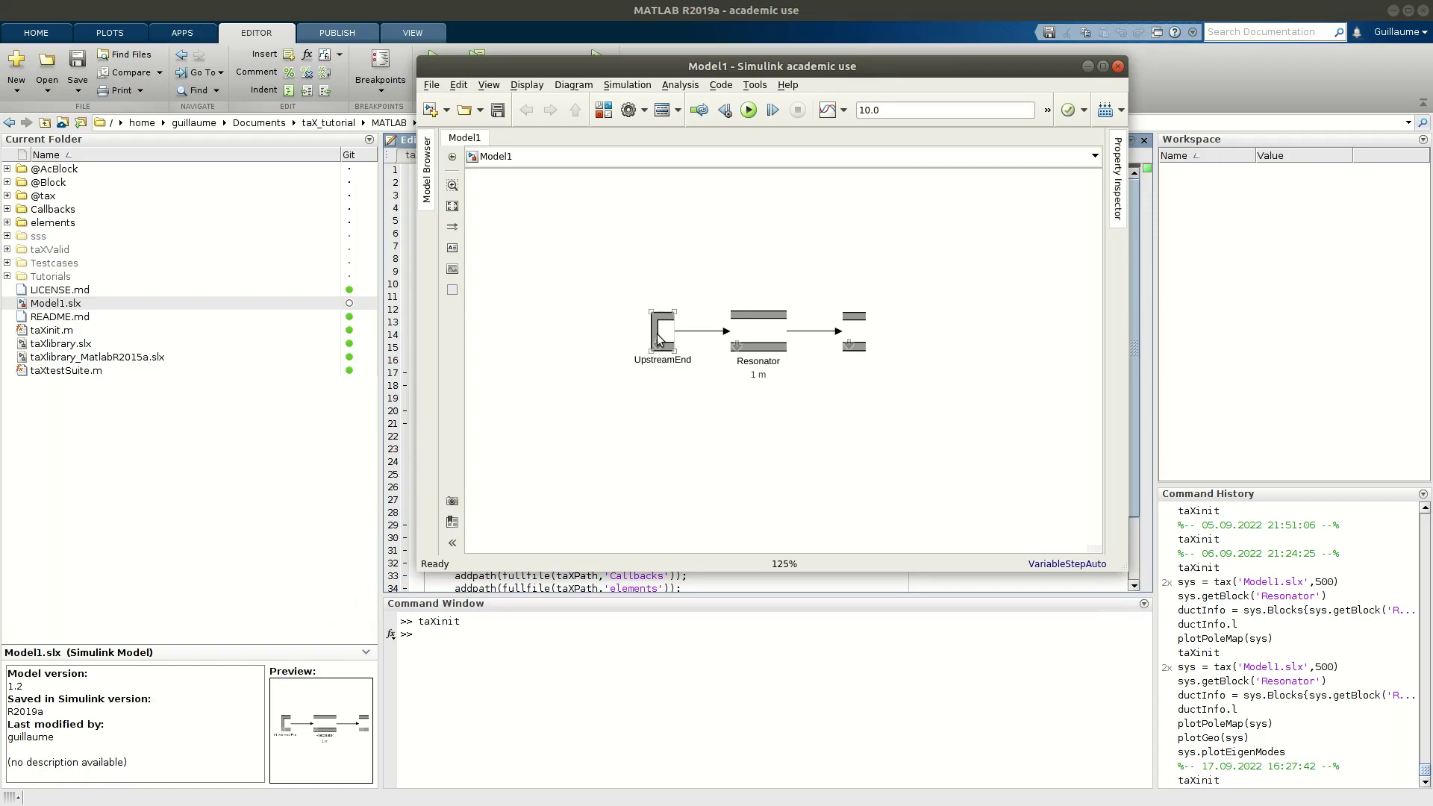
left_click(771, 336)
left_click(828, 412)
left_click(498, 110)
left_click(1118, 67)
- Build the system with sys = tax('Model1.slx',500) and plot its eigenvalues with plotPoleMap(sys)
left_click(565, 647)
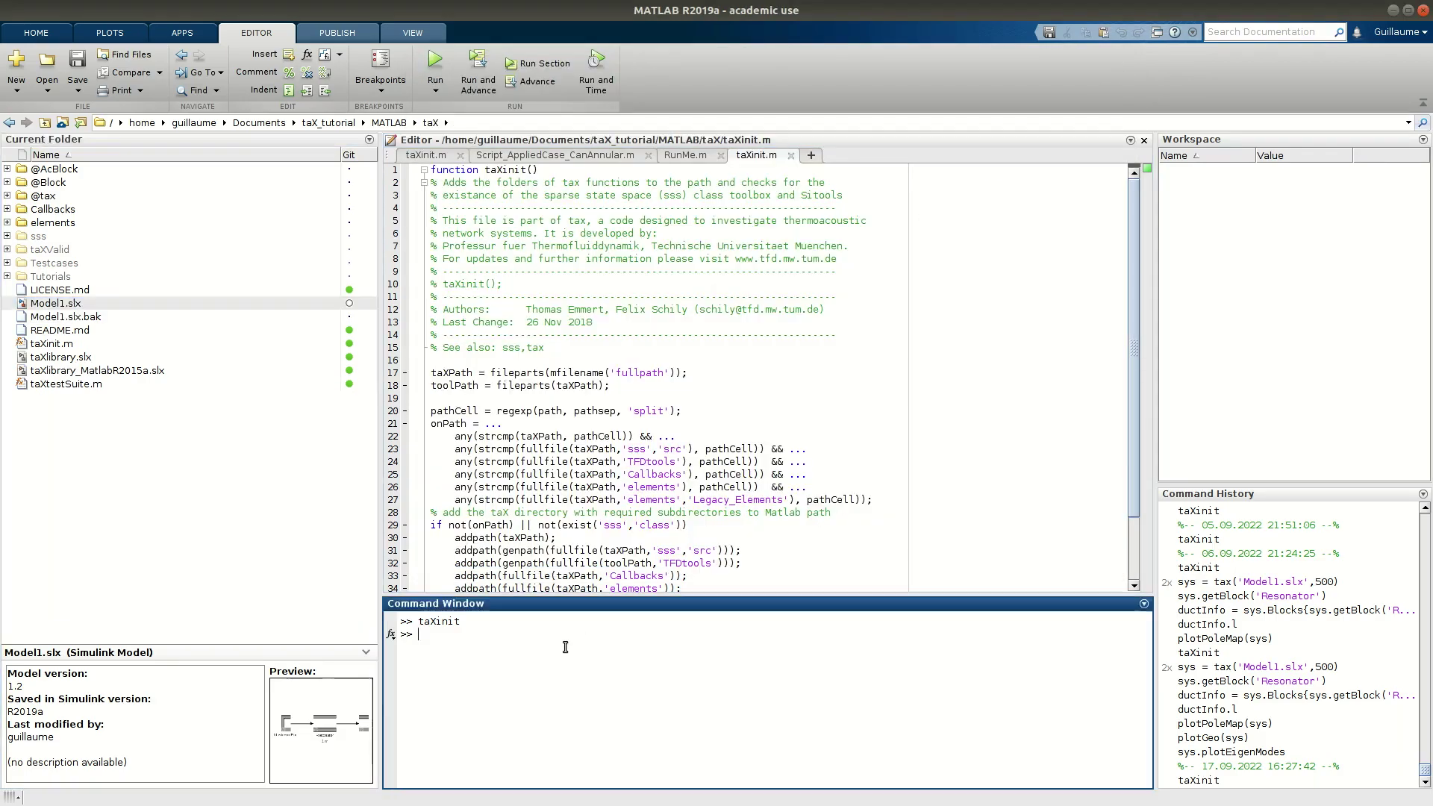
double_click(1237, 583)
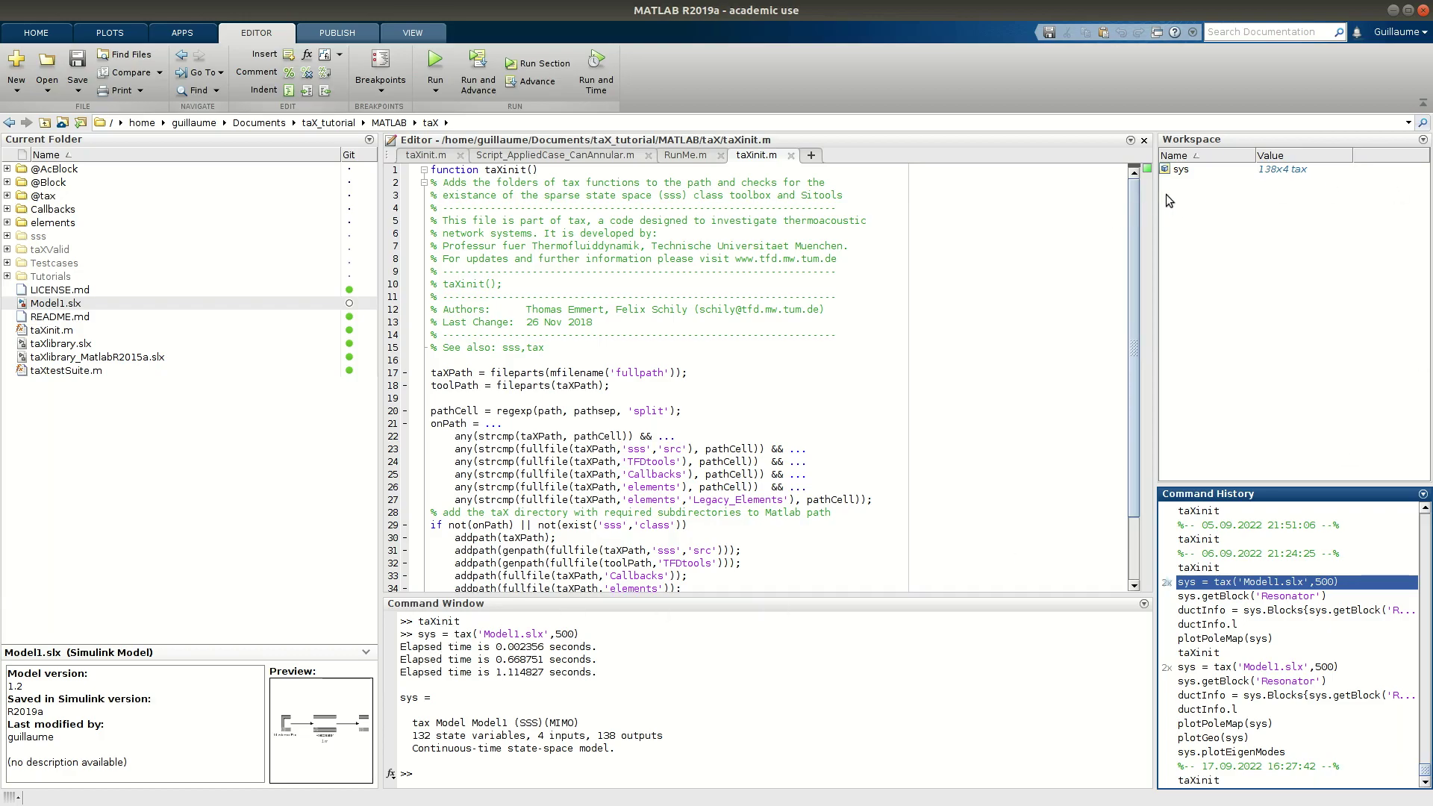
left_click(445, 775)
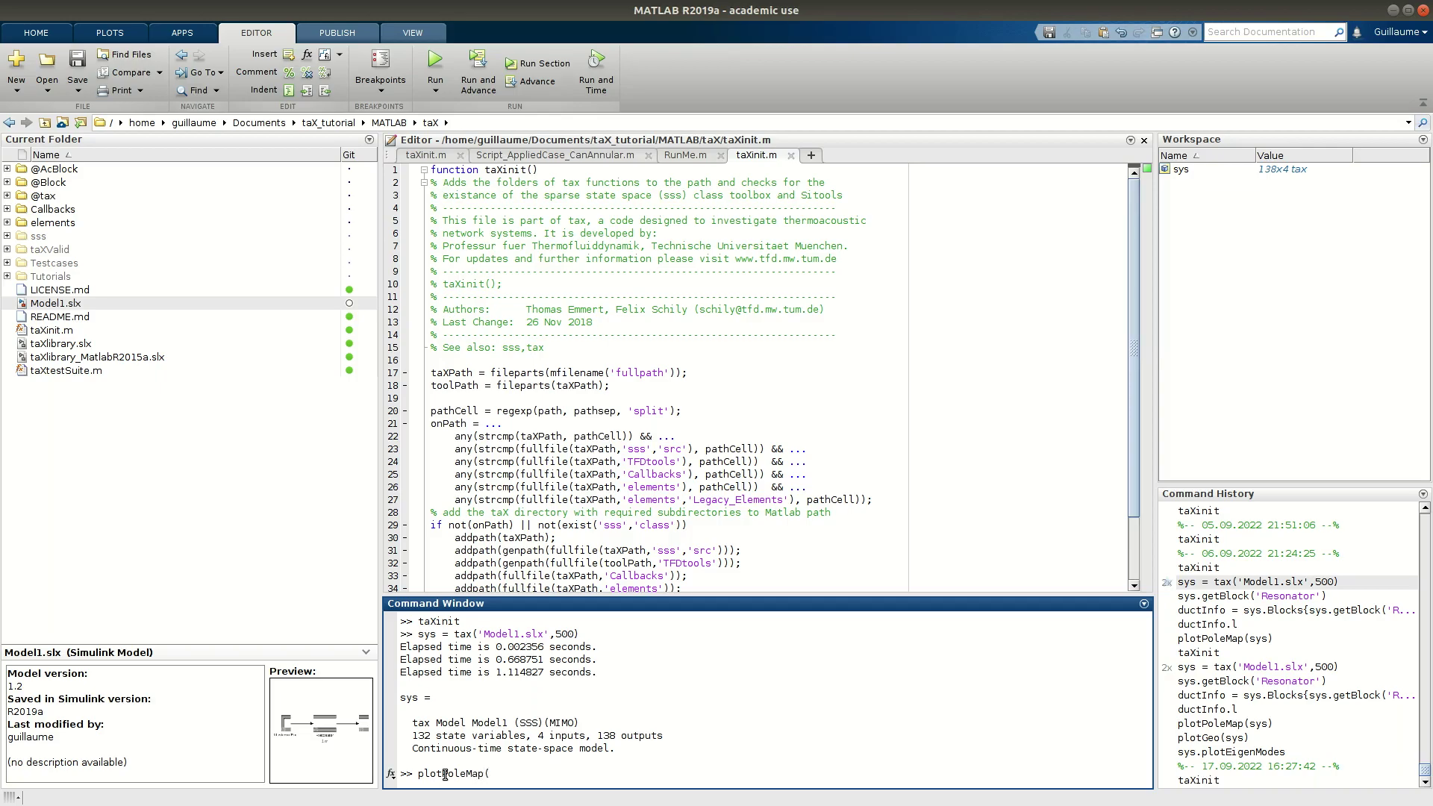
type(")")
key("Return")
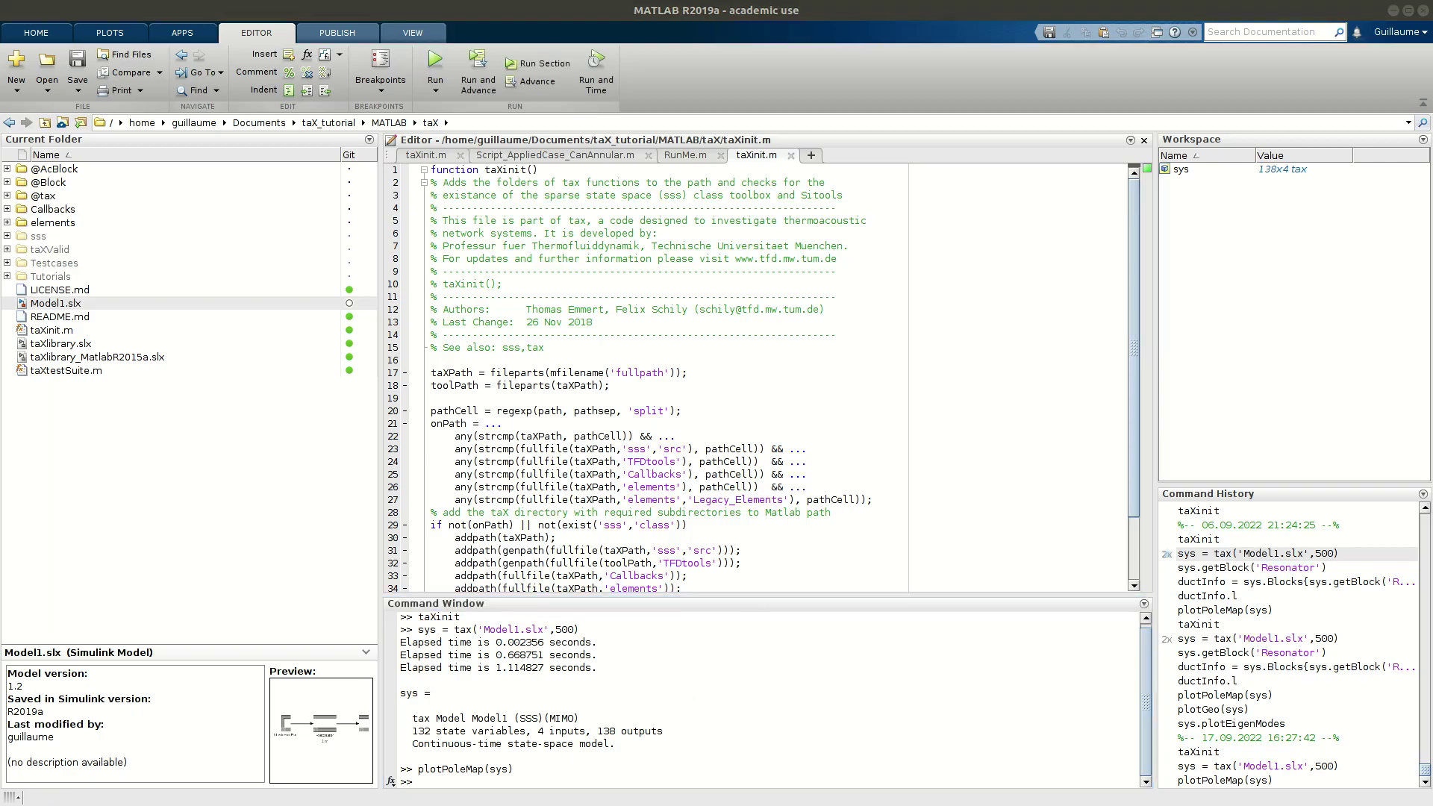
- Examine the eigenvalues along the zero growth rate line in the pole map, and close the figure
left_click_drag(1020, 301, 752, 174)
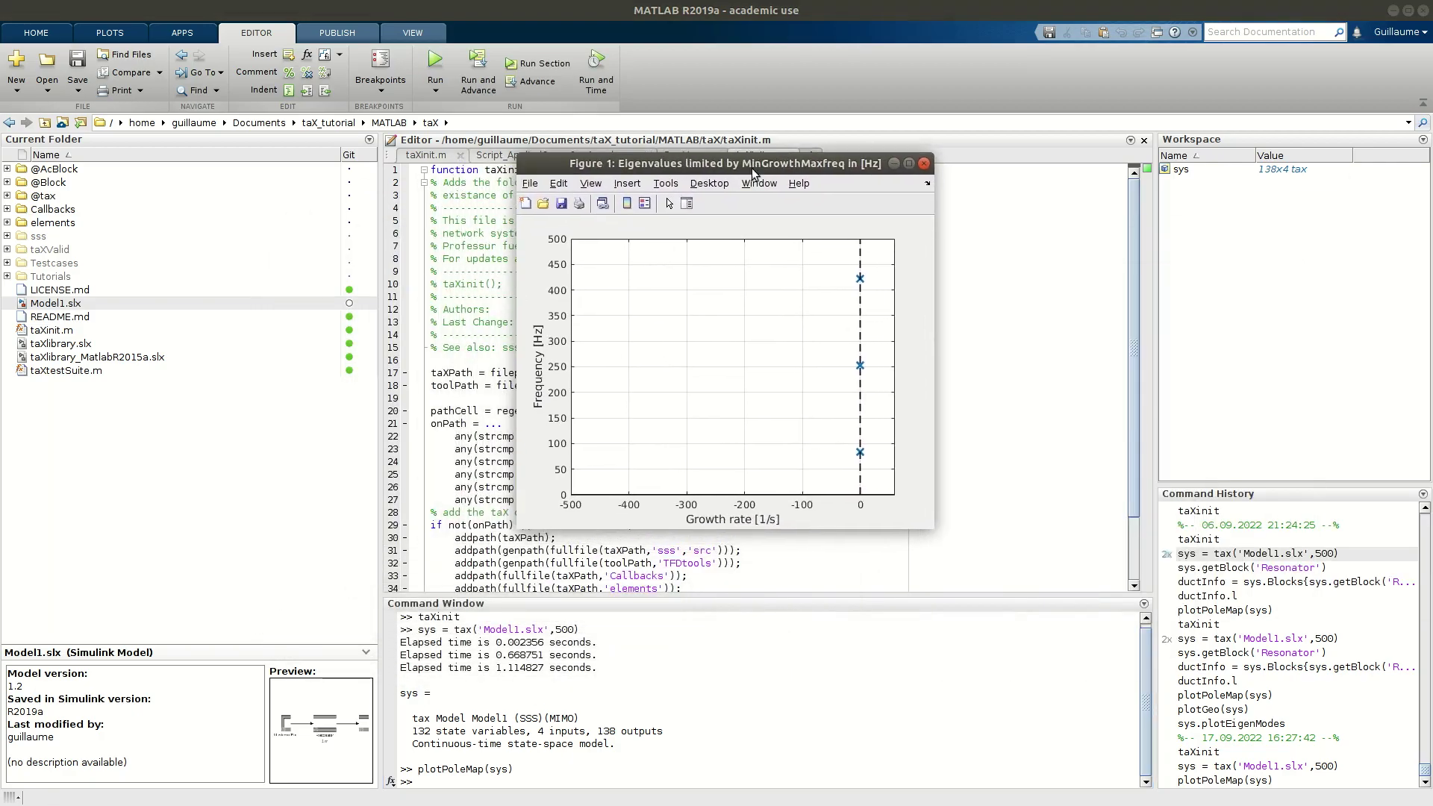
left_click_drag(763, 418, 724, 401)
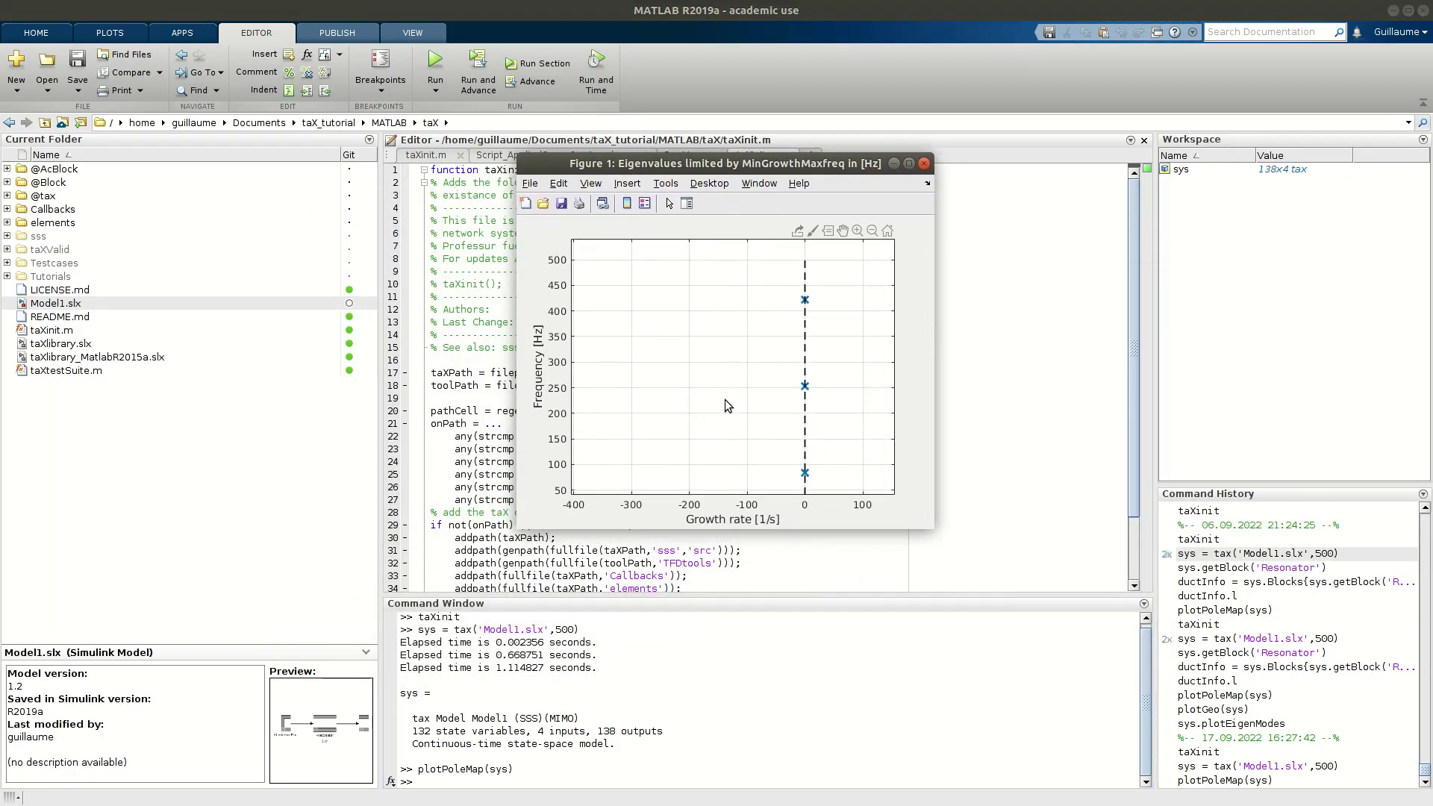
scroll(730, 383, "down", 1)
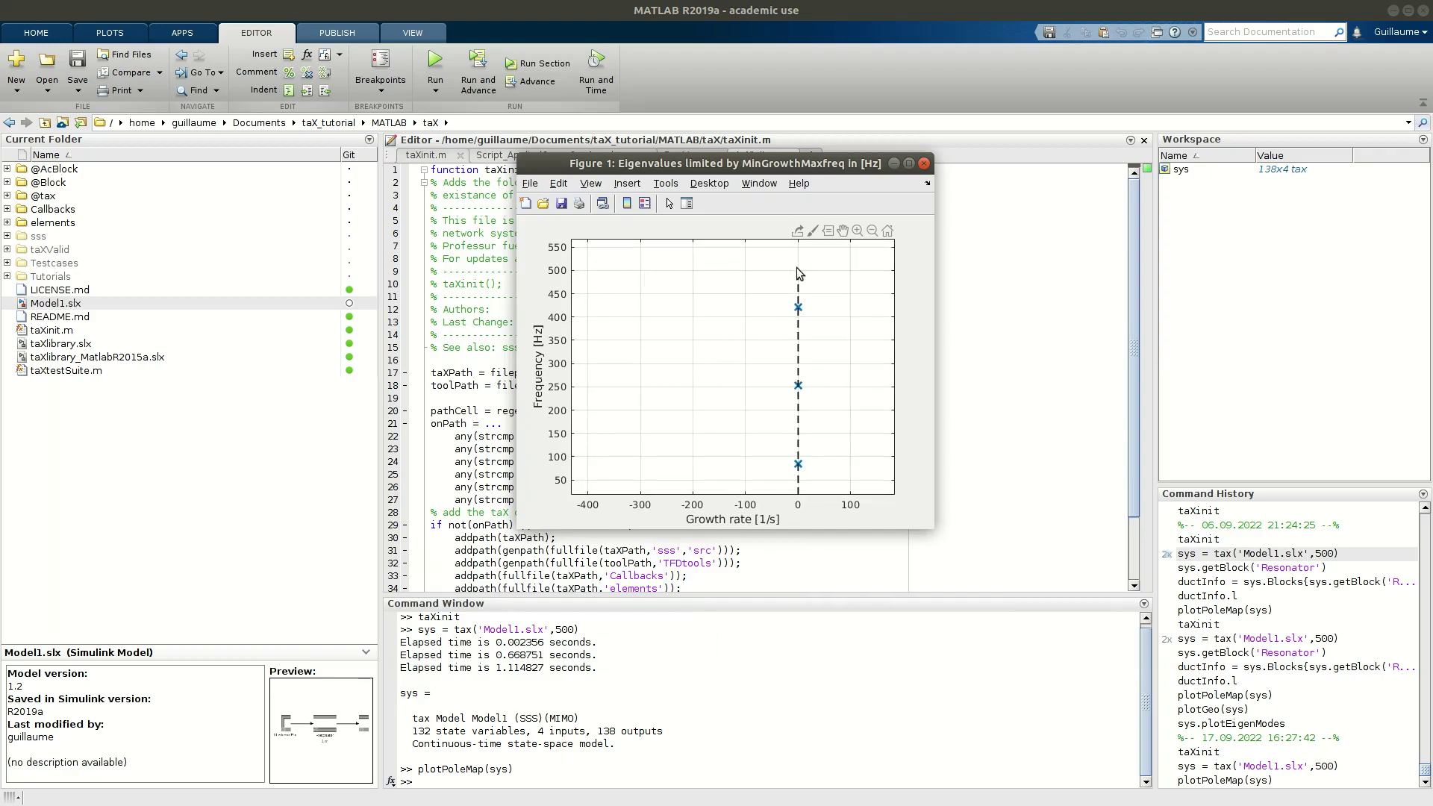
left_click_drag(671, 350, 673, 333)
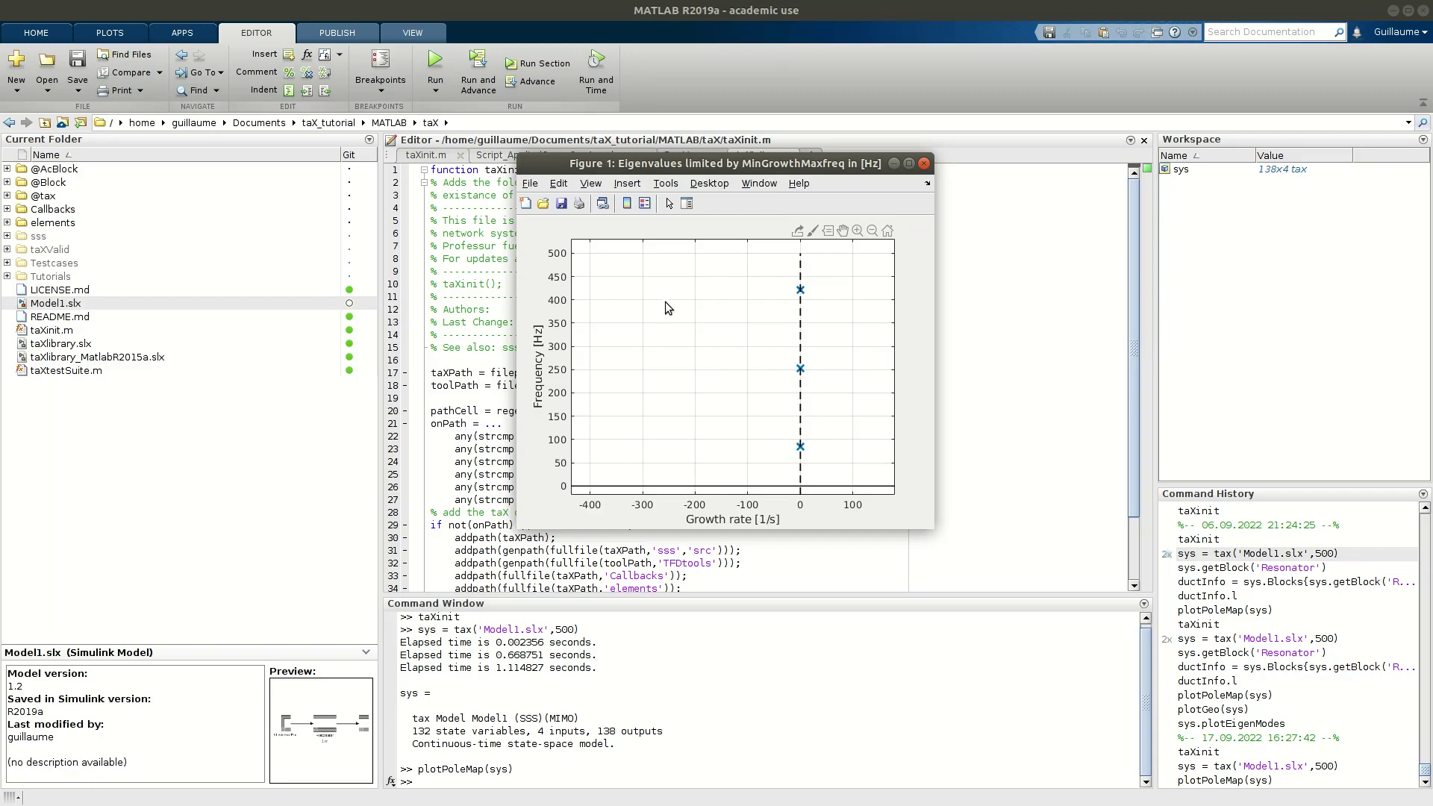
left_click(925, 164)
- Open Model1.slx and taXlibrary.slx and arrange their windows so that both are accessible
double_click(82, 304)
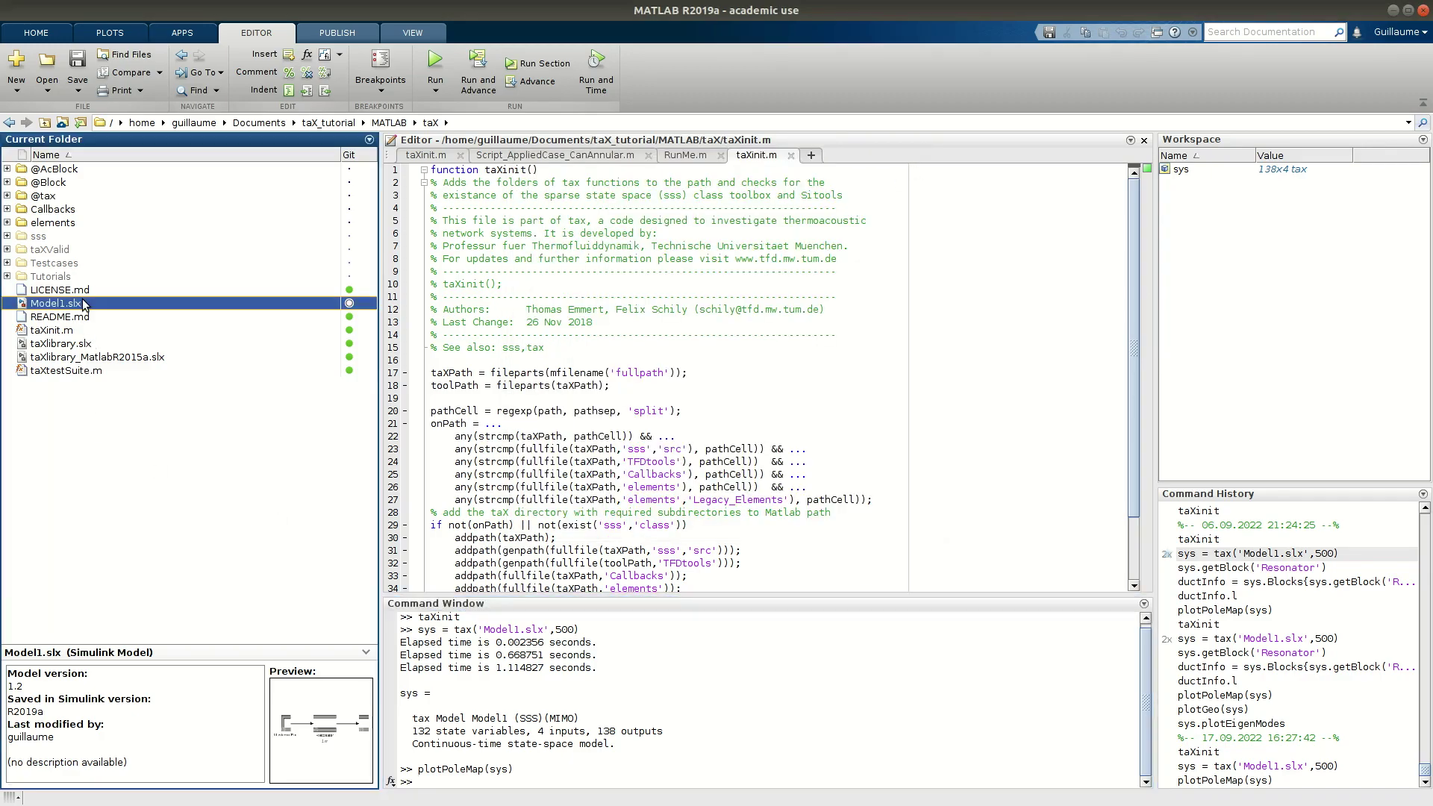
left_click(64, 345)
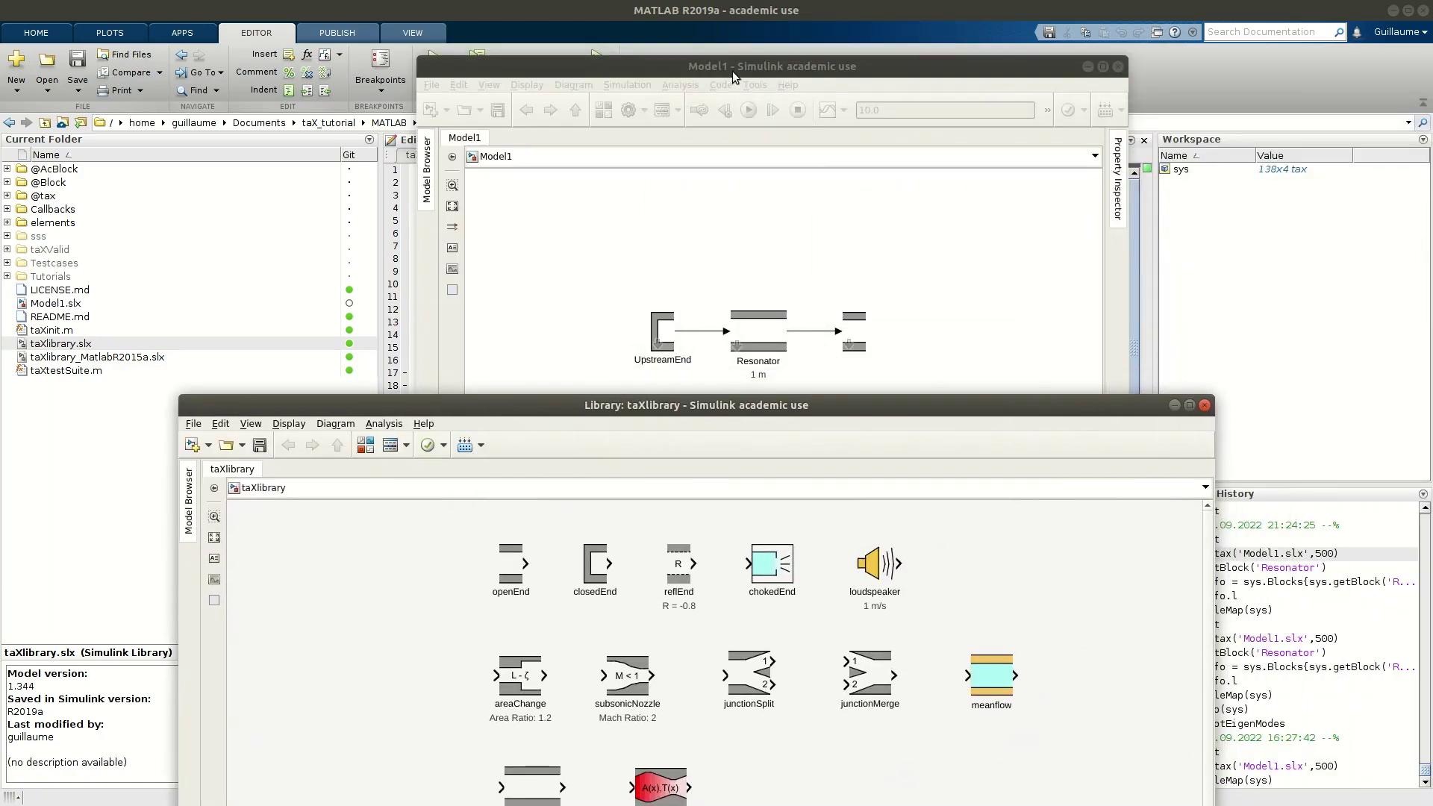
left_click_drag(732, 70, 488, 57)
left_click(1051, 410)
left_click_drag(975, 410, 1193, 252)
- Copy the areaChange block from taXlibrary into the empty space above the network in Model1
left_click(743, 517)
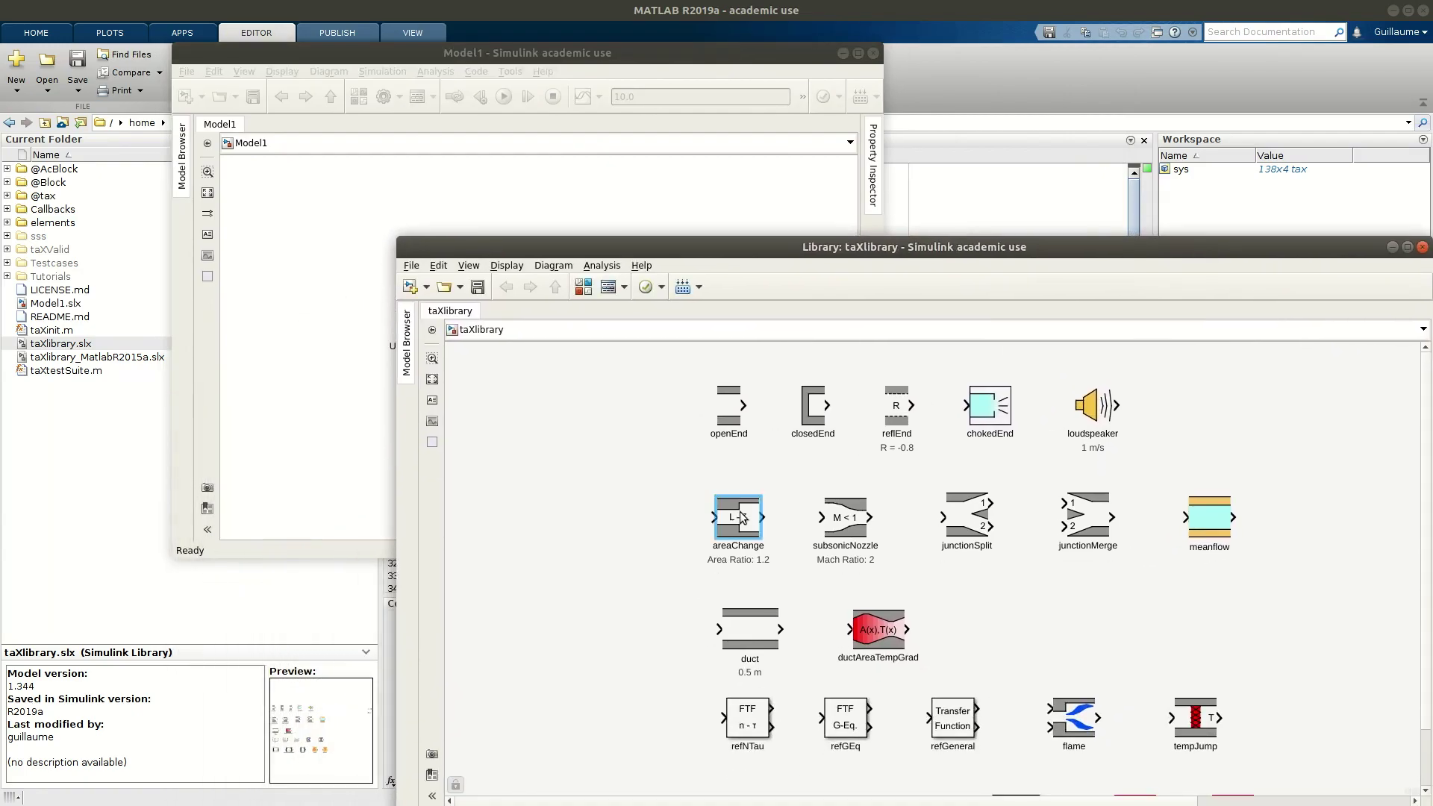
right_click(732, 518)
left_click(593, 527)
right_click(738, 522)
left_click(817, 104)
left_click(509, 193)
right_click(524, 201)
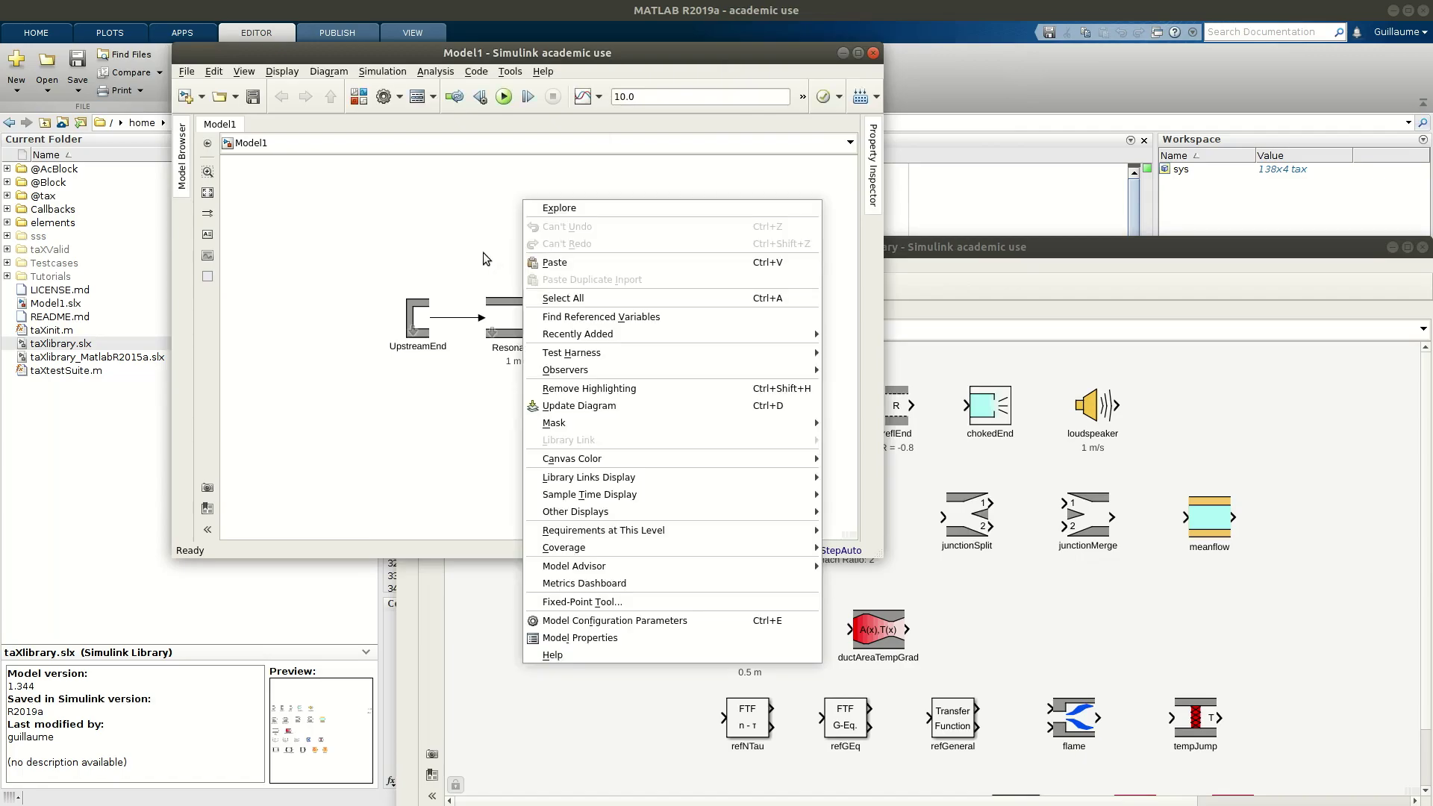
left_click(568, 262)
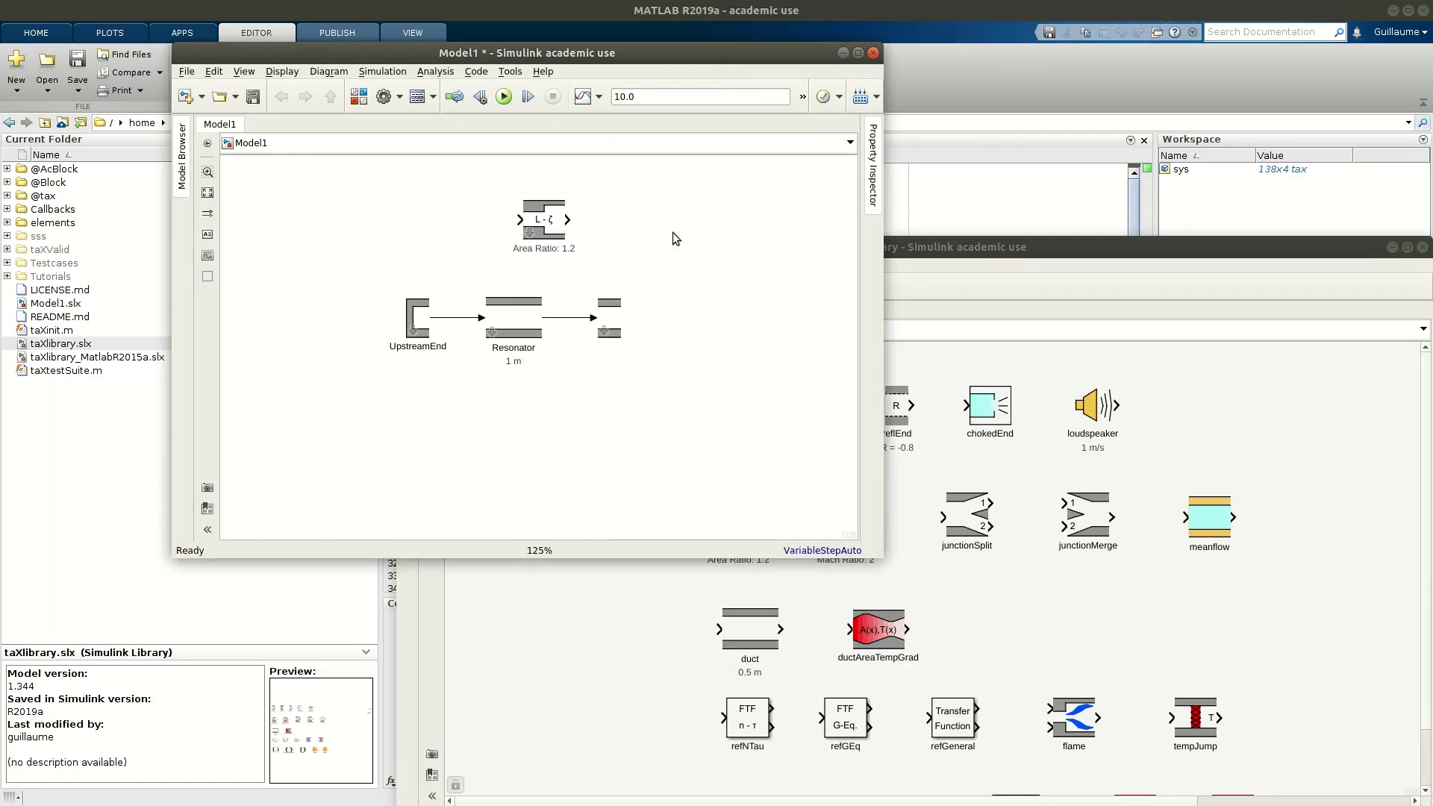
- Copy the duct block from taXlibrary into Model1, beside the area change block
left_click_drag(806, 52, 777, 64)
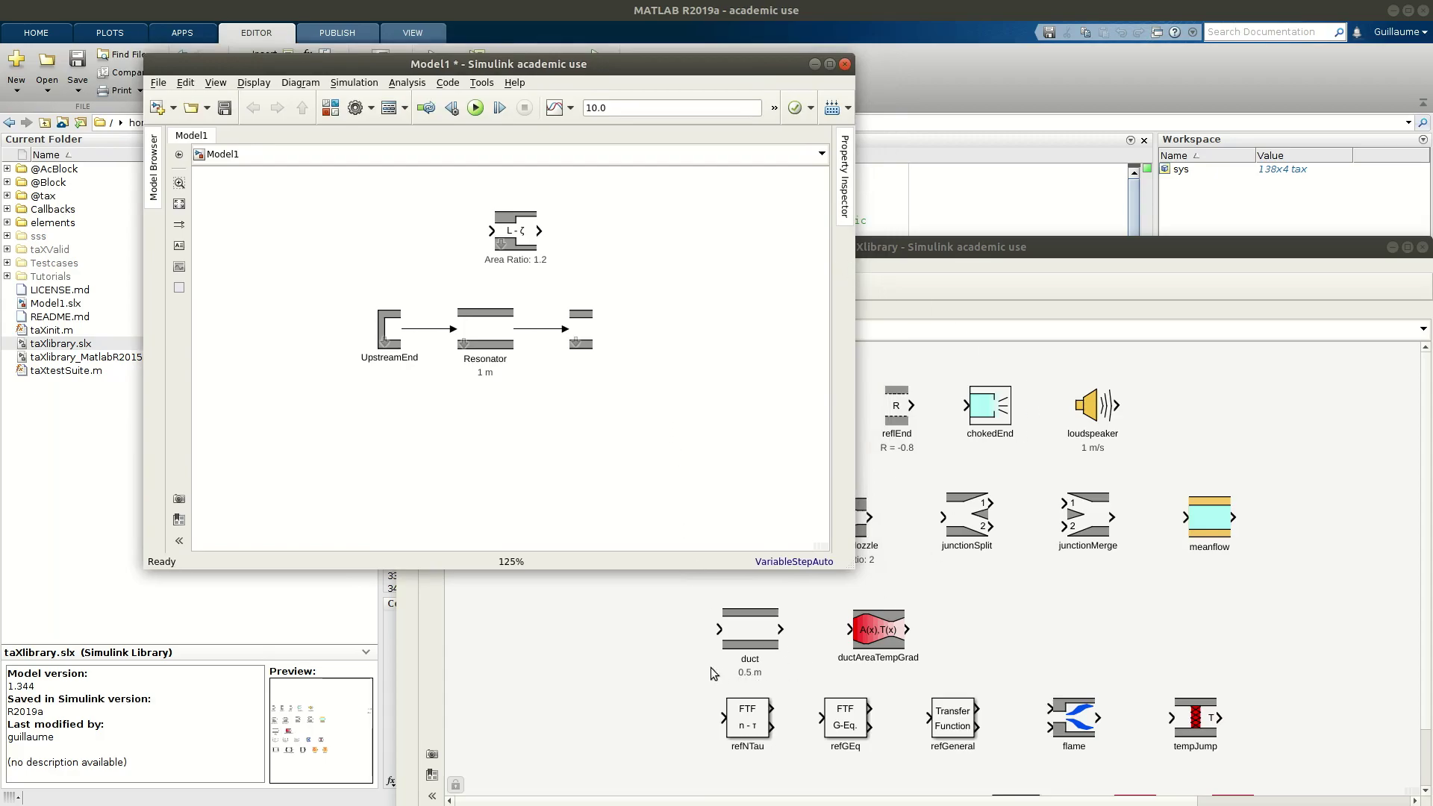
left_click(725, 636)
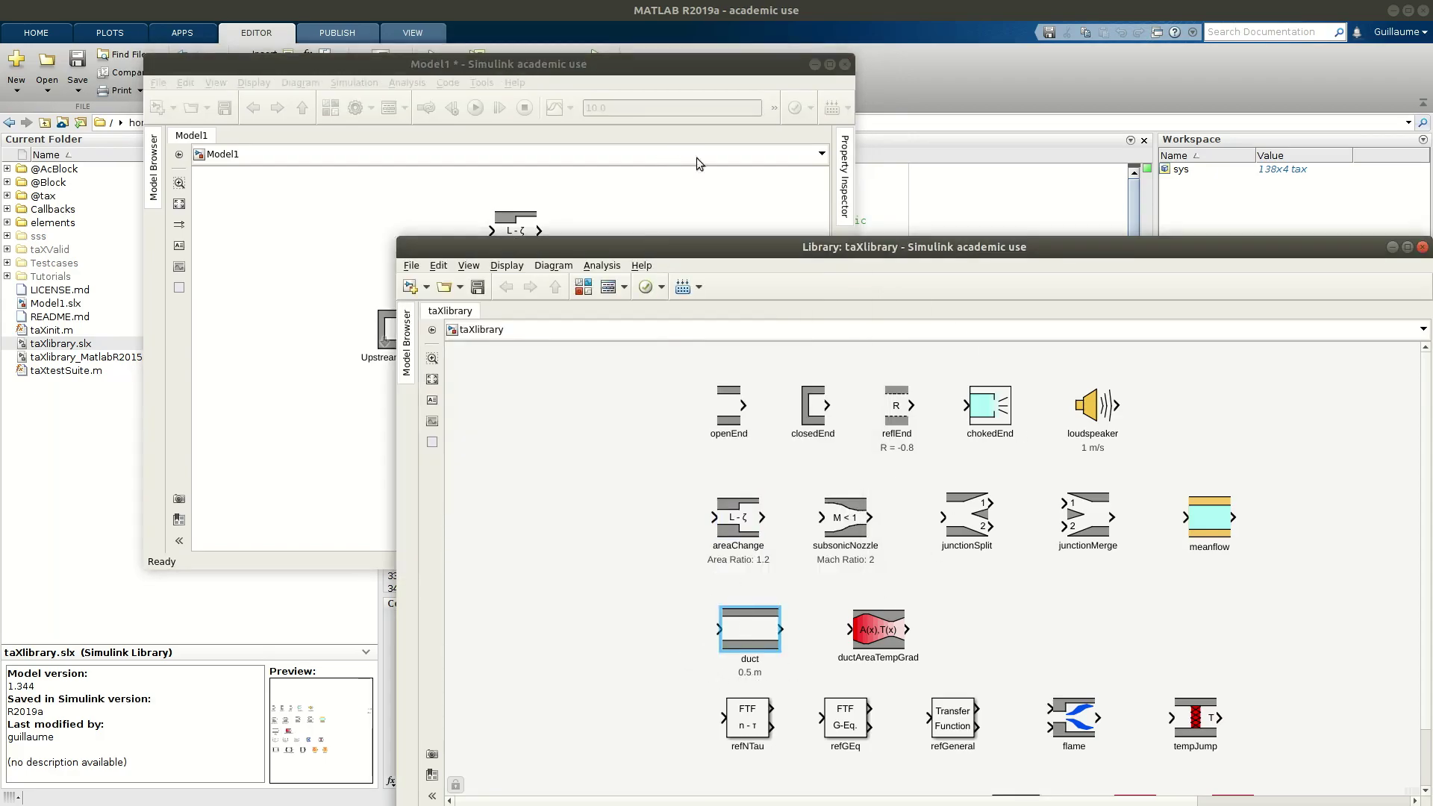
left_click(724, 203)
key("ctrl+v")
left_click(701, 332)
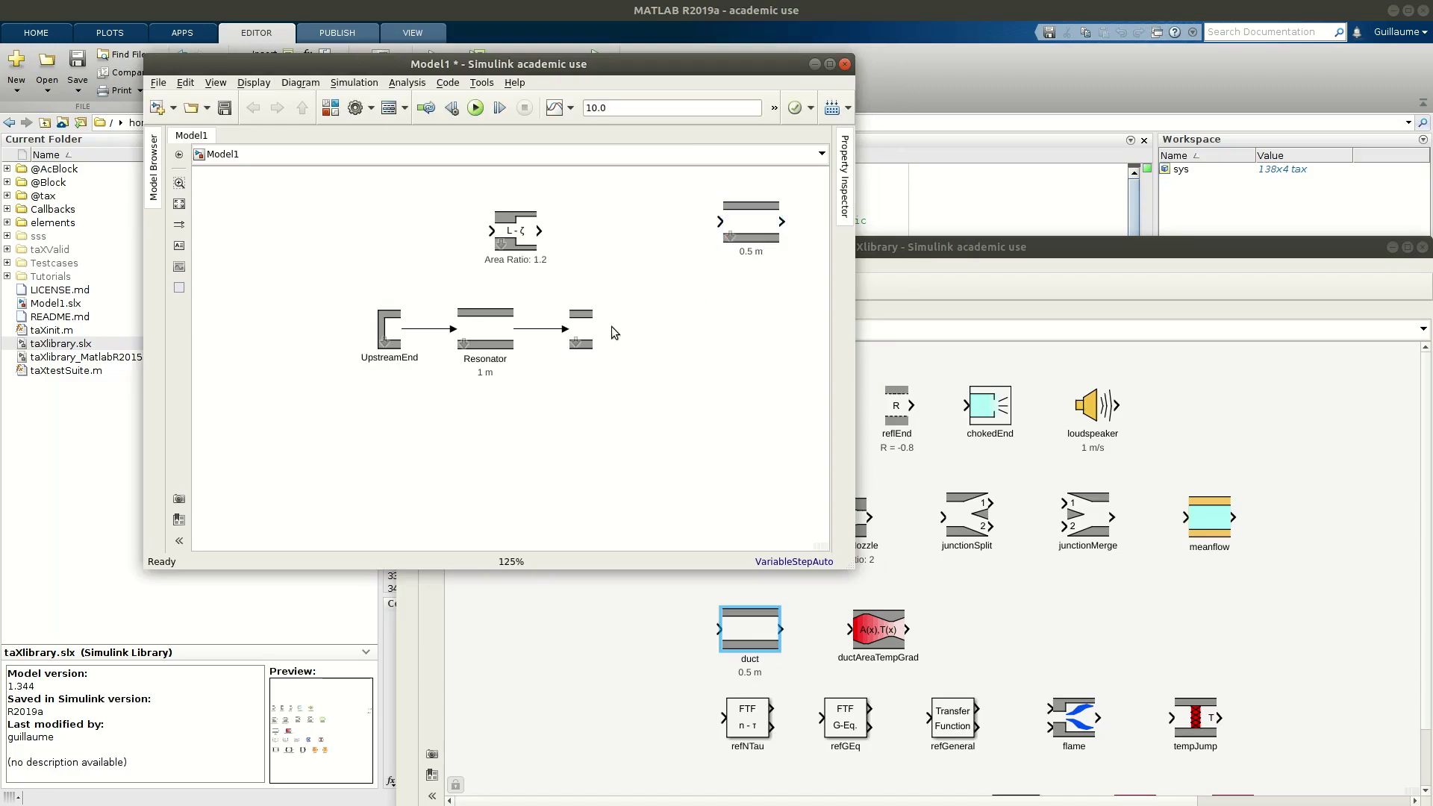
- Move the open end farther downstream and insert the area change and duct blocks in series after the Resonator
left_click(551, 329)
left_click_drag(580, 337, 711, 338)
left_click_drag(525, 242, 581, 334)
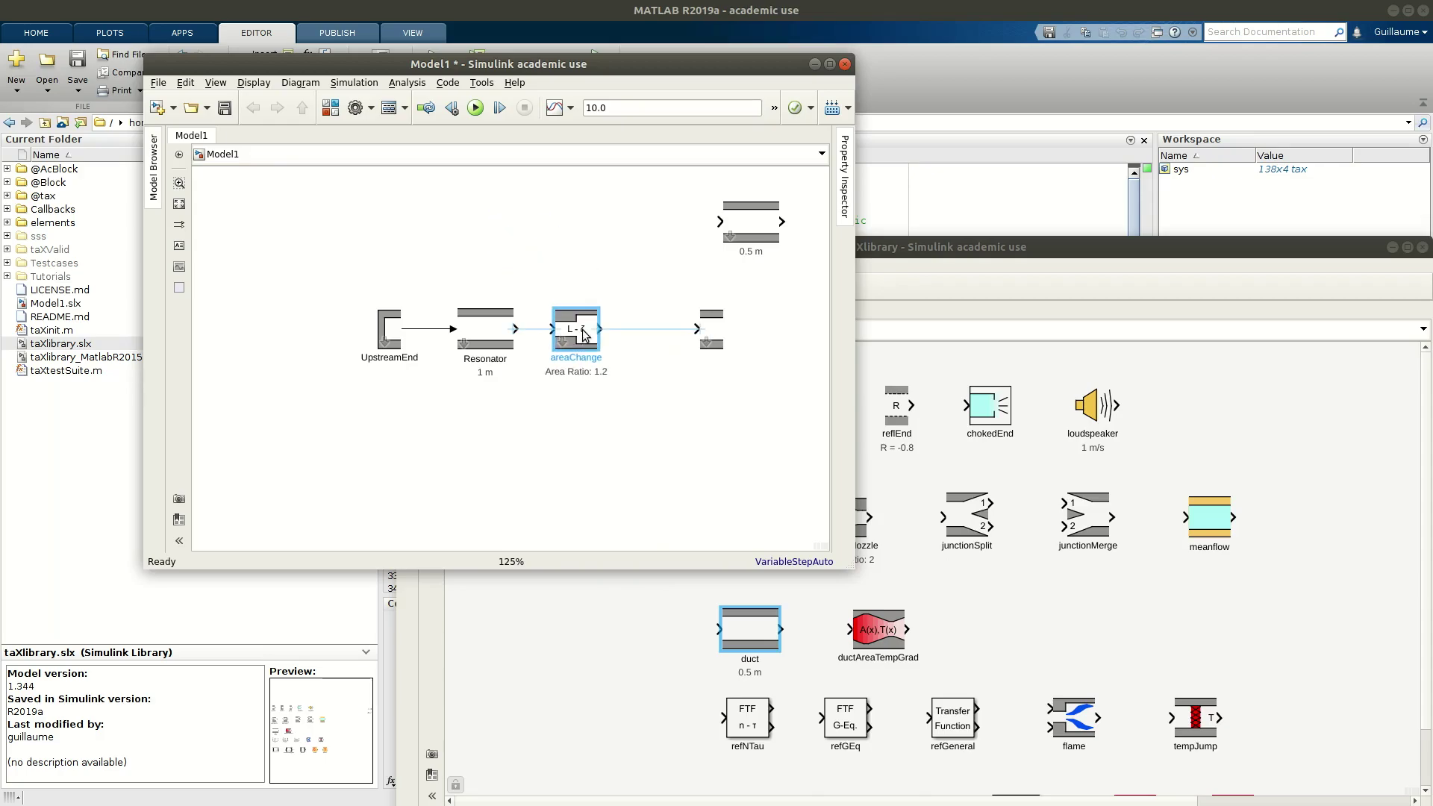
left_click(746, 330)
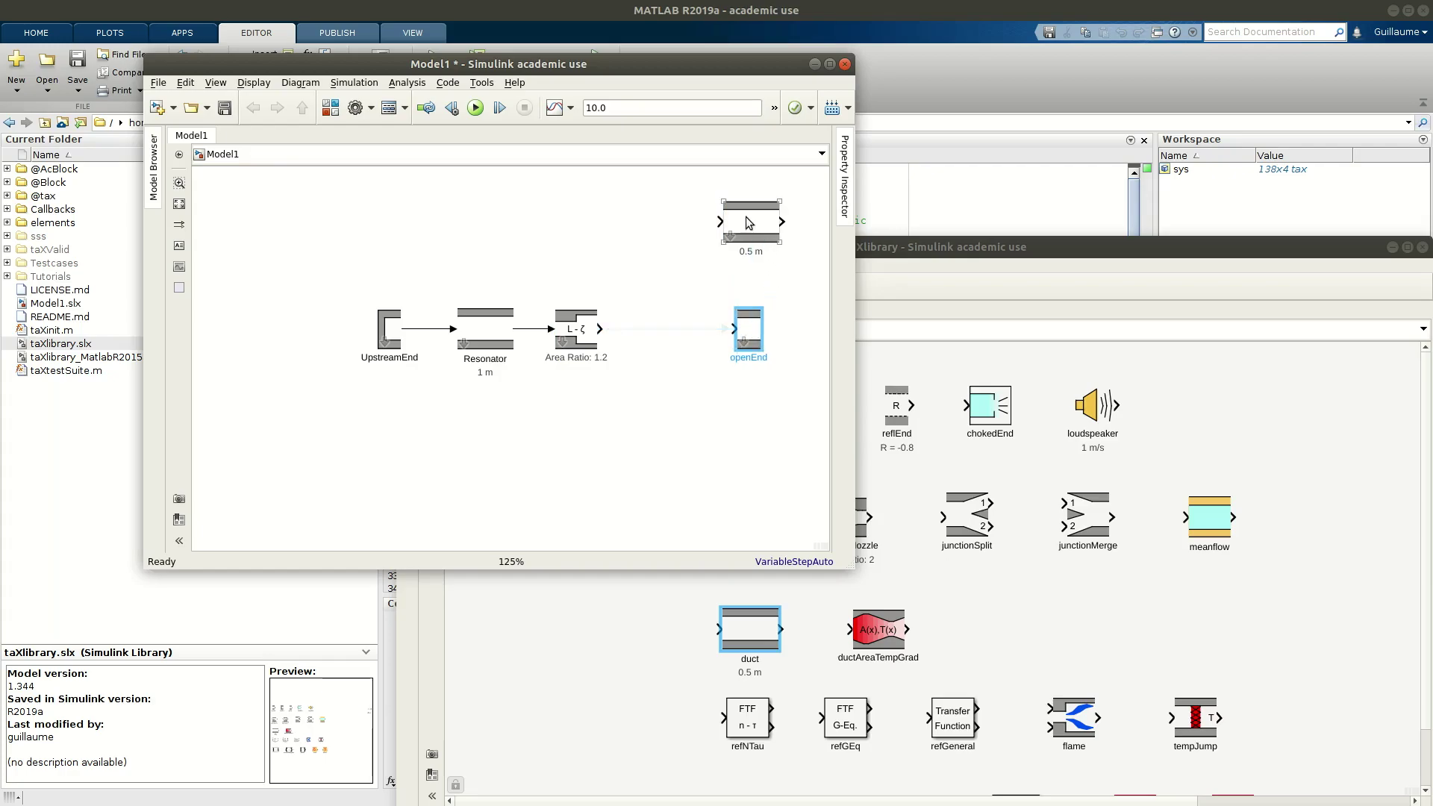
left_click_drag(752, 224, 668, 332)
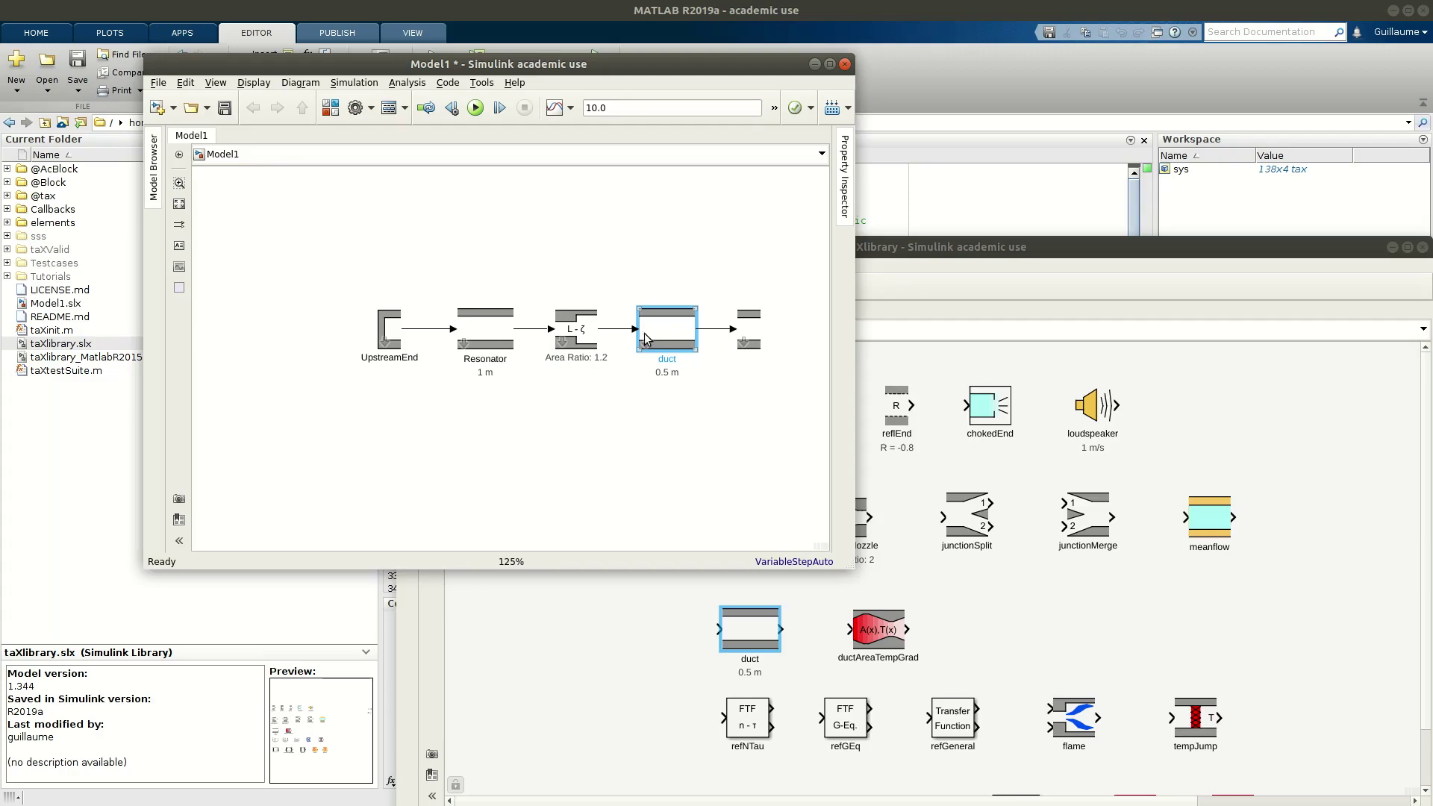
- Review the areaChange block's parameters, including area ratio, pressure loss coefficient, reduced length and effective length
double_click(576, 330)
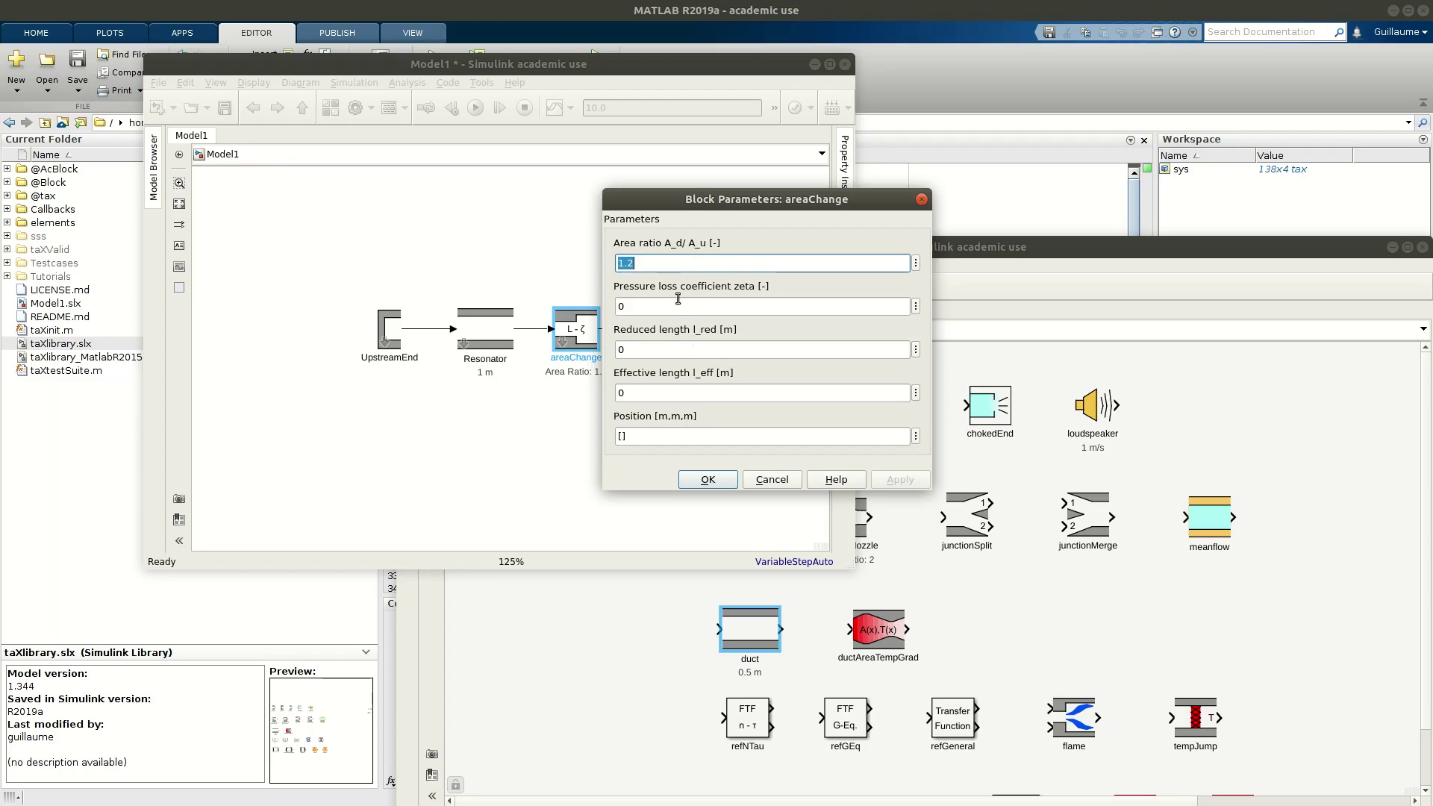
left_click(706, 480)
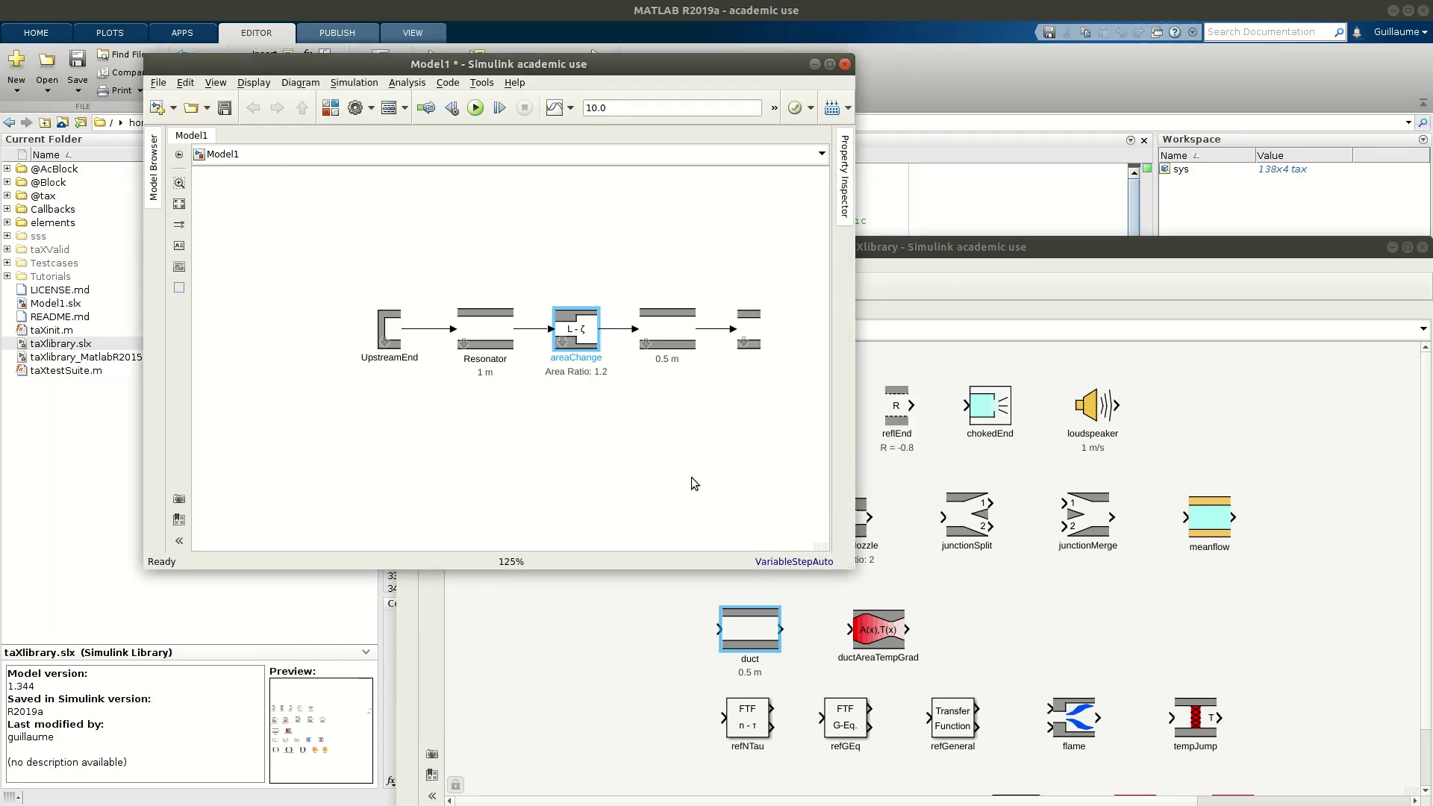
- Close the taXlibrary window and save the extended Model1 network
left_click(1004, 236)
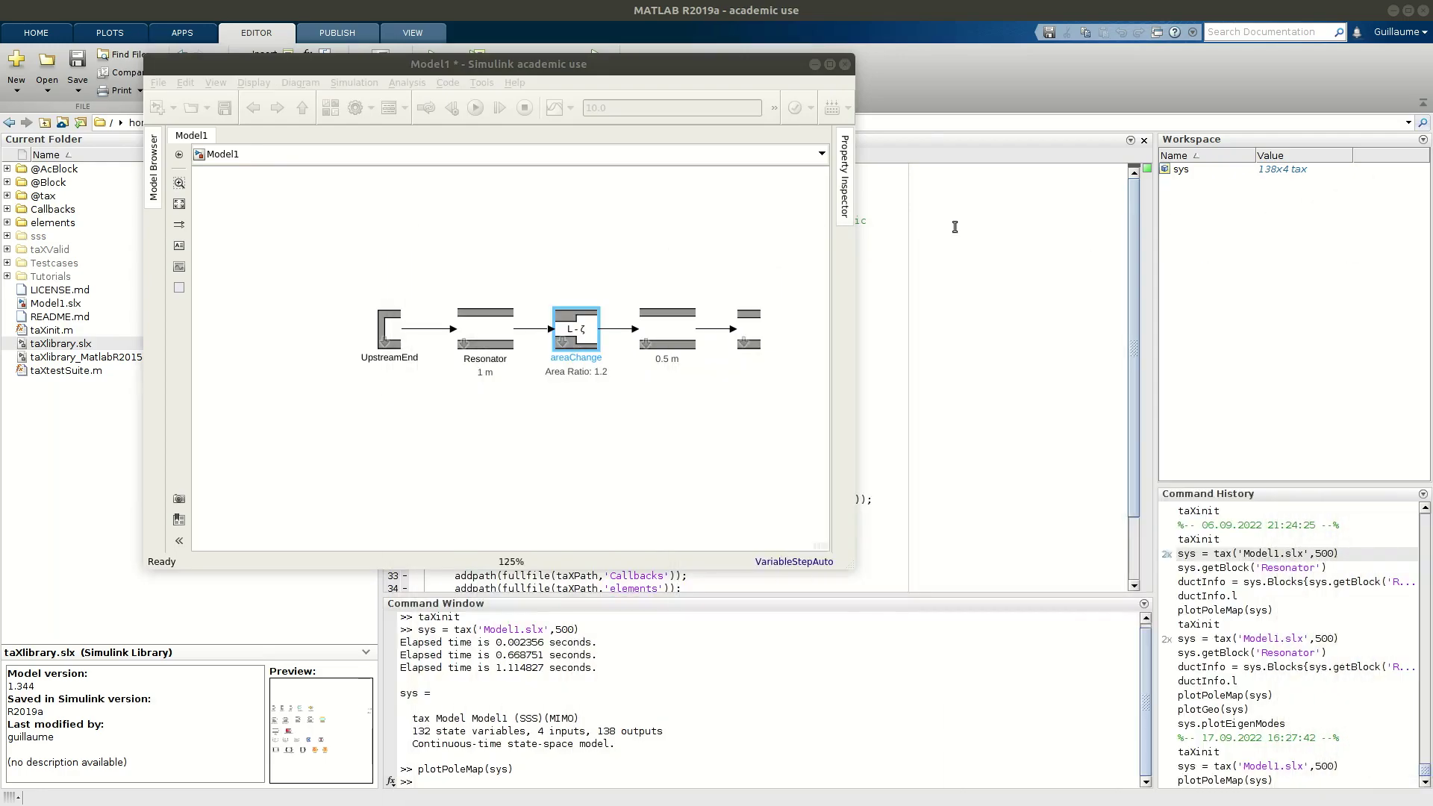
left_click_drag(643, 73, 809, 99)
left_click(606, 279)
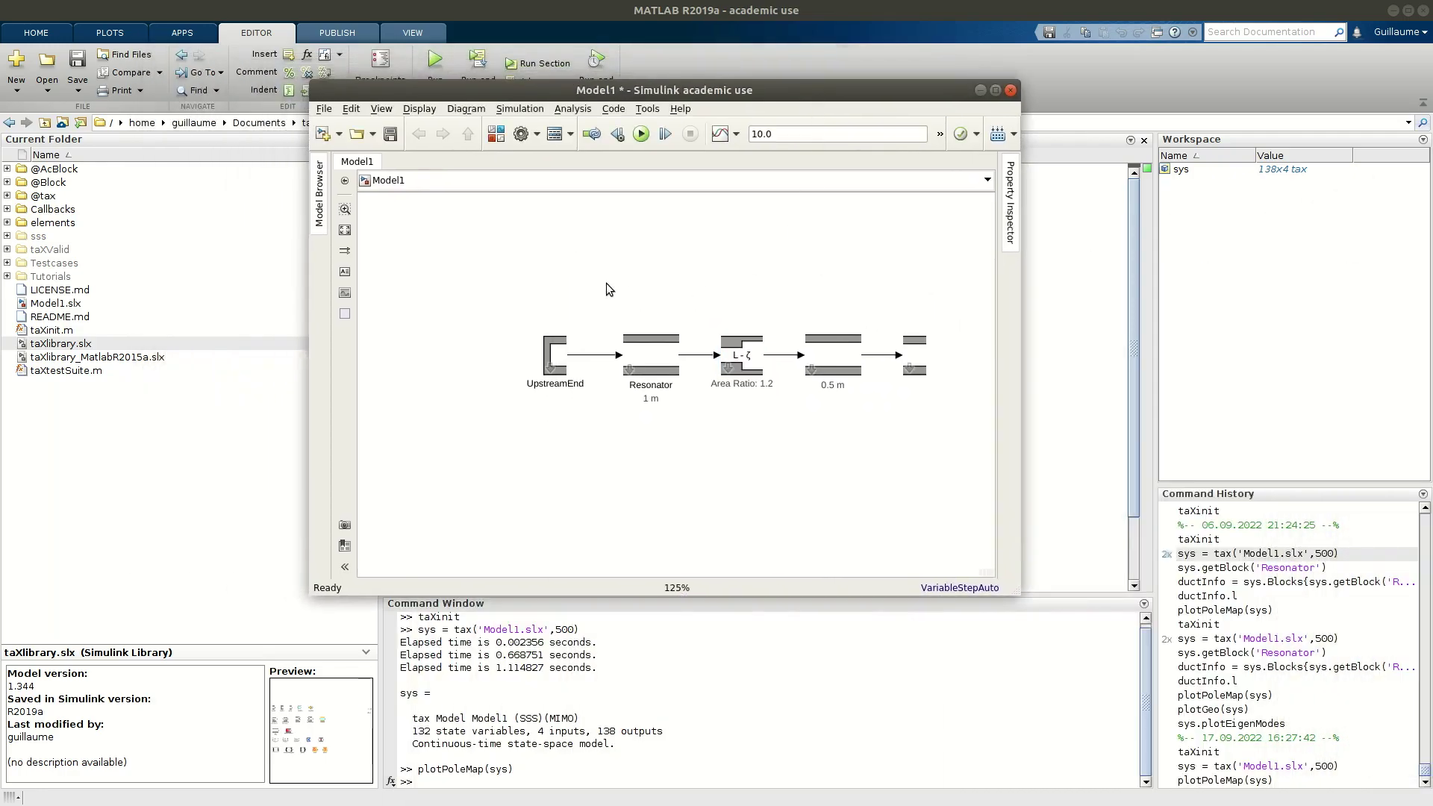
left_click_drag(864, 299, 807, 297)
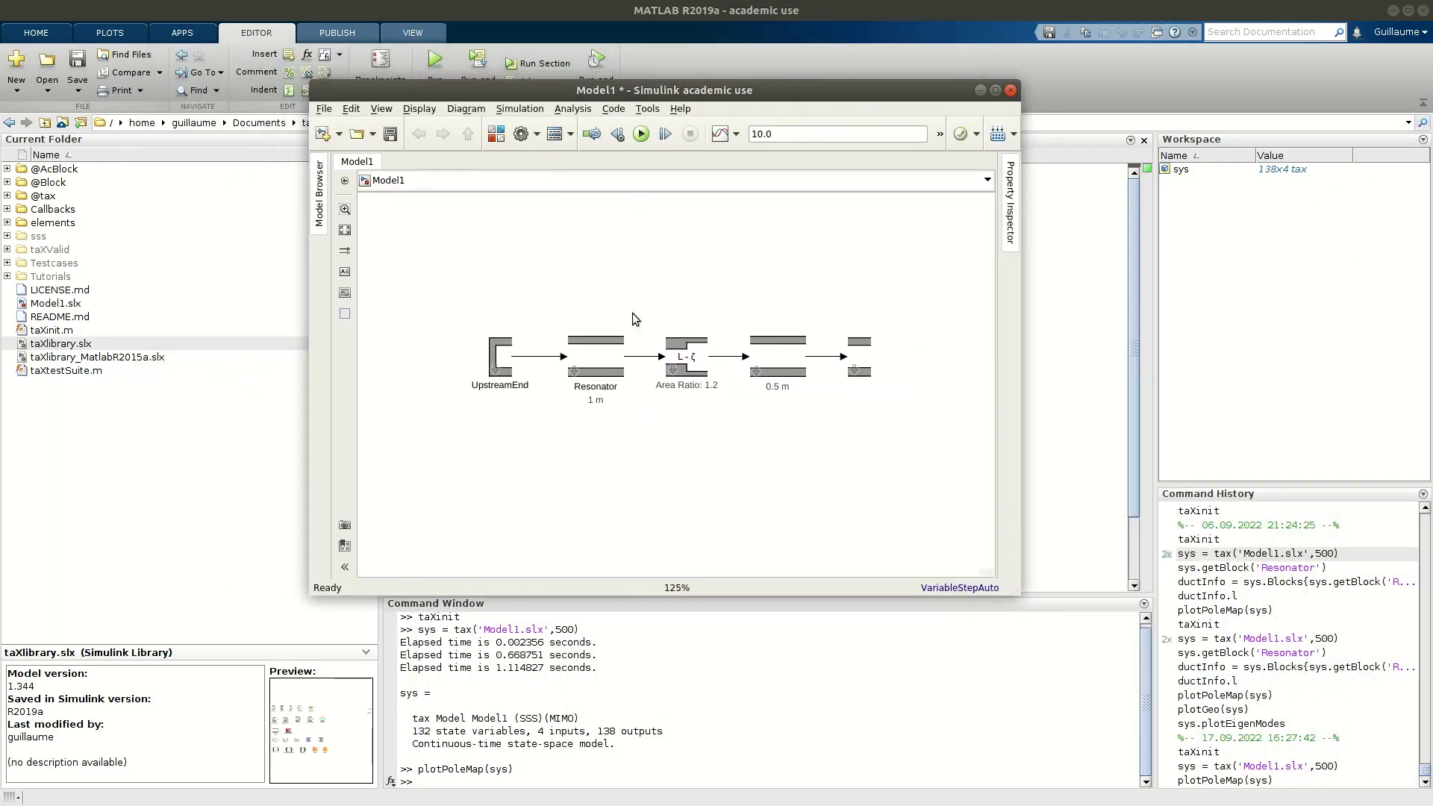
left_click(392, 135)
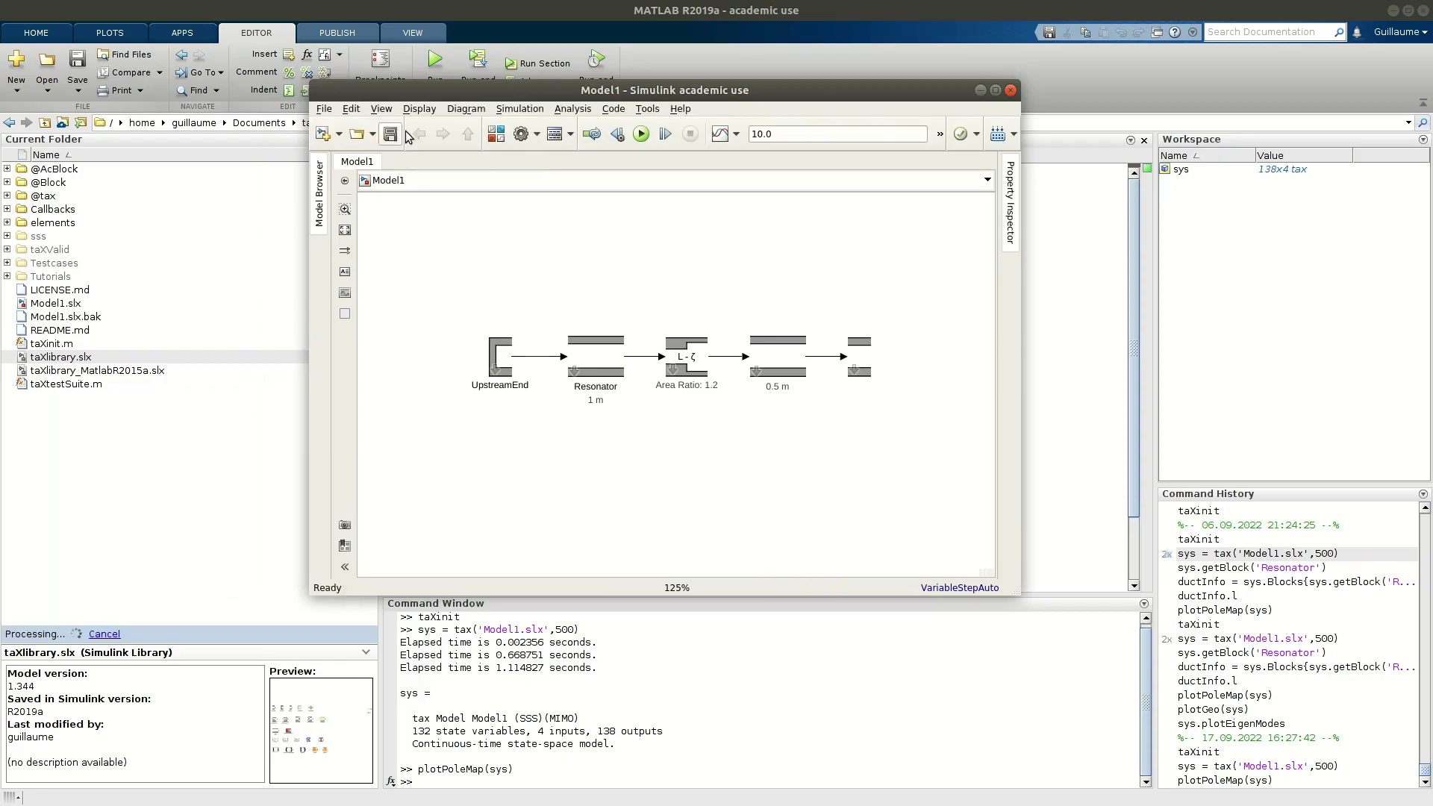
left_click(980, 90)
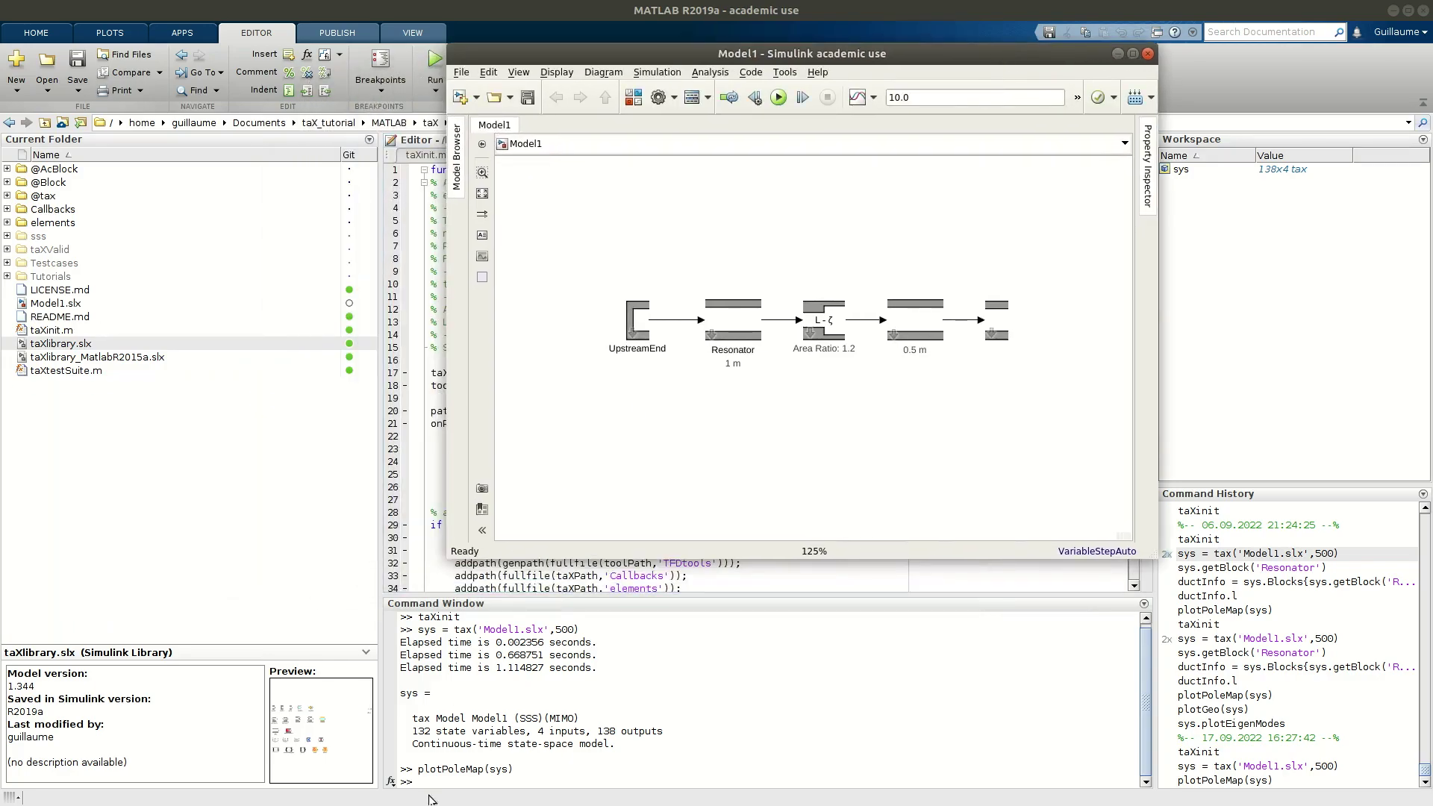
- Try to rebuild the system from the extended network with sys = tax('Model1.slx',500)
key("Up")
key("Up")
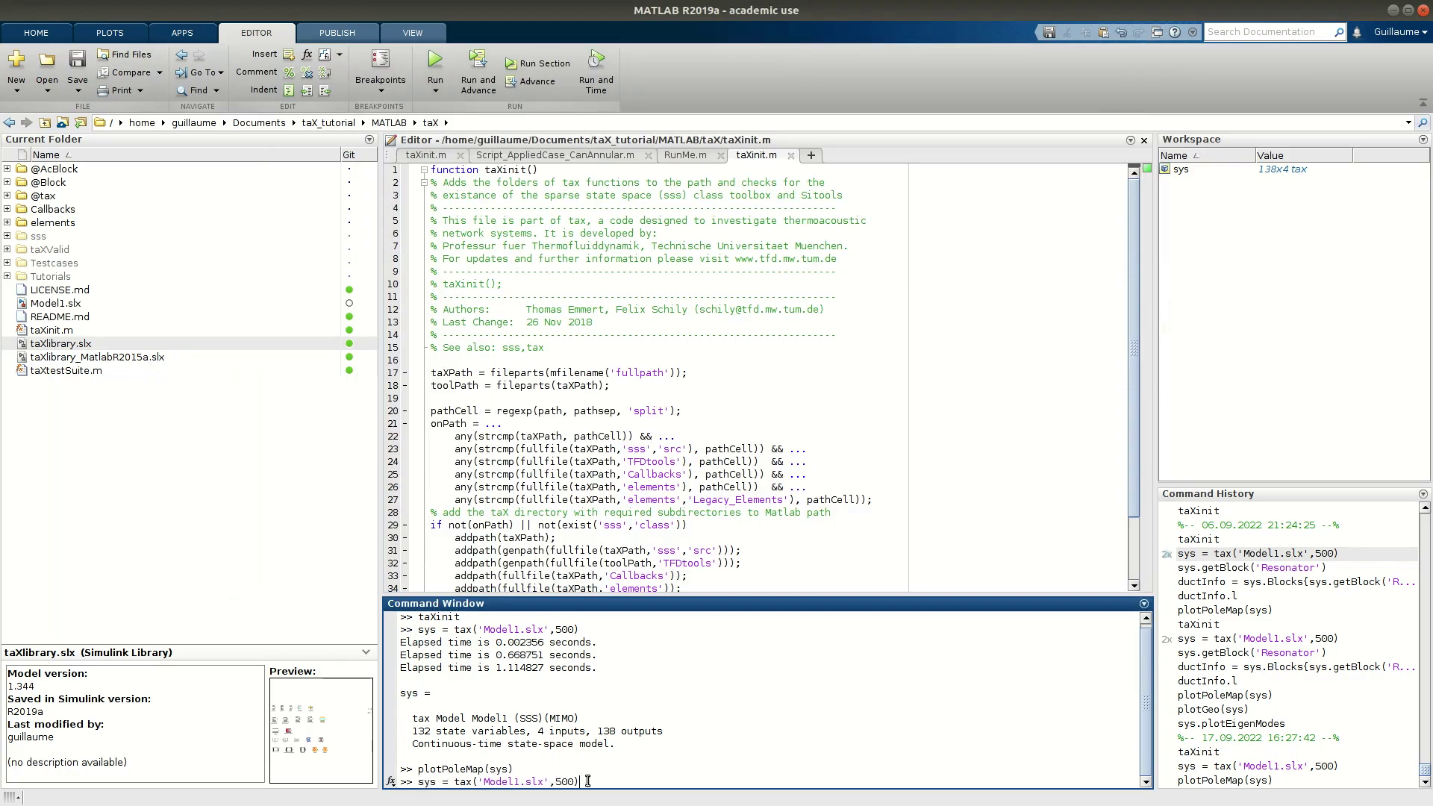
key("Return")
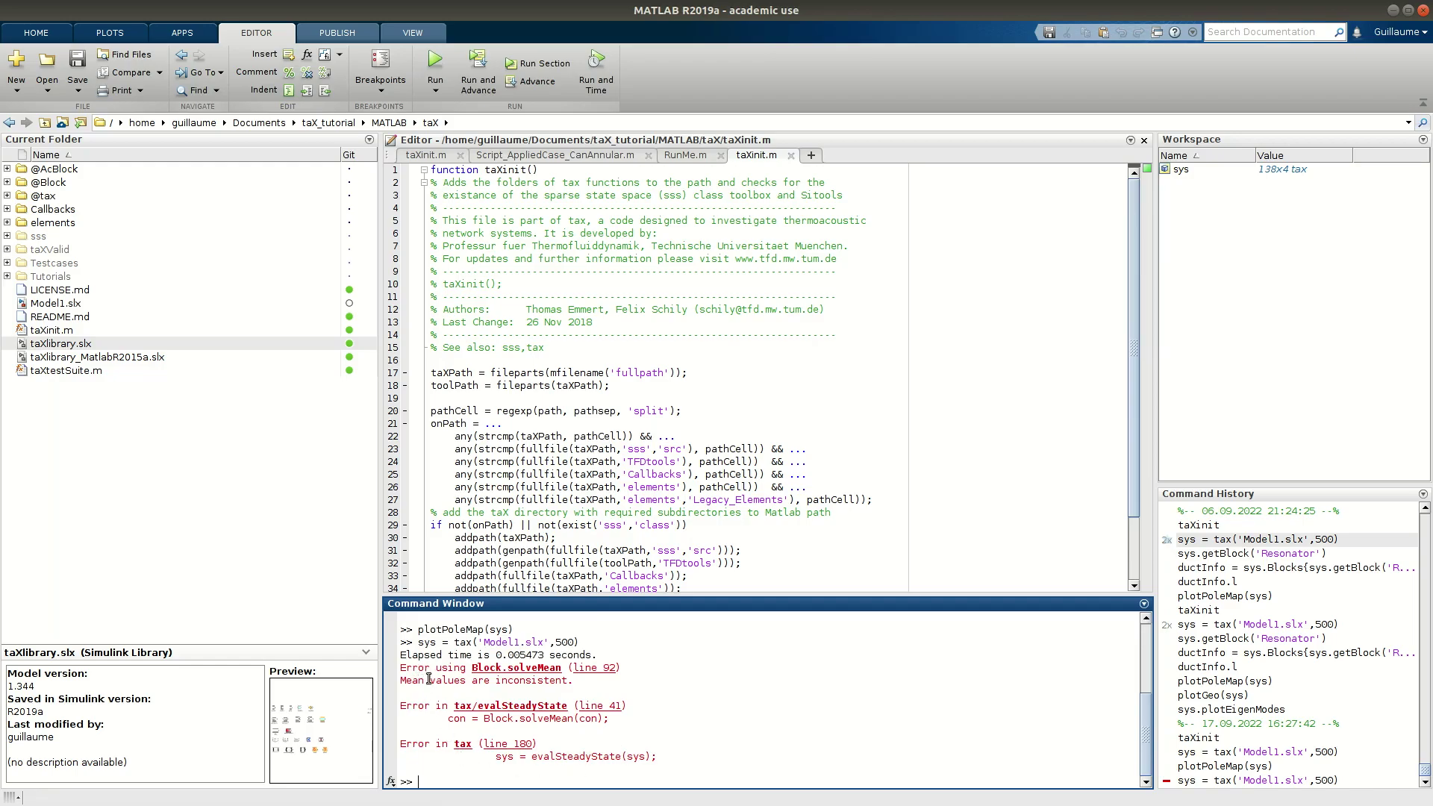
- Examine the output of the tax call in the Command Window for the cause of the error
left_click_drag(403, 682, 574, 682)
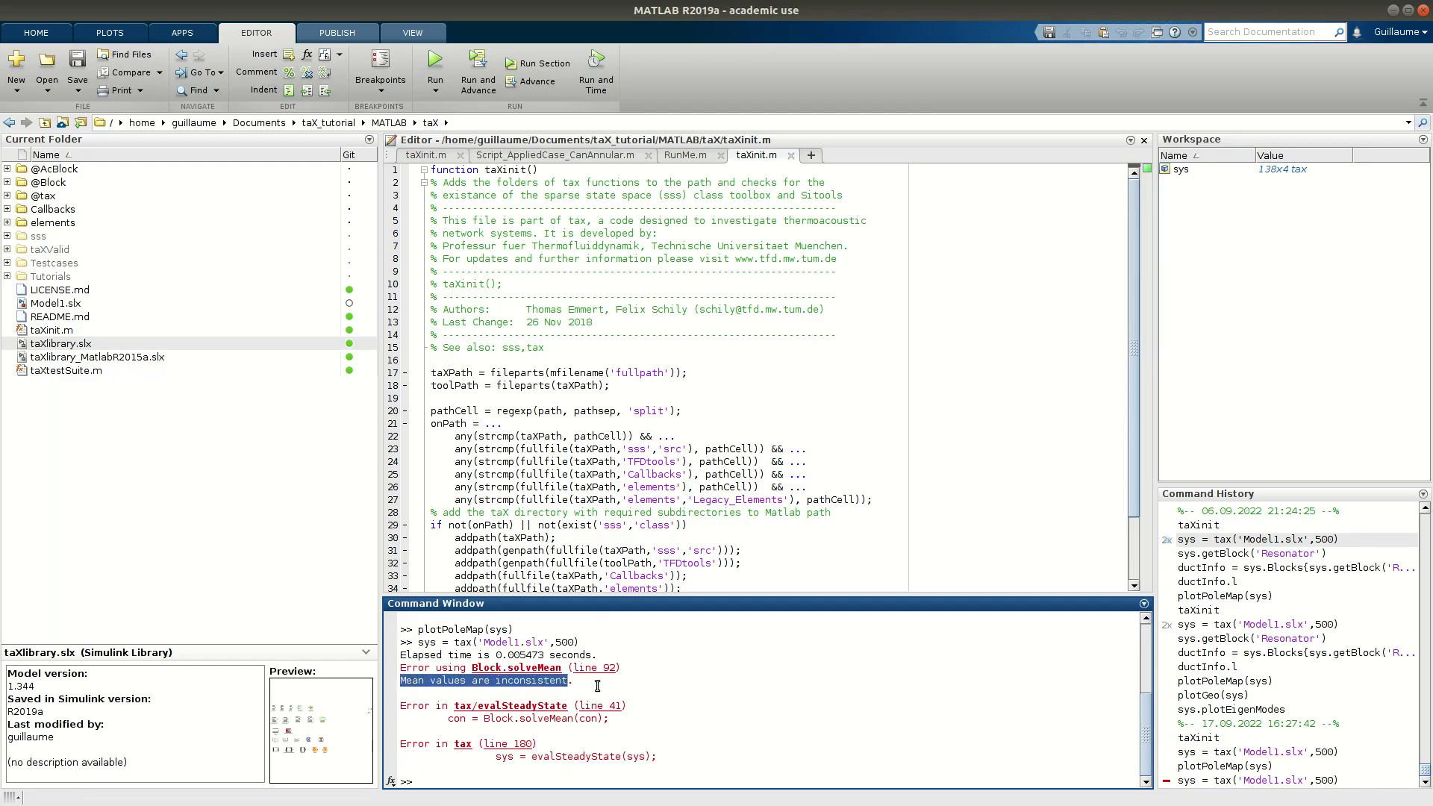
left_click(598, 686)
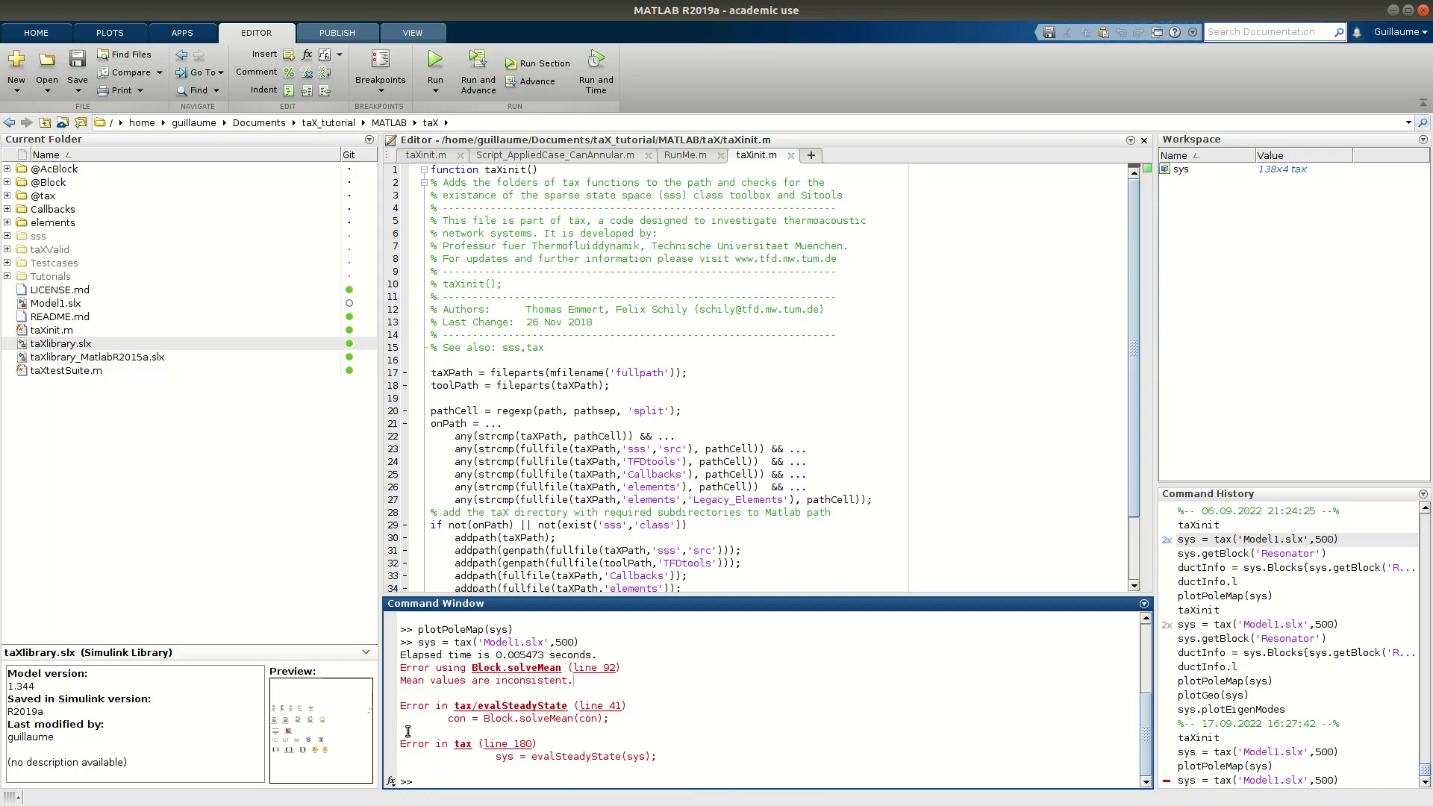
left_click_drag(533, 757, 677, 757)
left_click(687, 758)
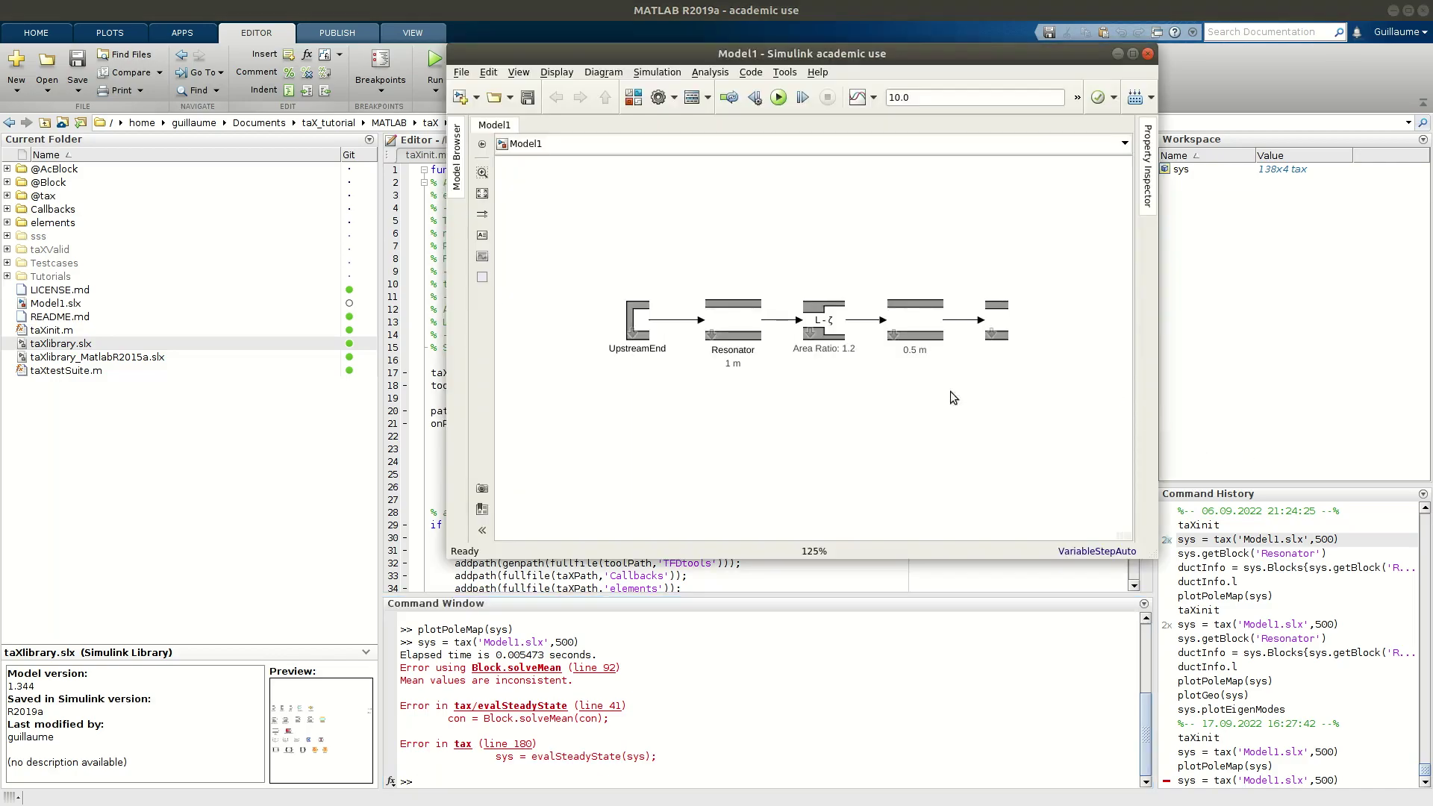
- Review the mean flow parameters of the UpstreamEnd block without changing them
left_click_drag(819, 59, 717, 78)
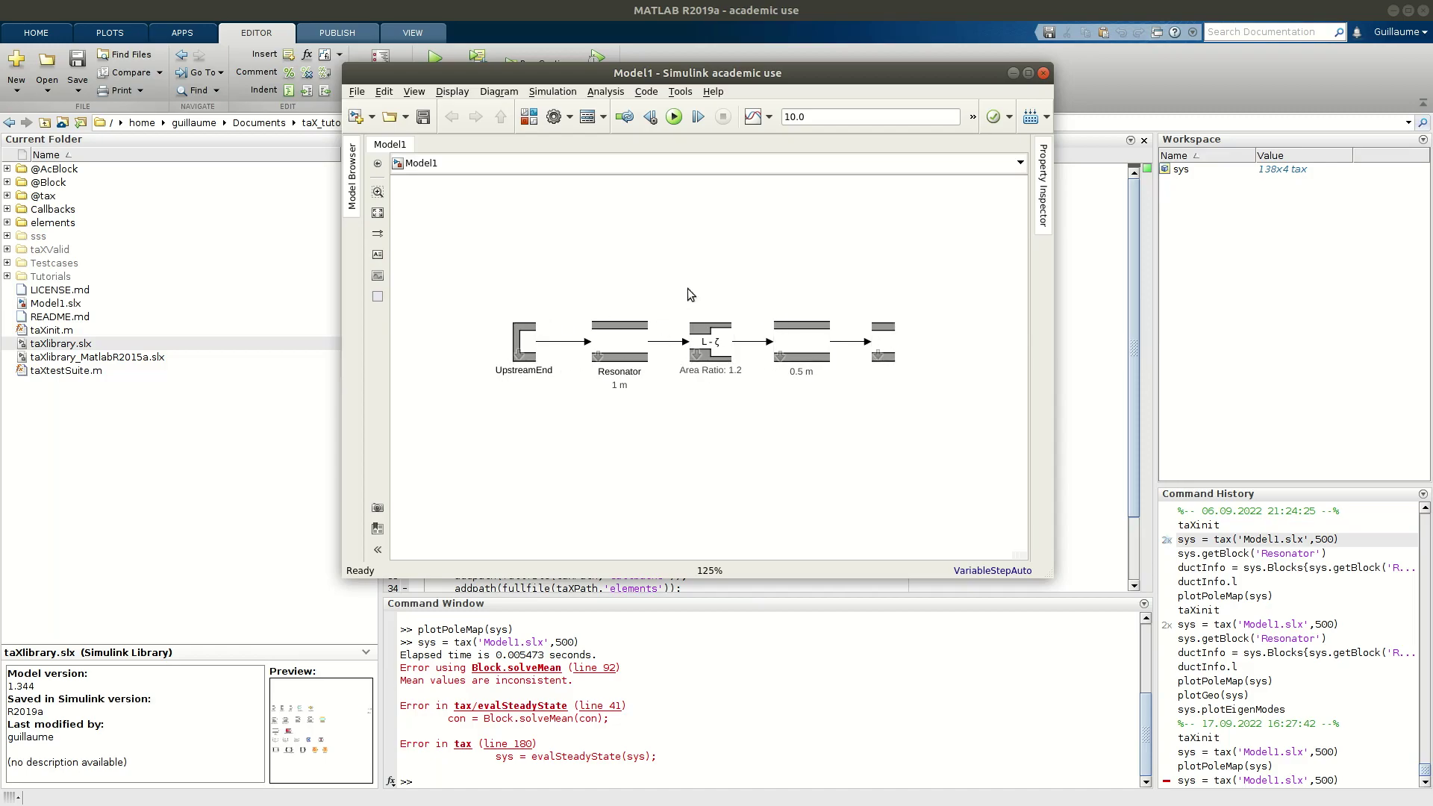
double_click(526, 345)
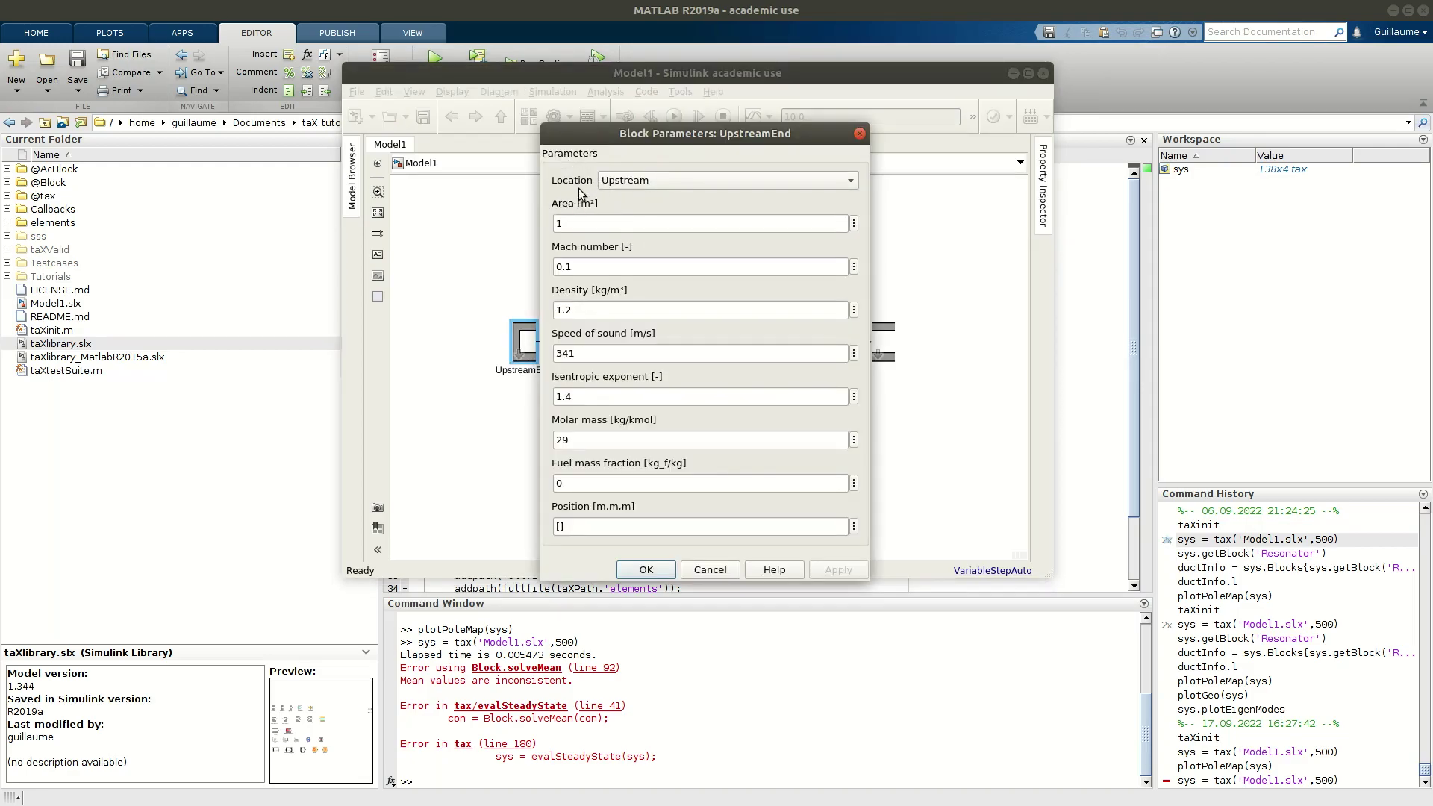
left_click(562, 223)
key("BackSpace")
left_click_drag(708, 135, 1106, 112)
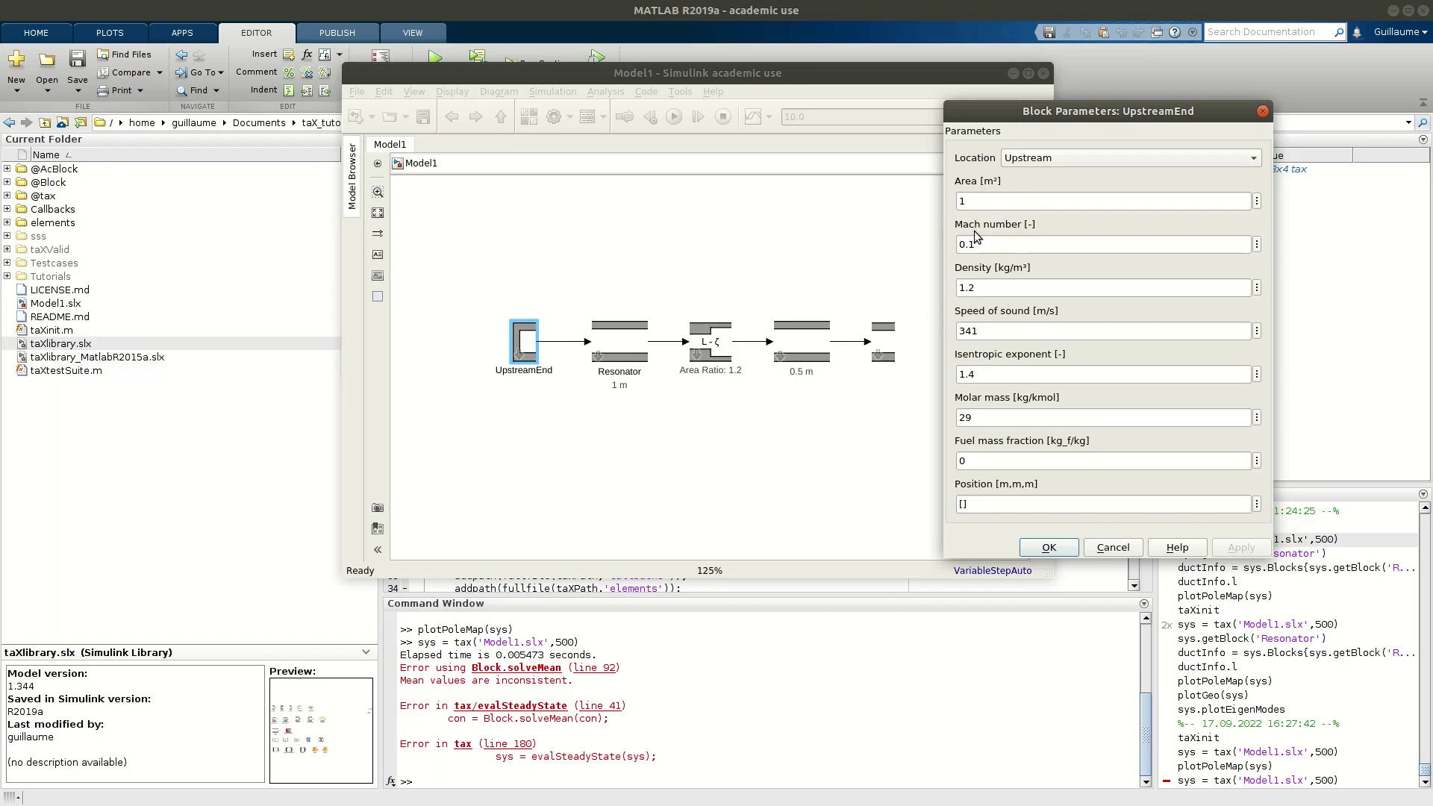
left_click(1113, 547)
- Review the openEnd block's area, Mach number, density and other mean flow parameters
left_click(885, 334)
double_click(884, 333)
left_click_drag(979, 135, 1036, 106)
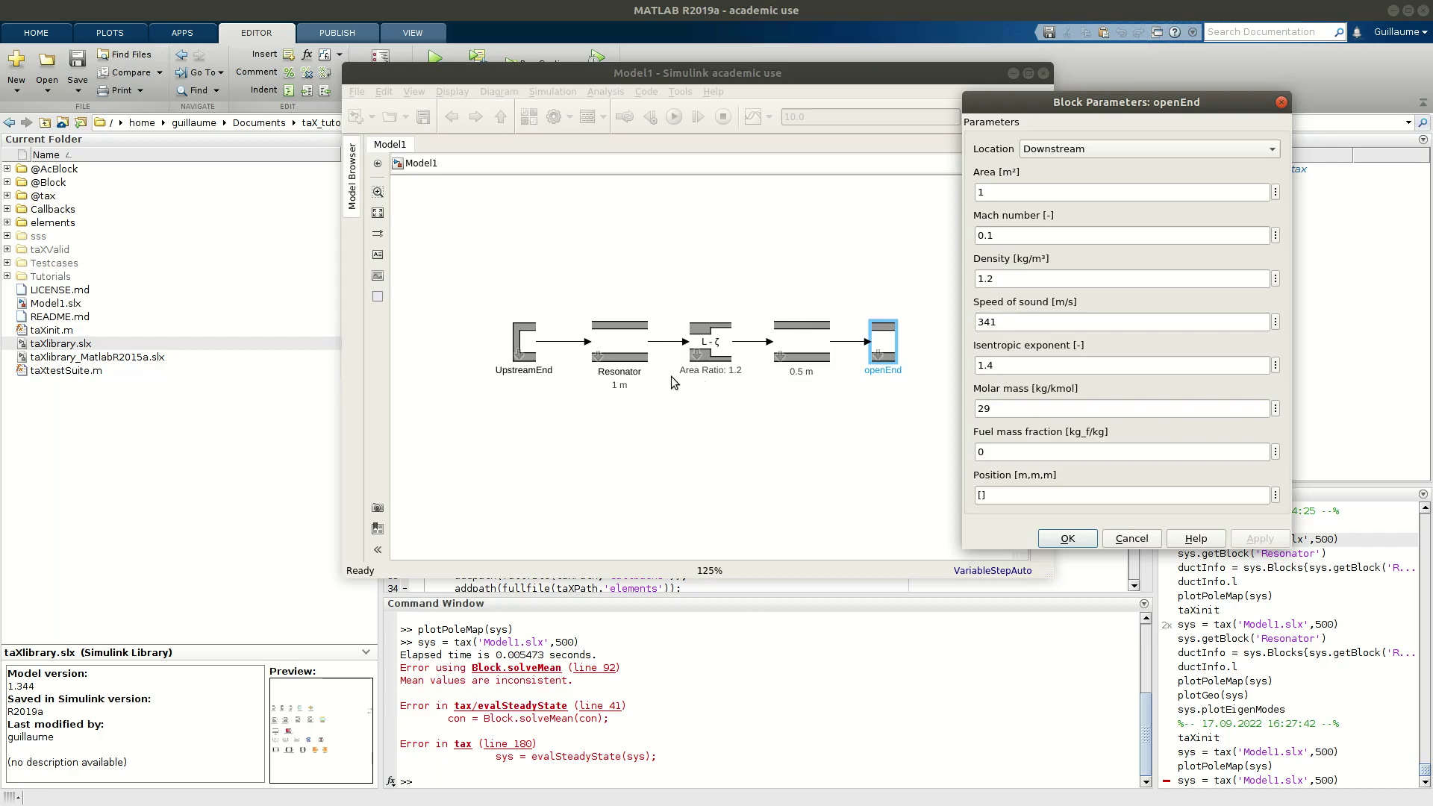
left_click(1140, 542)
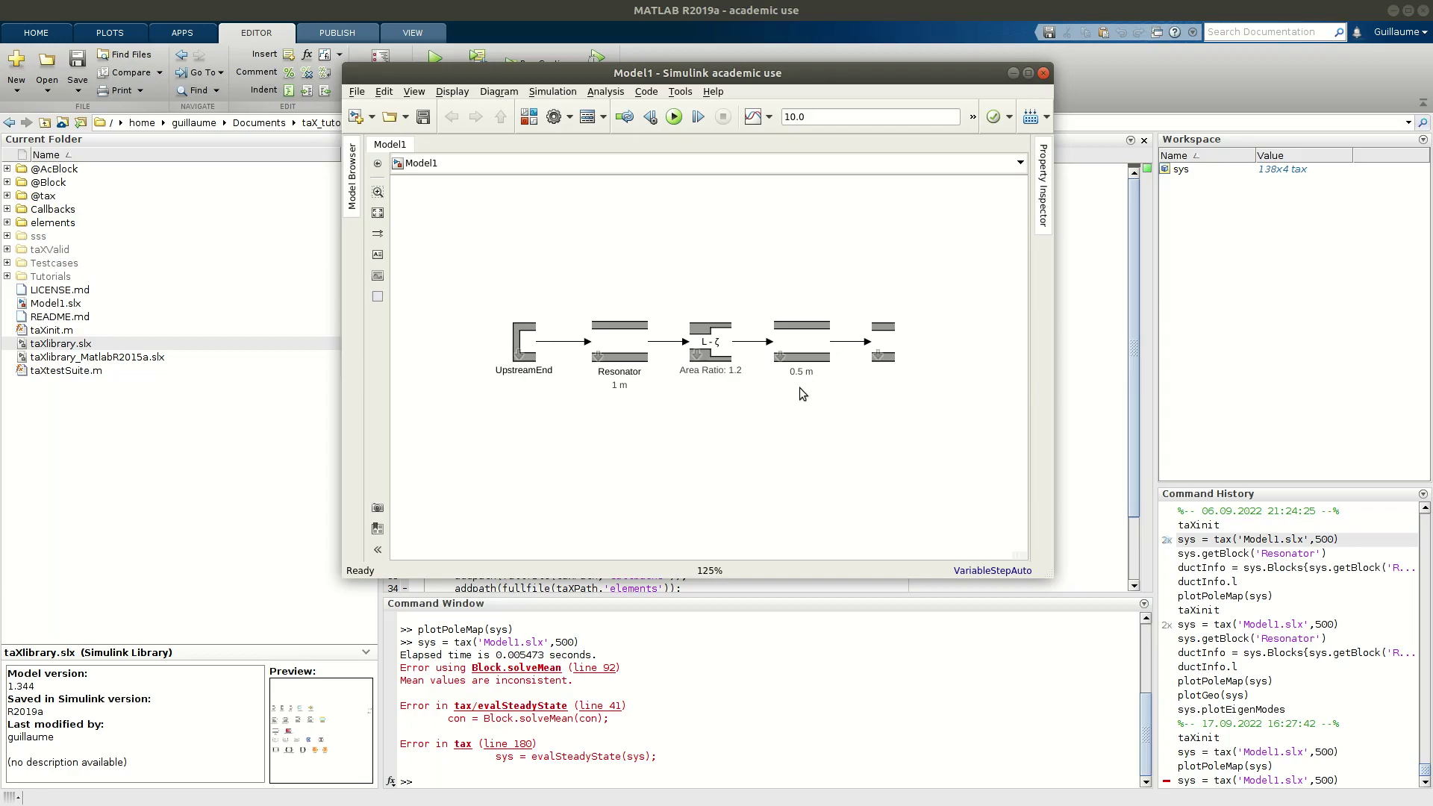
- Recheck the UpstreamEnd block's mean values for comparison with the downstream end
double_click(525, 348)
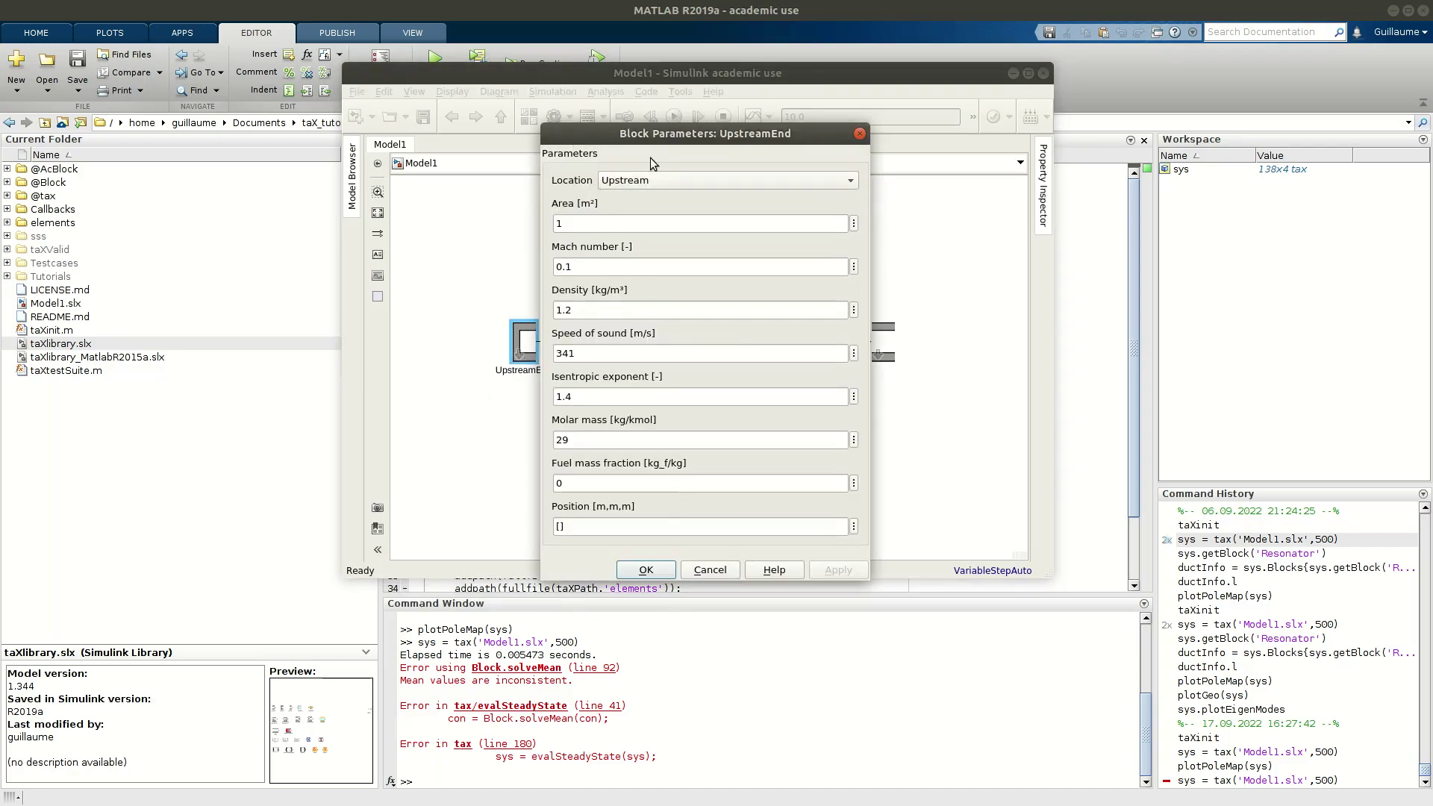
left_click_drag(636, 133, 1010, 118)
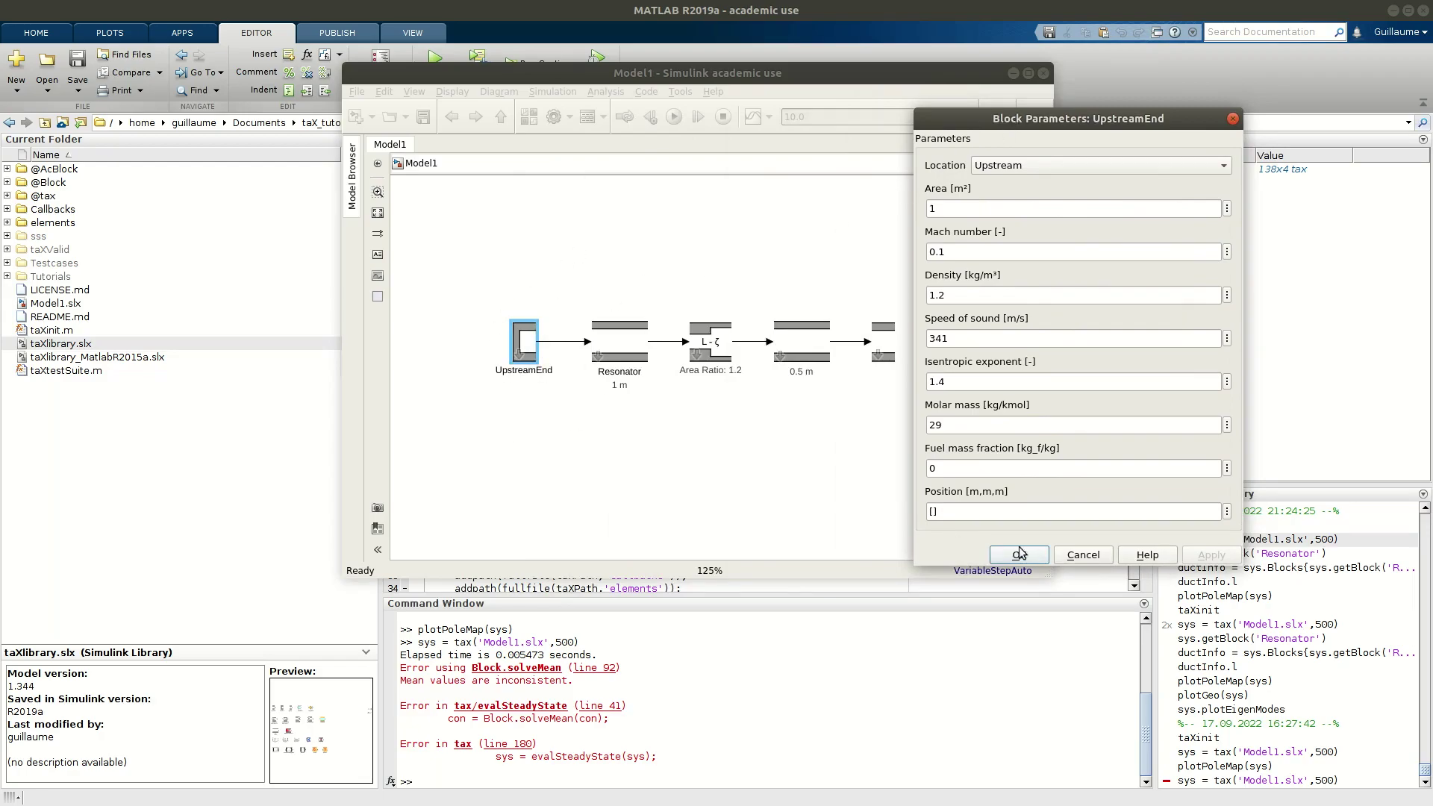
left_click(1096, 553)
left_click(905, 446)
- Set the openEnd block's area, Mach number, density, speed of sound, isentropic exponent, molar mass and fuel mass fraction to []
left_click(889, 342)
double_click(889, 341)
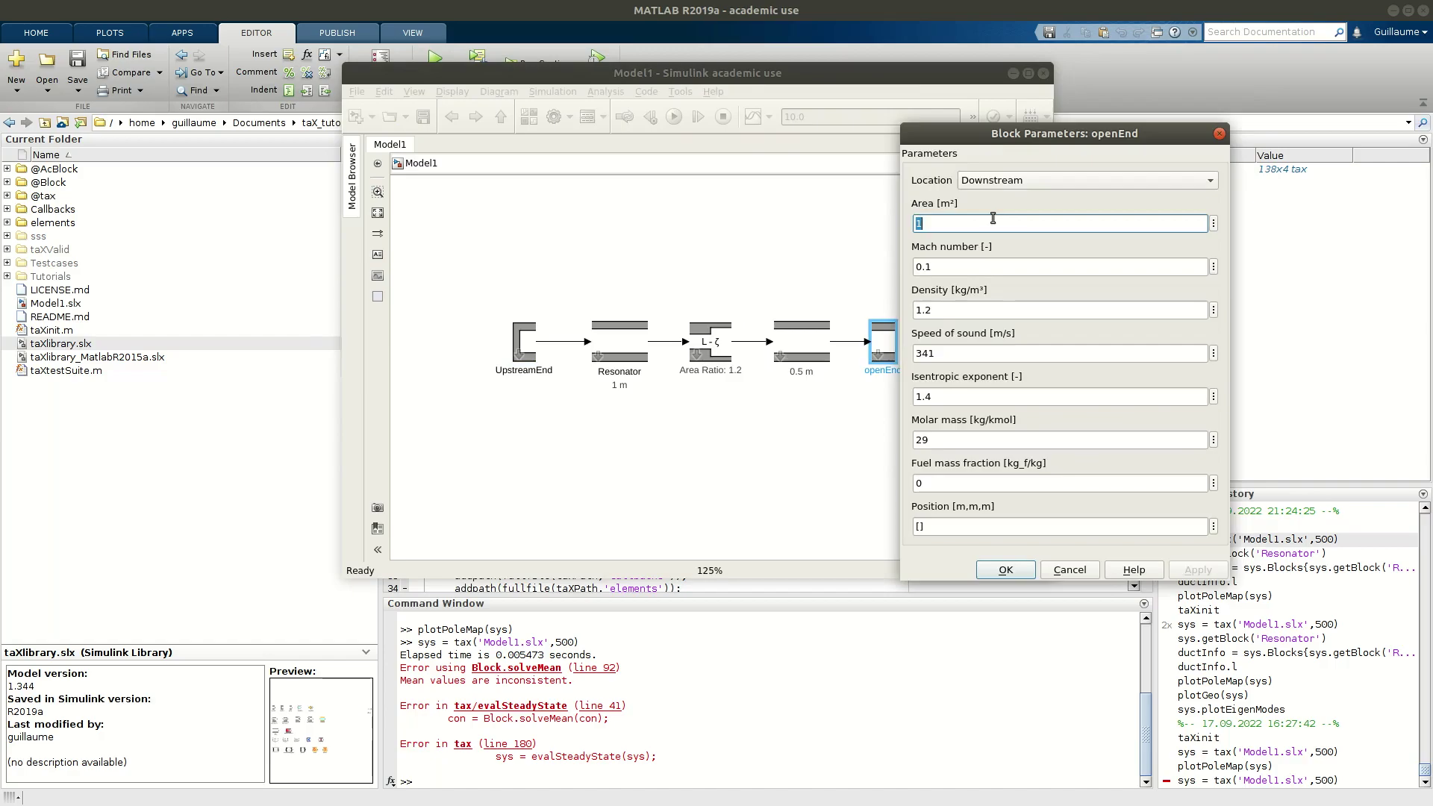
type("[")
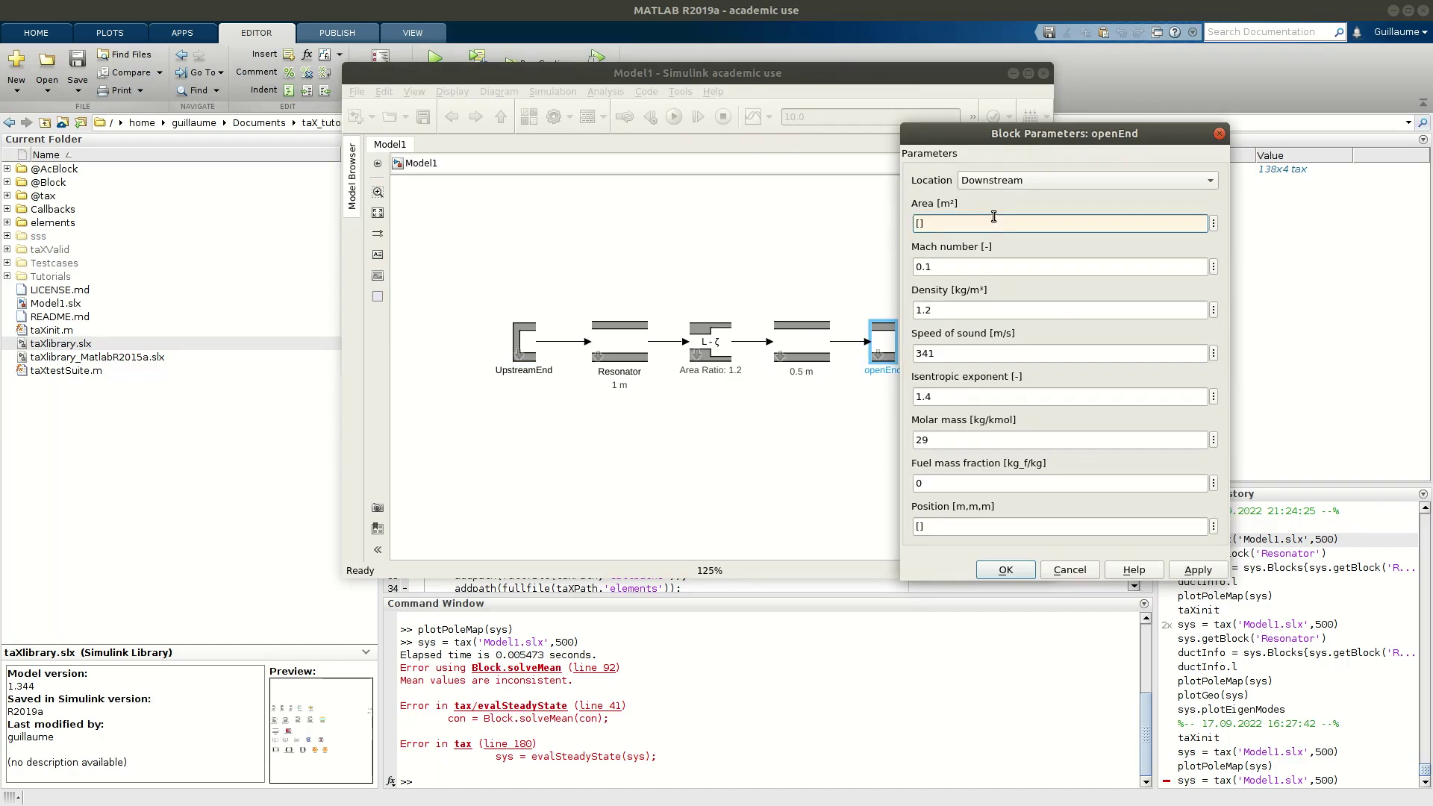
key("Tab")
type("[]")
key("Tab")
type("[]")
key("Tab")
type("[]")
key("Tab")
type("[]")
key("Tab")
type("[]")
key("Tab")
type("[]")
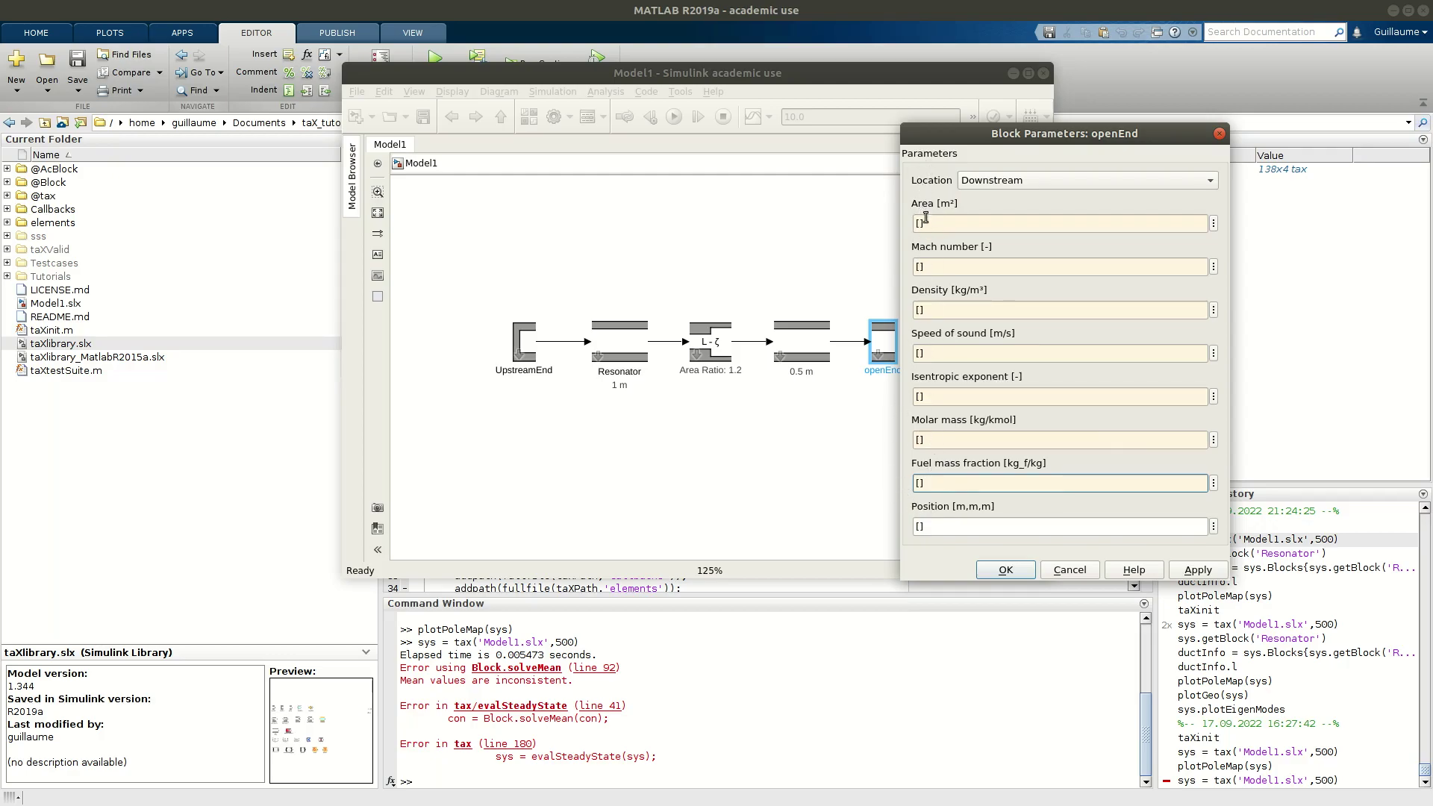
left_click(1199, 570)
left_click(1006, 570)
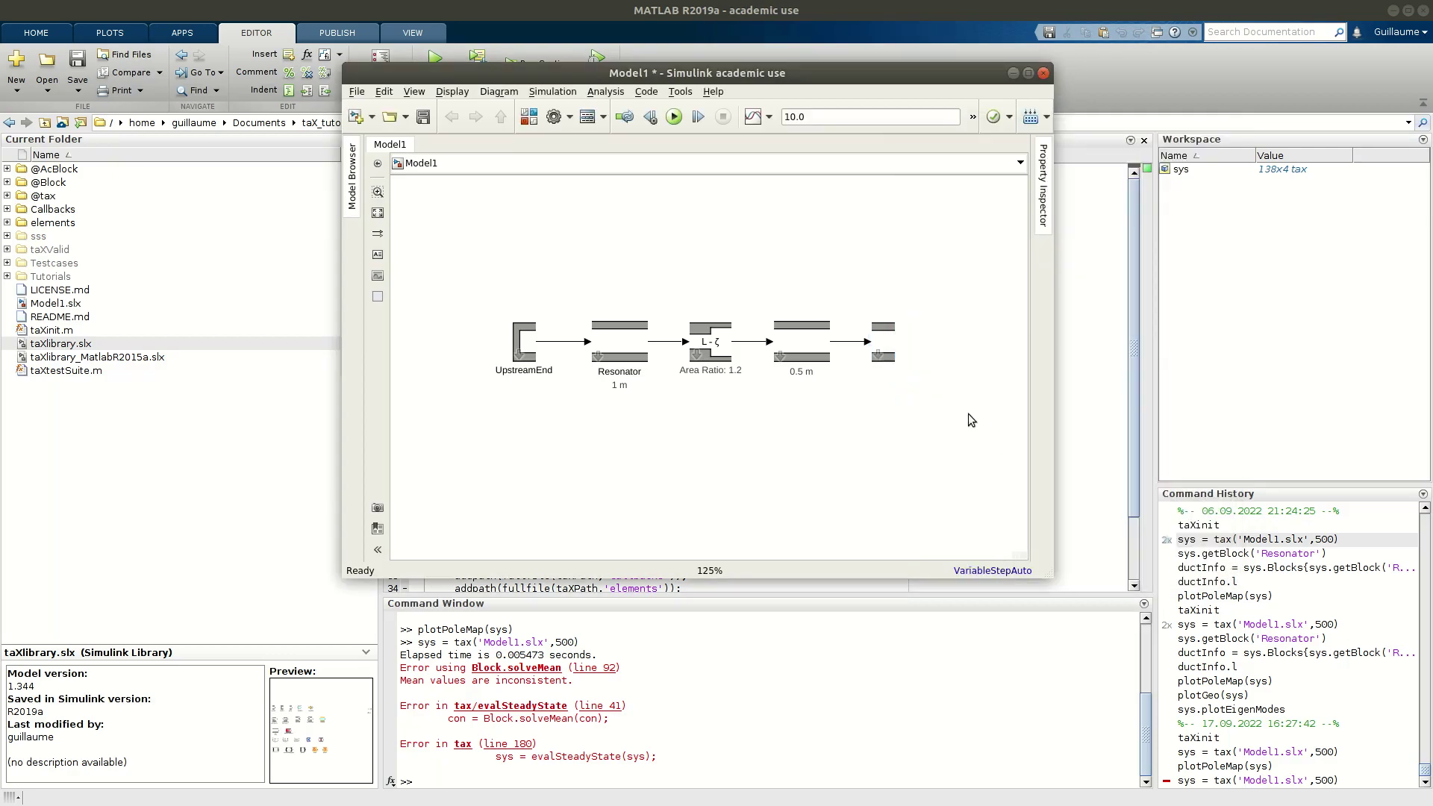
- Rebuild the system with sys = tax('Model1.slx',500)
left_click(451, 784)
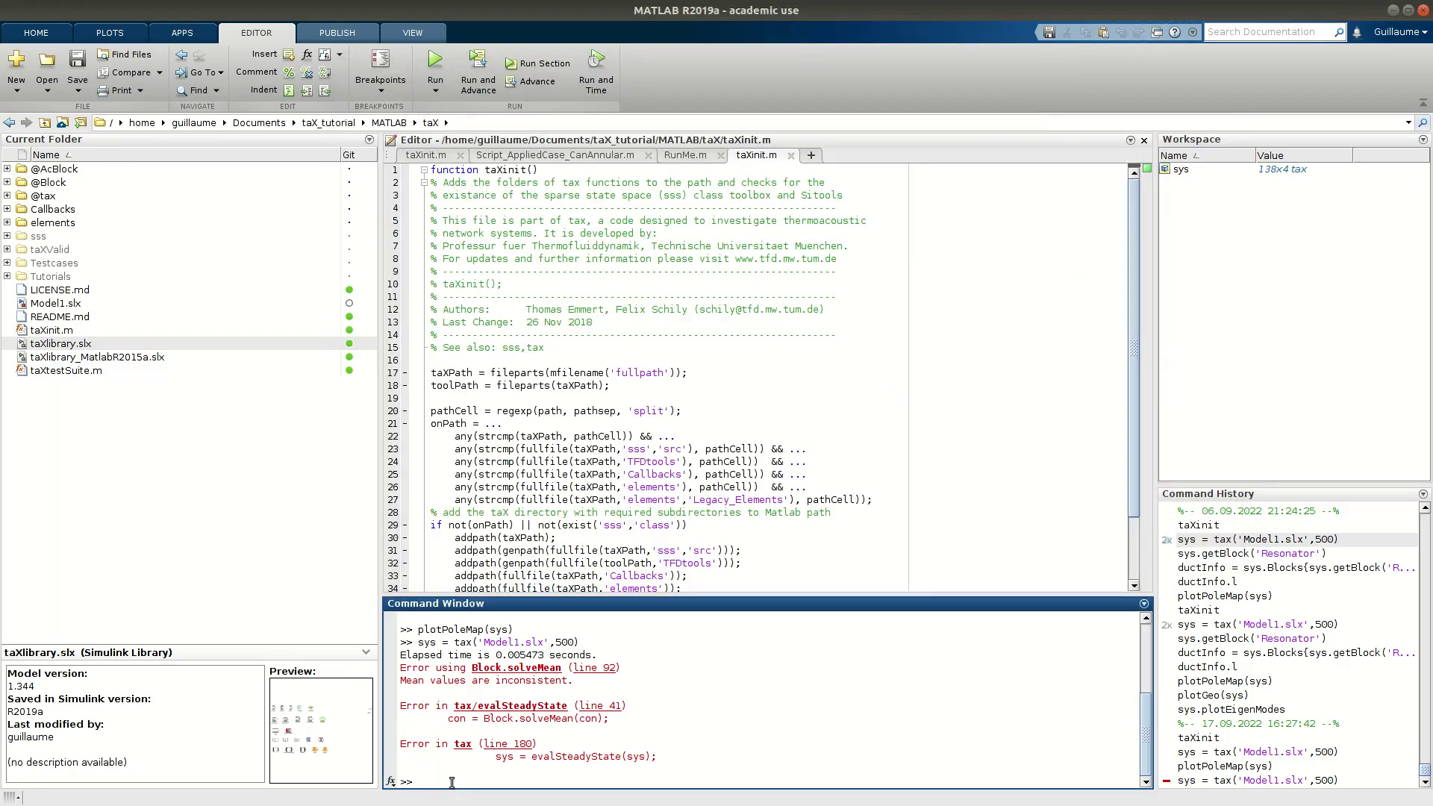
key("Up")
key("Return")
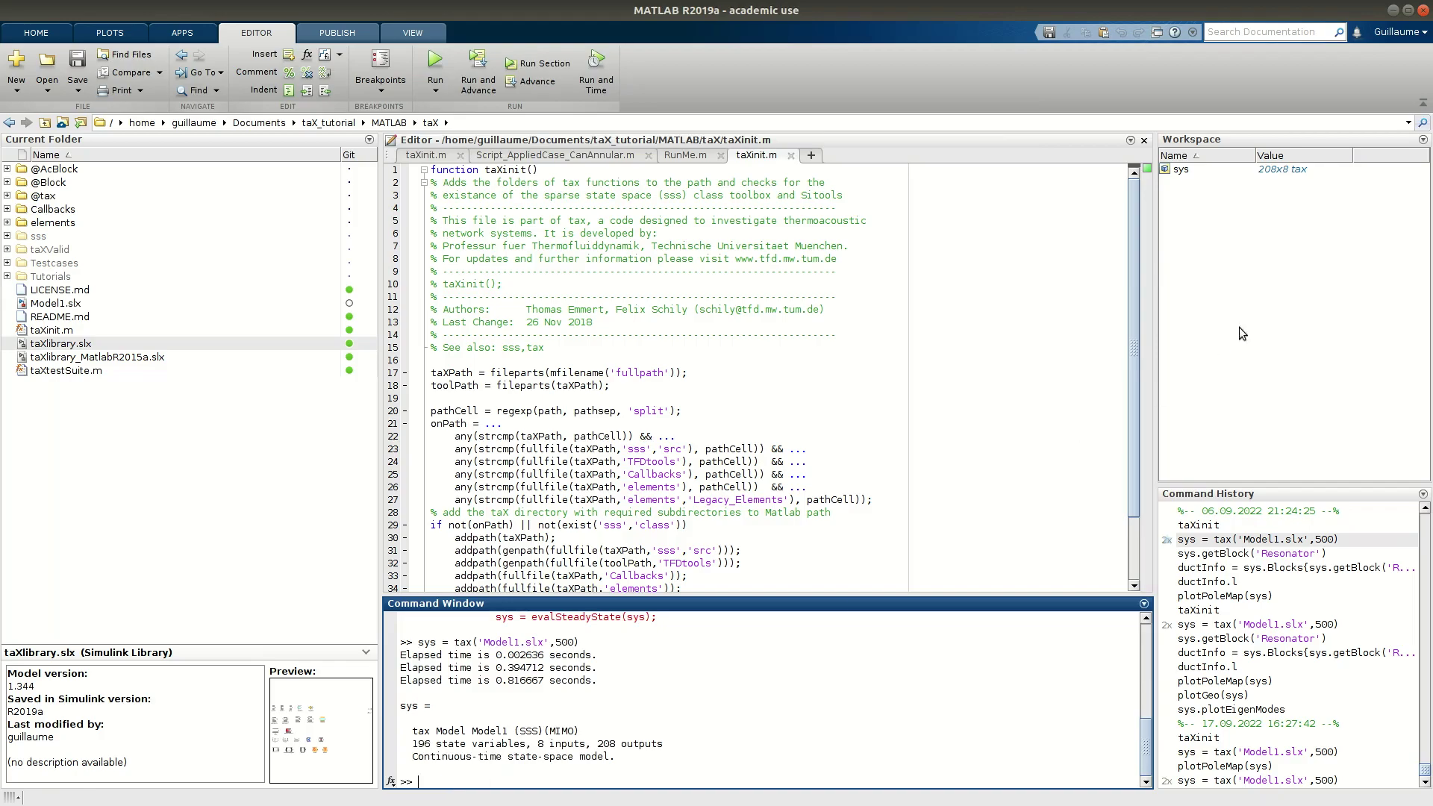
- Plot the poles with plotPoleMap(sys), compare with the earlier Command Window output, and close the figure
double_click(1228, 768)
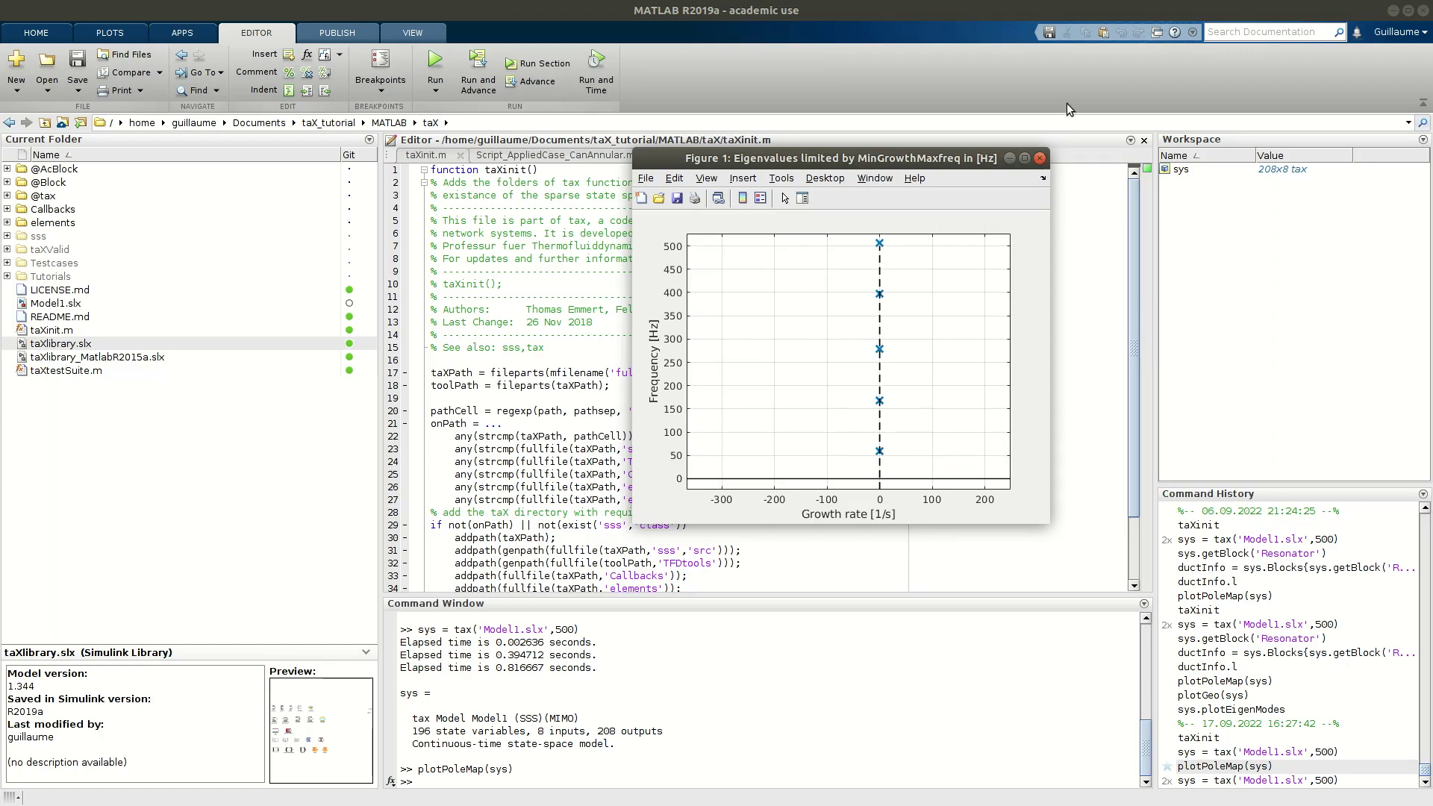
scroll(669, 729, "up", 2)
scroll(670, 728, "up", 1)
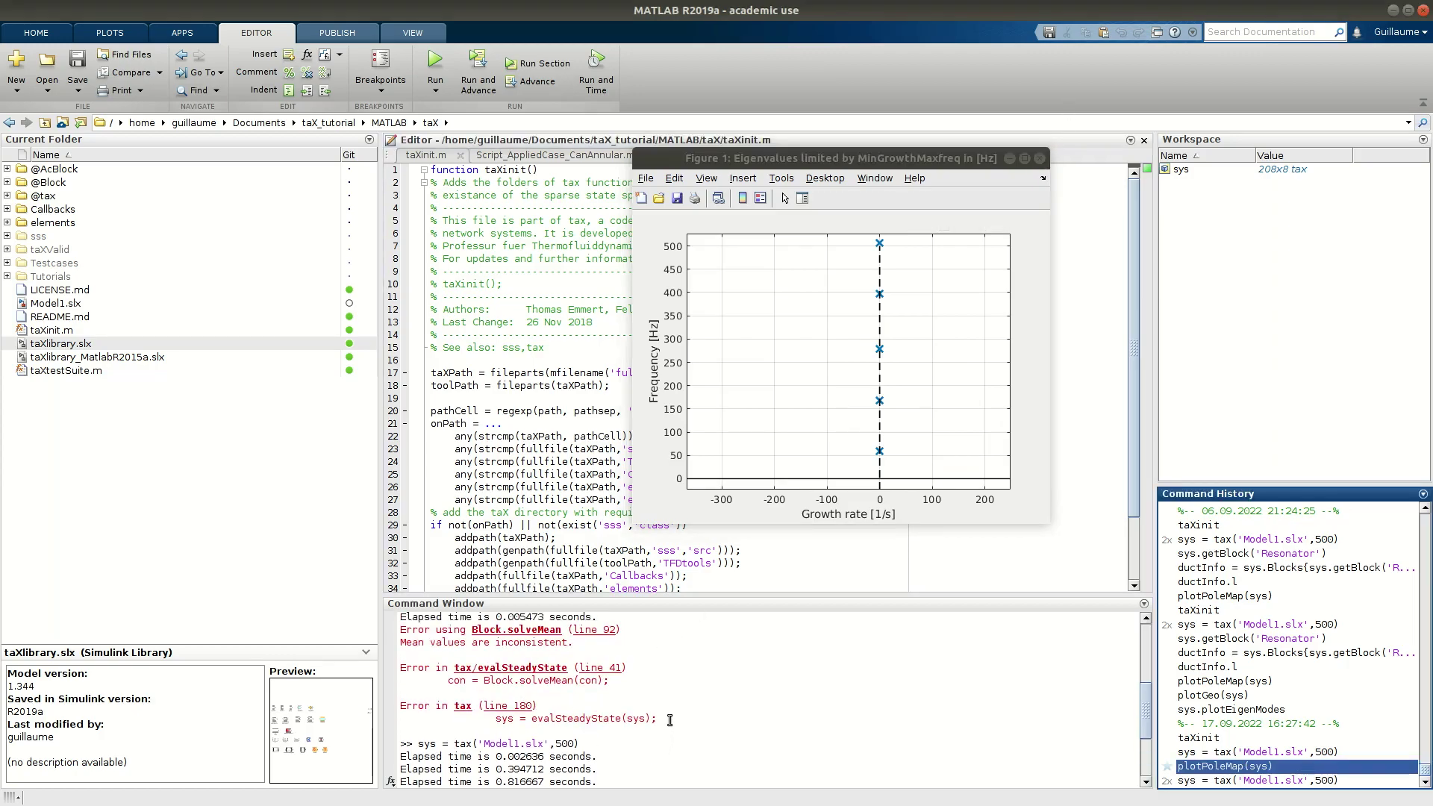
scroll(409, 687, "up", 1)
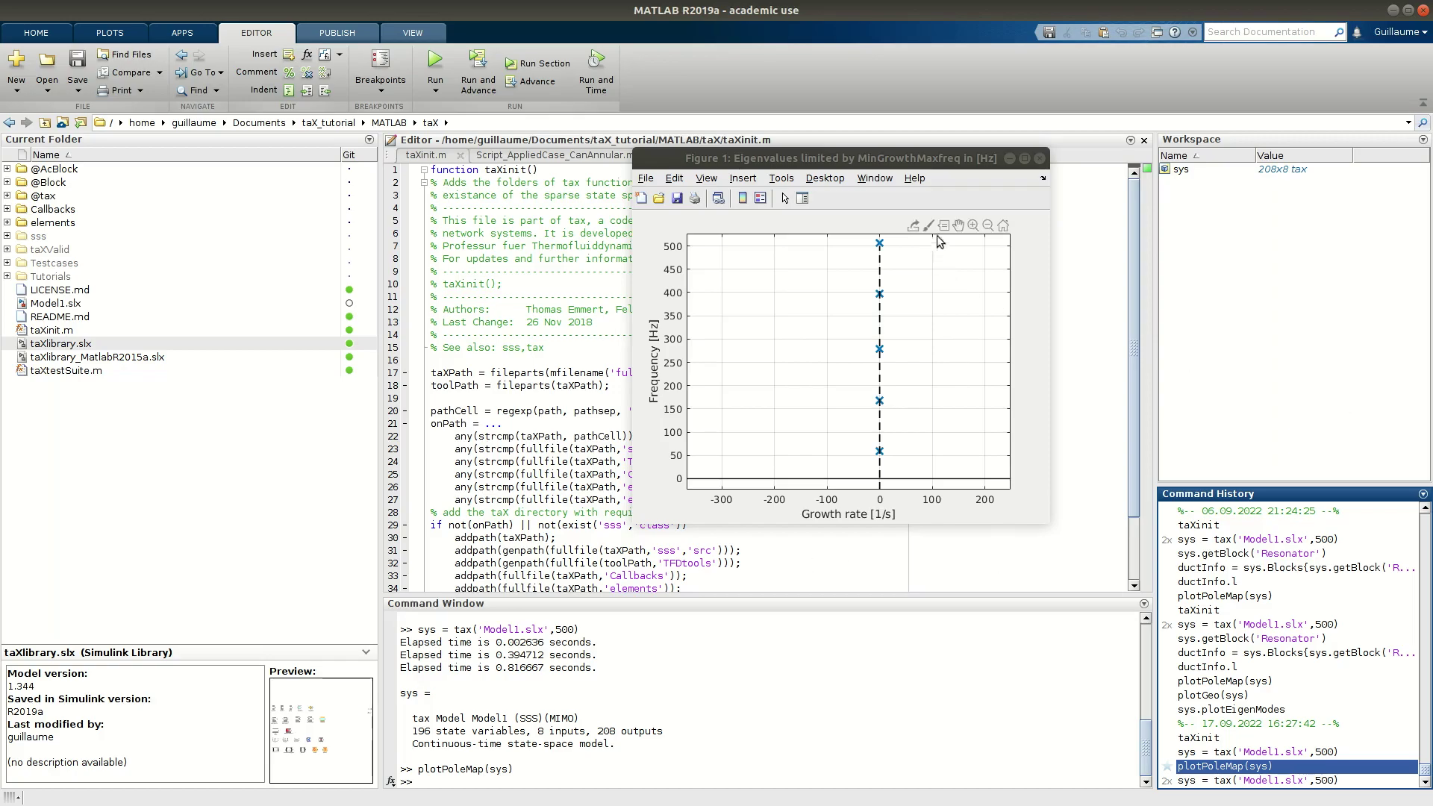
left_click(1041, 158)
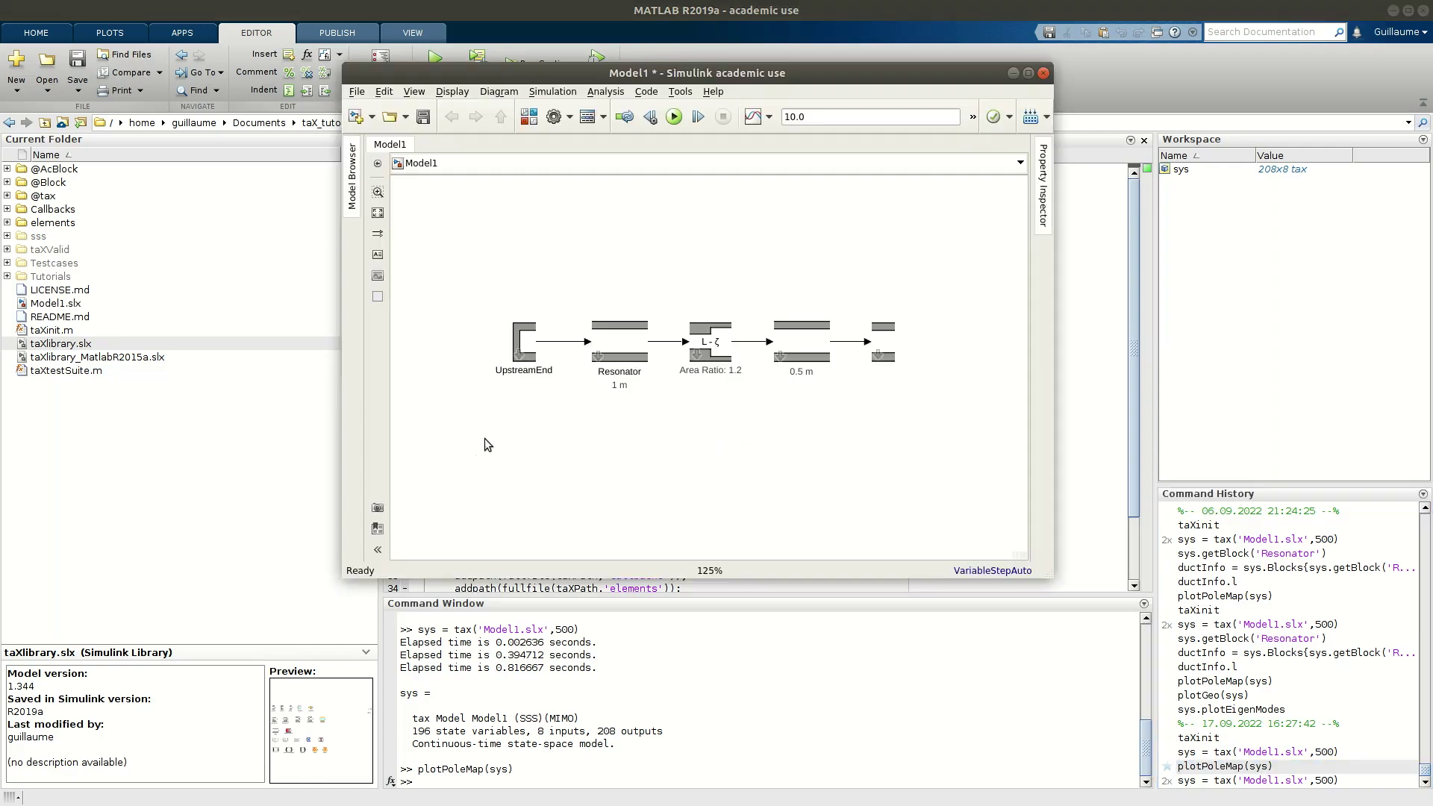
- Review which mean values are prescribed in the UpstreamEnd block and close its parameters
left_click(530, 335)
double_click(525, 335)
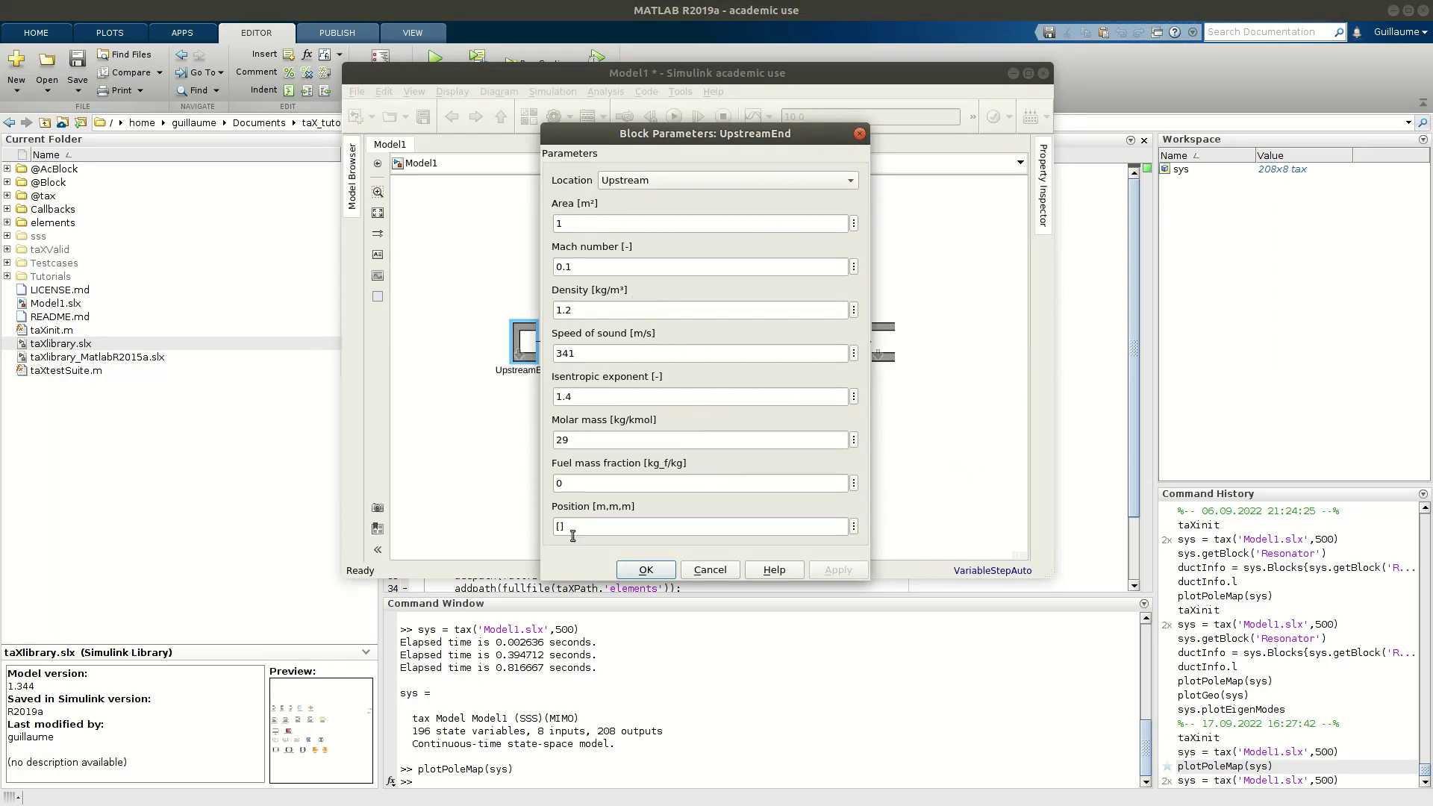
left_click(859, 134)
left_click(633, 438)
- Set the UpstreamEnd block's Mach number and density to []
double_click(525, 340)
double_click(589, 265)
type("[]")
double_click(605, 311)
type("[]")
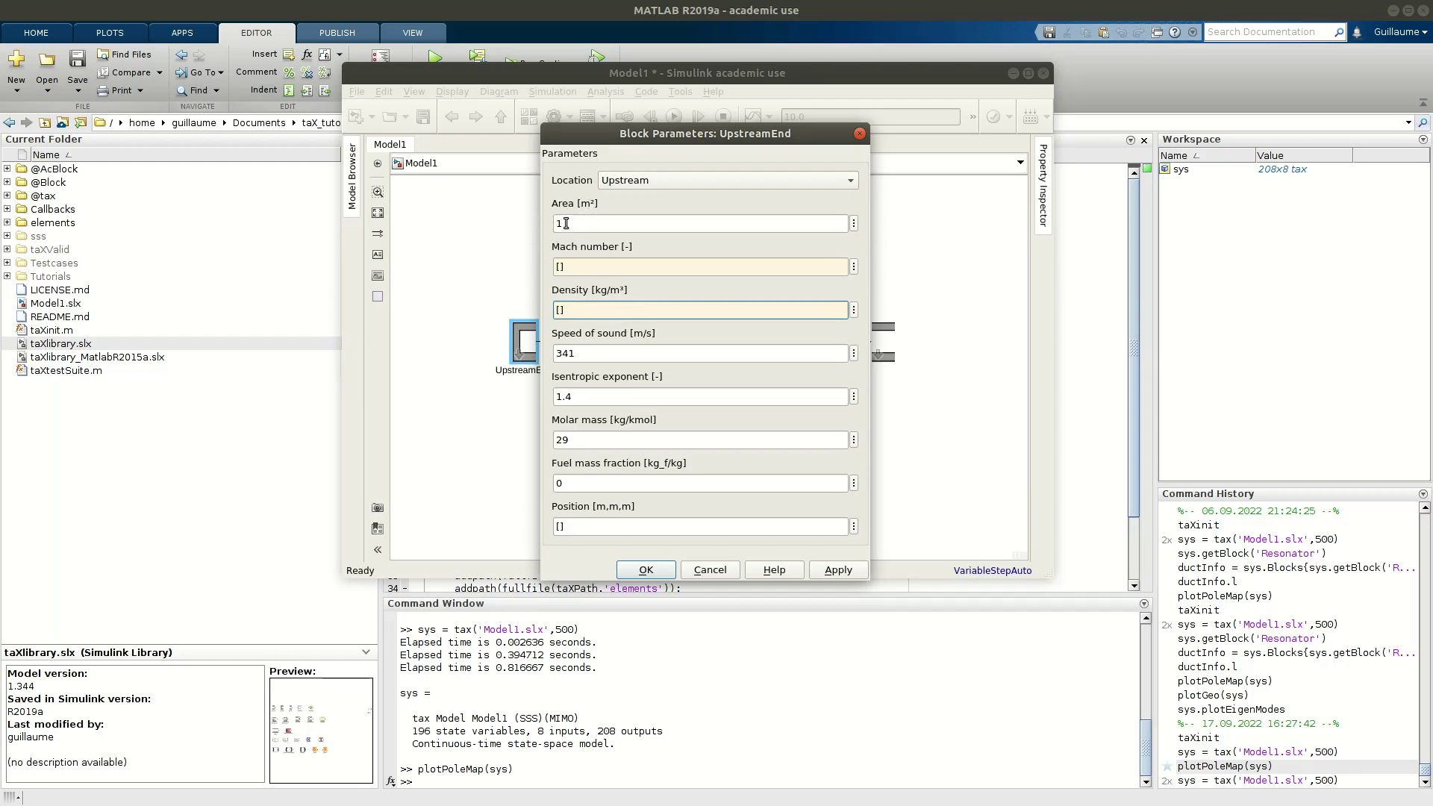
left_click(646, 569)
- Set the openEnd block's Mach number to 0.2 and its density to 1.3 kg/m³
left_click(916, 391)
left_click(885, 334)
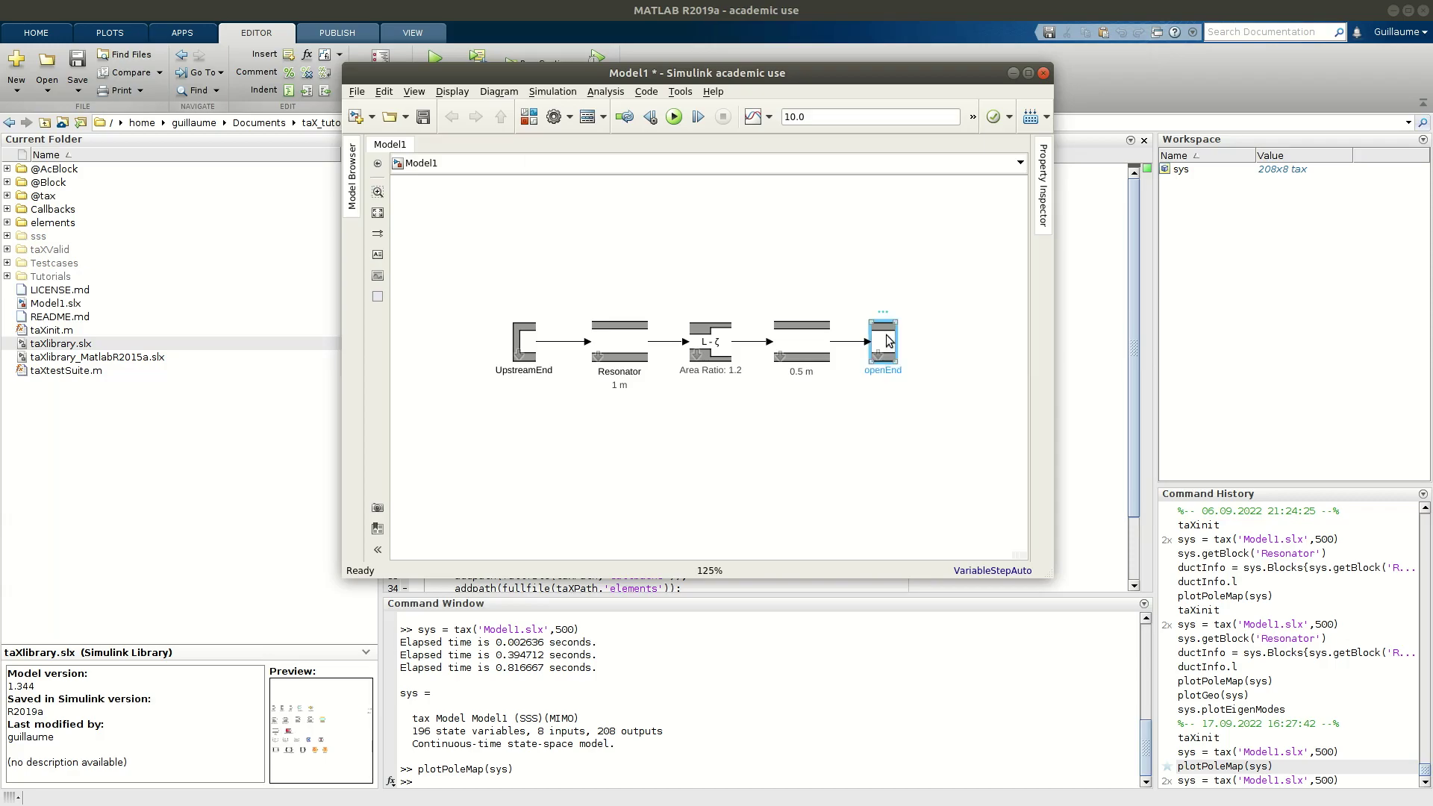
double_click(885, 334)
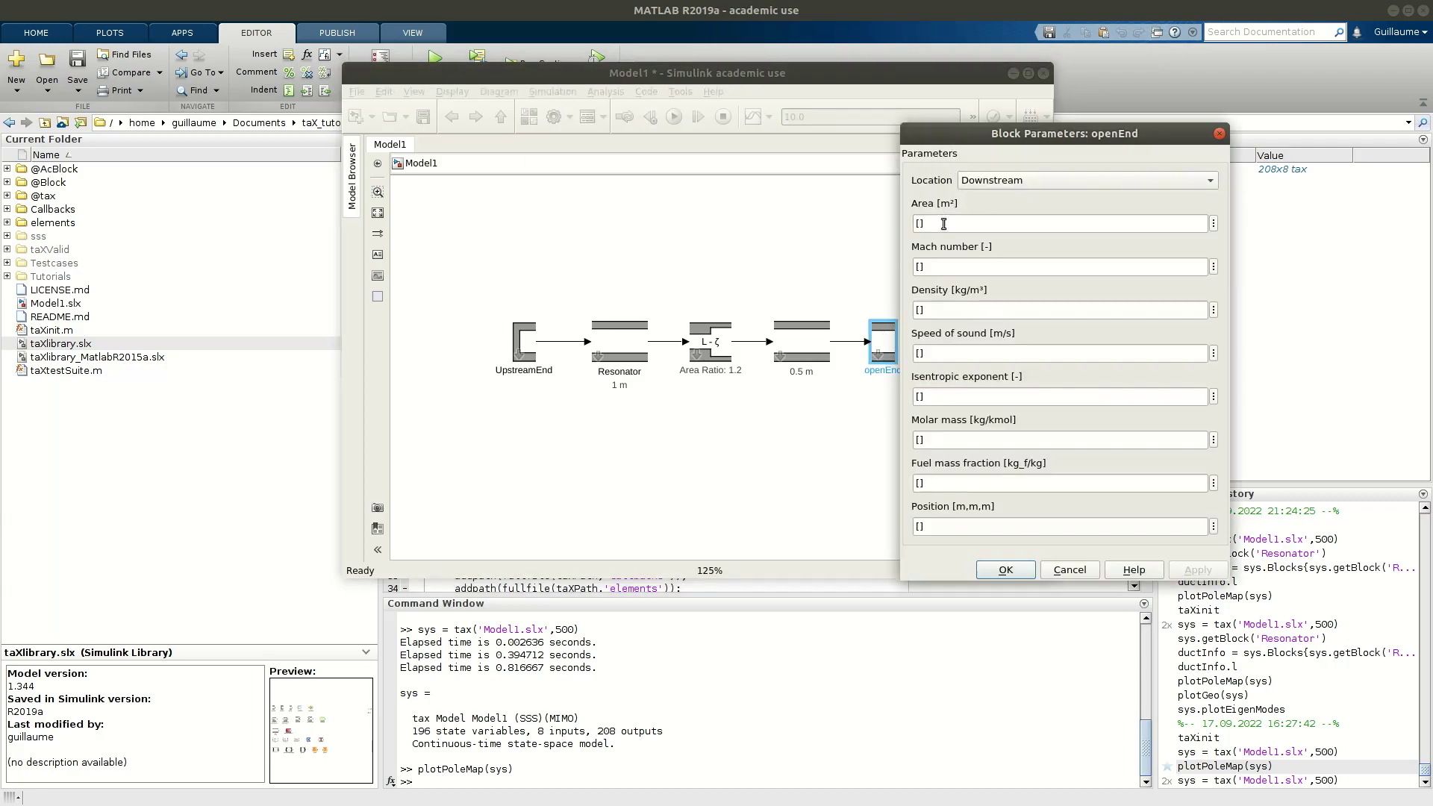
left_click(936, 267)
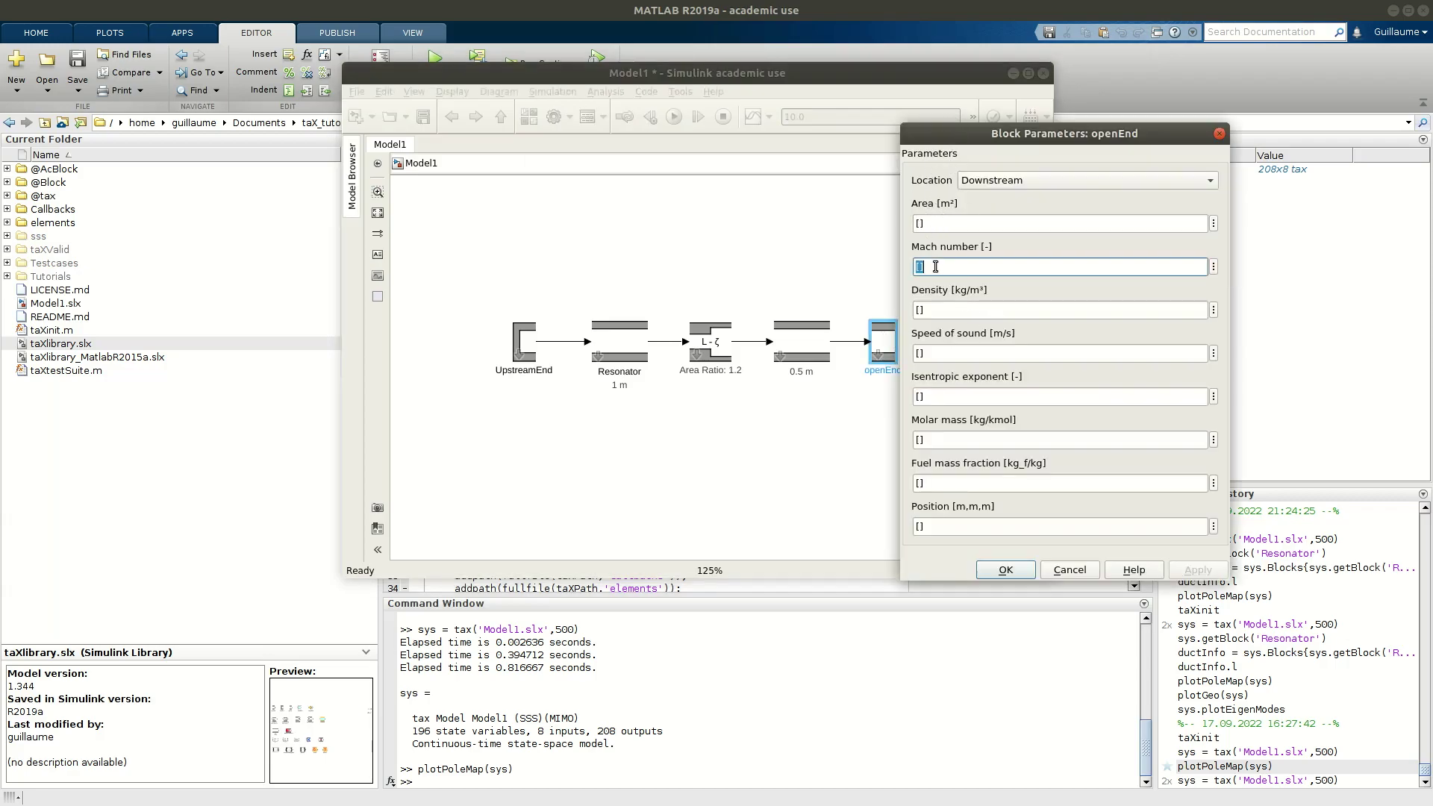
type("0.2")
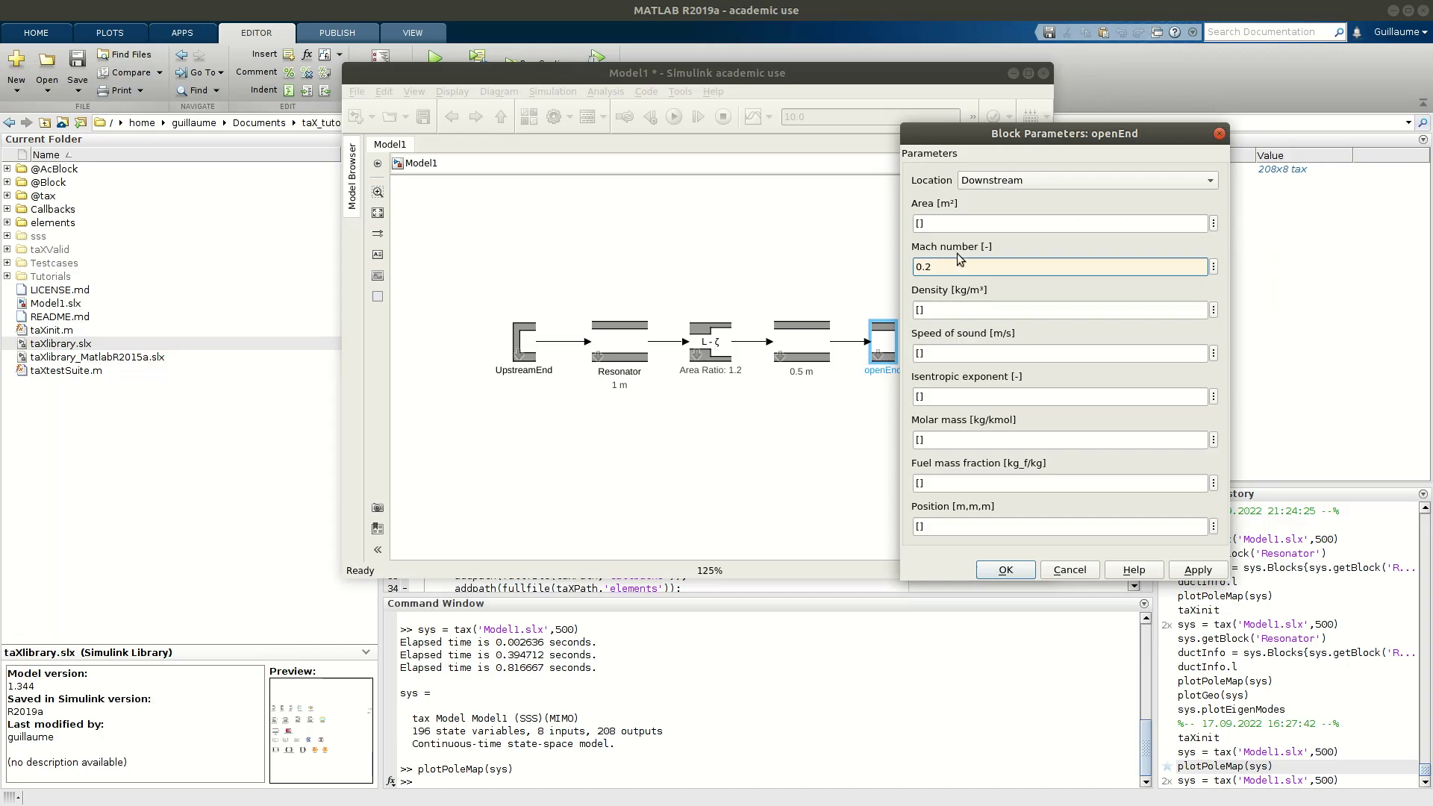
left_click(976, 316)
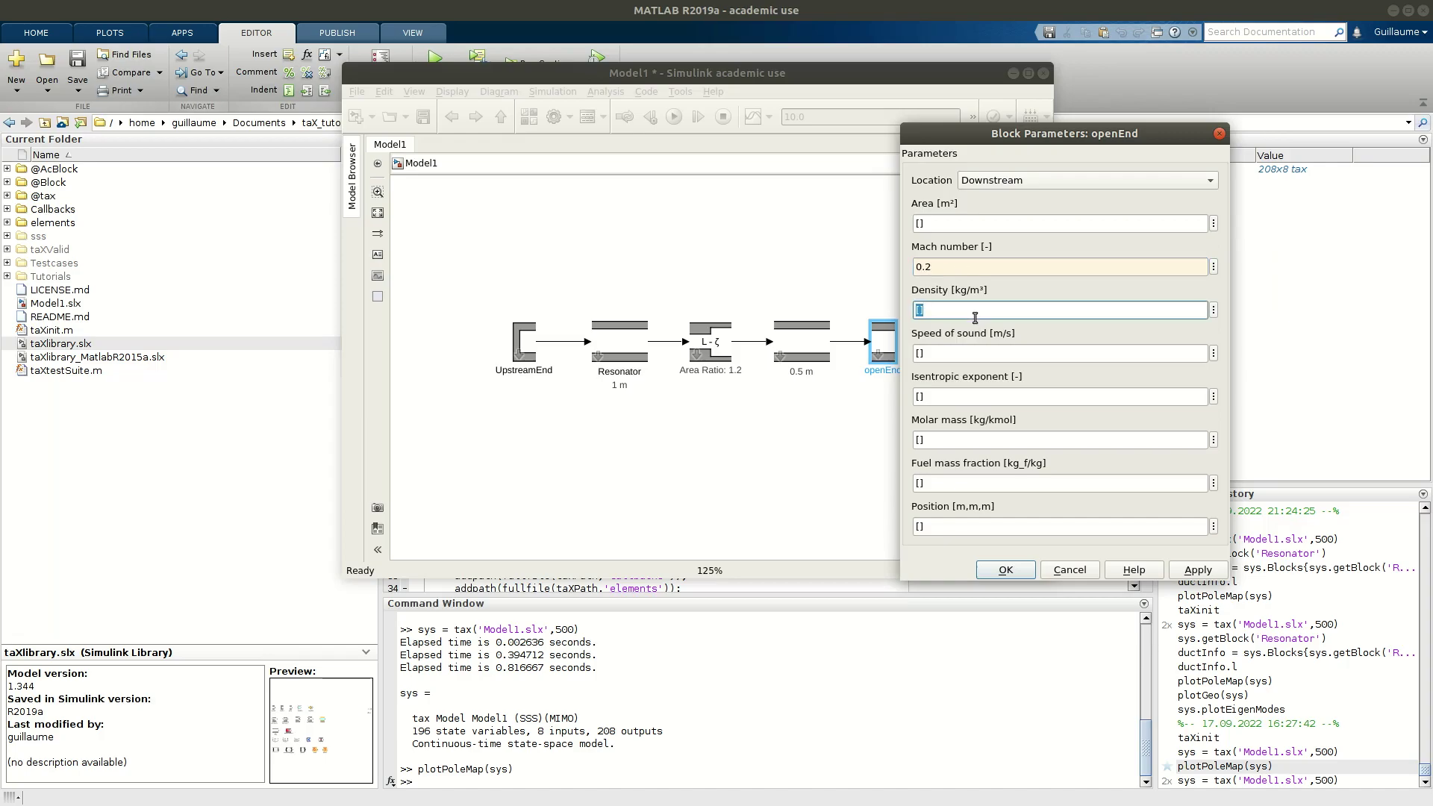
type("1.3")
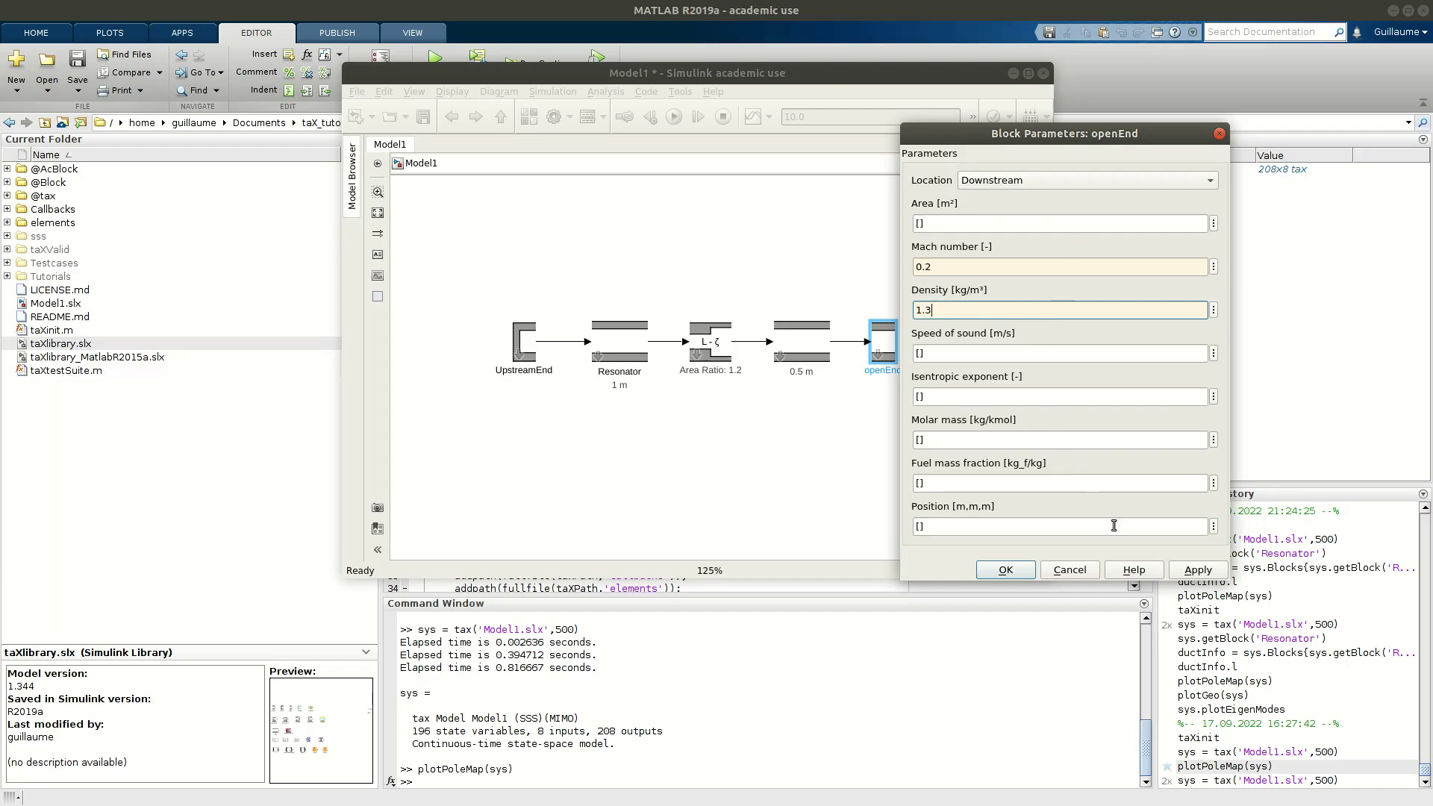
left_click(1198, 570)
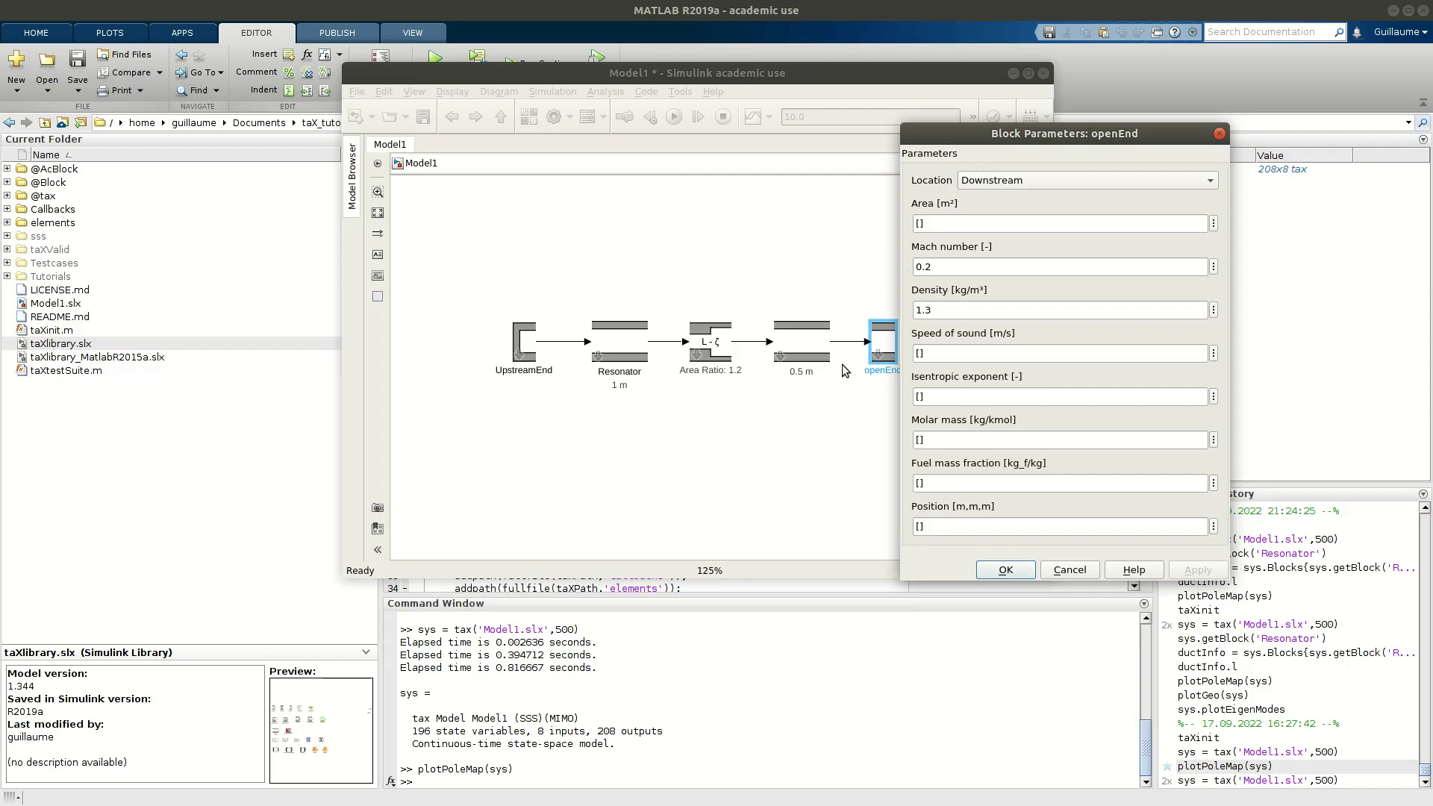
left_click(881, 344)
left_click(710, 342)
left_click(681, 355)
left_click(1006, 571)
- Check the UpstreamEnd block's parameters, and save and close the Model1 network
double_click(526, 343)
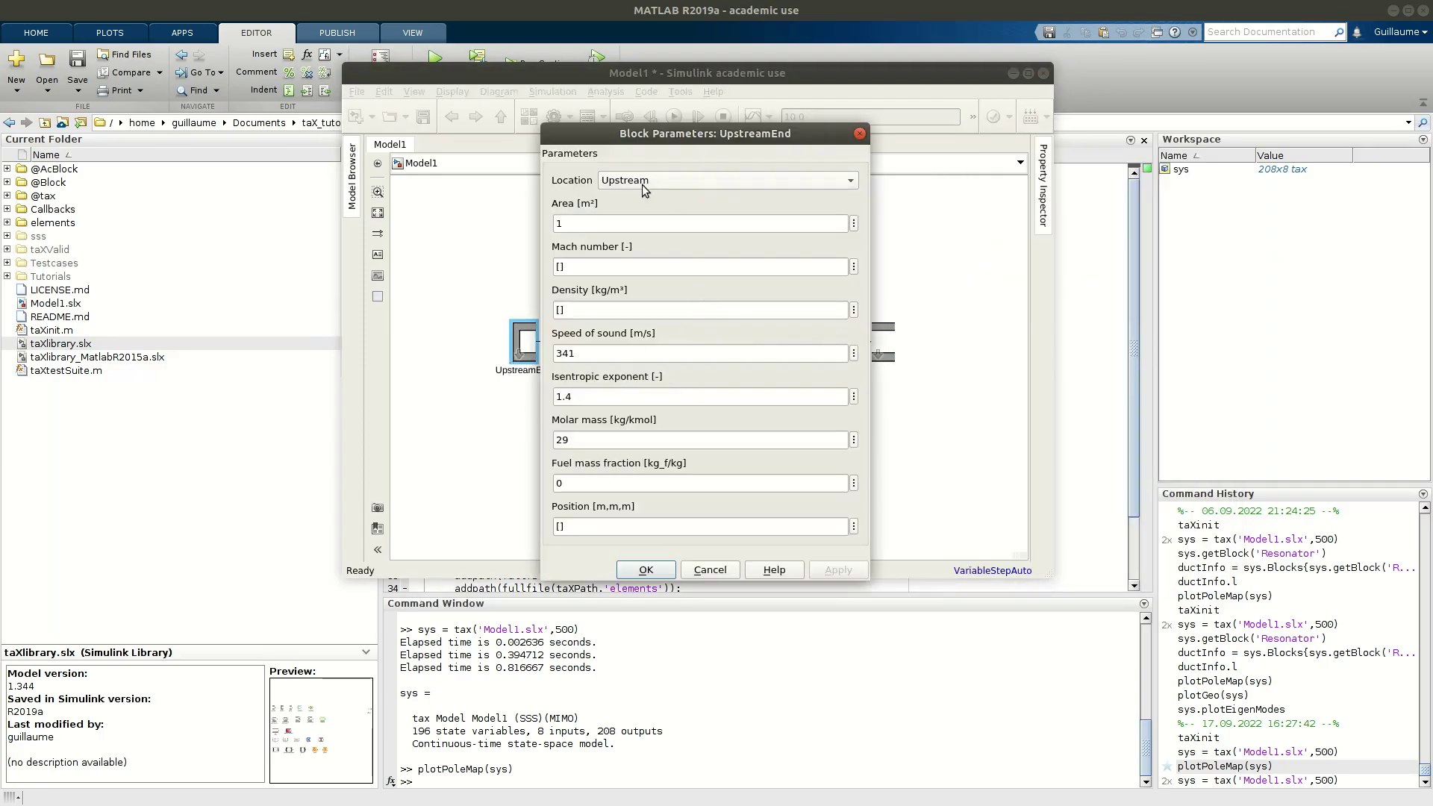
left_click(646, 570)
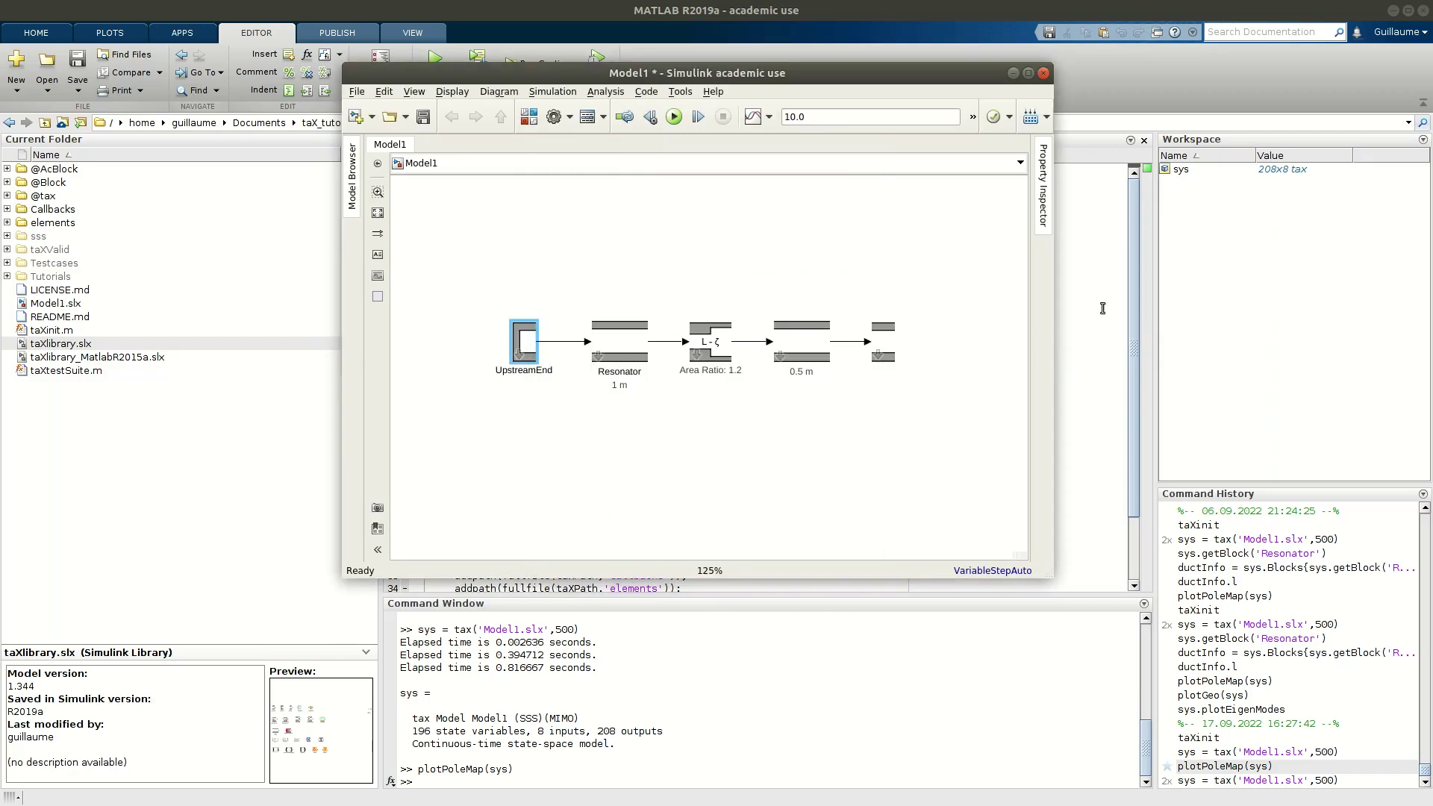
left_click(756, 422)
left_click(424, 117)
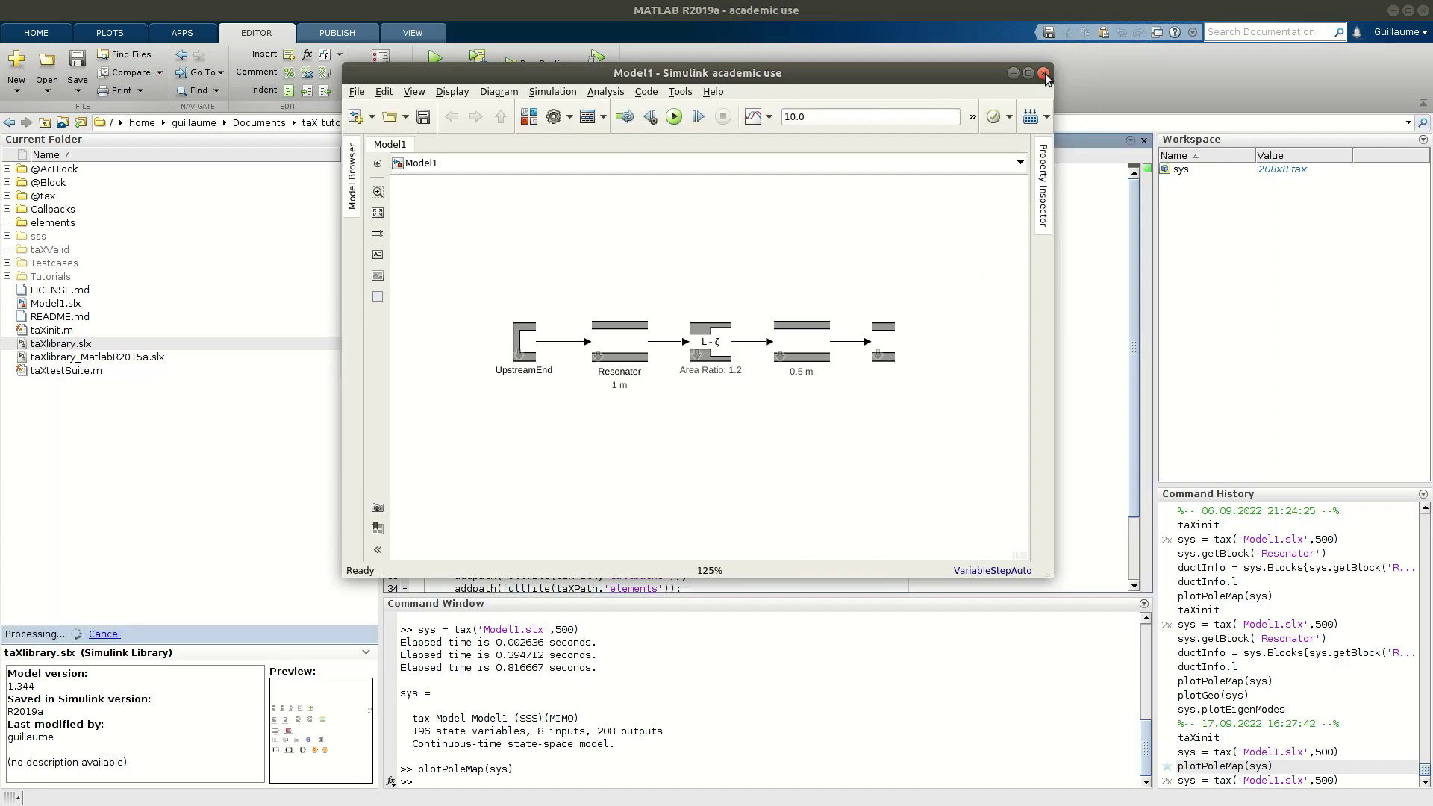
left_click(1044, 74)
- Rebuild the system from the saved network by rerunning sys = tax('Model1.slx',500)
left_click(647, 779)
key("Up")
key("Up")
key("Return")
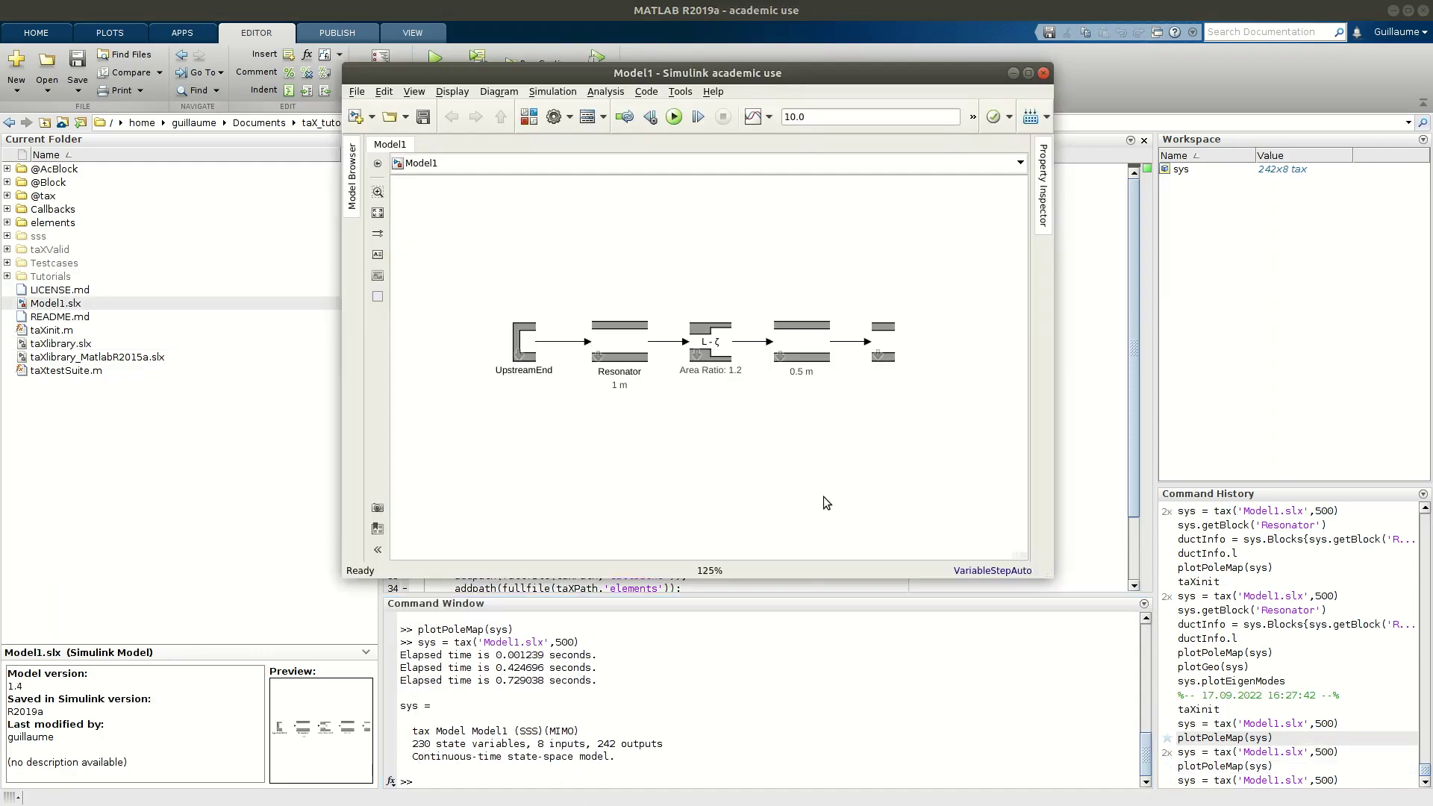
- Compare the mean values prescribed in the UpstreamEnd and openEnd blocks
double_click(526, 345)
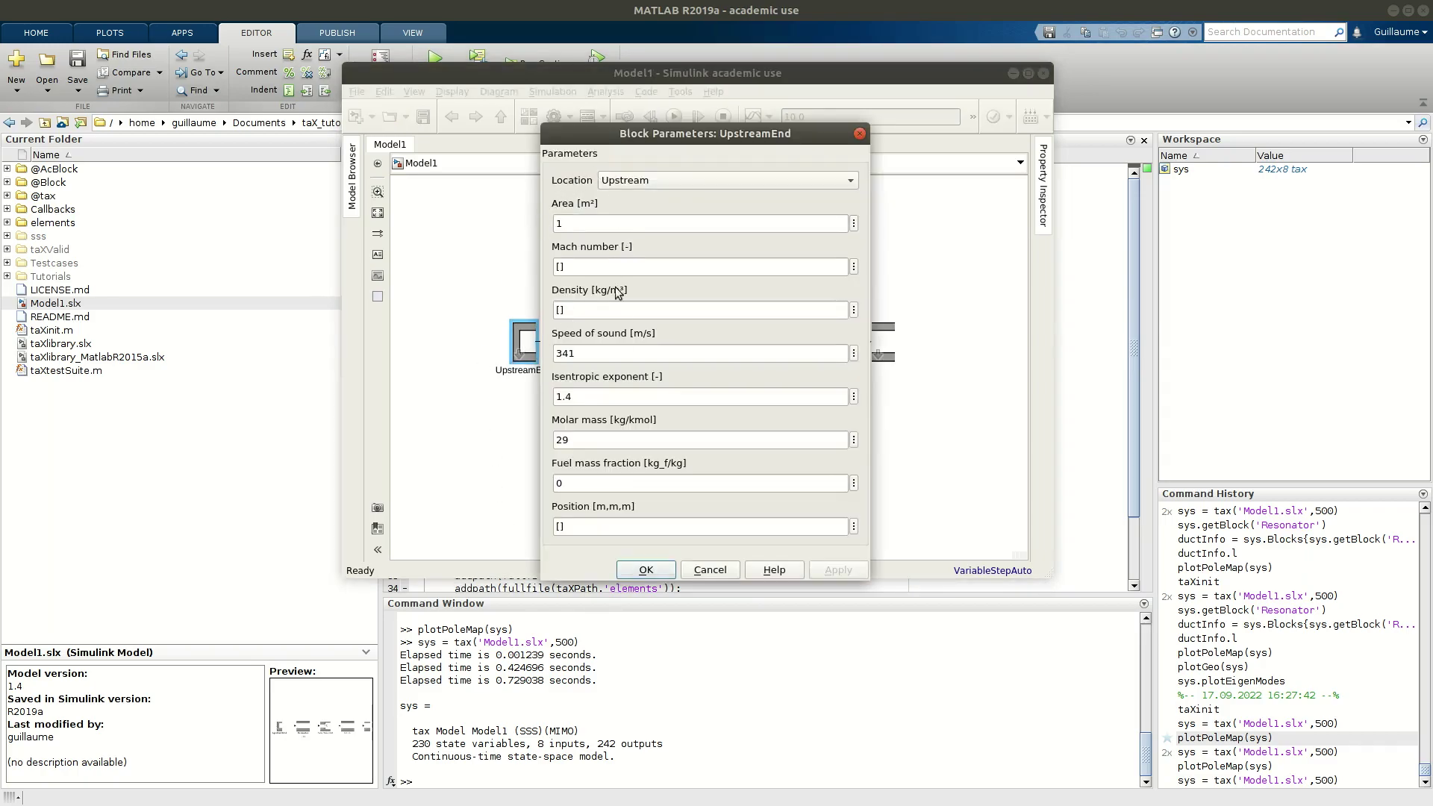
left_click(713, 572)
left_click(890, 342)
double_click(890, 342)
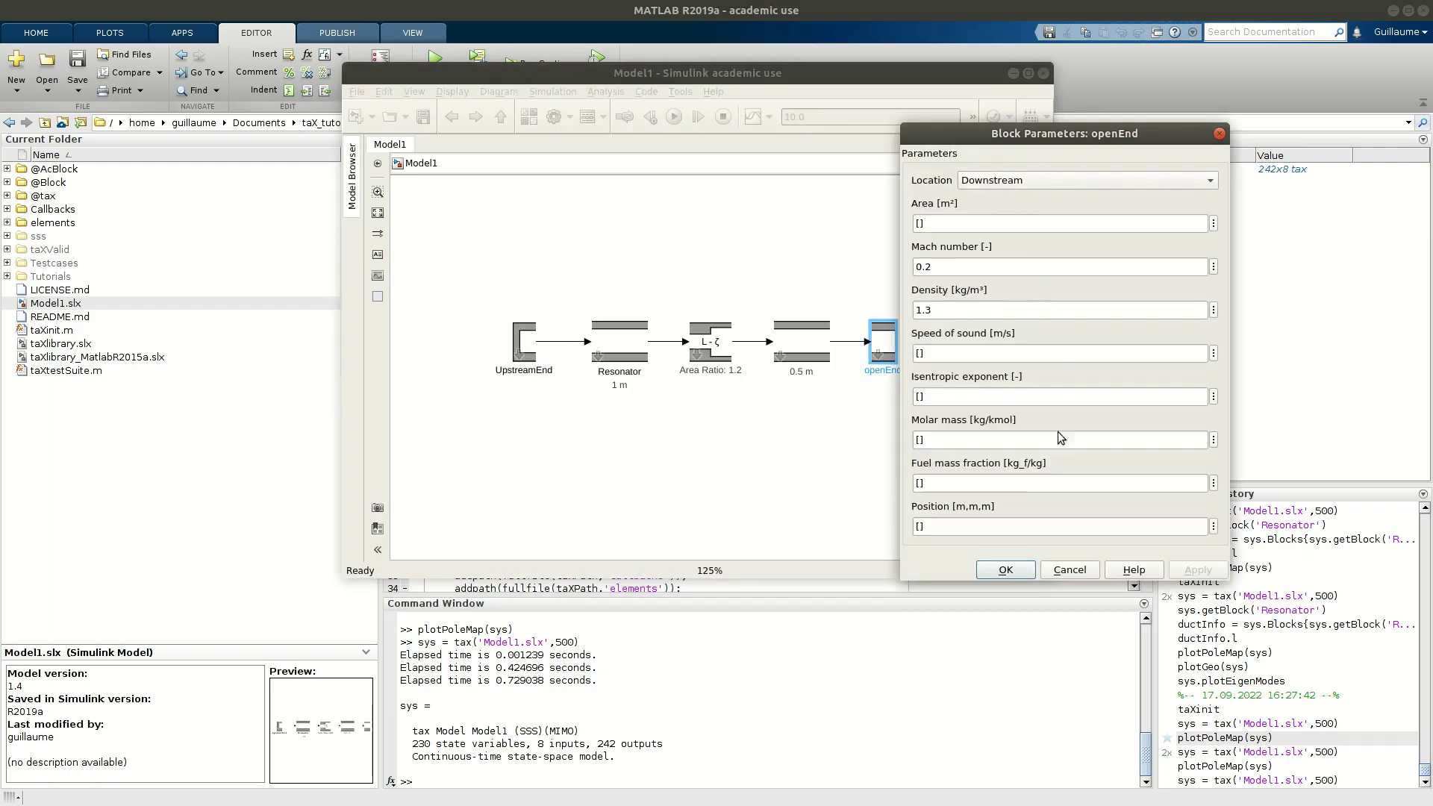
left_click(1069, 571)
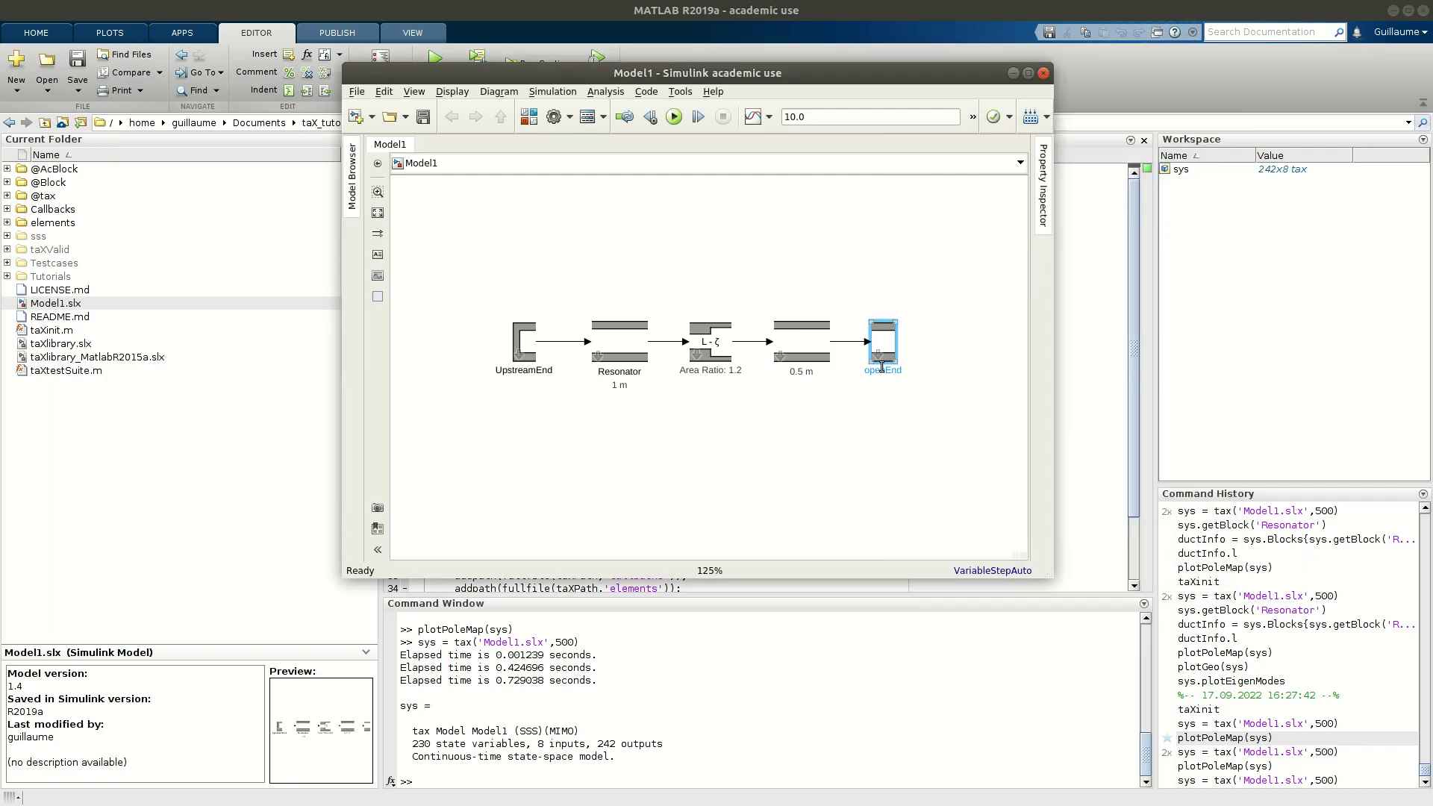
- Set the openEnd block's density to []
double_click(883, 342)
double_click(947, 308)
type("[]")
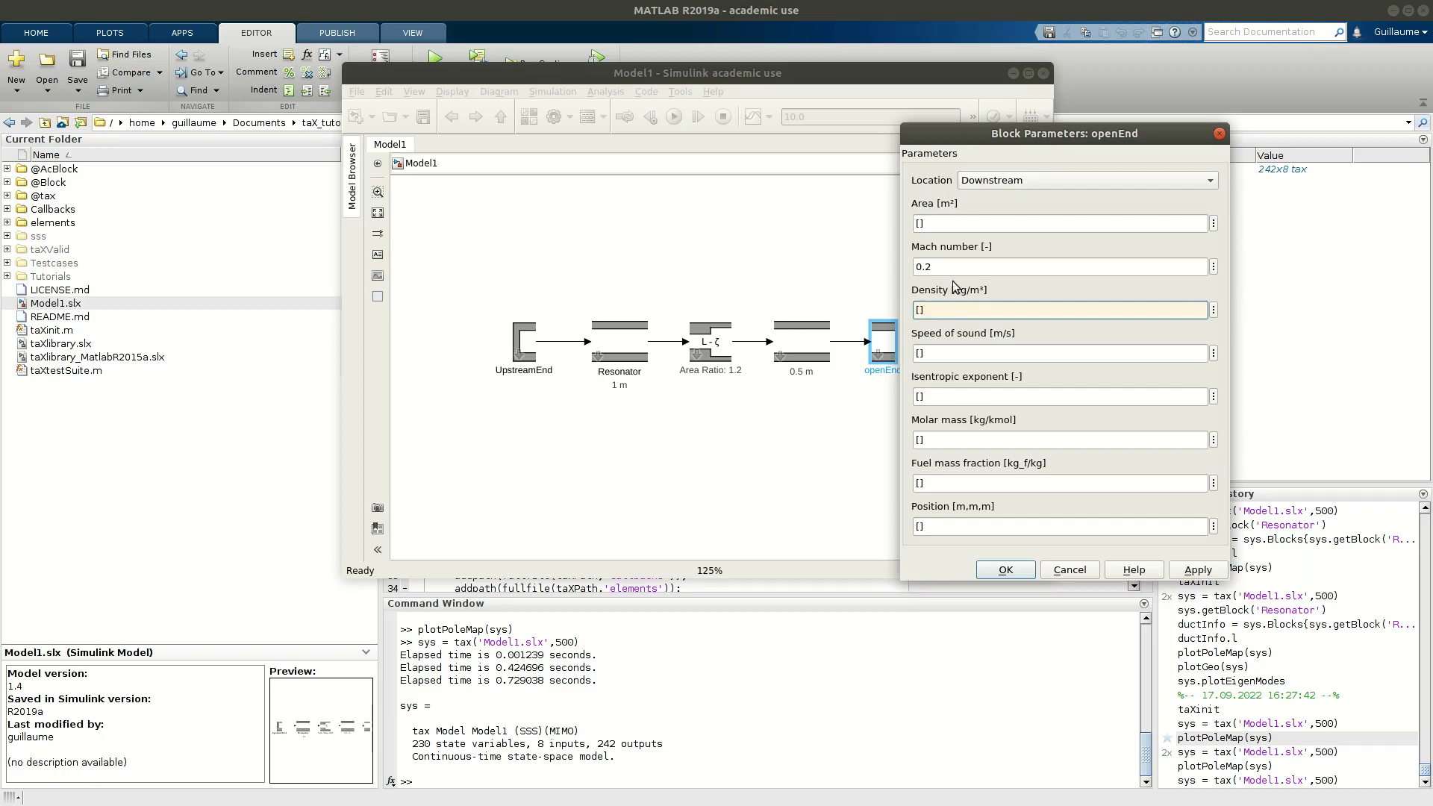
left_click(1006, 570)
- Review the UpstreamEnd block's parameters, and save and close Model1 with the cleared openEnd density
double_click(532, 342)
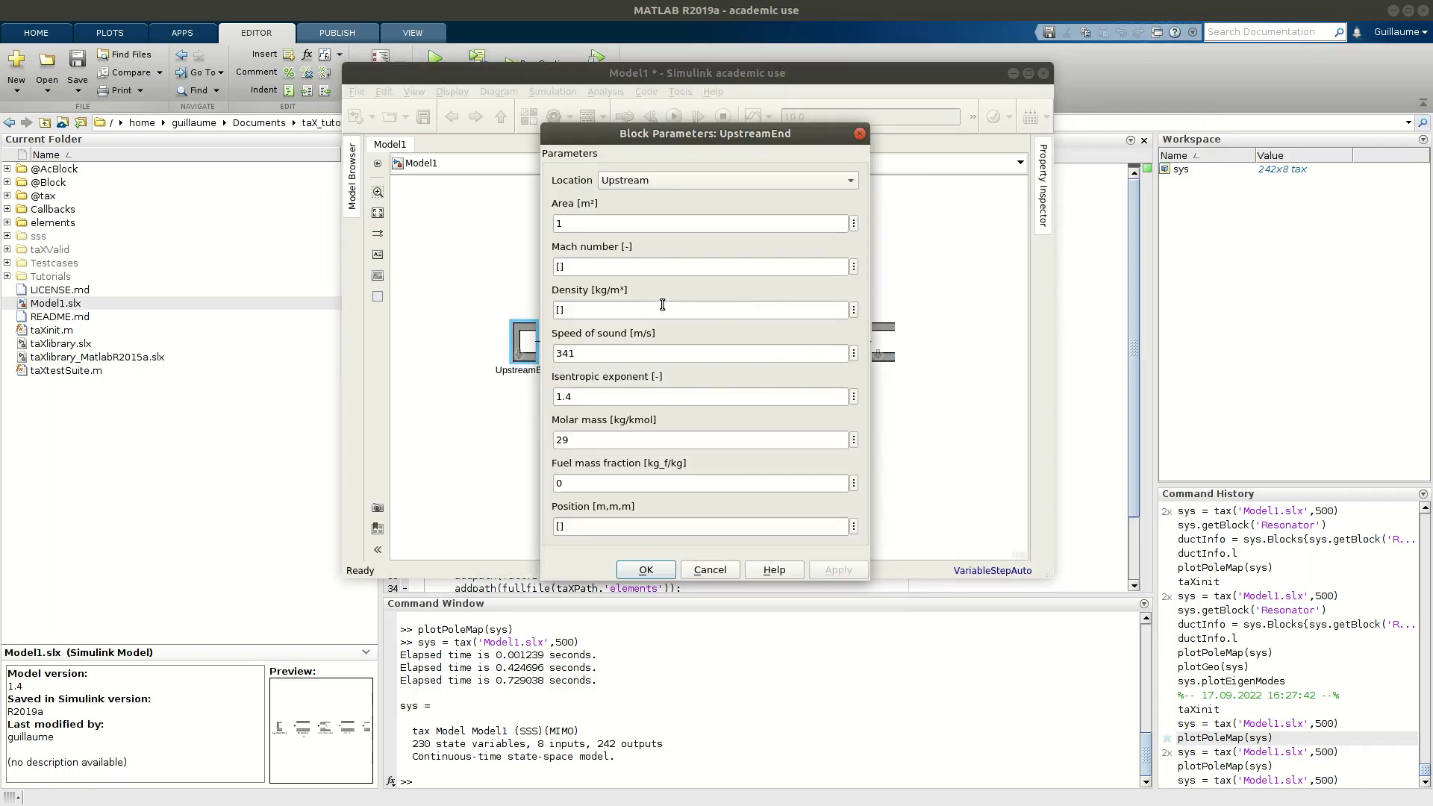
left_click(646, 570)
left_click(423, 116)
left_click(1042, 73)
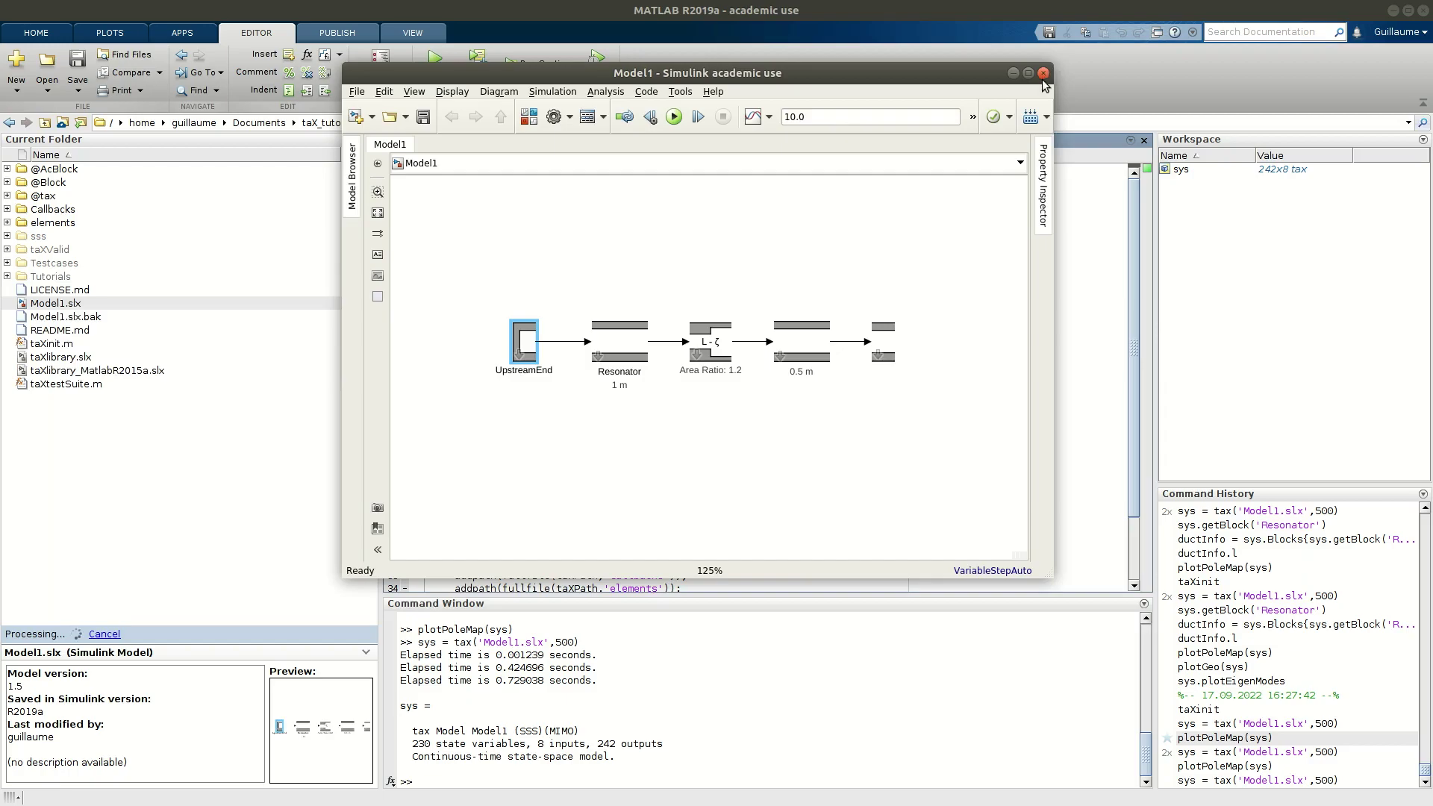
- Rerun sys = tax('Model1.slx',500) and examine the command output about the mean value calculations
left_click(621, 782)
key("Up")
key("Return")
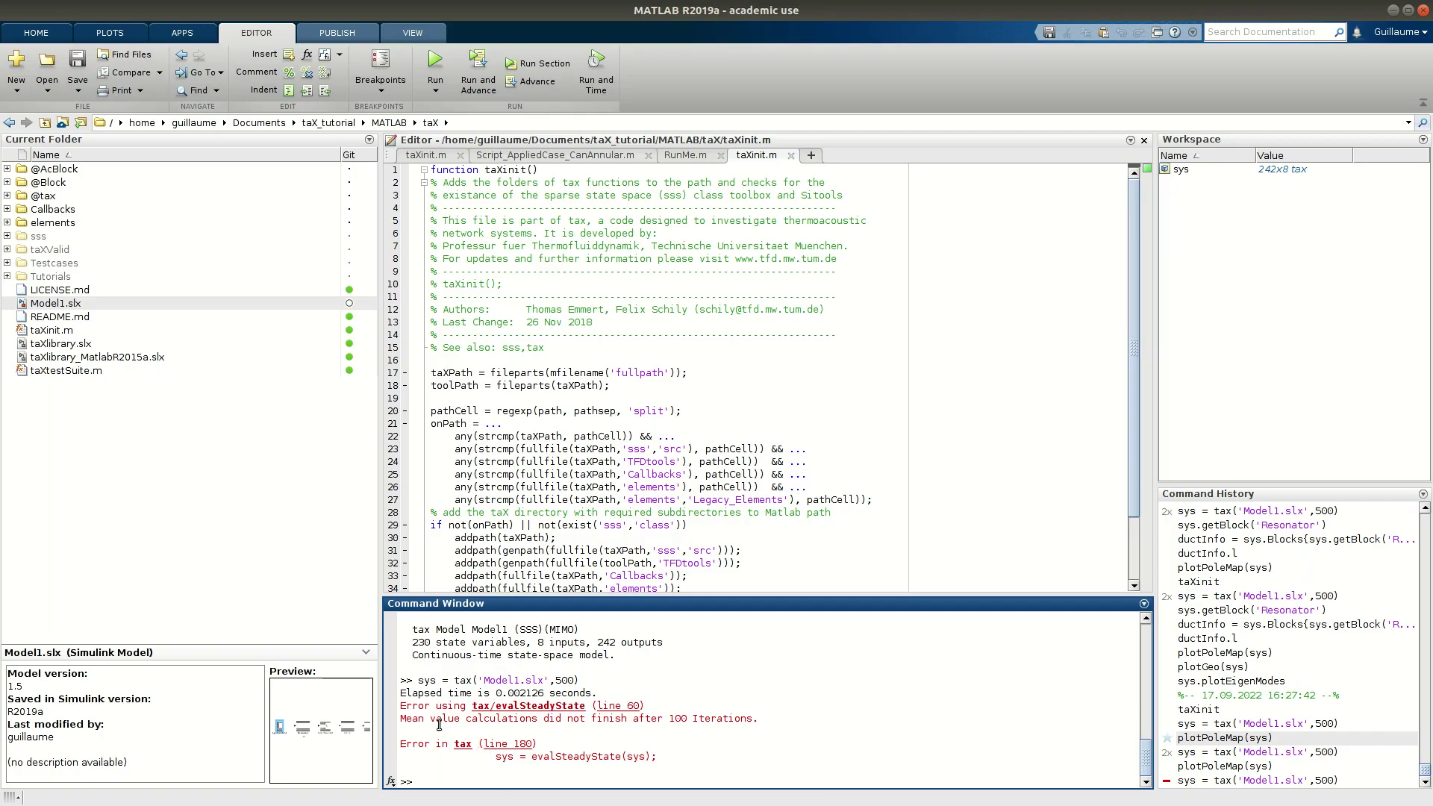
mouse_move(411, 718)
left_mouse_down()
mouse_move(732, 720)
mouse_move(400, 718)
left_mouse_up()
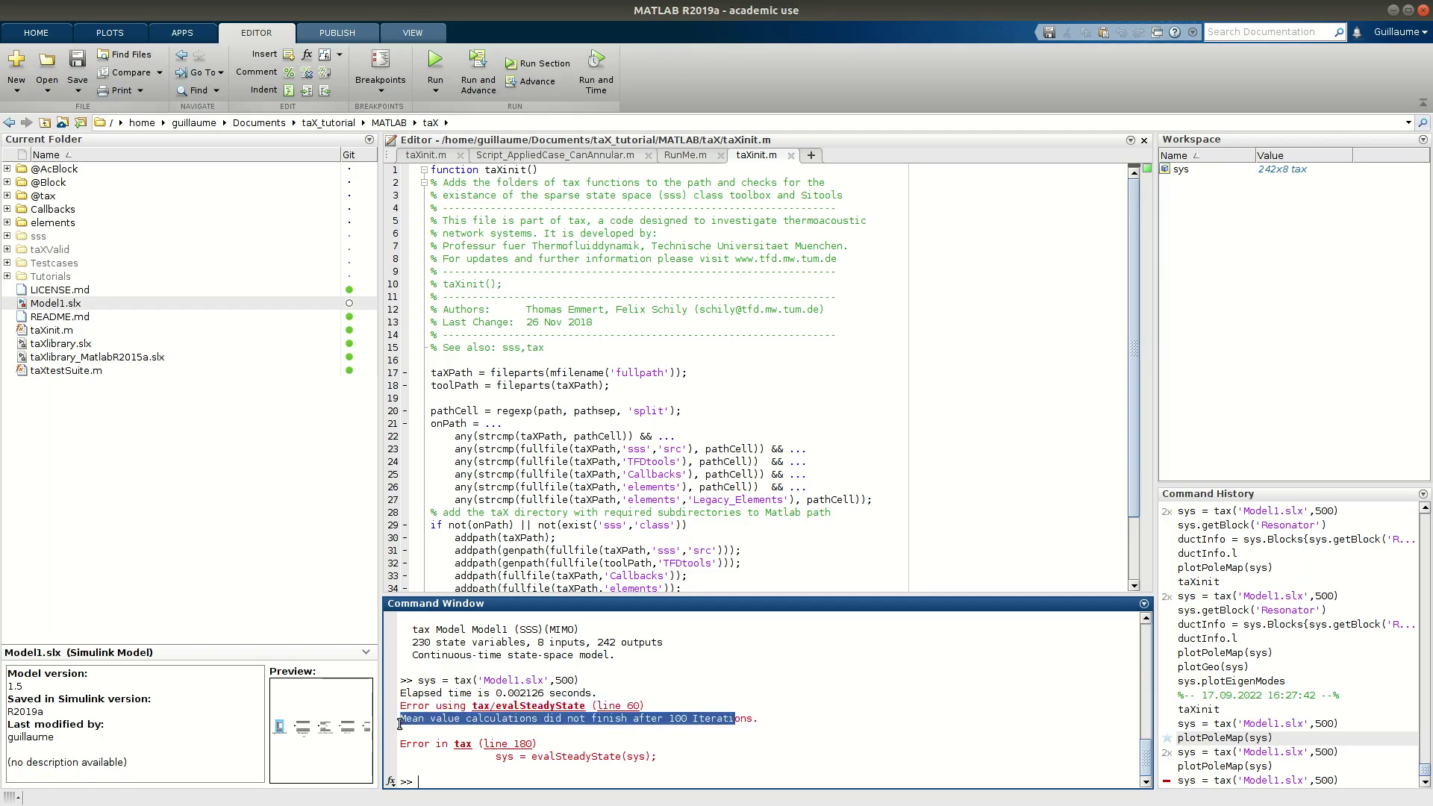
left_click(445, 725)
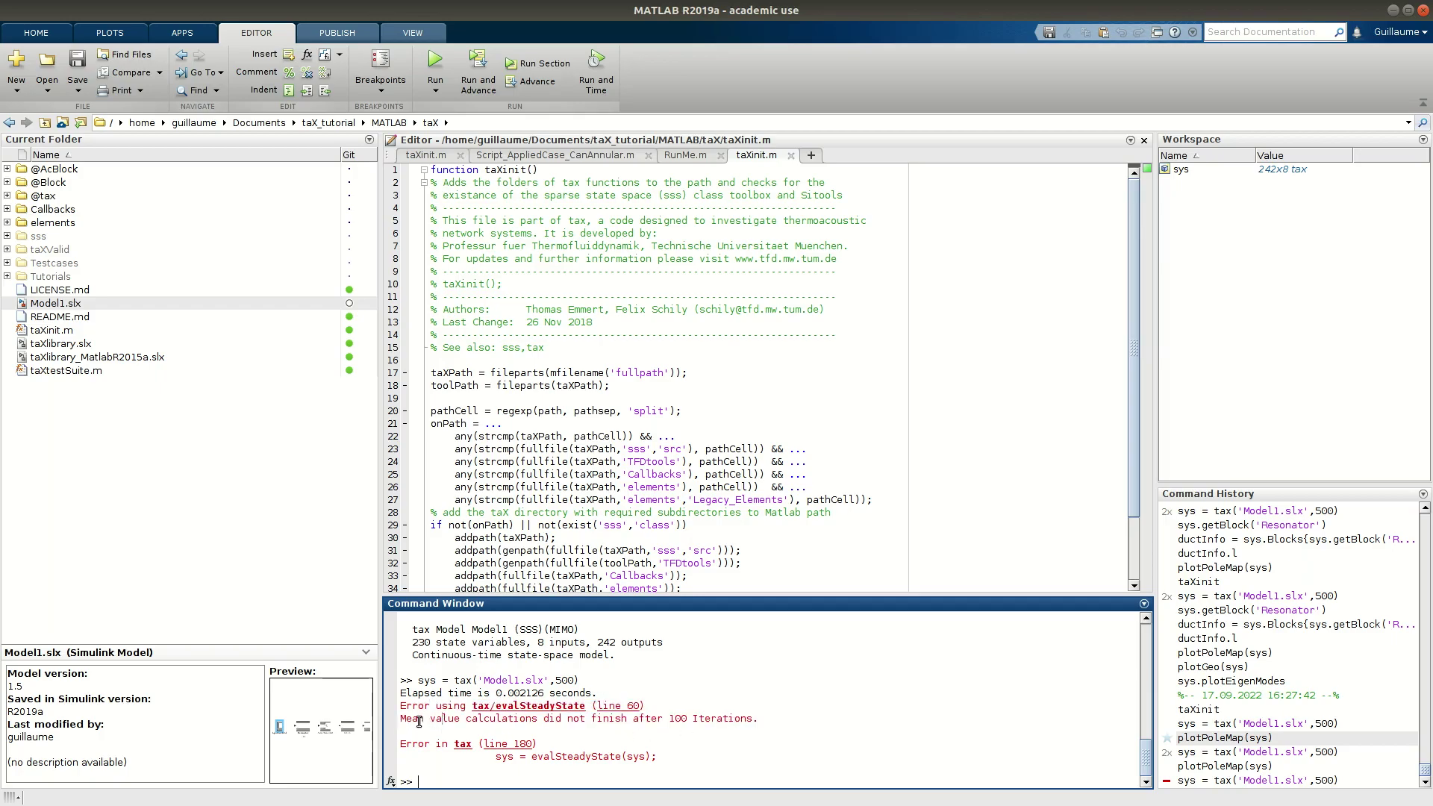
left_click_drag(410, 720, 739, 725)
left_click(739, 723)
- Reopen the Model1 network and copy a junctionMerge block into it from taXlibrary
double_click(74, 306)
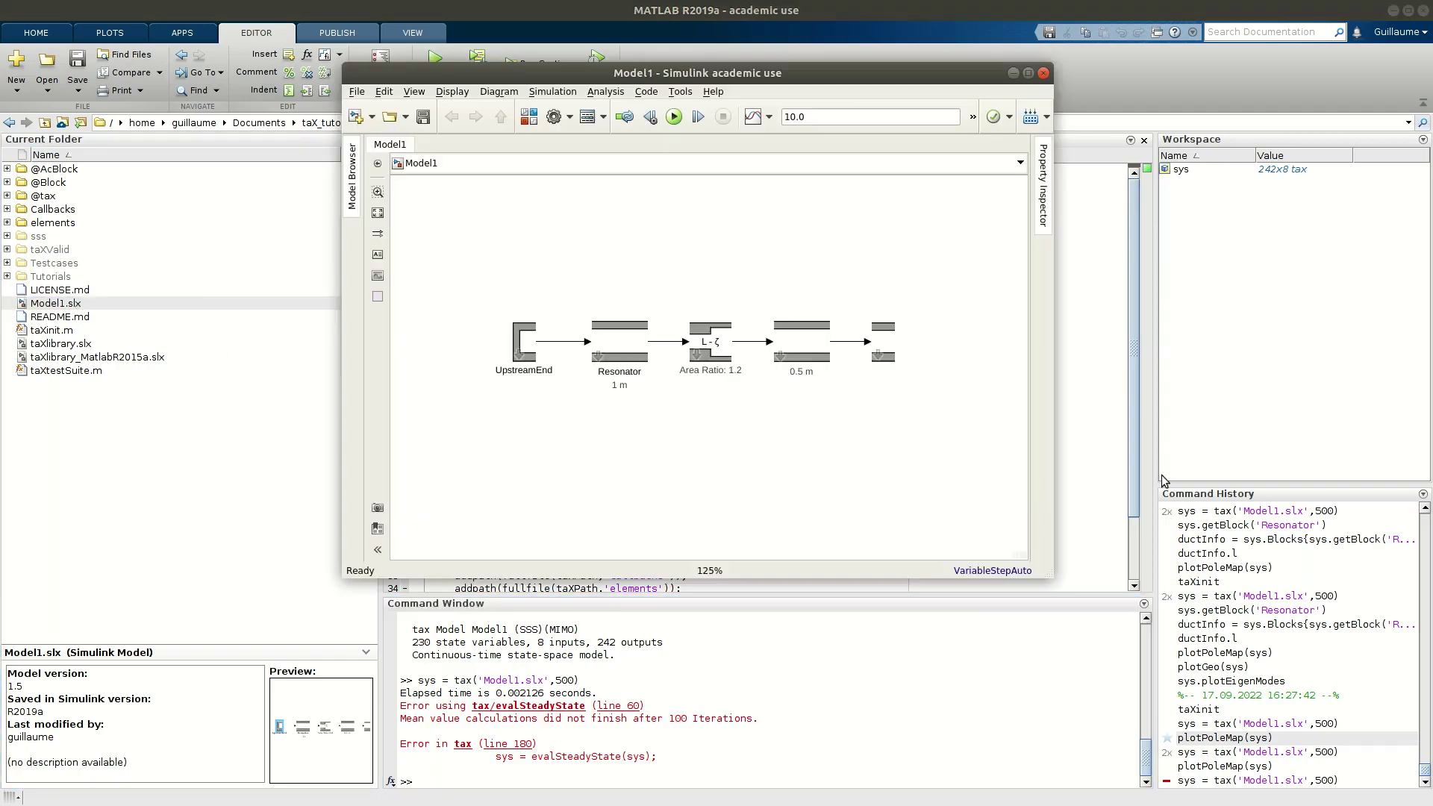
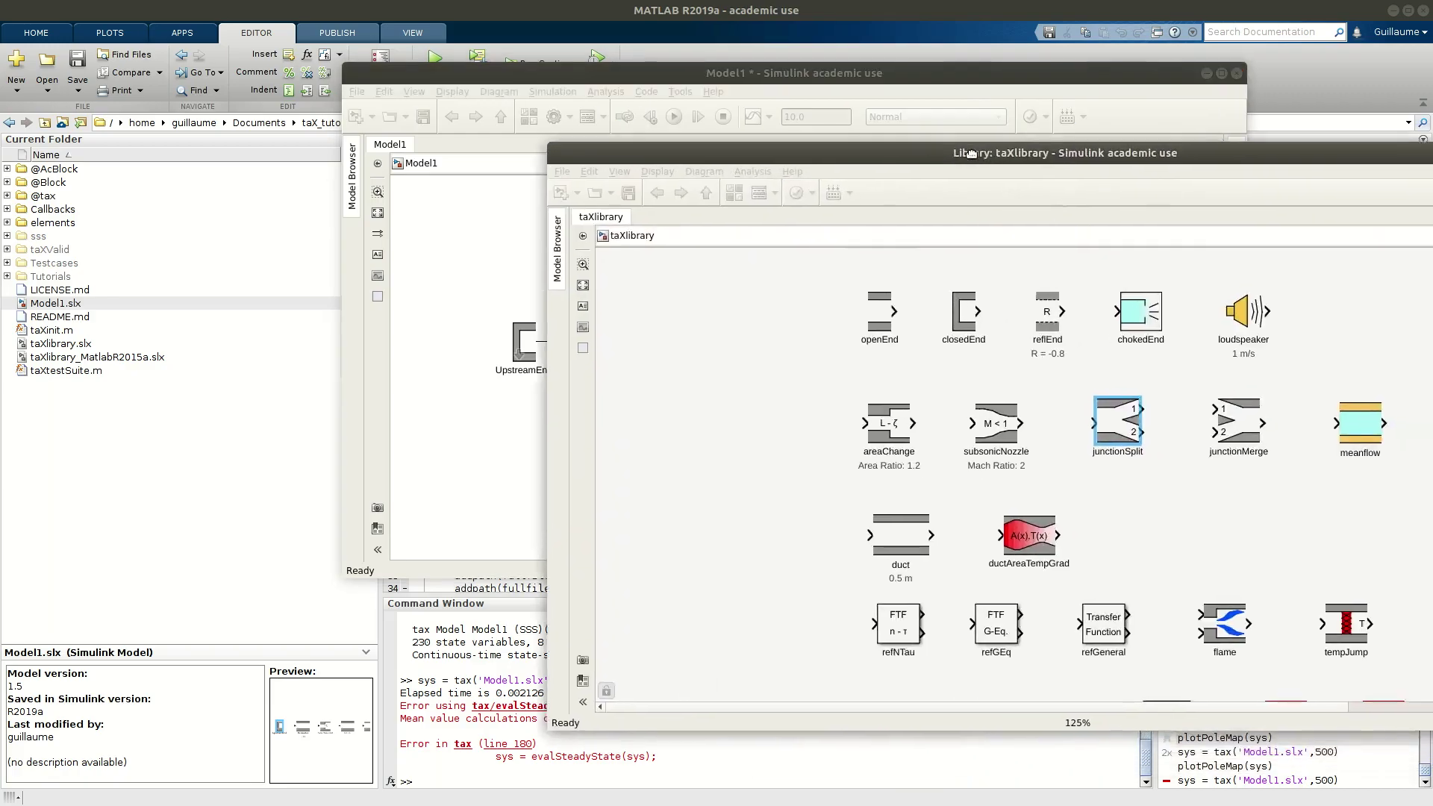
left_click(1052, 555)
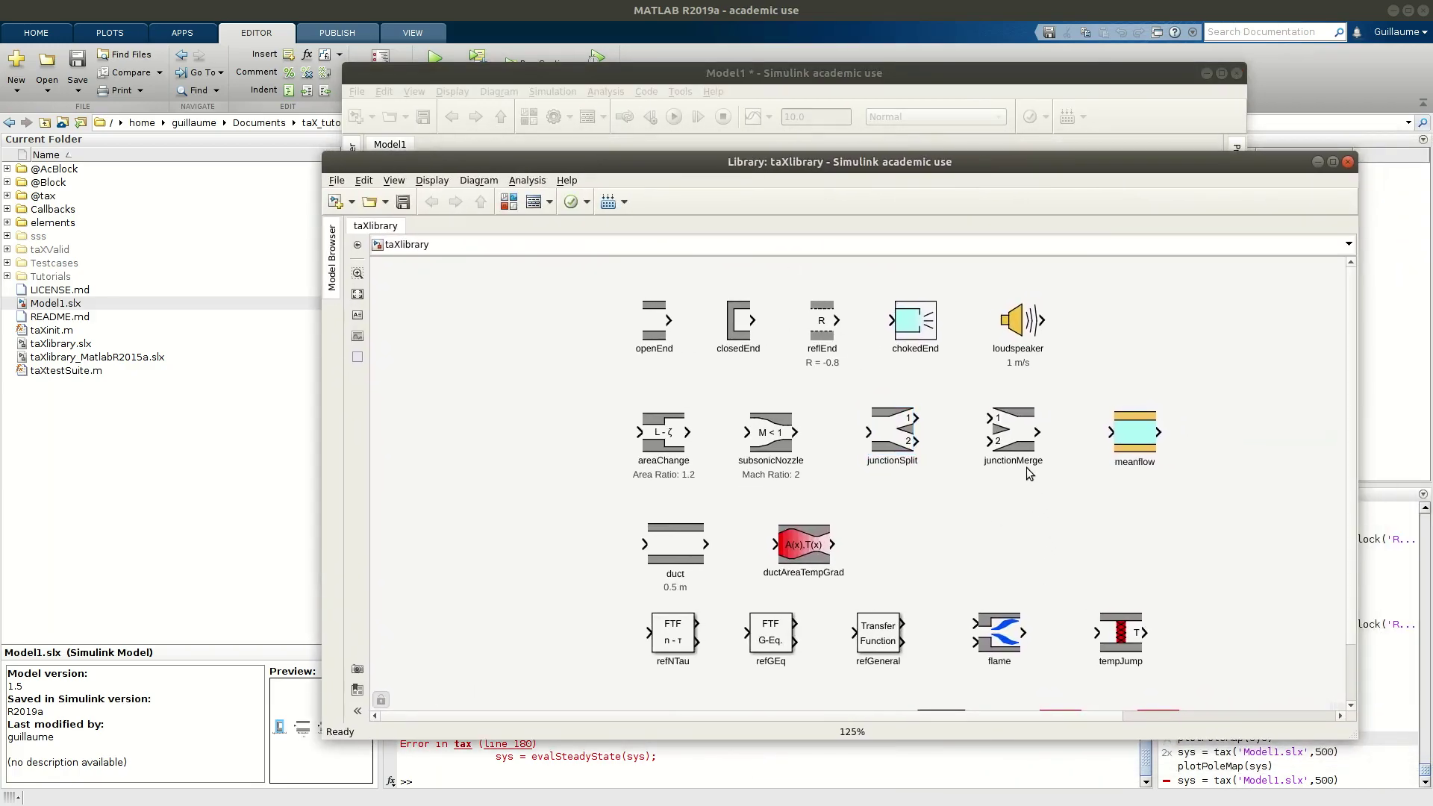
left_click(1017, 442)
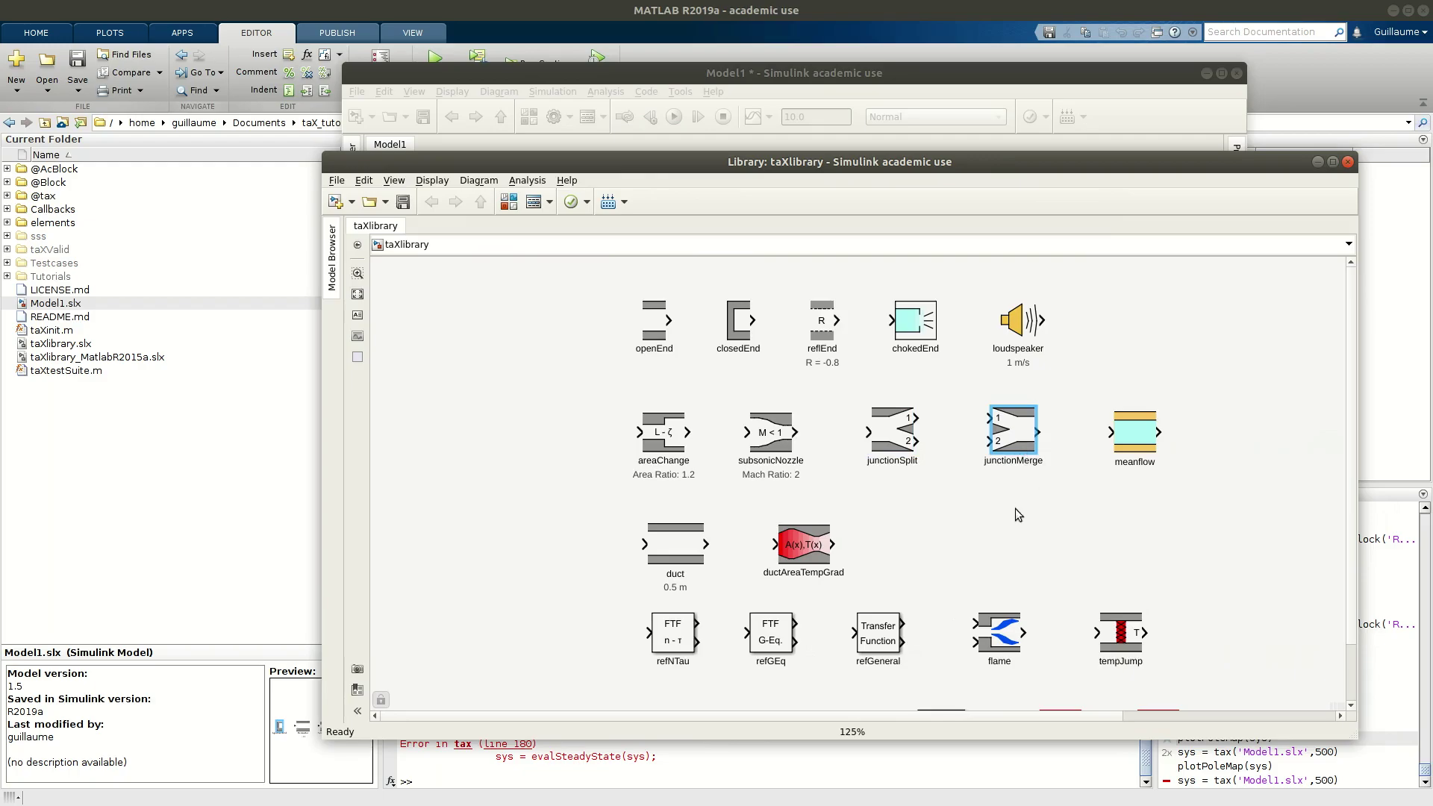
left_click(946, 73)
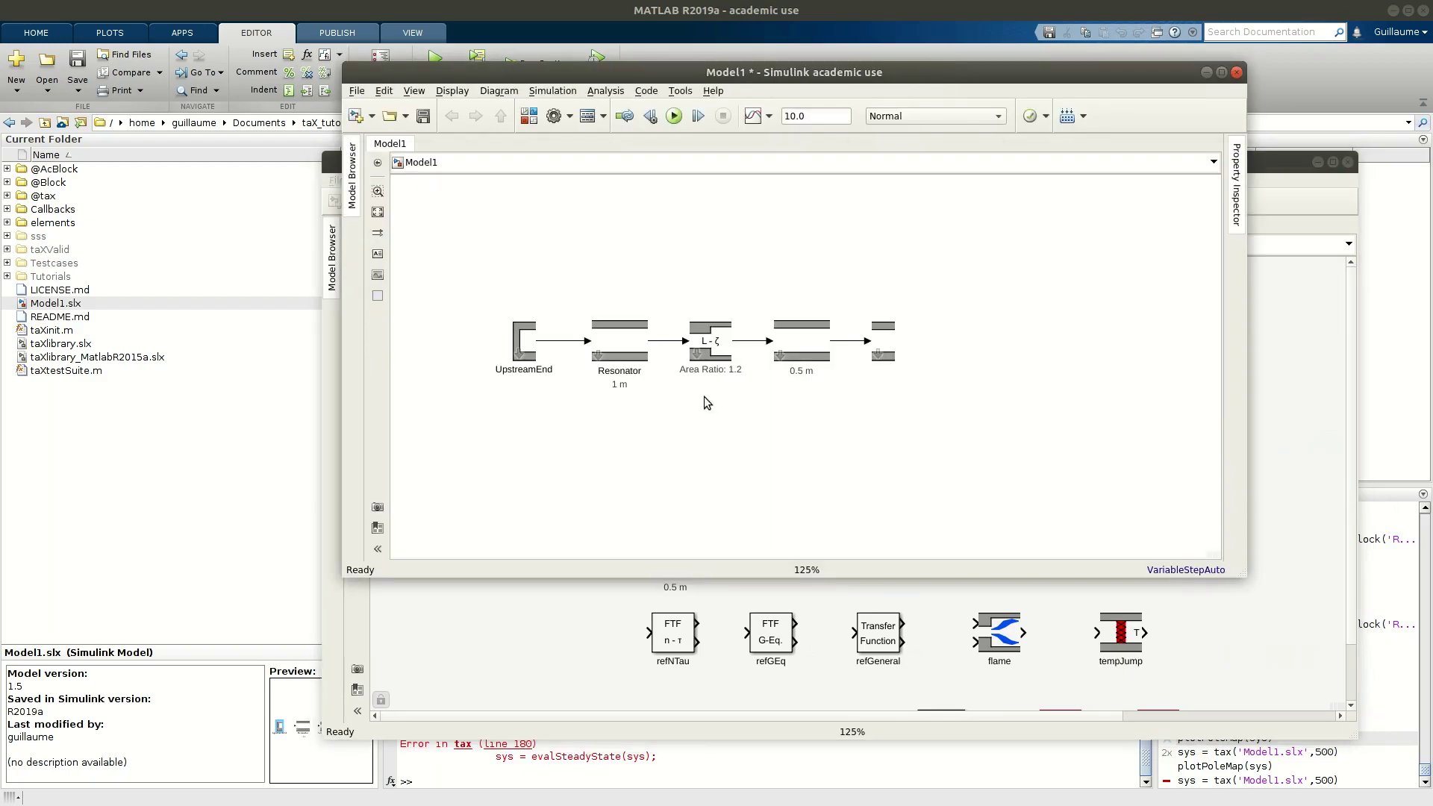
key("ctrl+v")
left_click(899, 396)
- Shift the network down and move the area change, 0.5 m duct and open end away from the Resonator to make room
left_click_drag(483, 511, 1012, 334)
left_click_drag(883, 351, 886, 393)
left_click(989, 347)
left_click_drag(718, 302, 938, 433)
left_click(712, 303)
left_click_drag(881, 391, 1007, 377)
left_click(734, 395)
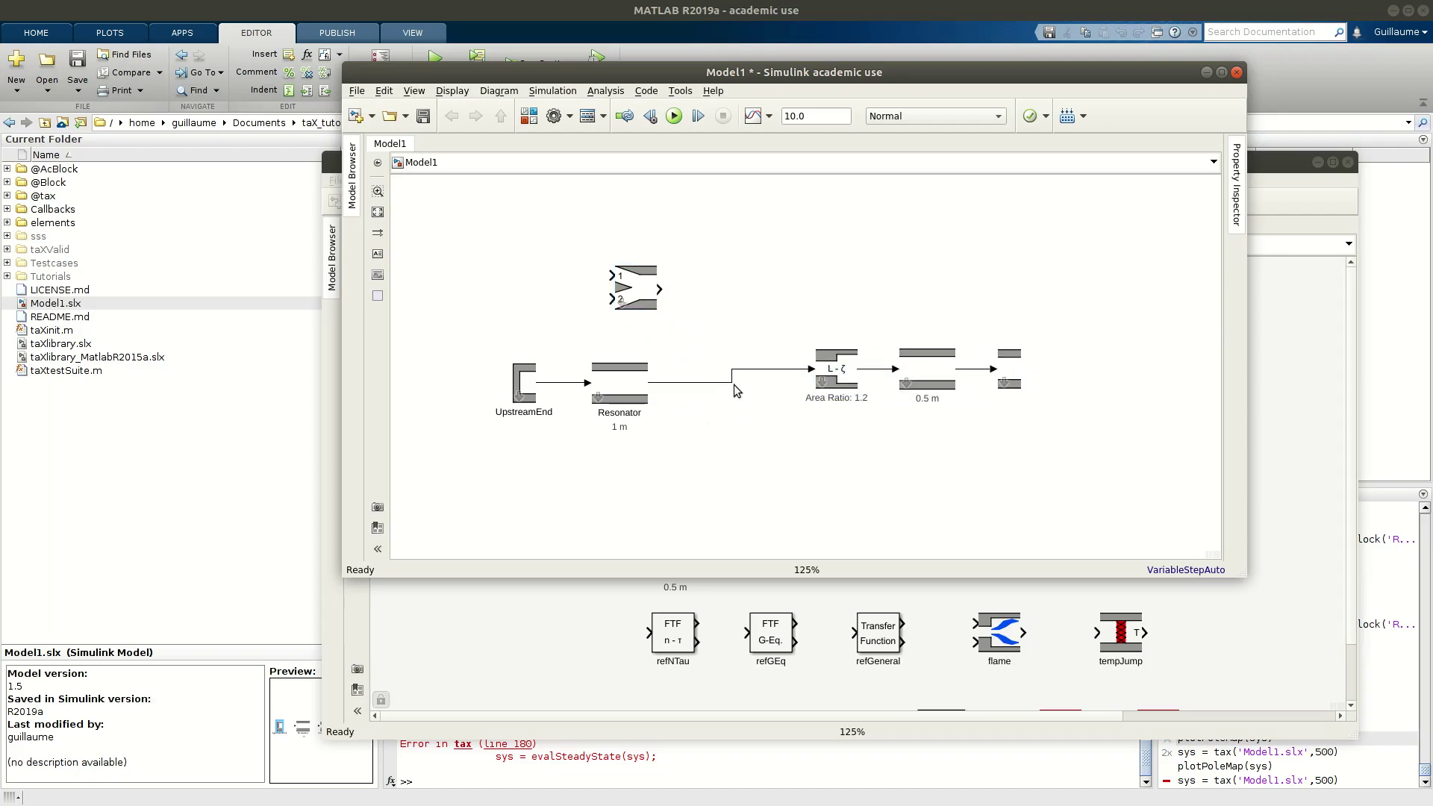
- Replace the connection between Resonator and area change with the junctionMerge block, feeding its input 2, and align the downstream blocks with its output
left_click(749, 373)
key("Delete")
left_click_drag(636, 290, 821, 369)
left_click(781, 398)
left_click_drag(797, 291, 1053, 403)
key("Down")
key("Down")
key("Down")
key("Down")
key("Down")
left_click(858, 478)
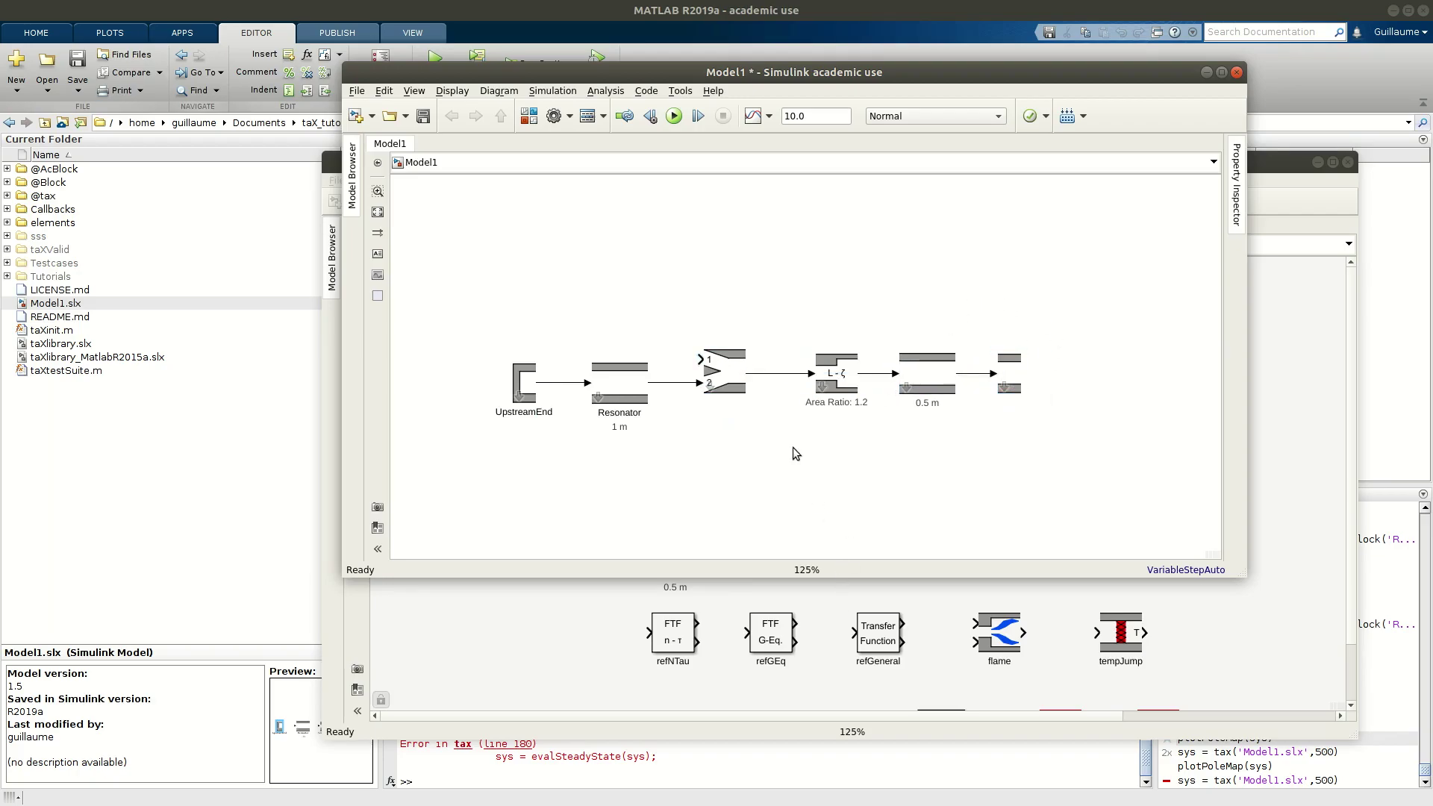
- Add a duct block from taXlibrary above the Resonator and connect its output to input 1 of the junctionMerge block
left_click(1287, 473)
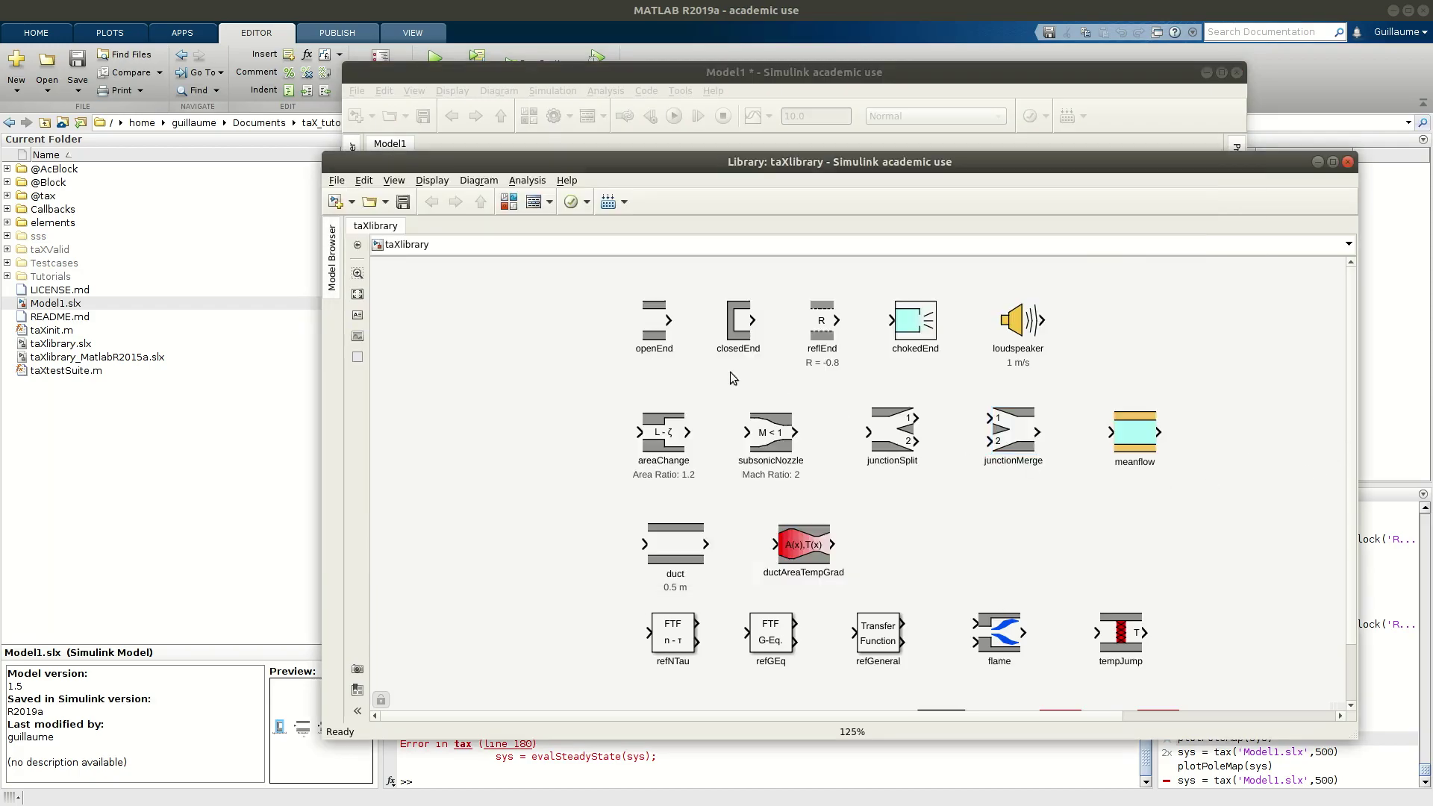
left_click(666, 544)
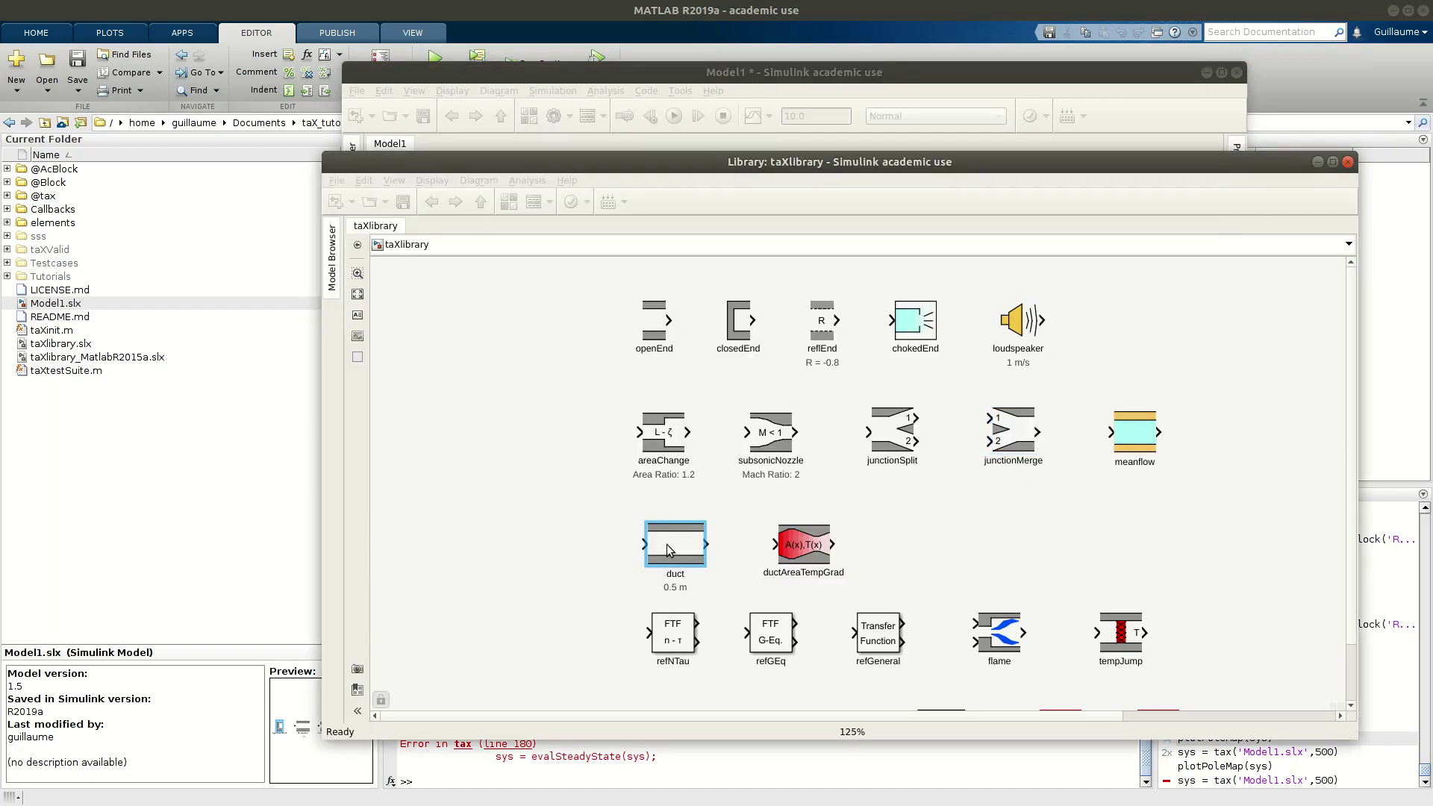
left_click(775, 109)
key("ctrl+v")
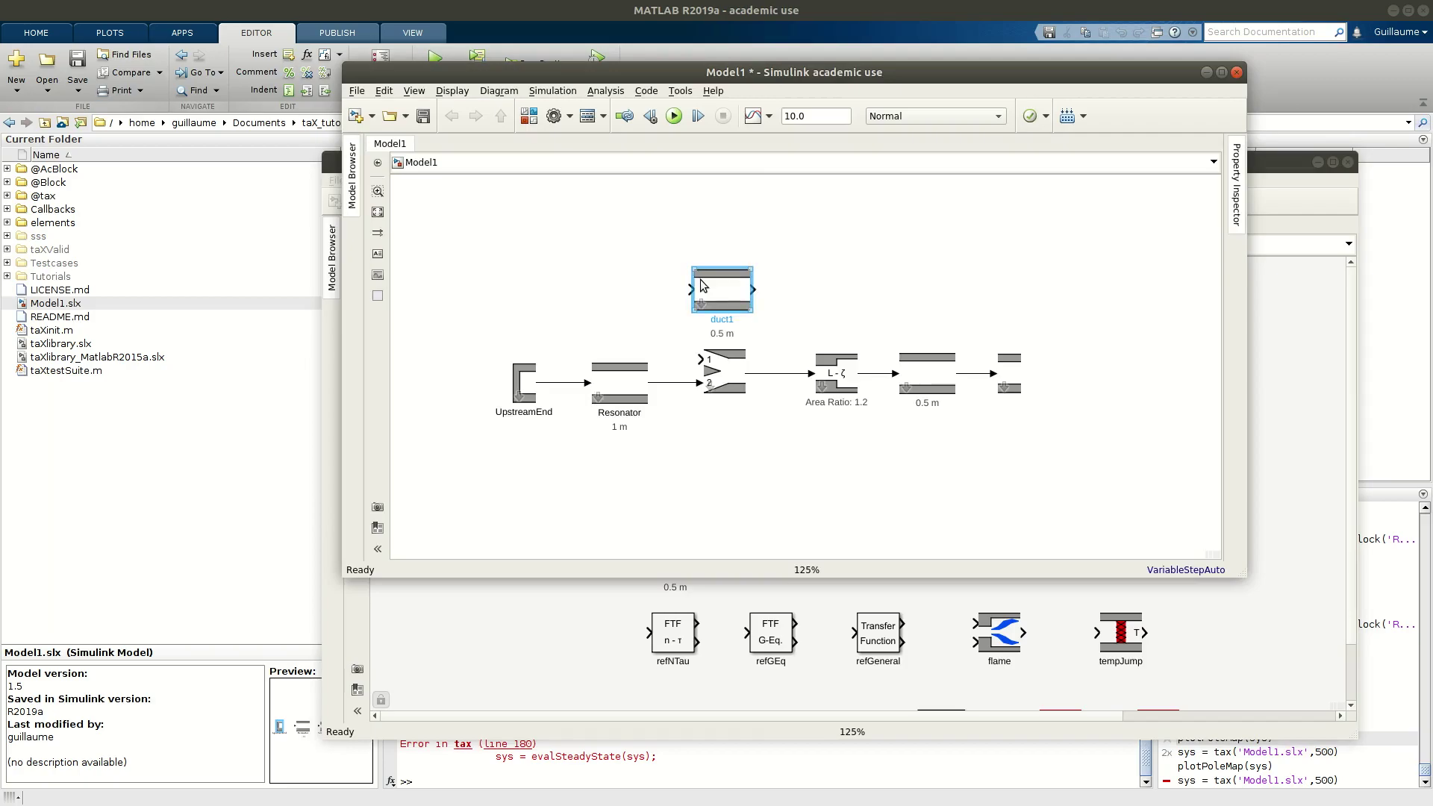
mouse_move(673, 288)
left_mouse_down()
mouse_move(627, 268)
mouse_move(709, 360)
left_mouse_up()
left_click(747, 276)
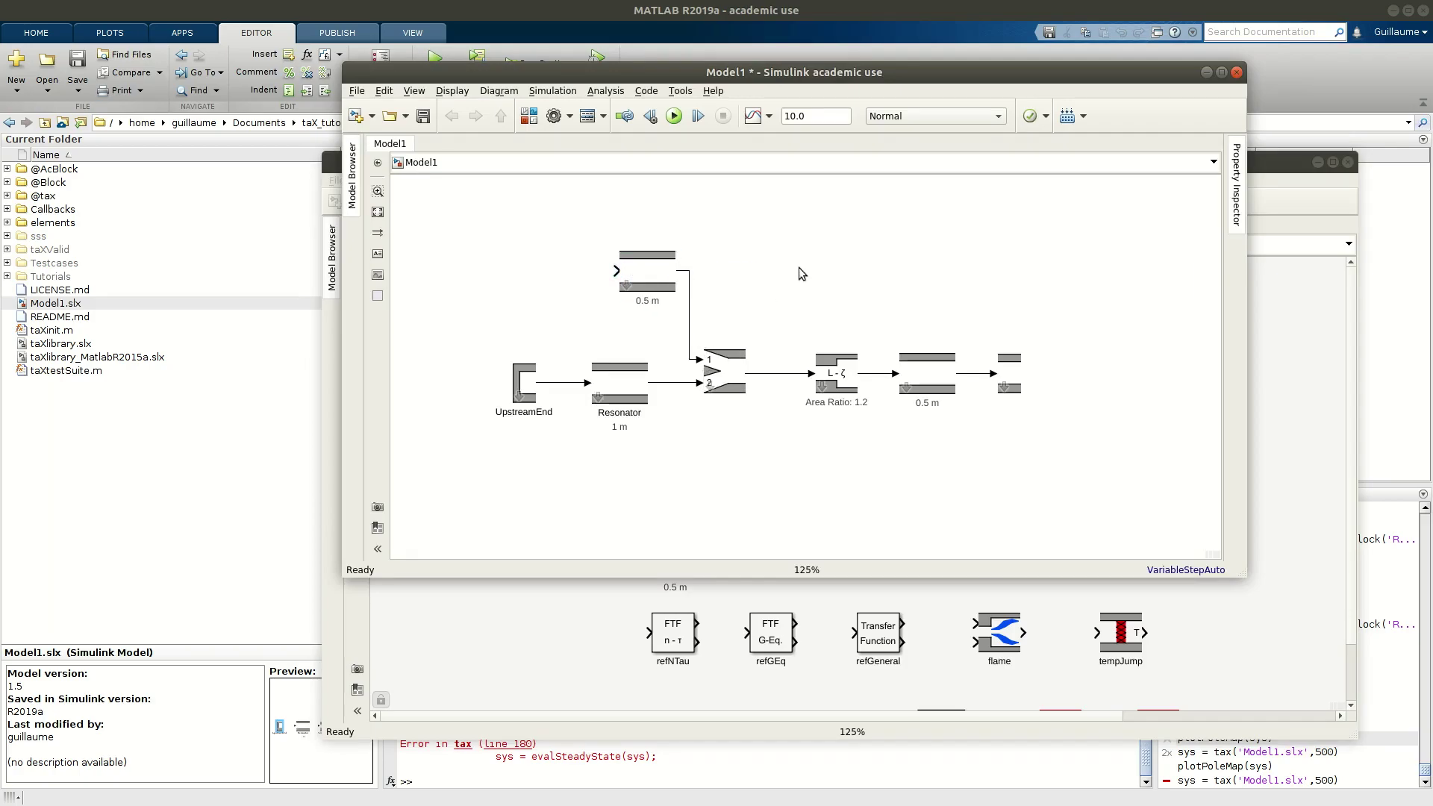
left_click(712, 367)
left_click(674, 325)
left_click(531, 396)
left_click(622, 271)
left_click(780, 345)
- Add a closedEnd block from taXlibrary, connect it to the input of the new upper duct, and save Model1
left_click(1251, 644)
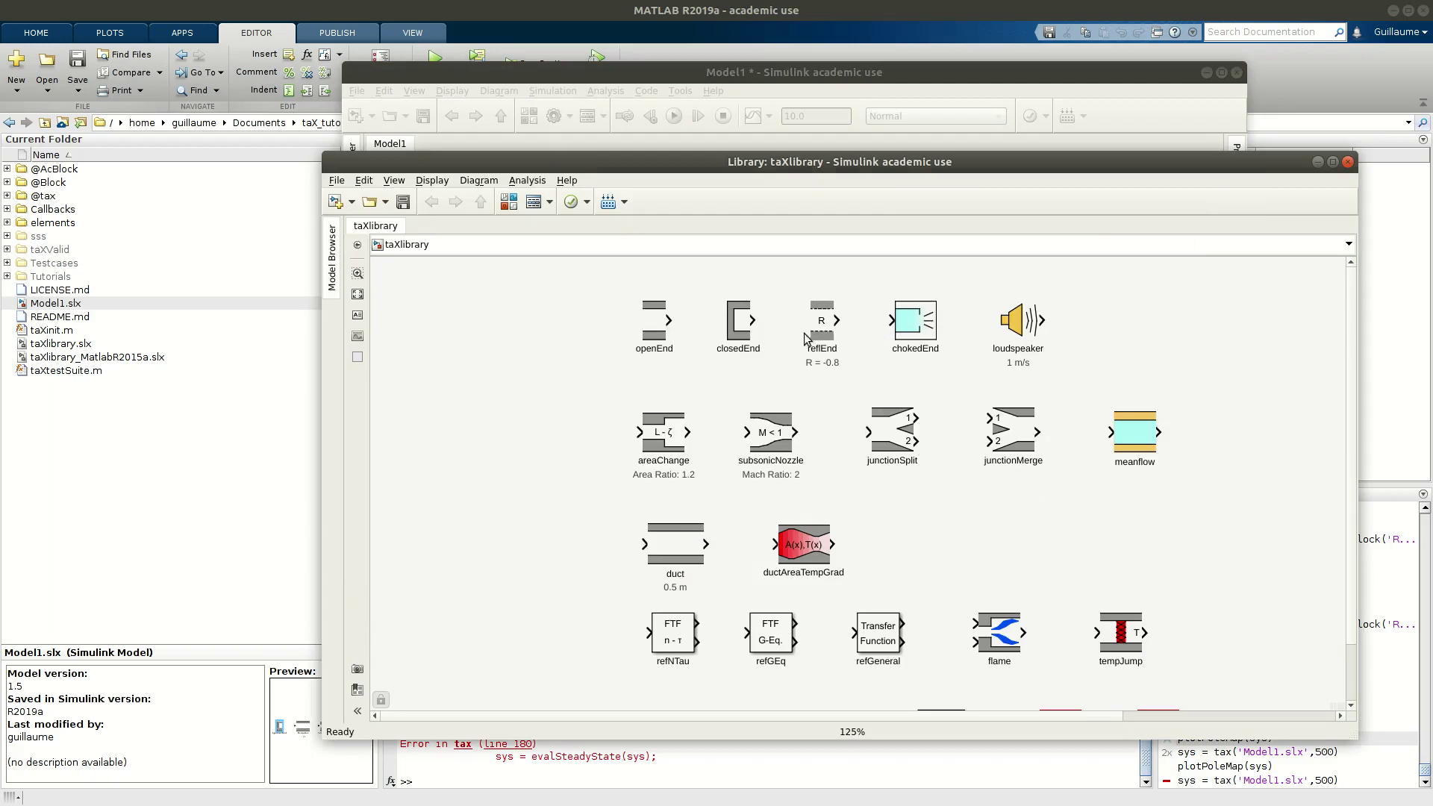
left_click(727, 327)
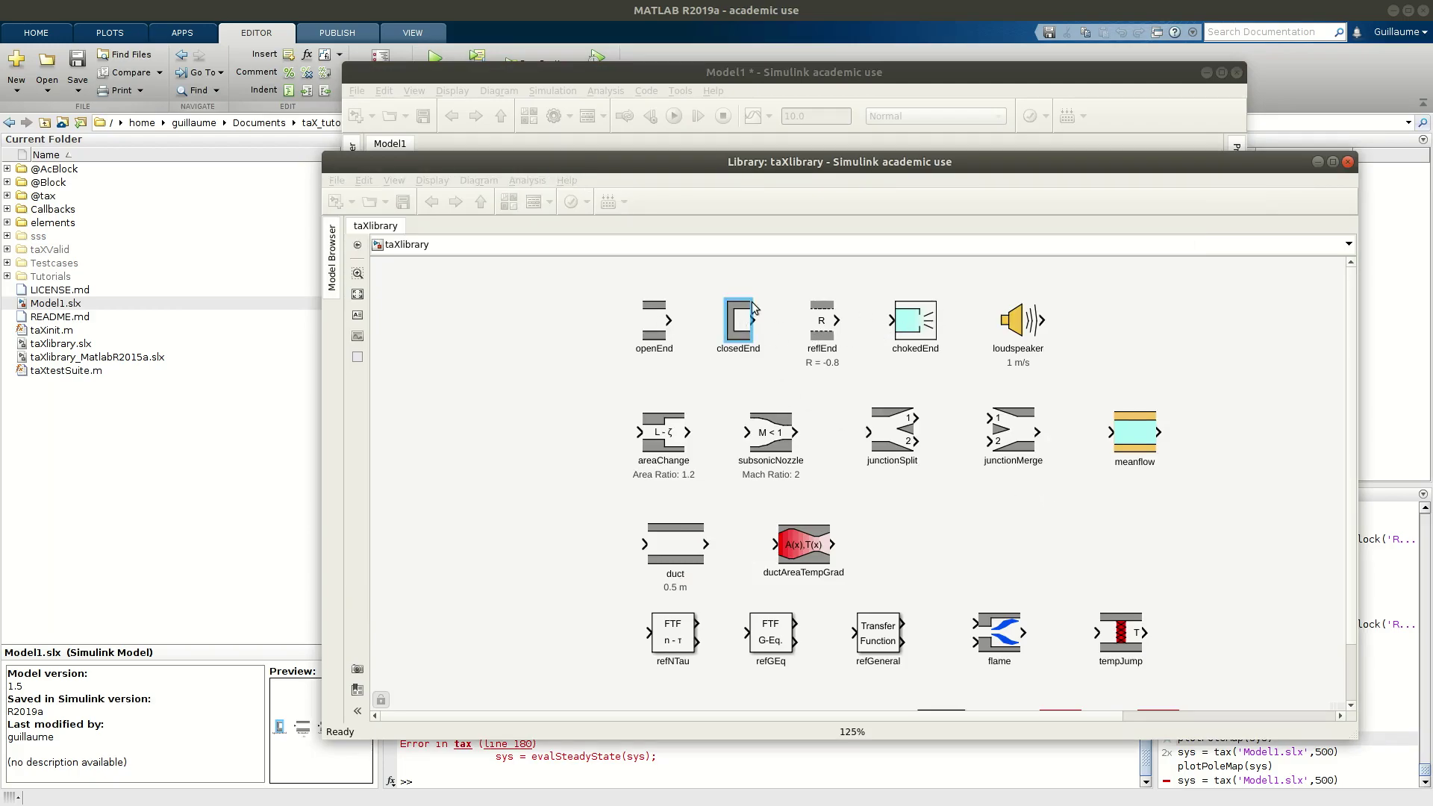
left_click(769, 71)
key("ctrl+v")
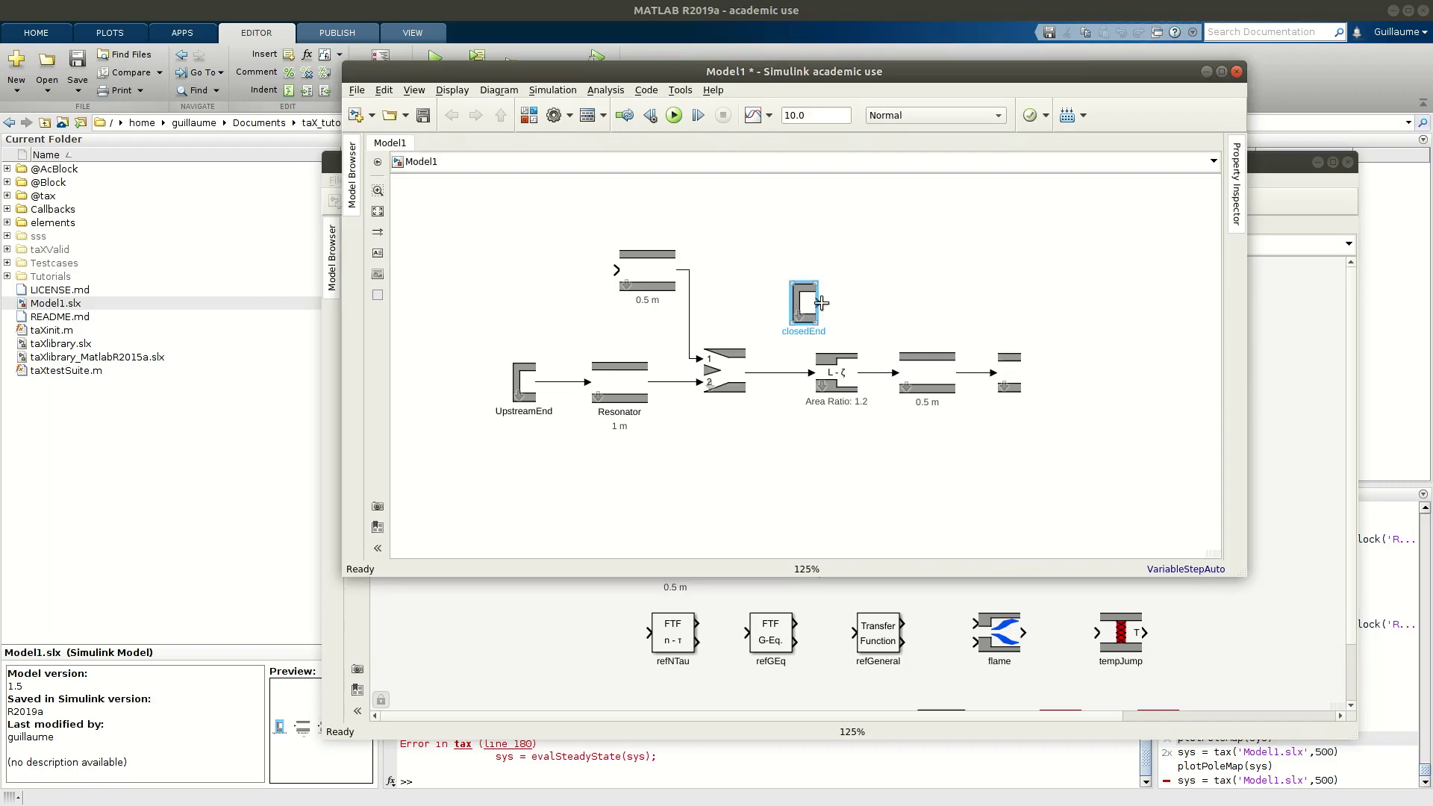
left_click(553, 274)
left_click_drag(553, 274, 548, 275)
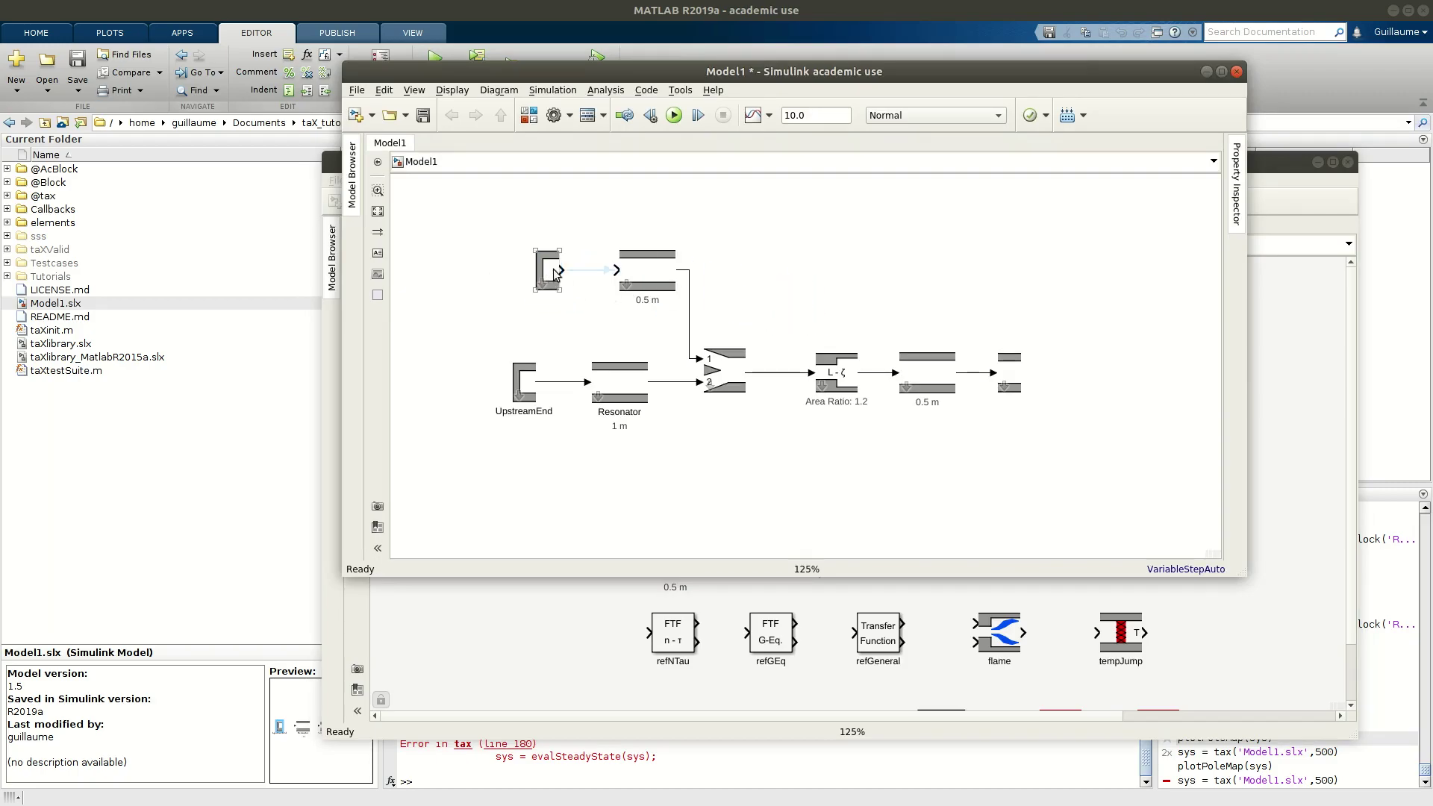
left_click(686, 318)
key("ctrl+s")
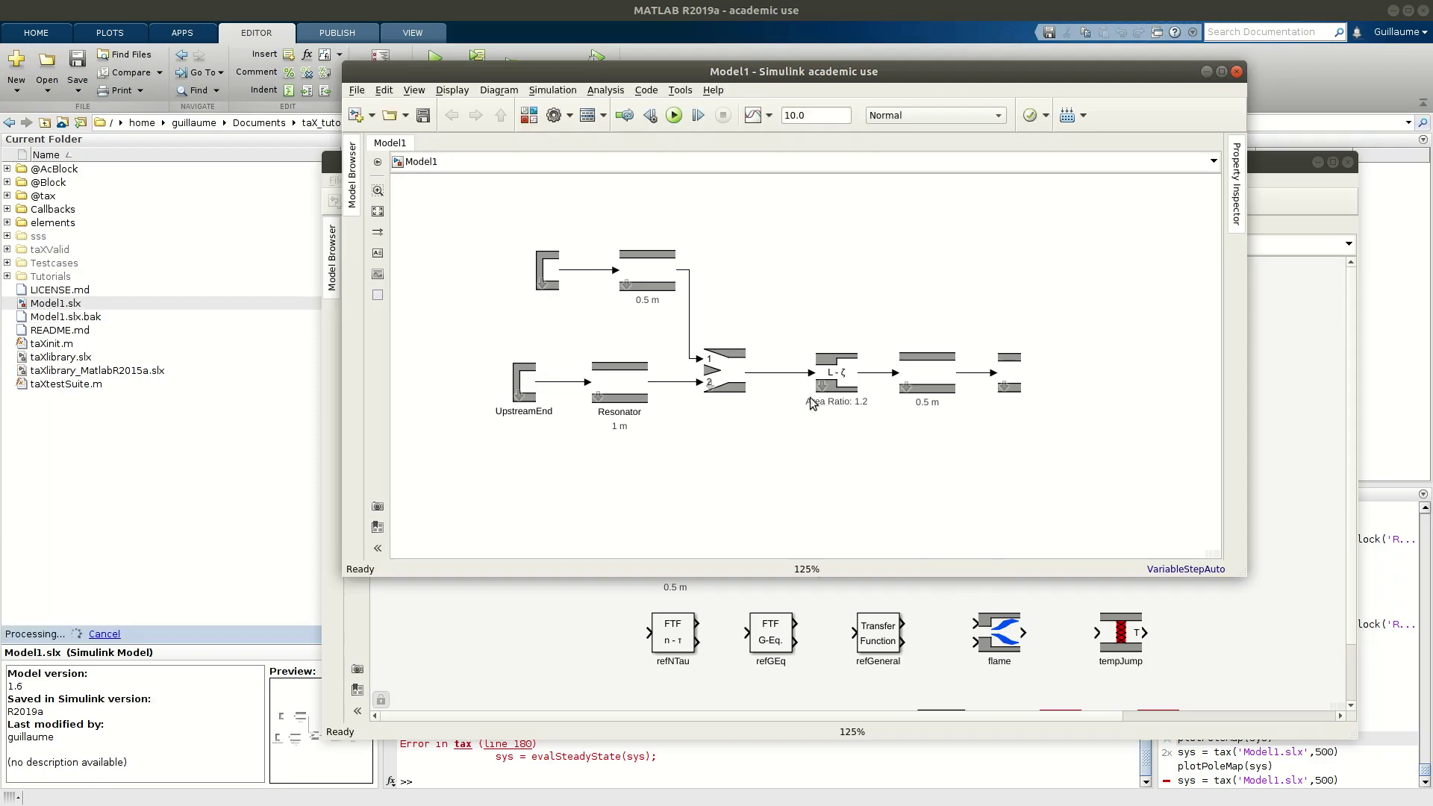
- Set the UpstreamEnd block's Mach number to 0.2 and its density to 1.2 kg/m³
double_click(520, 382)
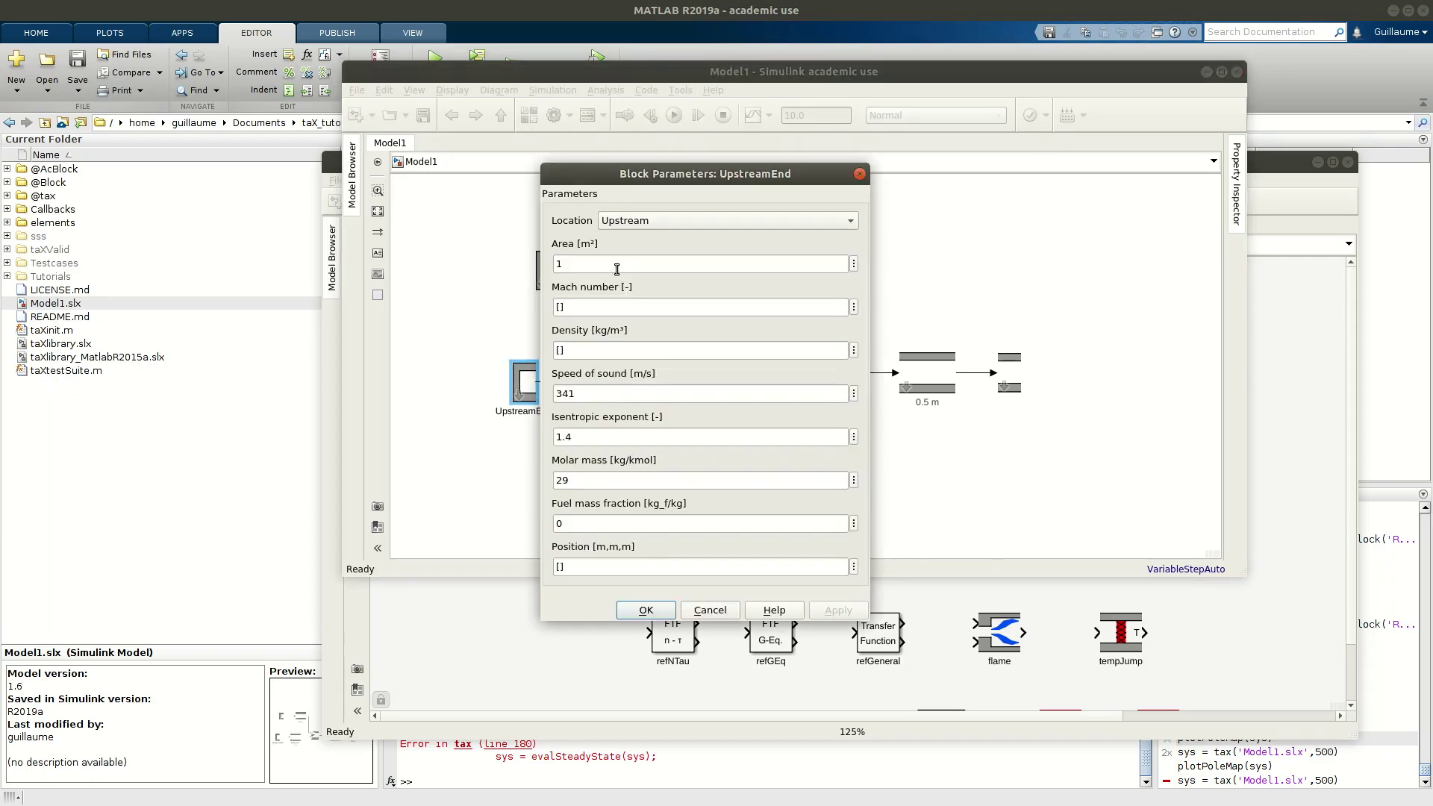
left_click(624, 305)
type("1,")
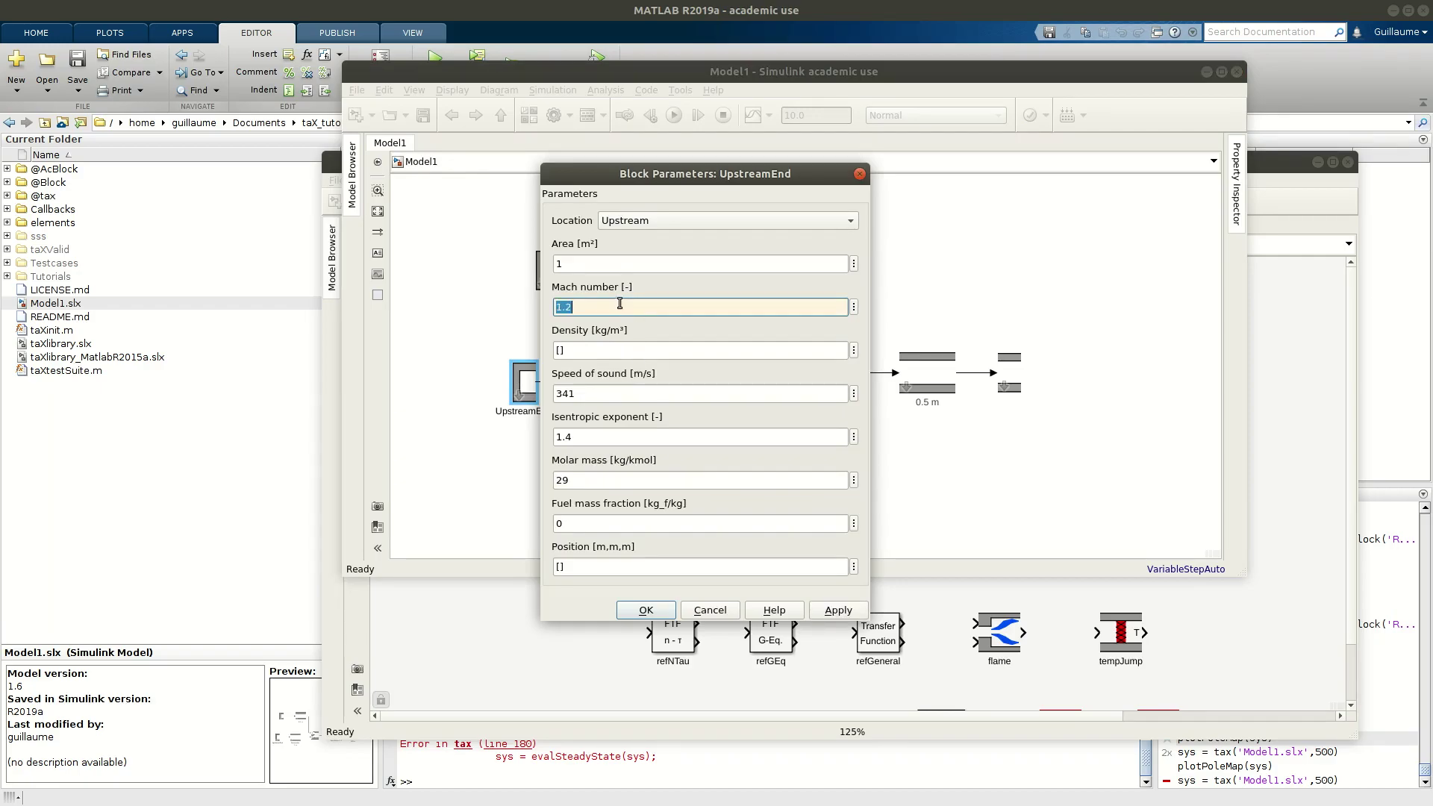
type("0")
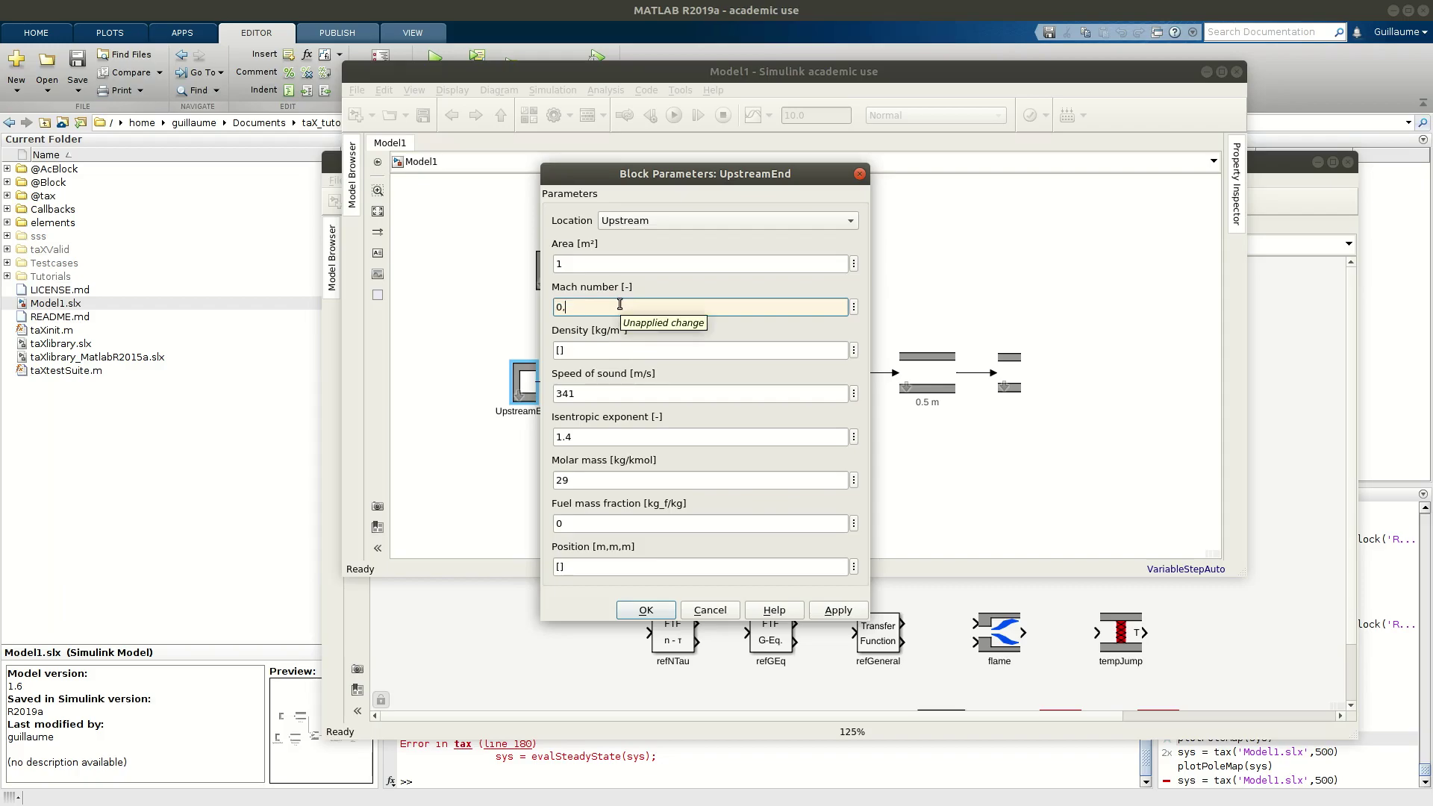
type(".3")
key("BackSpace")
type("2")
double_click(617, 349)
type("1")
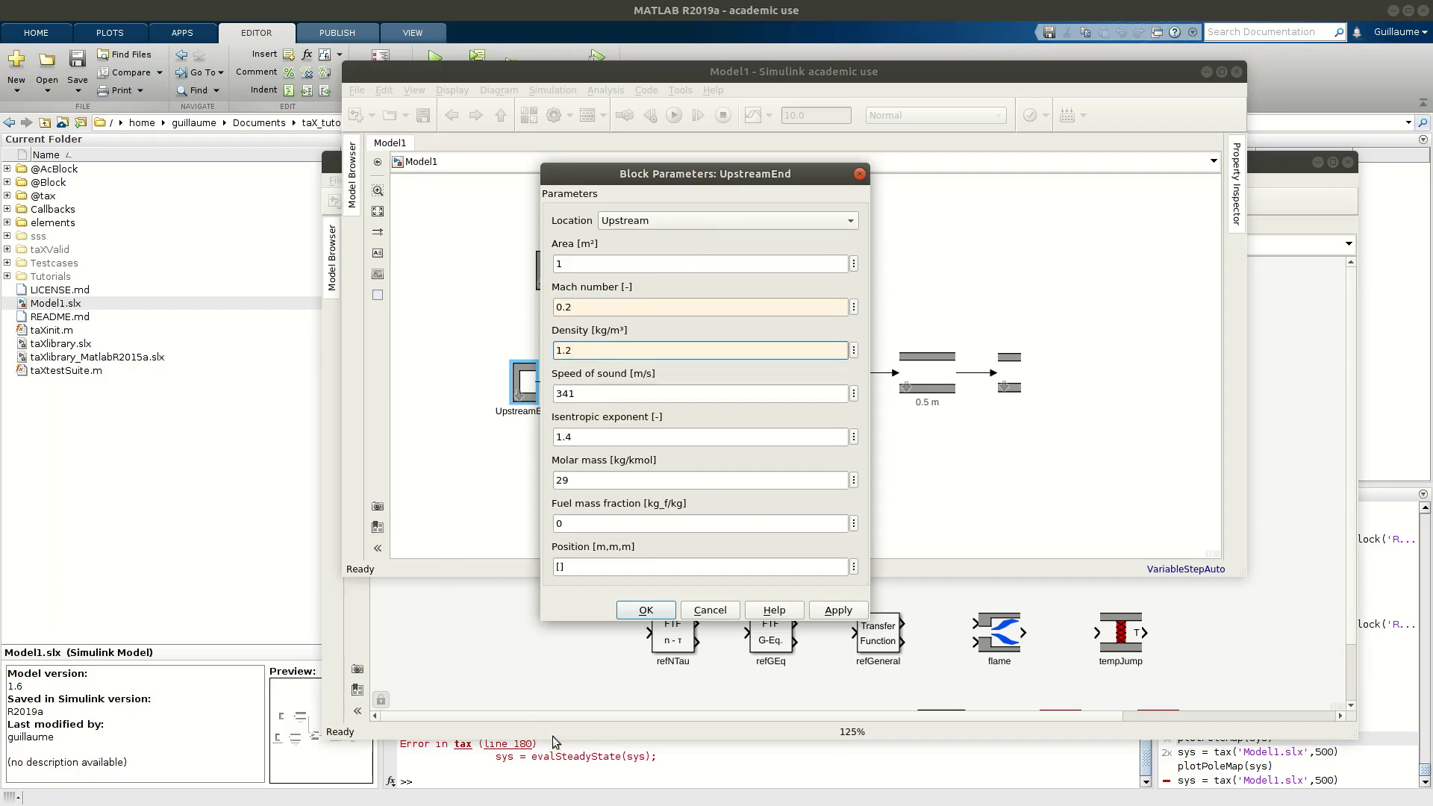
left_click(848, 607)
left_click(641, 613)
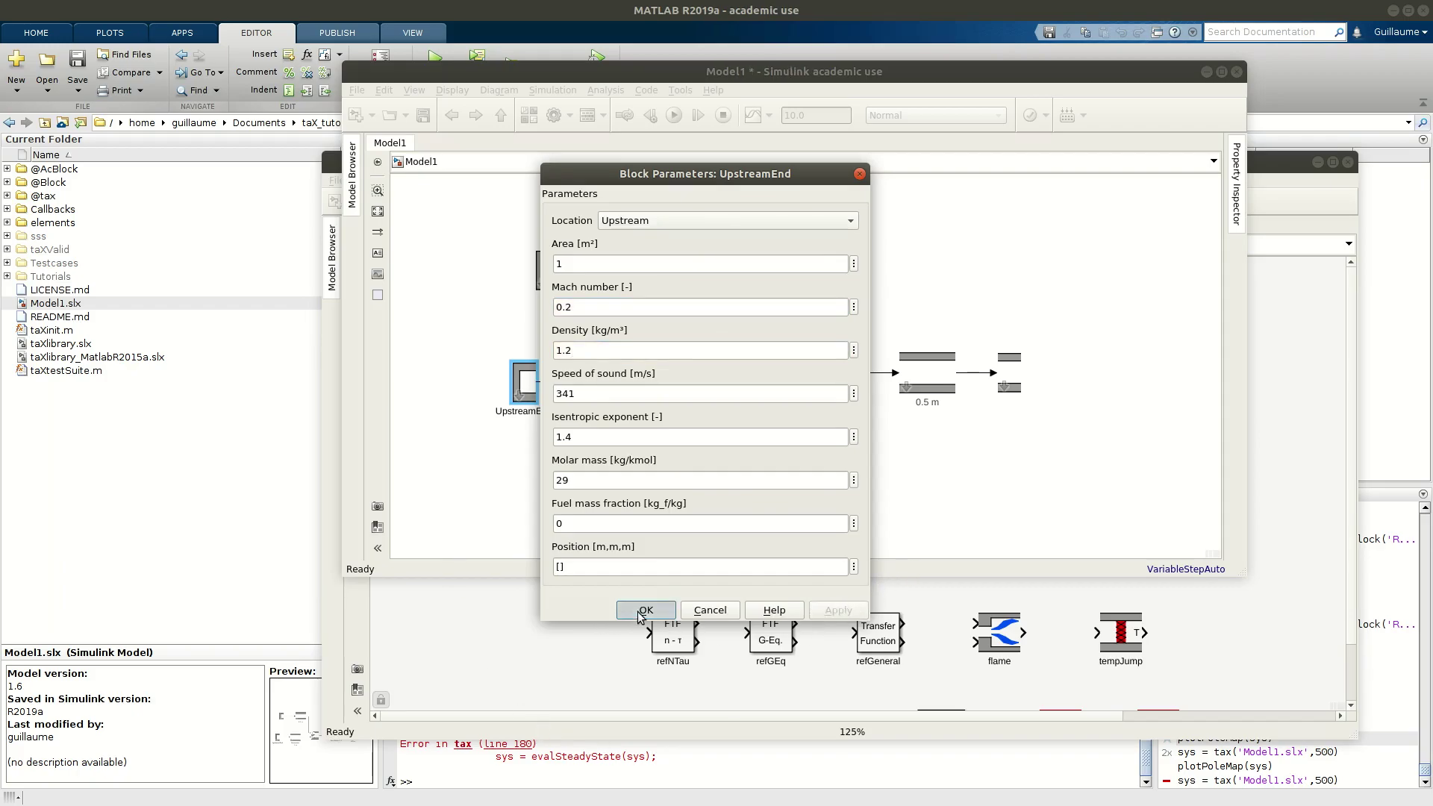
- Set the openEnd block's Mach number to [] and save Model1
left_click(1013, 369)
double_click(1015, 367)
double_click(1090, 300)
type("[]")
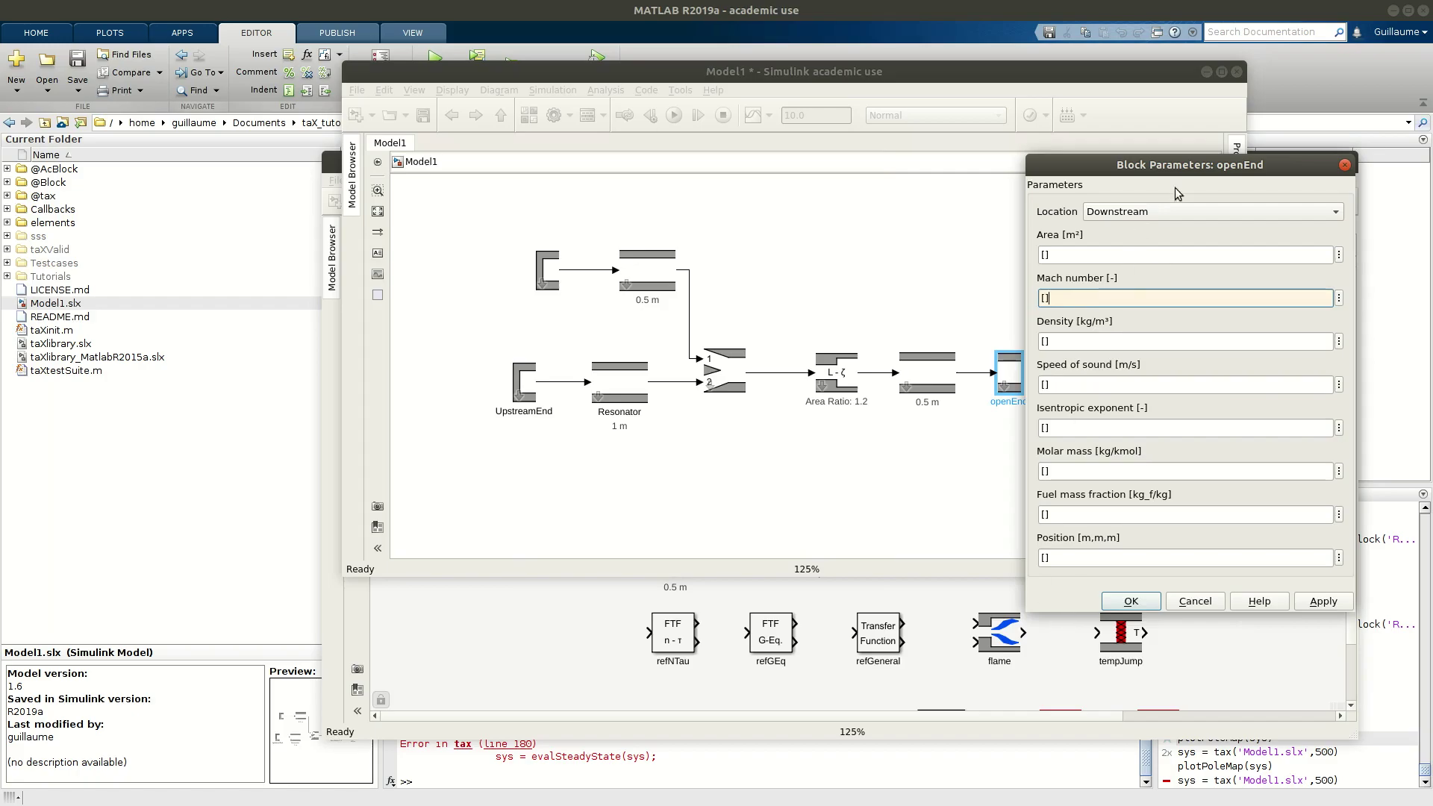
left_click(1151, 605)
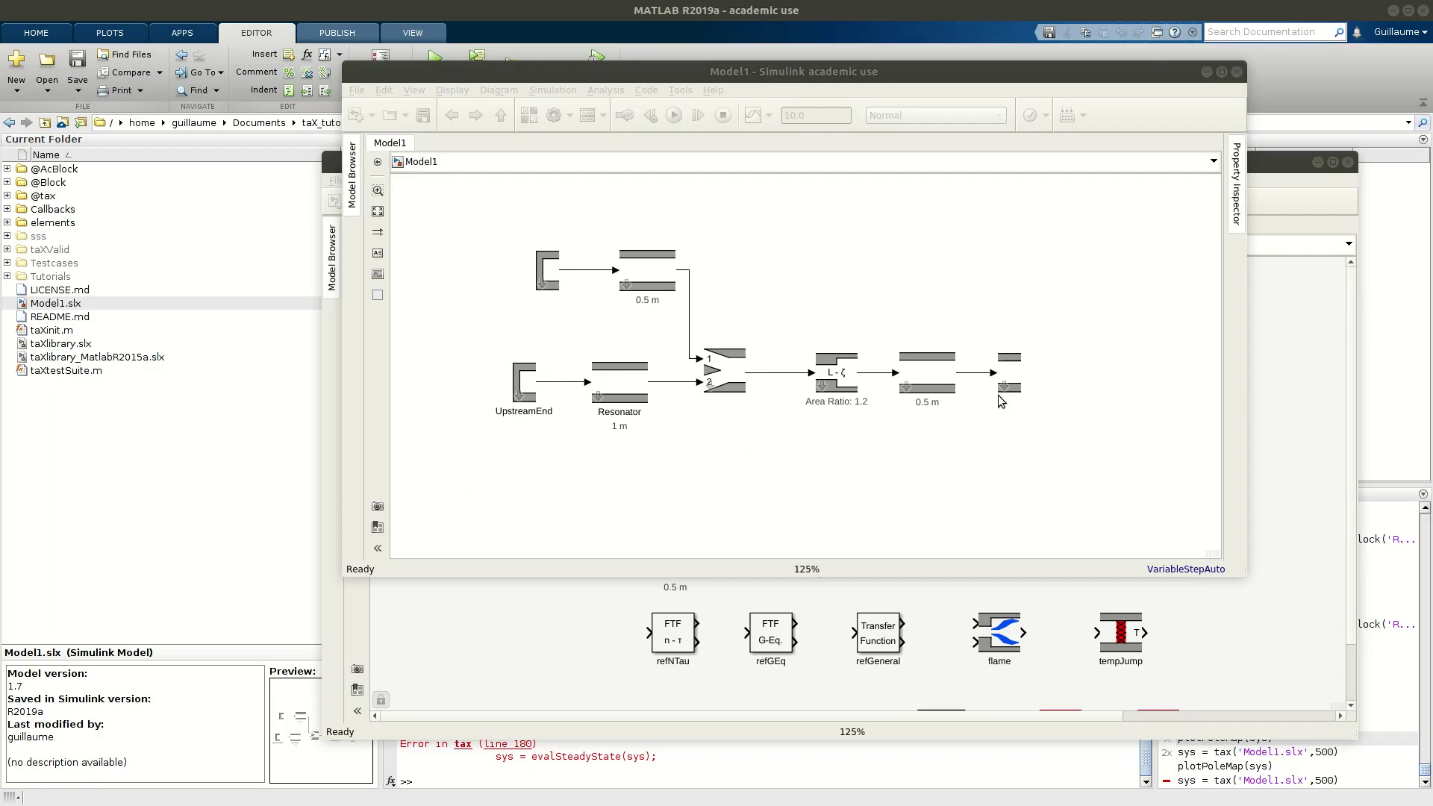
- Compare the mean values prescribed in the new closedEnd block with those in the UpstreamEnd block
double_click(553, 268)
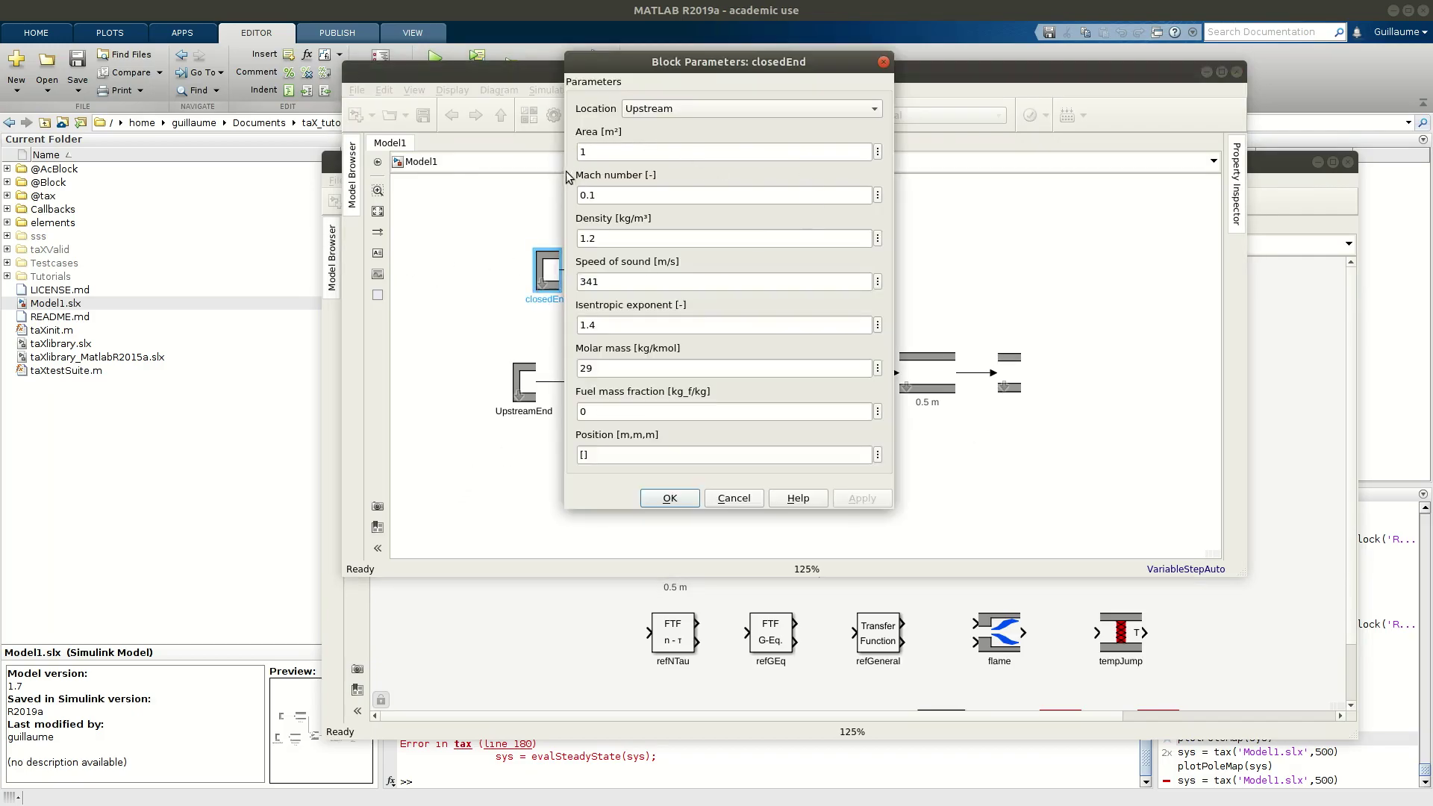
left_click_drag(672, 61, 1125, 97)
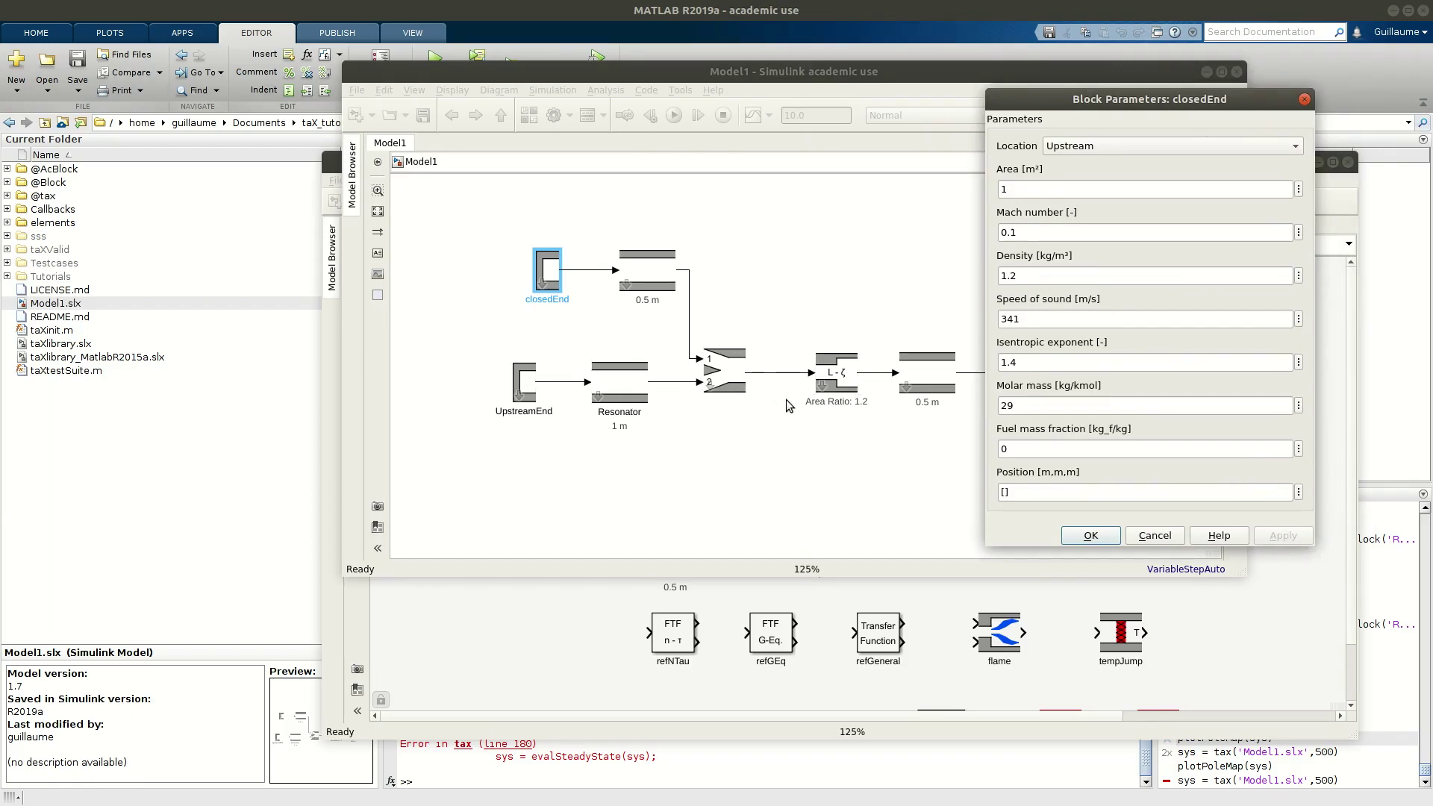
left_click(718, 363)
left_click(533, 387)
double_click(532, 387)
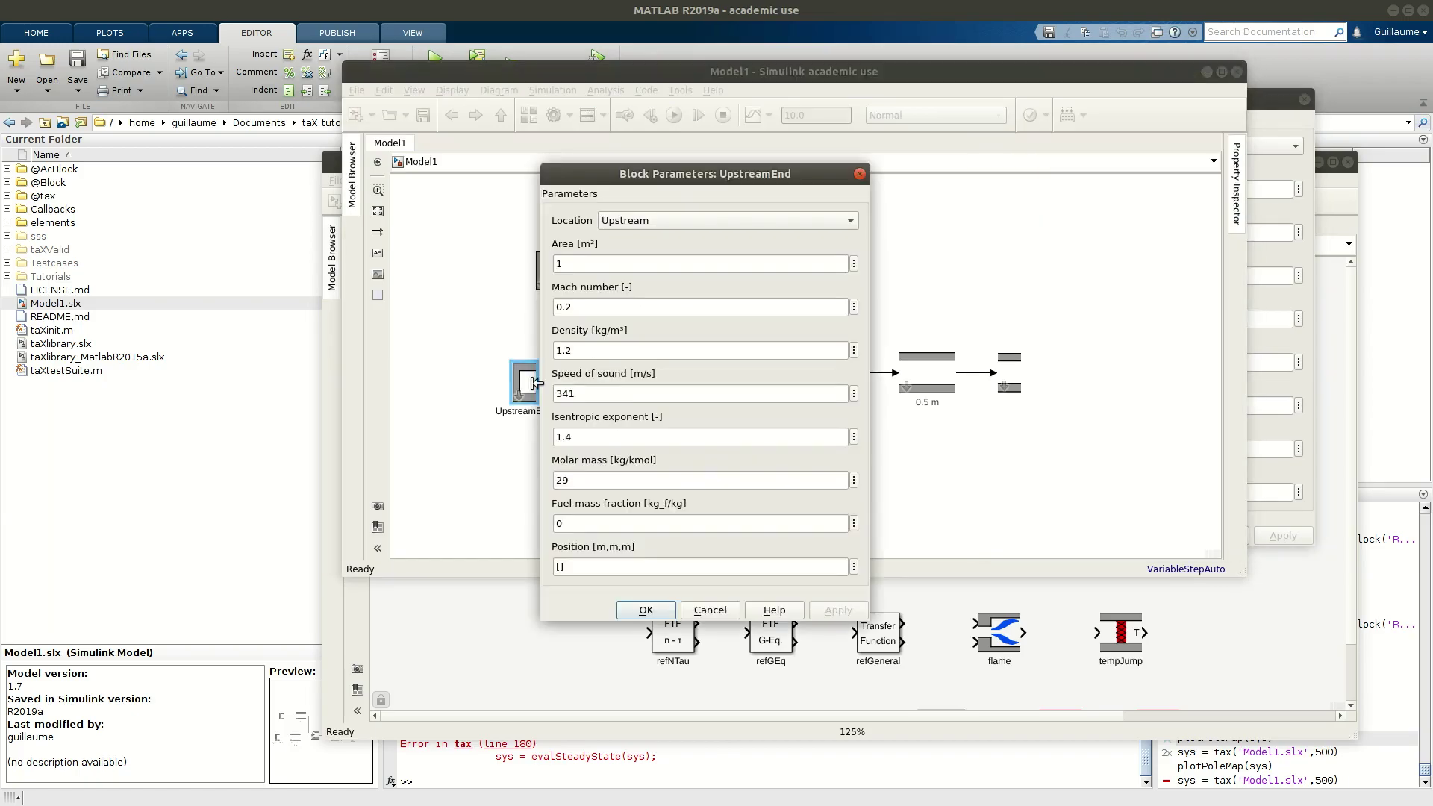
left_click(859, 173)
left_click(1277, 103)
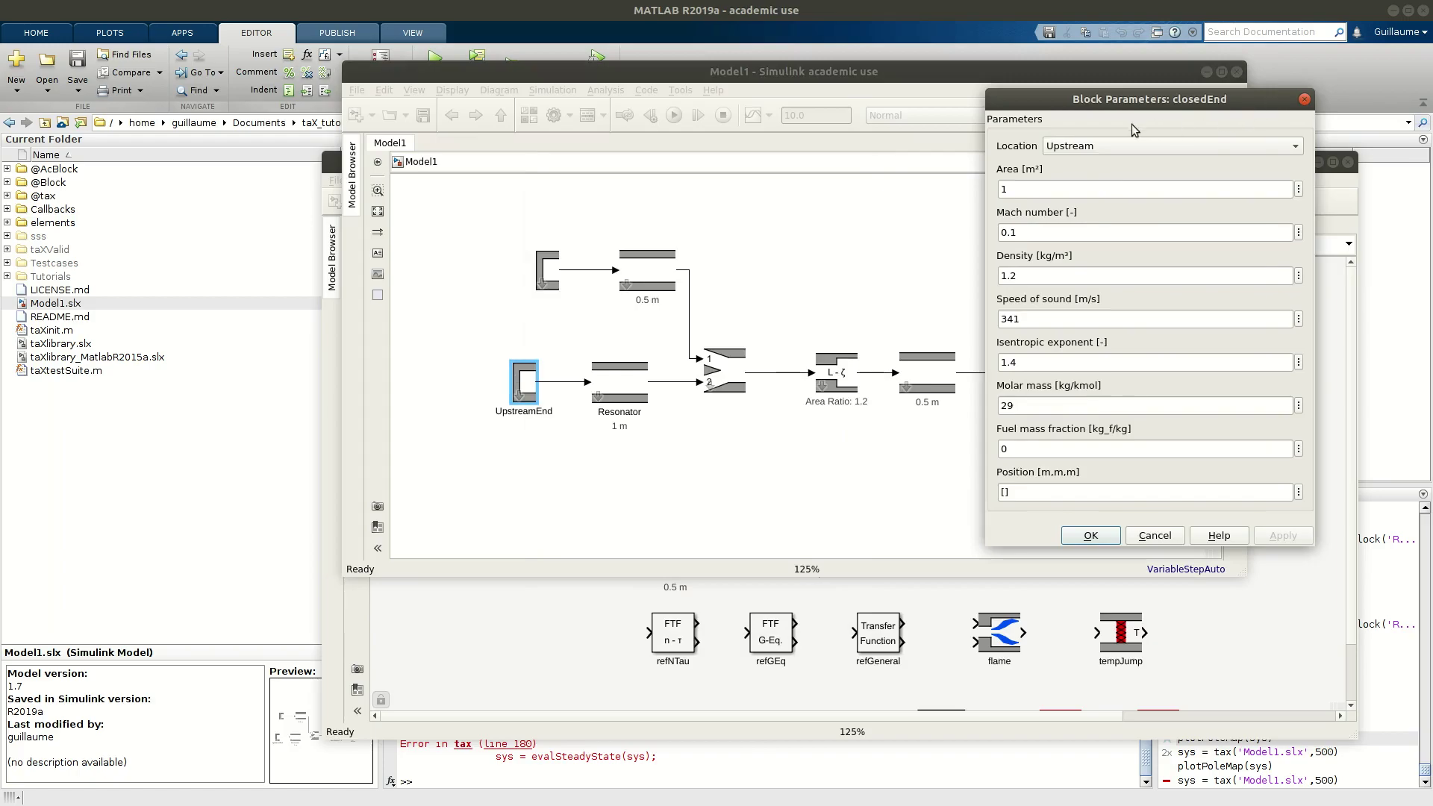
- Set the closedEnd block's area and density to []
double_click(1021, 192)
type("[]")
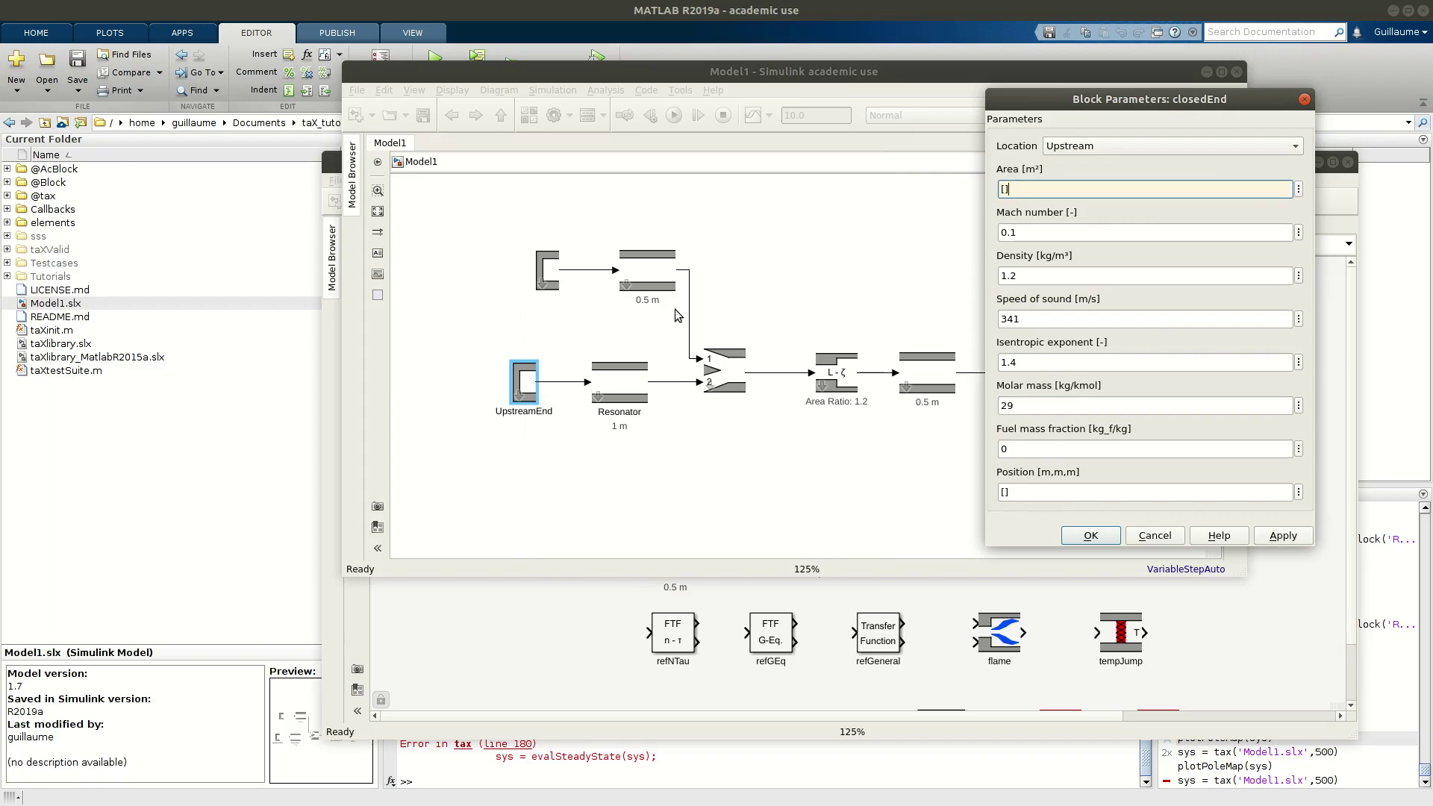
left_click(651, 275)
double_click(1017, 275)
type("[")
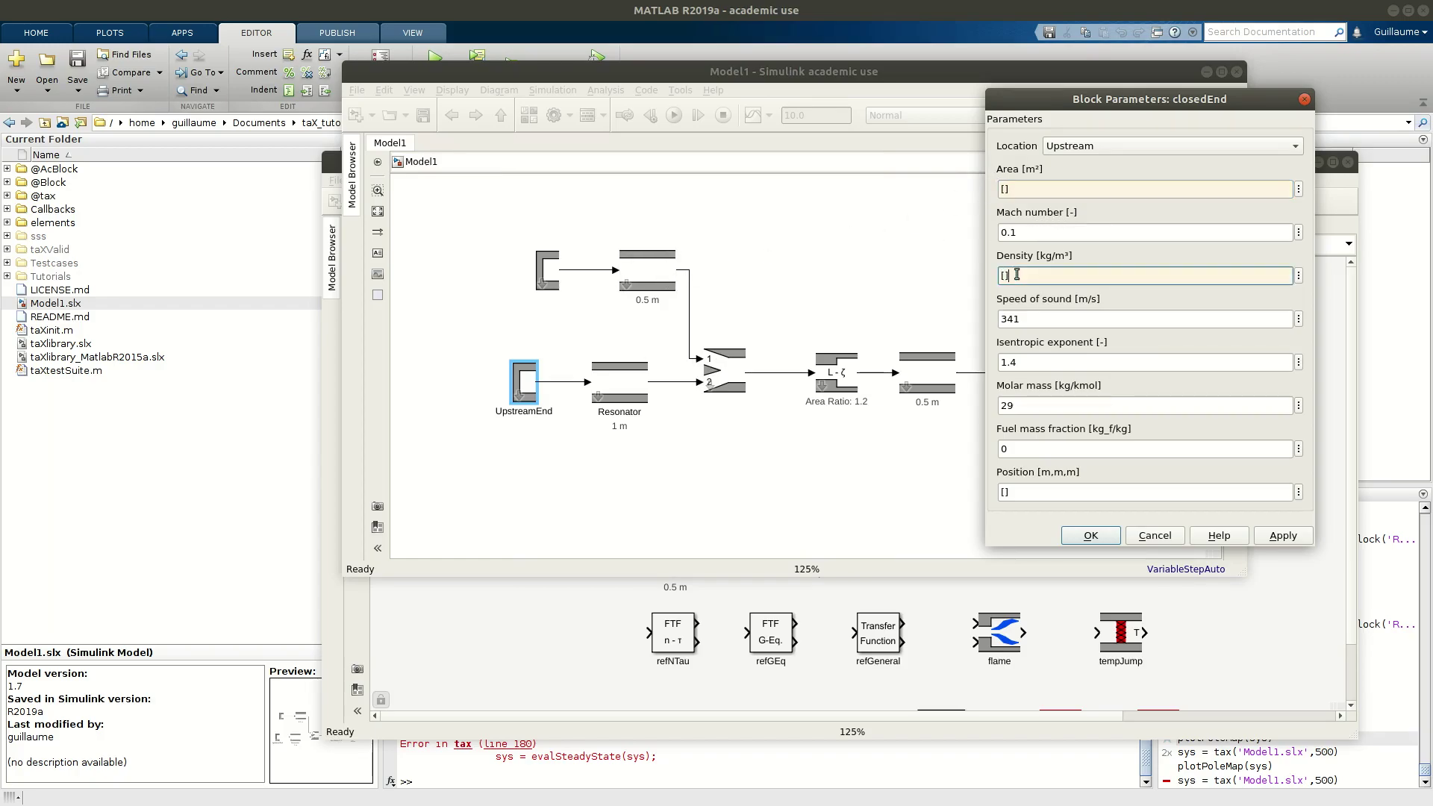
- Set the closedEnd block's speed of sound, isentropic exponent, molar mass and fuel mass fraction to []
double_click(1059, 316)
type("[]")
double_click(1066, 368)
type("[")
double_click(1050, 403)
type("[]")
double_click(1072, 450)
type("[")
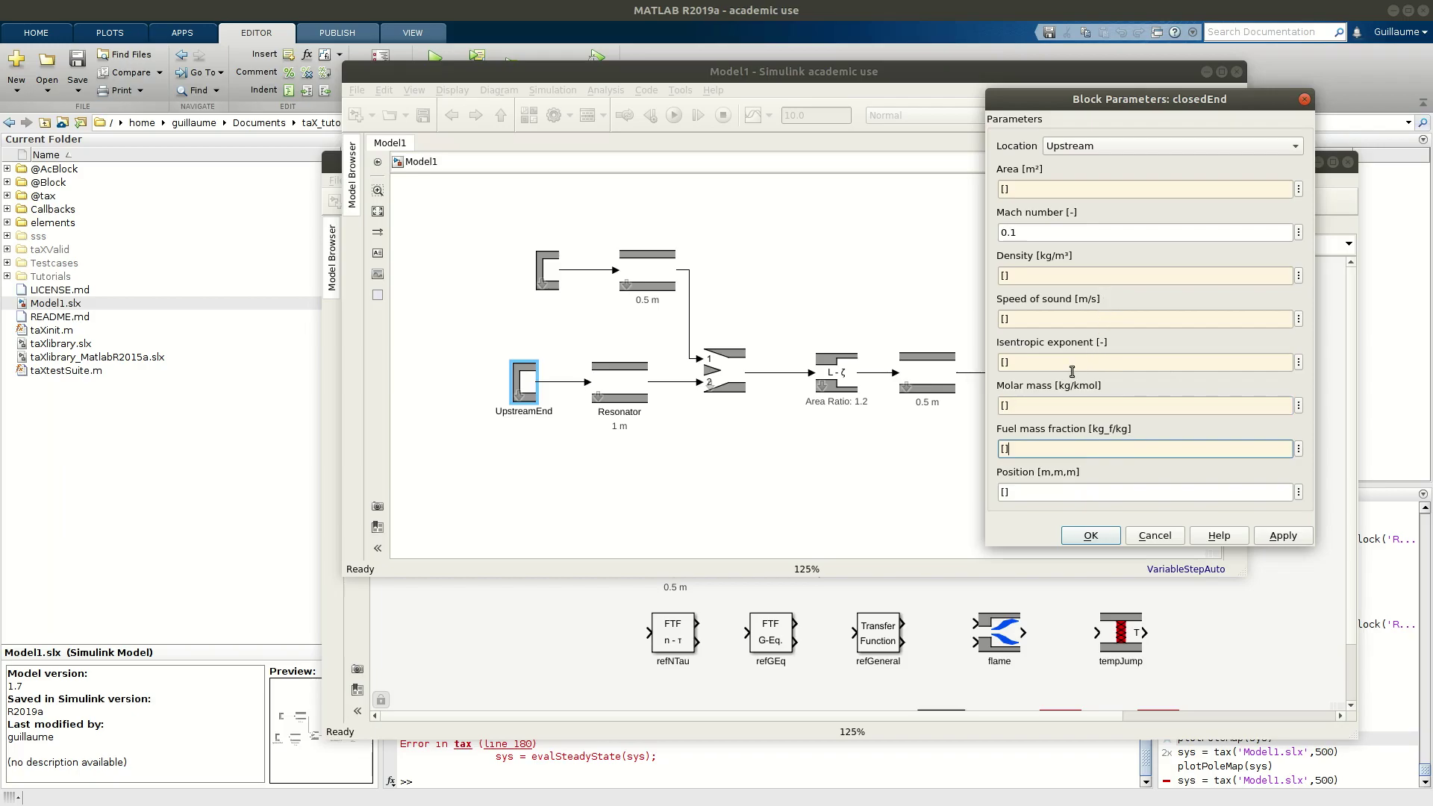
- Set the closedEnd block's Mach number to [] and save Model1
double_click(1051, 232)
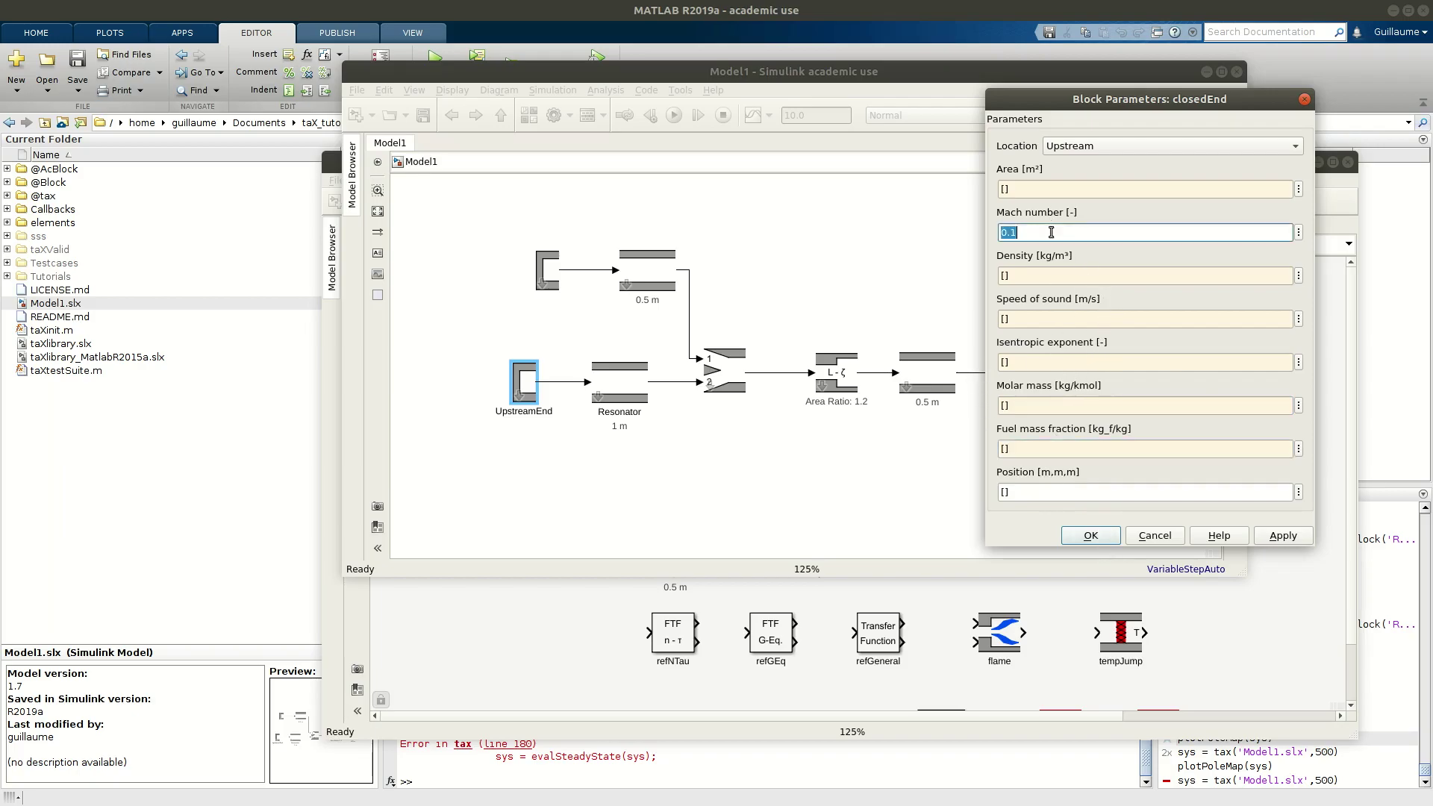
type("[]")
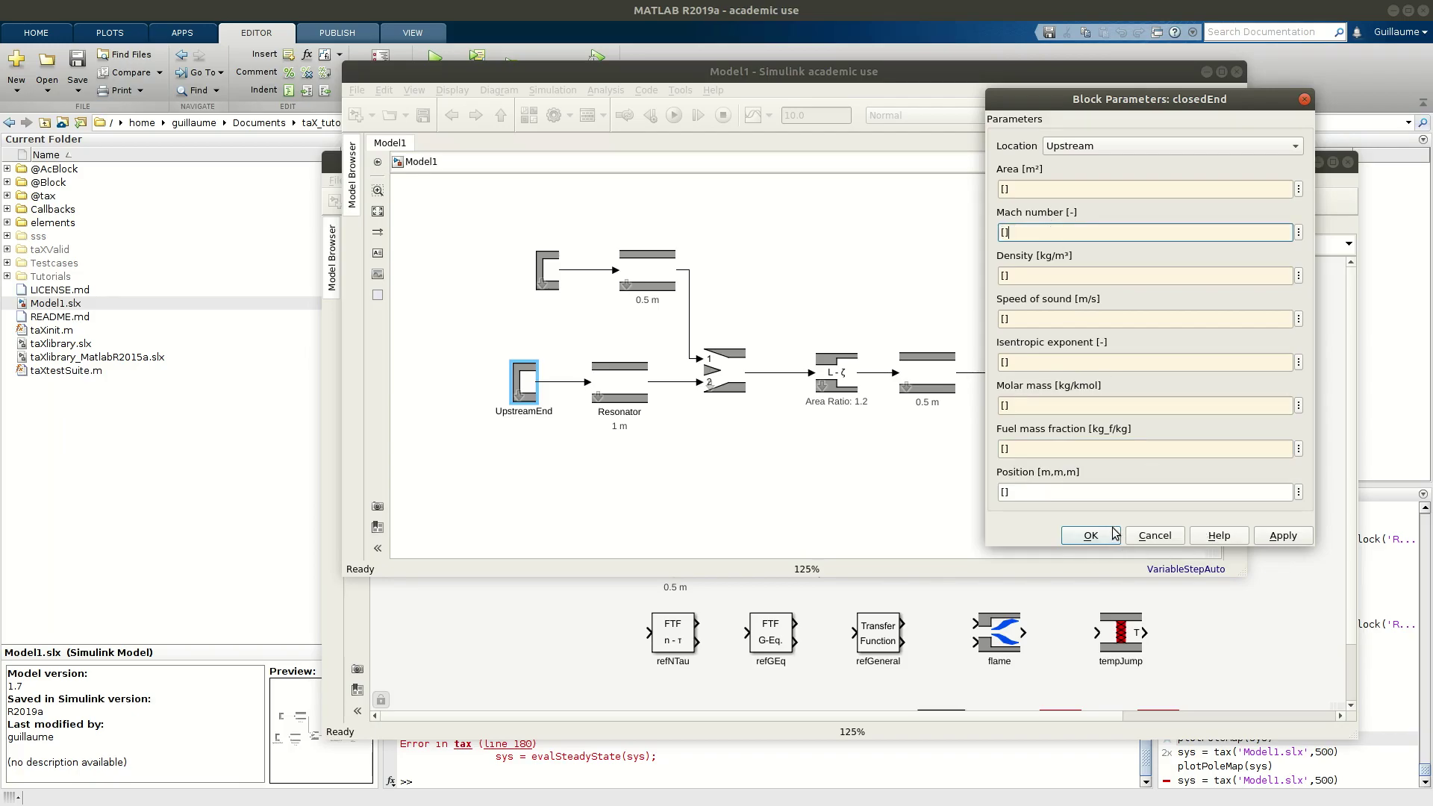
left_click(1091, 536)
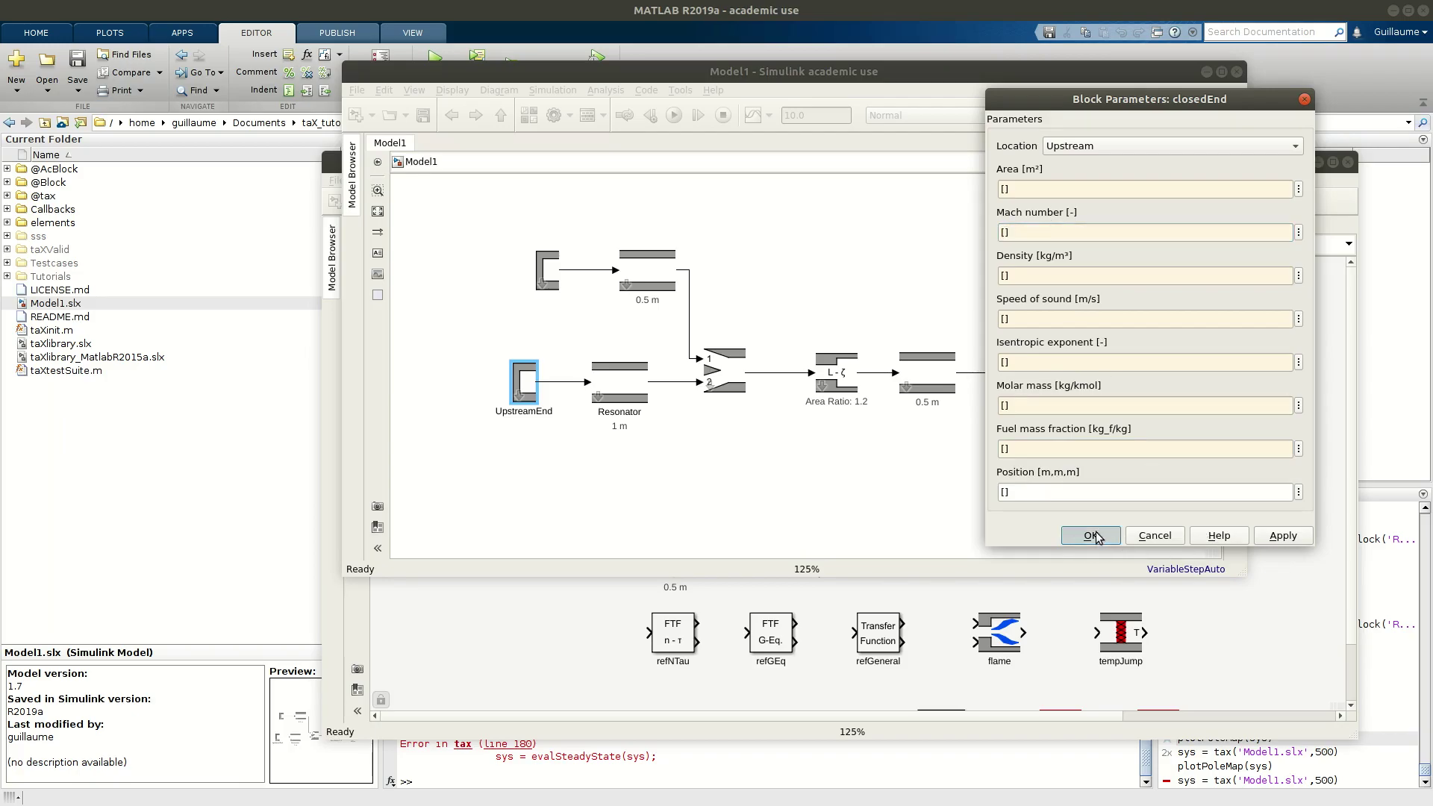
left_click(1082, 481)
key("ctrl+s")
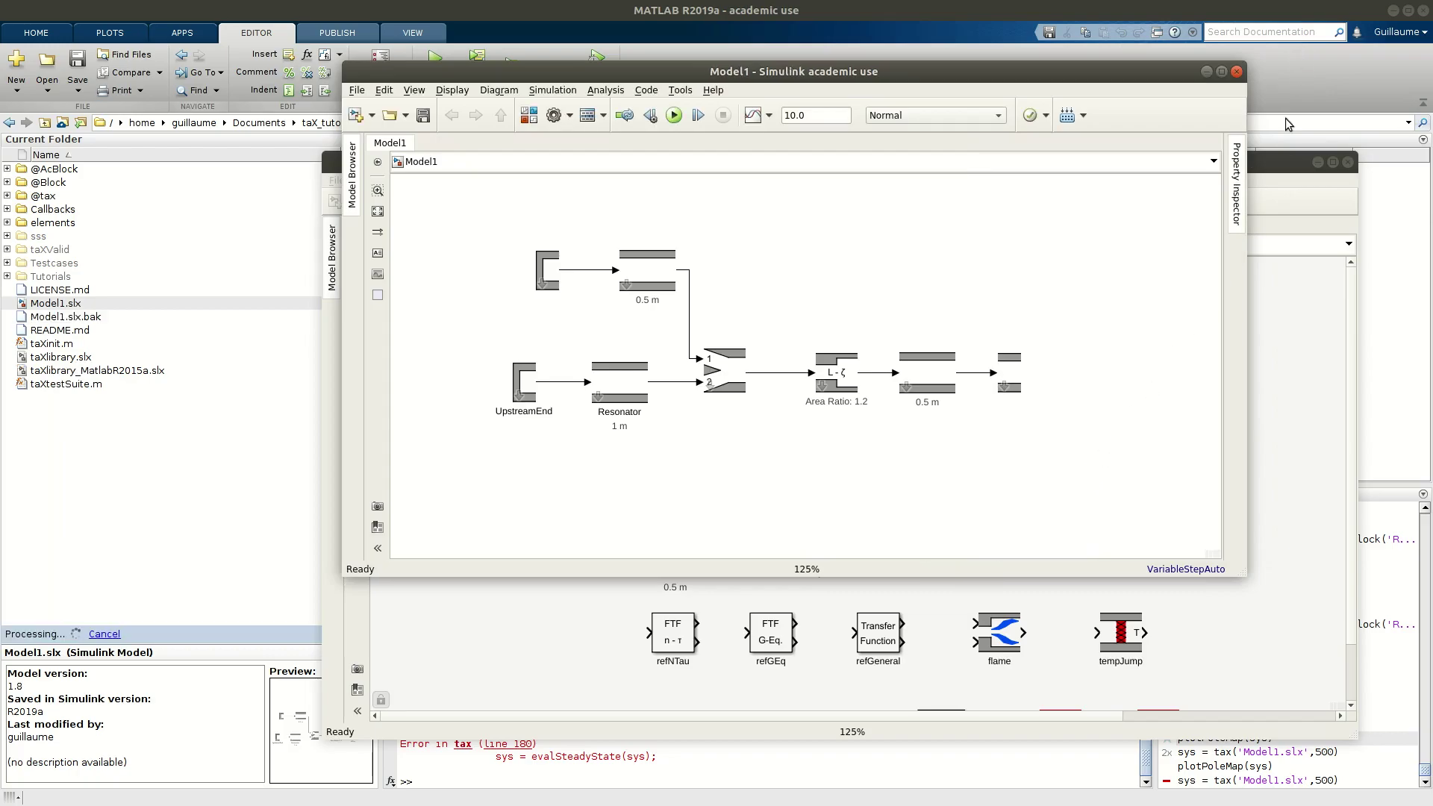
- Try to build the system again in MATLAB with sys = tax('Model1.slx',500)
left_click(1319, 160)
left_click(453, 784)
key("Up")
key("Return")
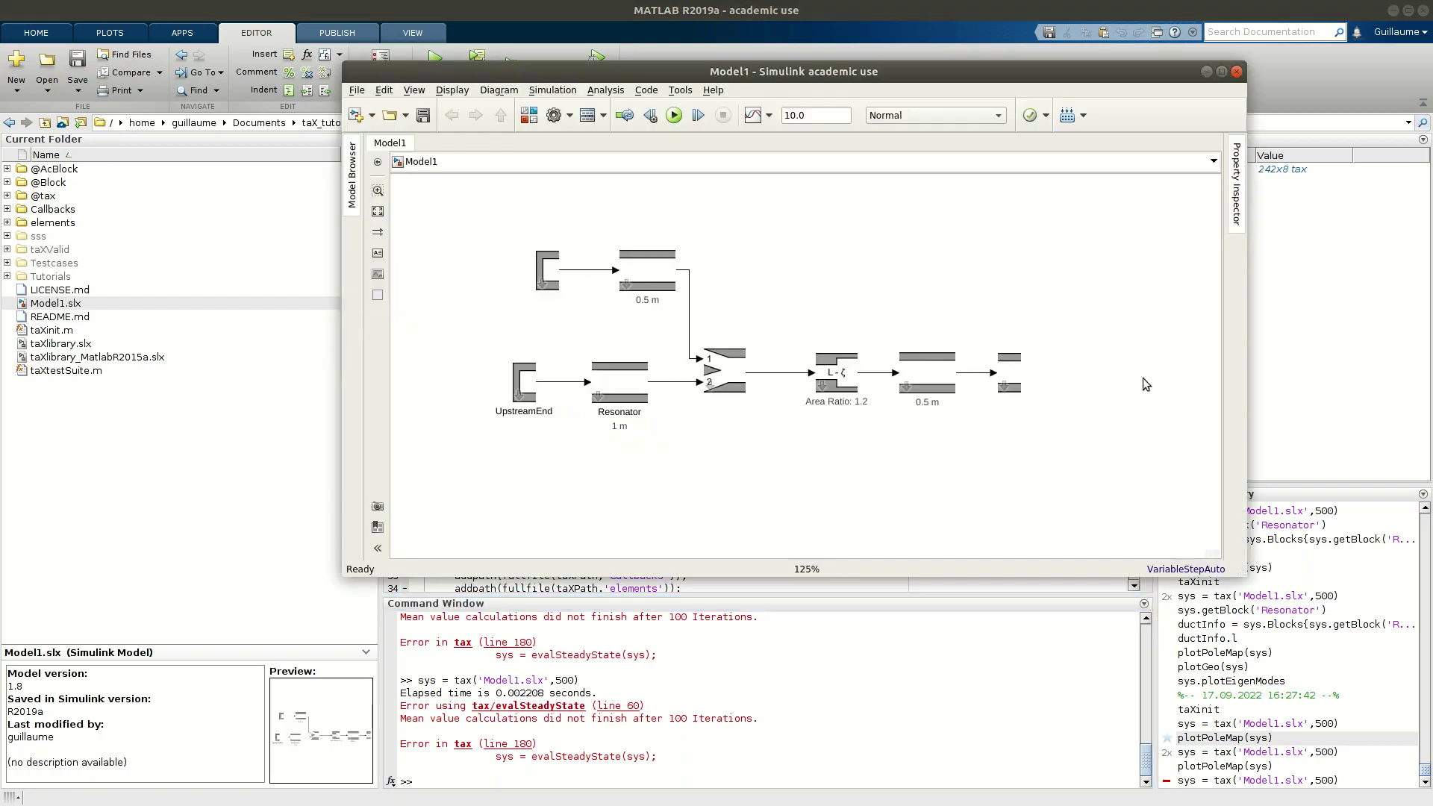
- Review the mean values prescribed in the UpstreamEnd and openEnd blocks at the two ends of the Resonator line
double_click(537, 395)
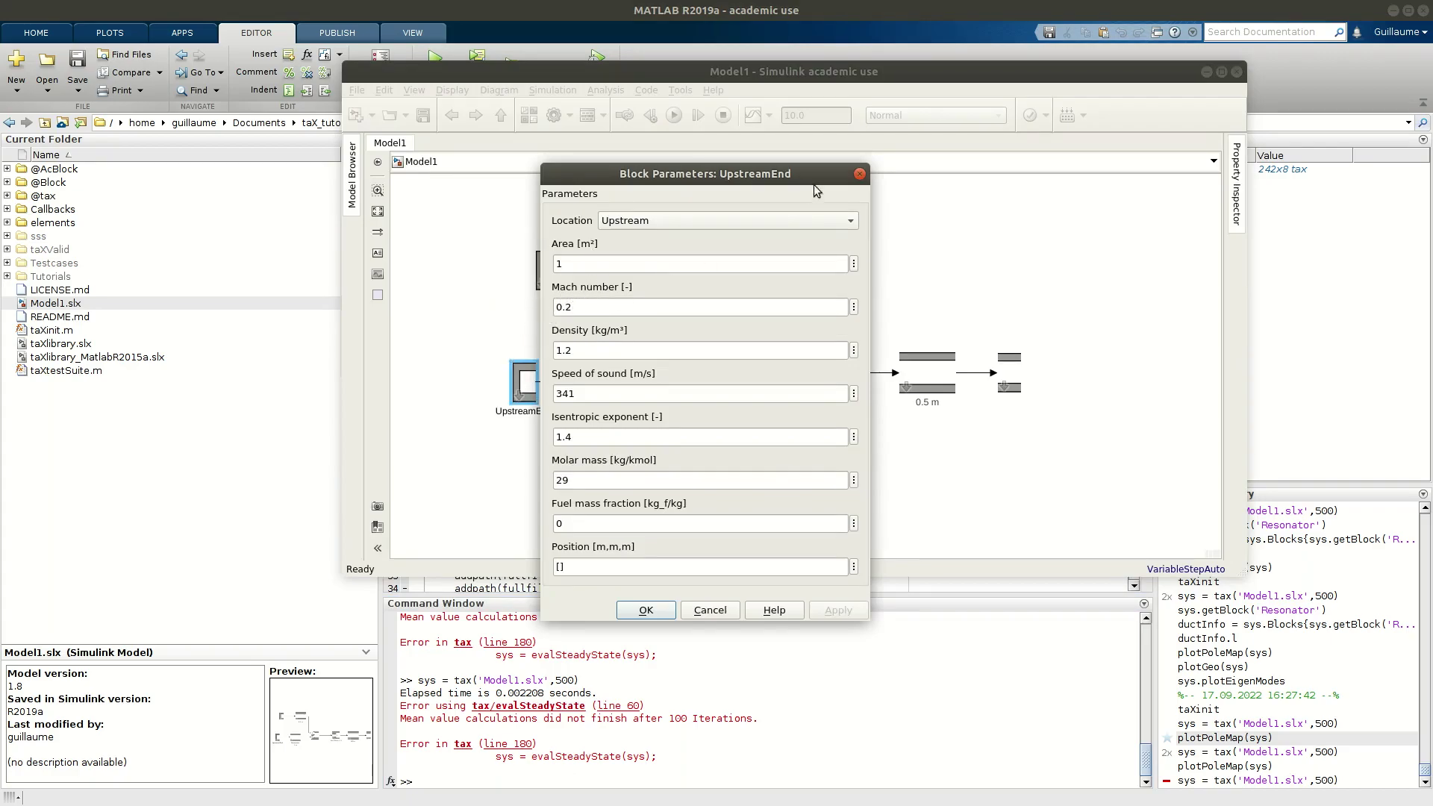
left_click(860, 174)
left_click(601, 498)
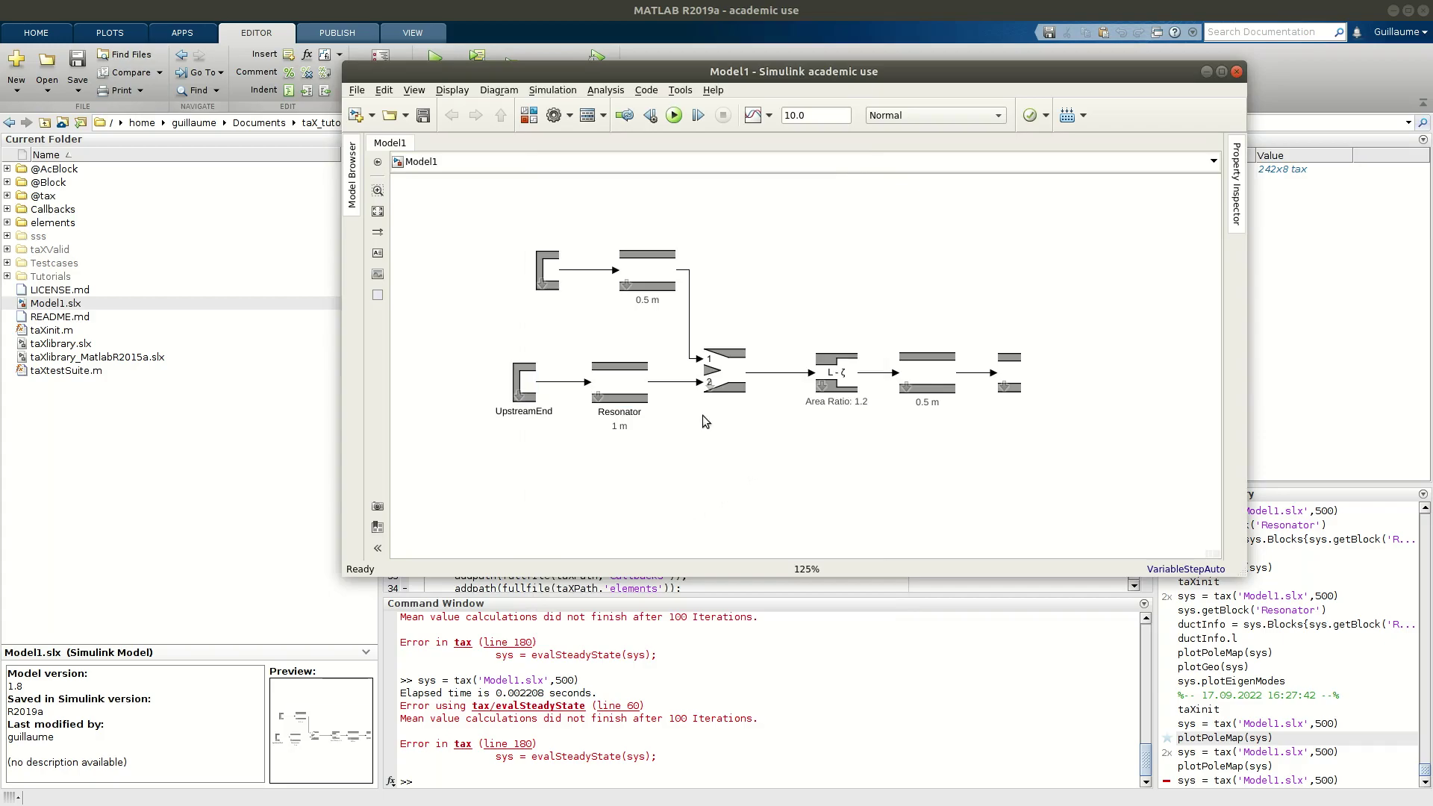
double_click(1009, 375)
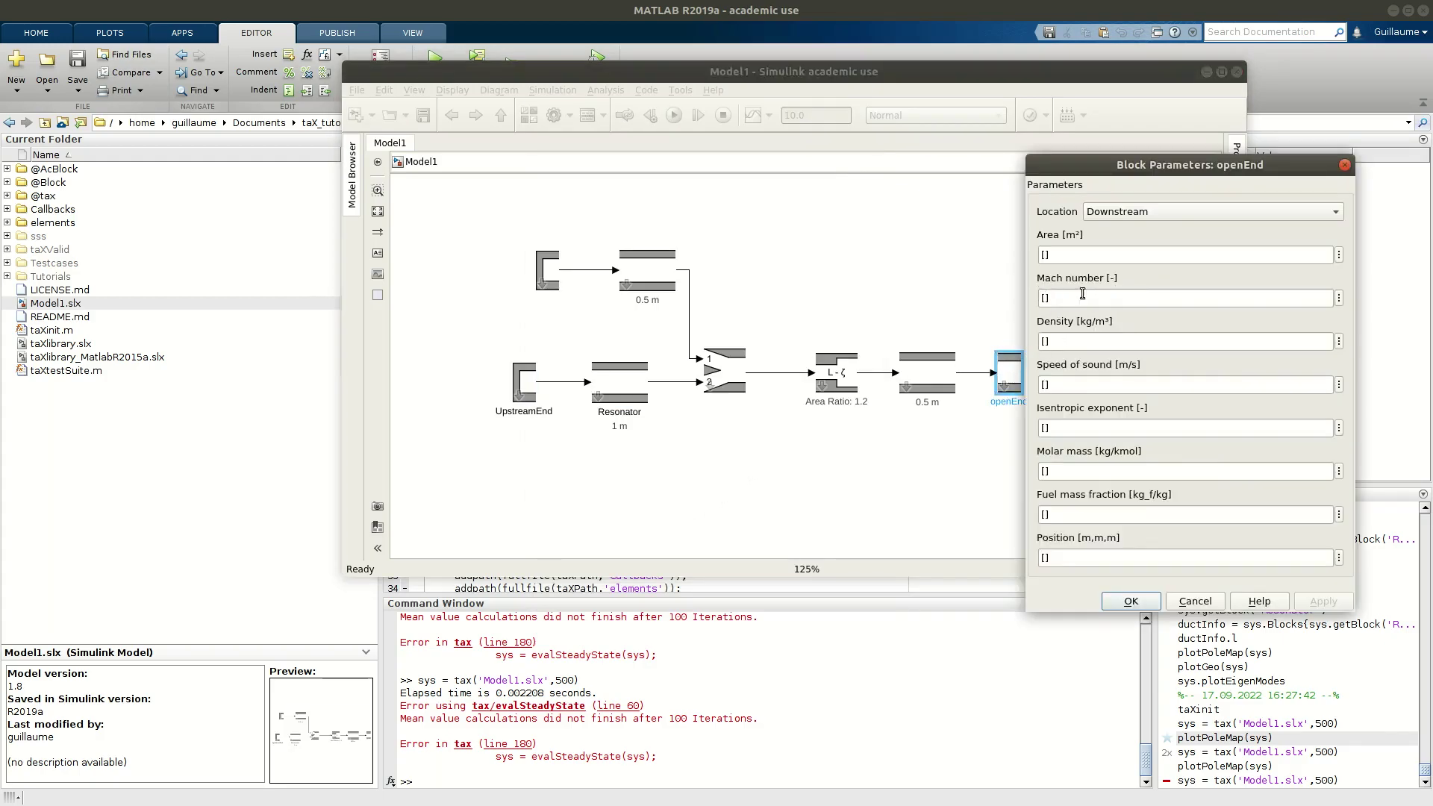
left_click(1194, 601)
double_click(550, 272)
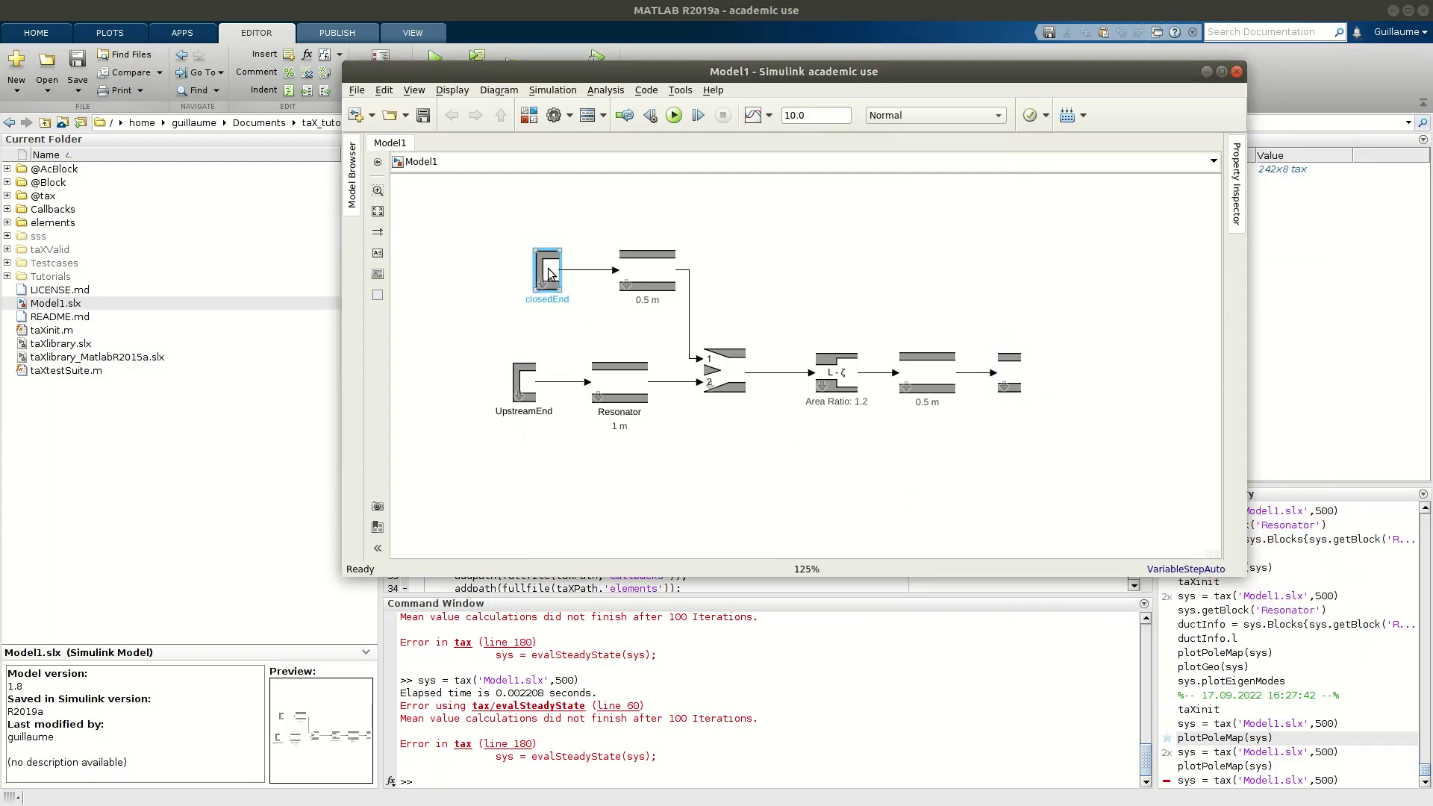
left_click(738, 500)
left_click(535, 321)
left_click(849, 387)
left_click(729, 390)
left_click(850, 409)
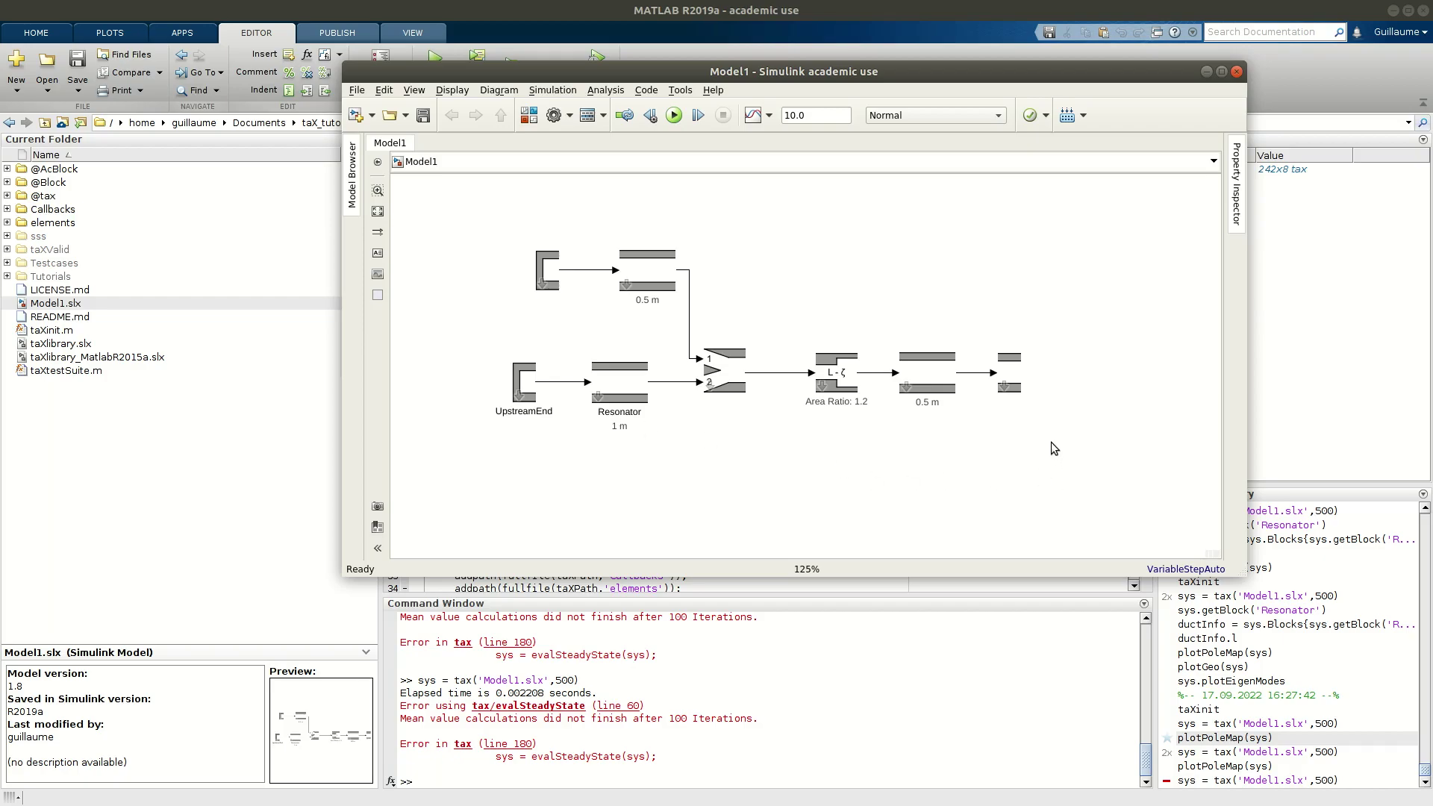
- Check the parameters of the openEnd, closedEnd and UpstreamEnd blocks for a prescribed Mach number
left_click(1008, 377)
double_click(1009, 373)
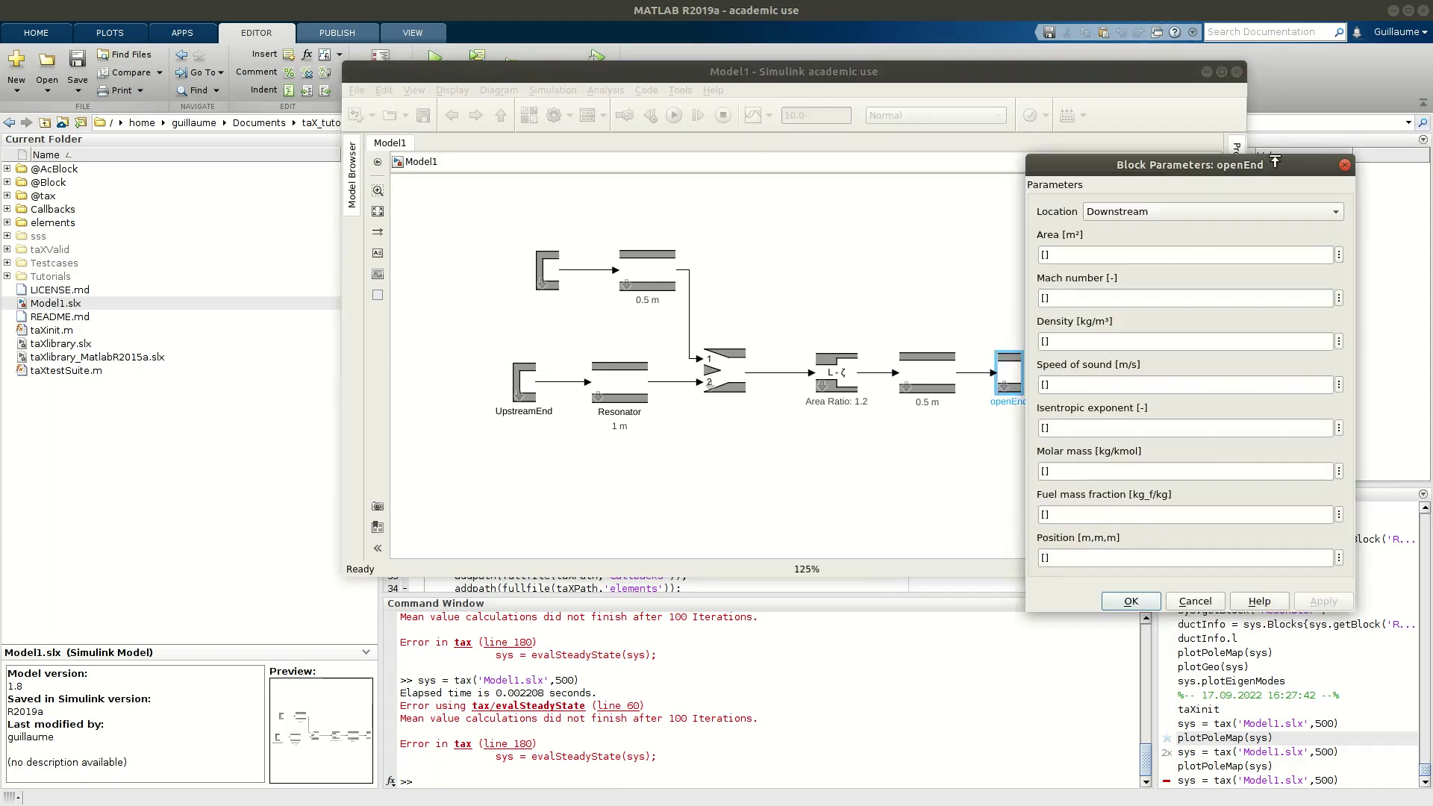
left_click(1345, 165)
double_click(553, 265)
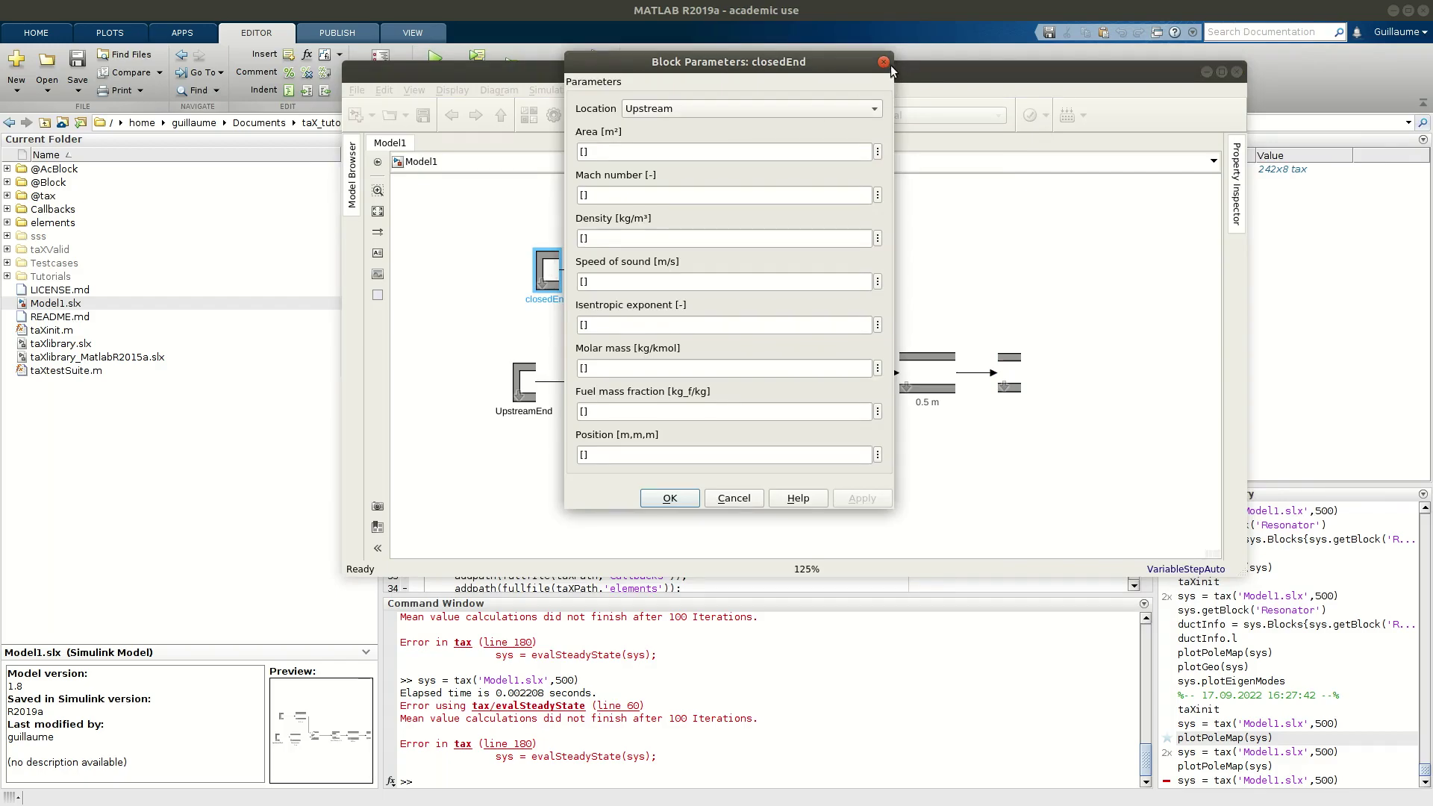
left_click(884, 63)
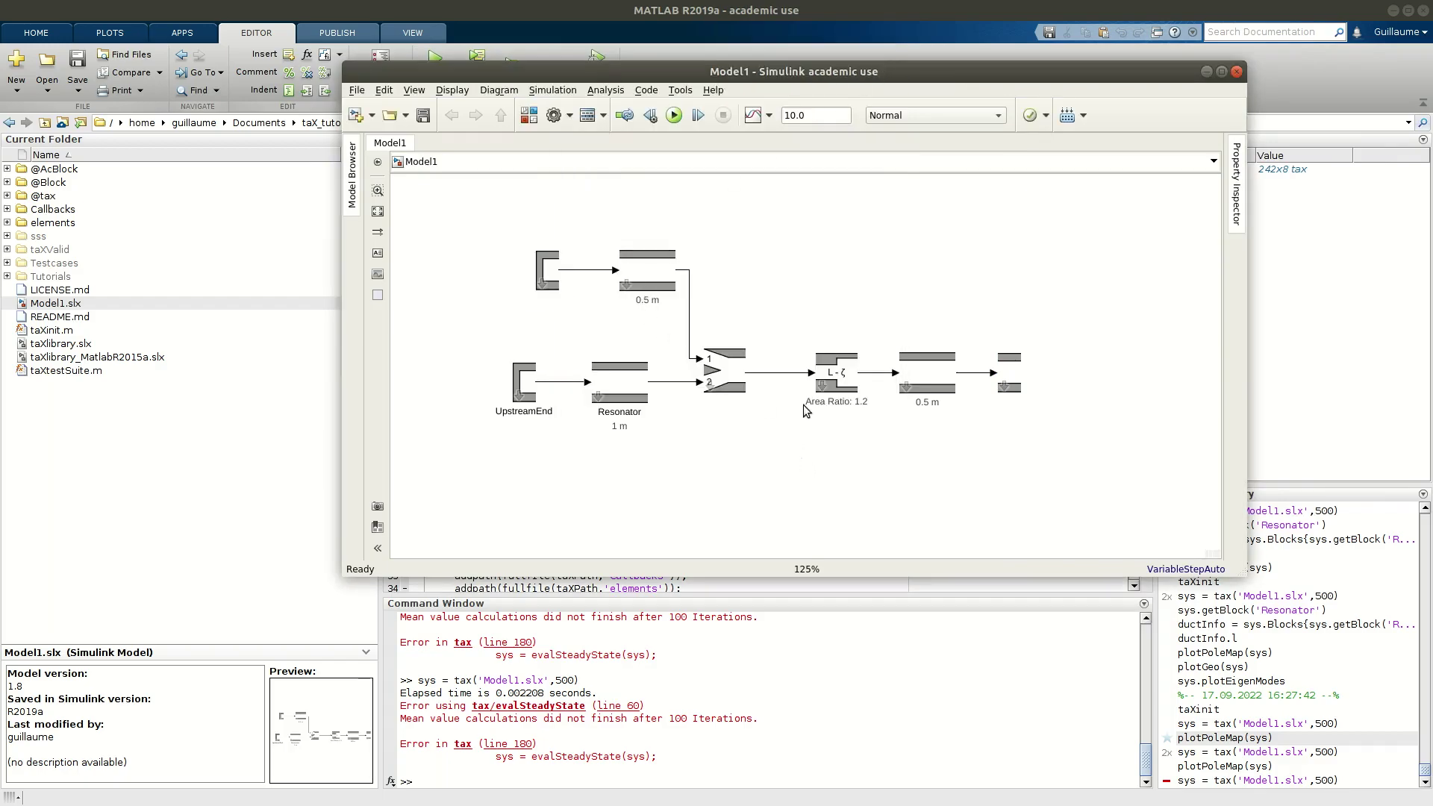
left_click(549, 274)
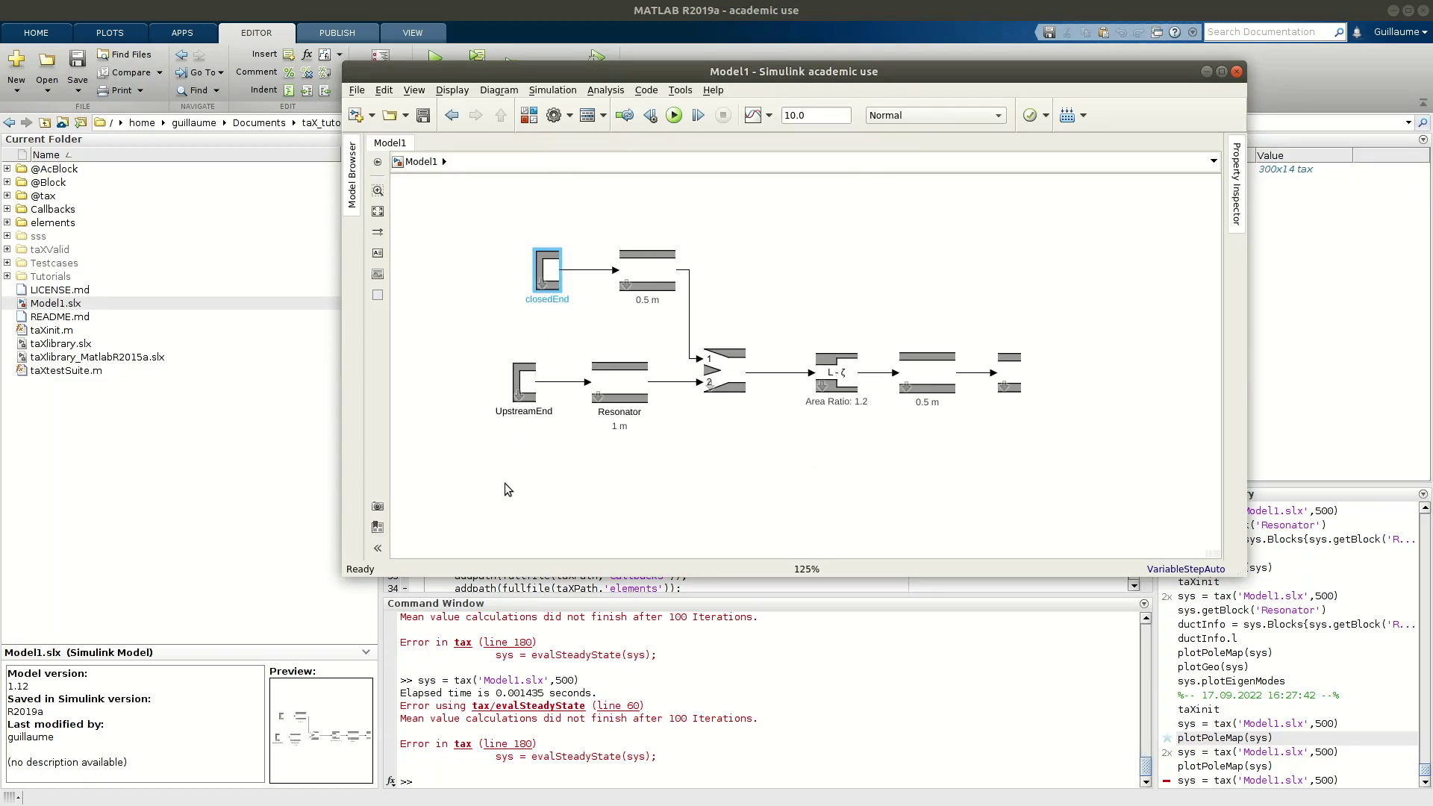
double_click(524, 382)
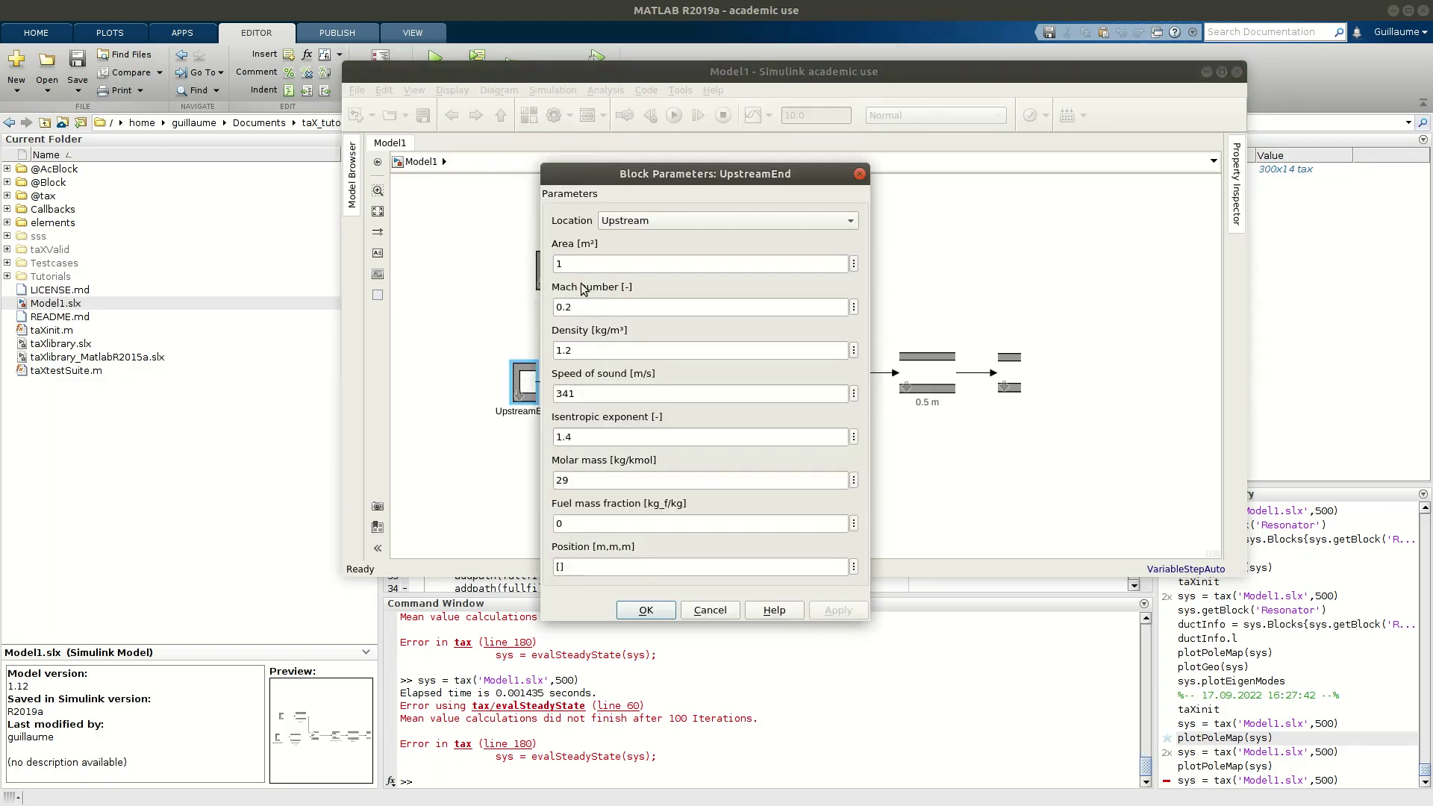
left_click(735, 611)
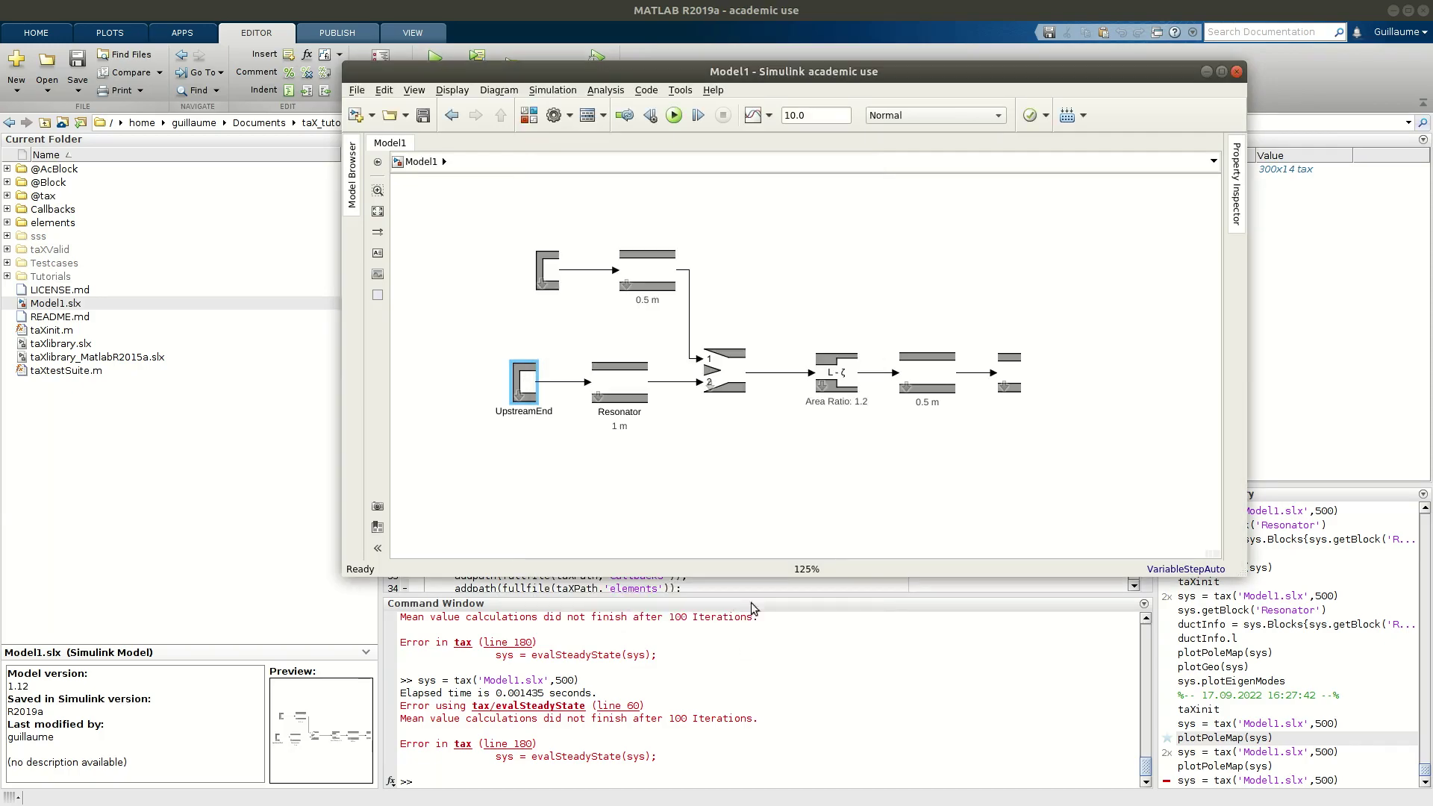
- Set the openEnd block's Mach number to 0.1
double_click(1019, 374)
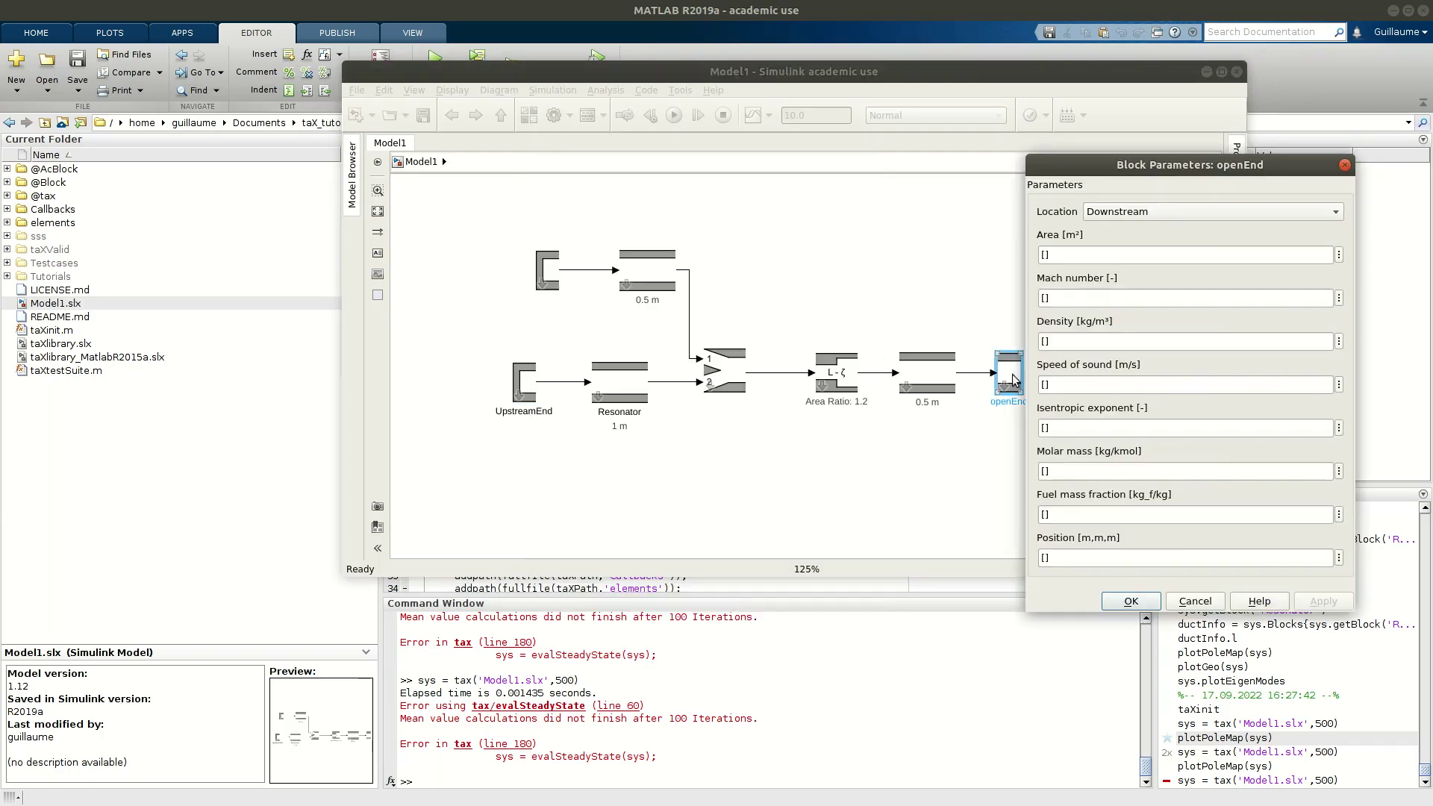
left_click(1096, 303)
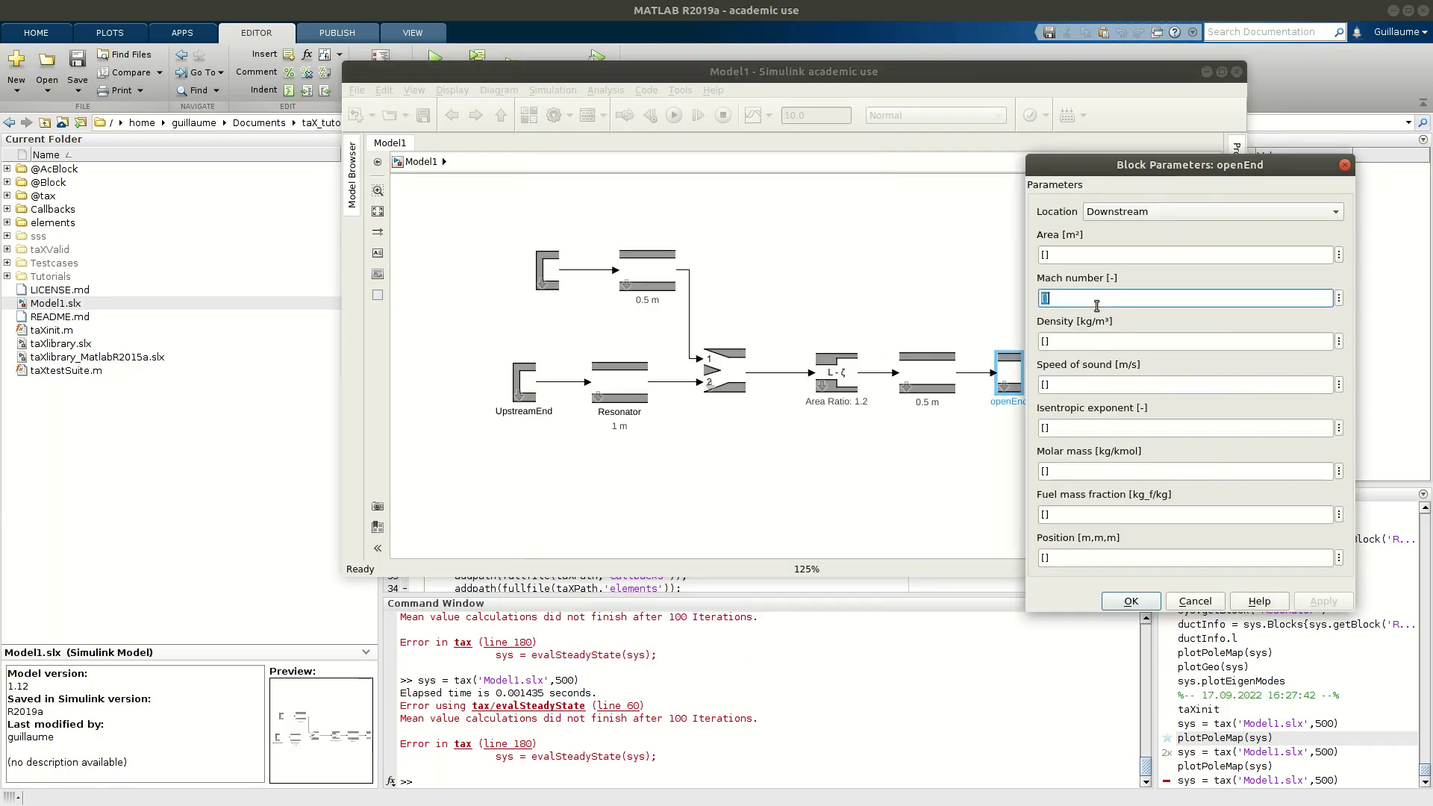
type("0.1")
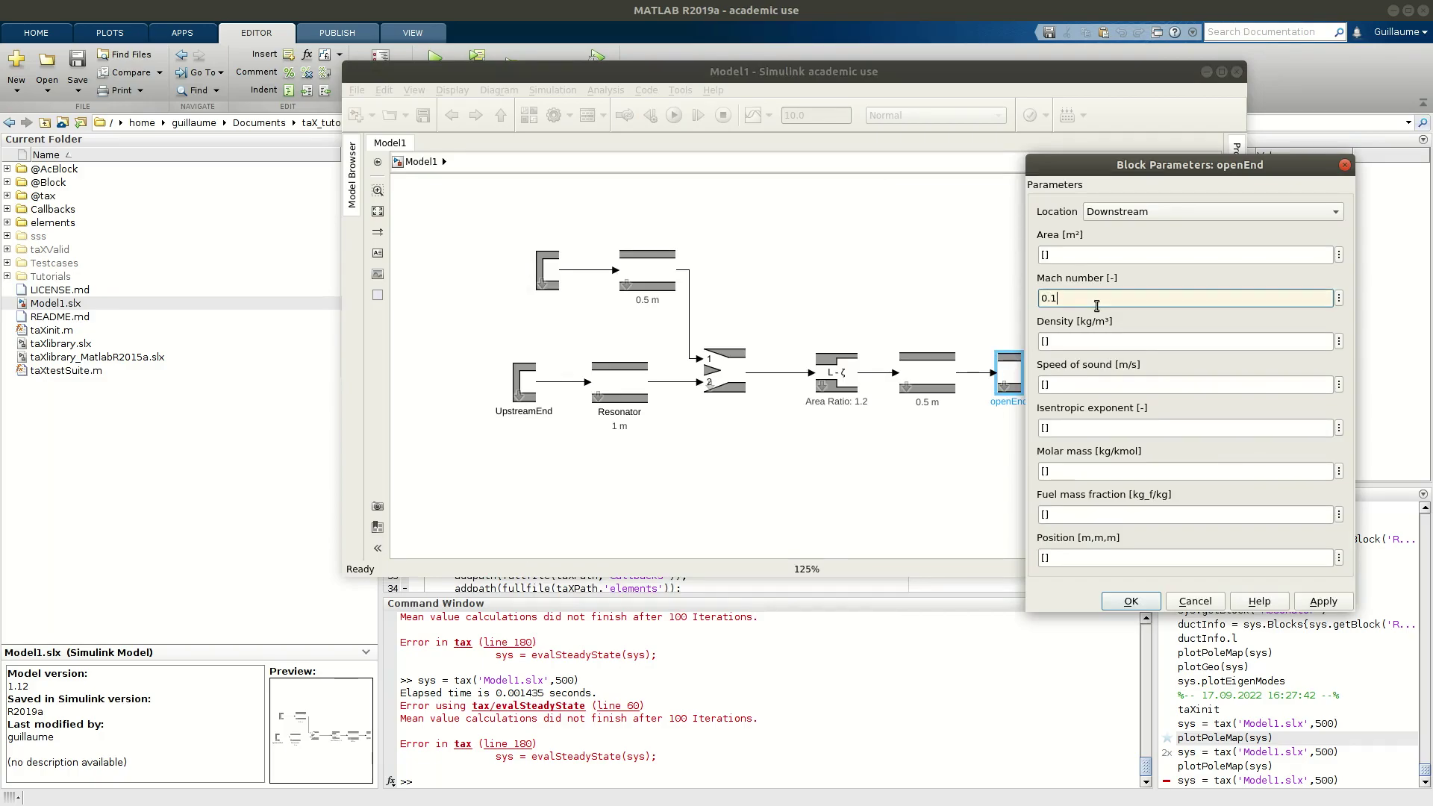
left_click(1321, 602)
left_click(1131, 601)
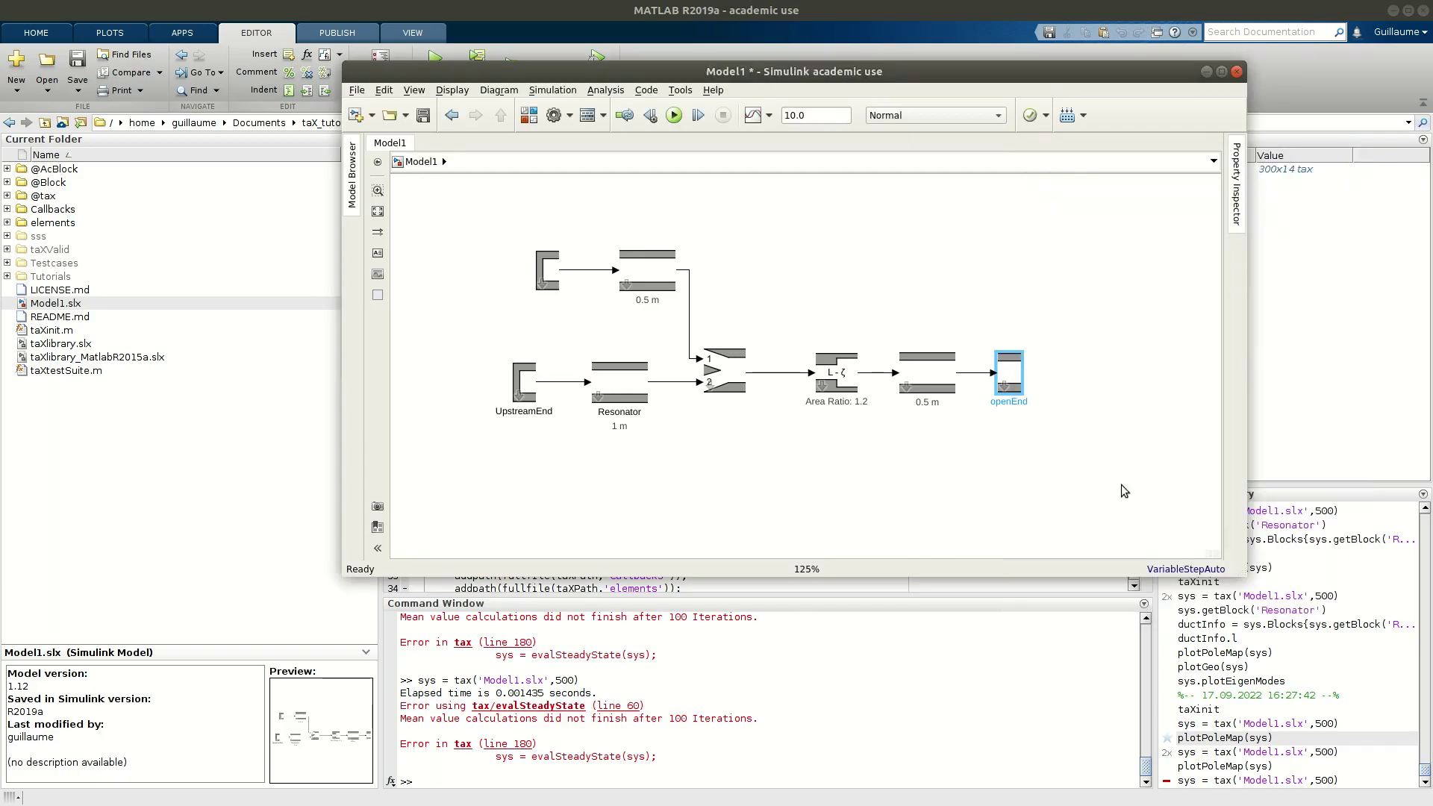
- Save Model1 and rebuild the system with sys = tax('Model1.slx',500)
left_click(535, 387)
left_click(626, 279)
left_click(544, 282)
left_click(571, 258)
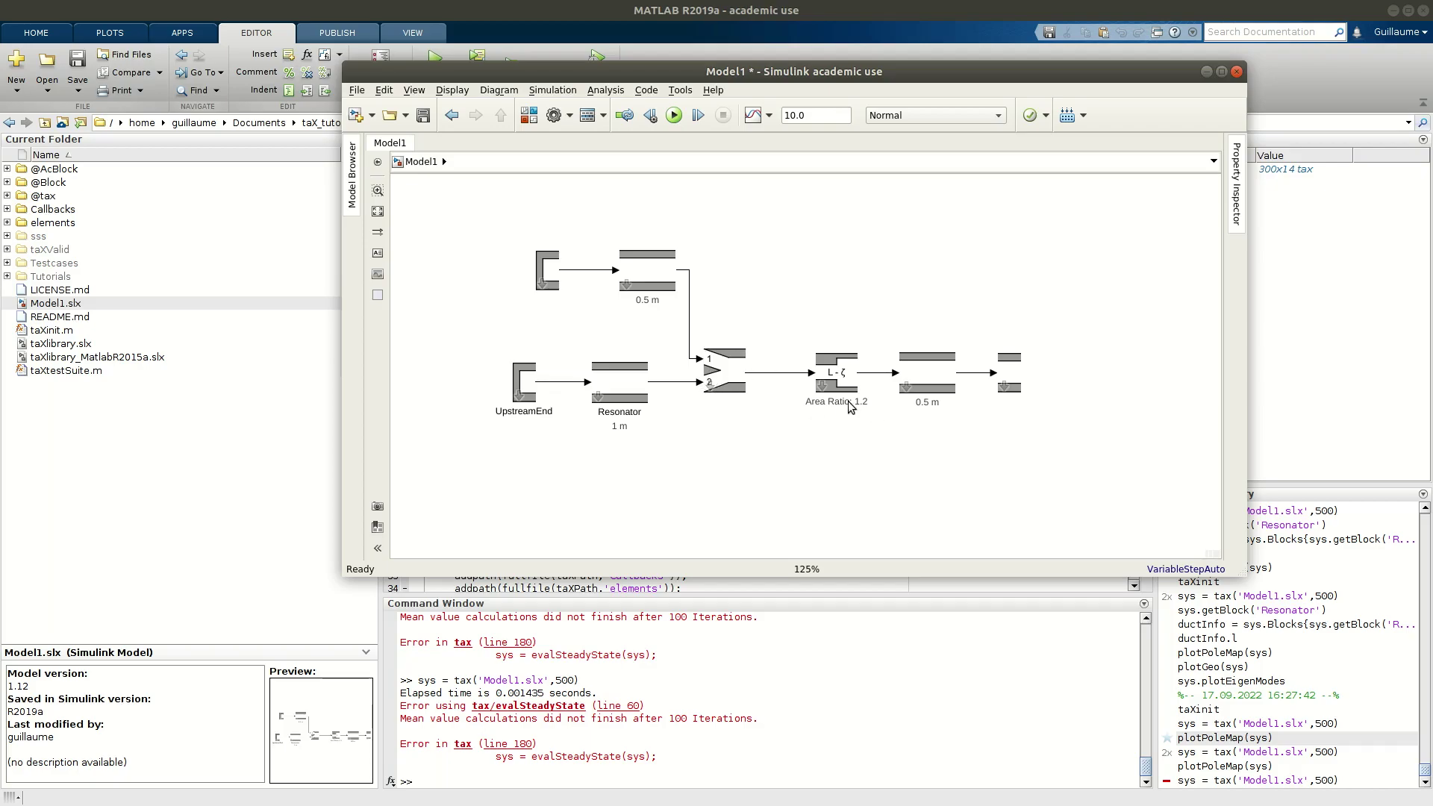
left_click(422, 115)
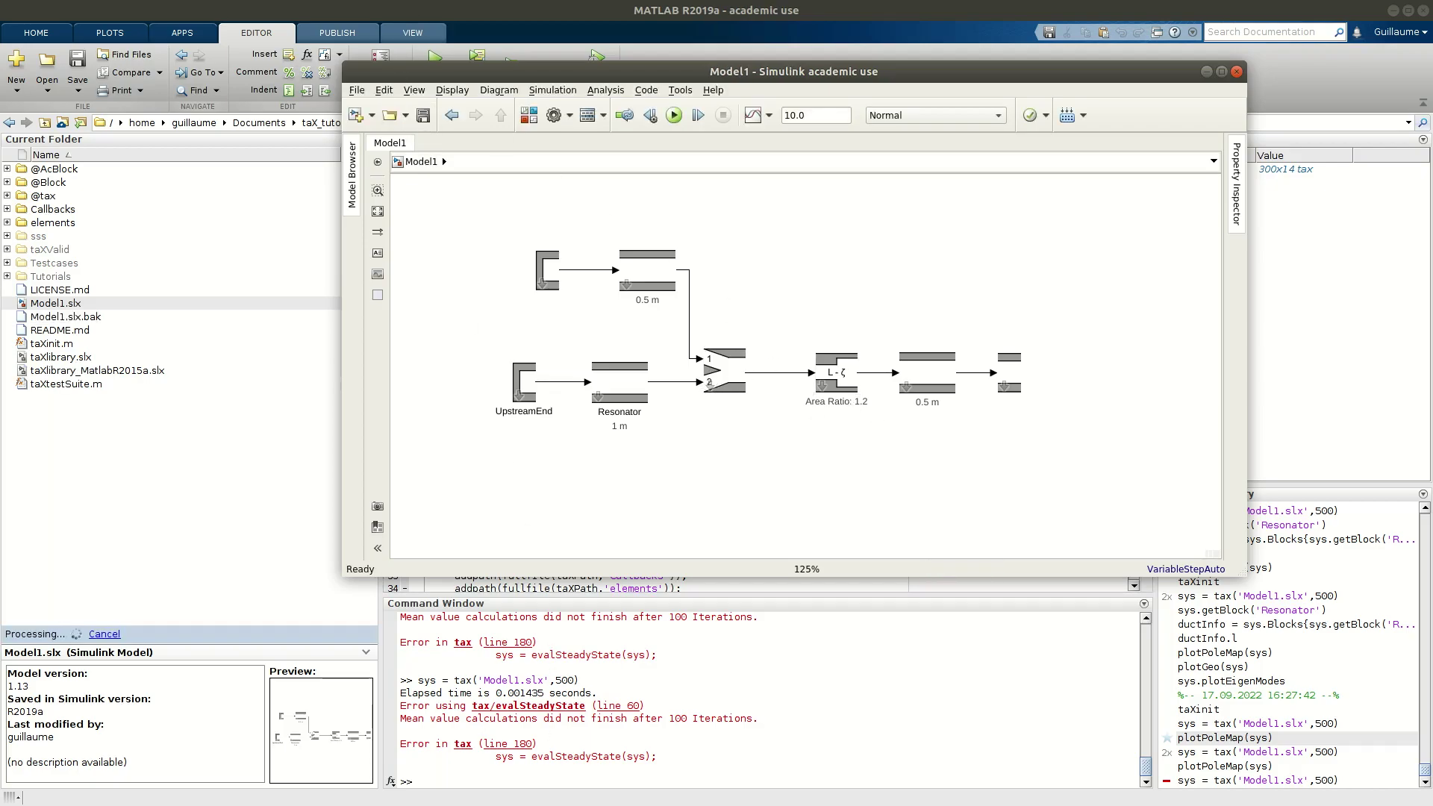
left_click(533, 781)
key("Up")
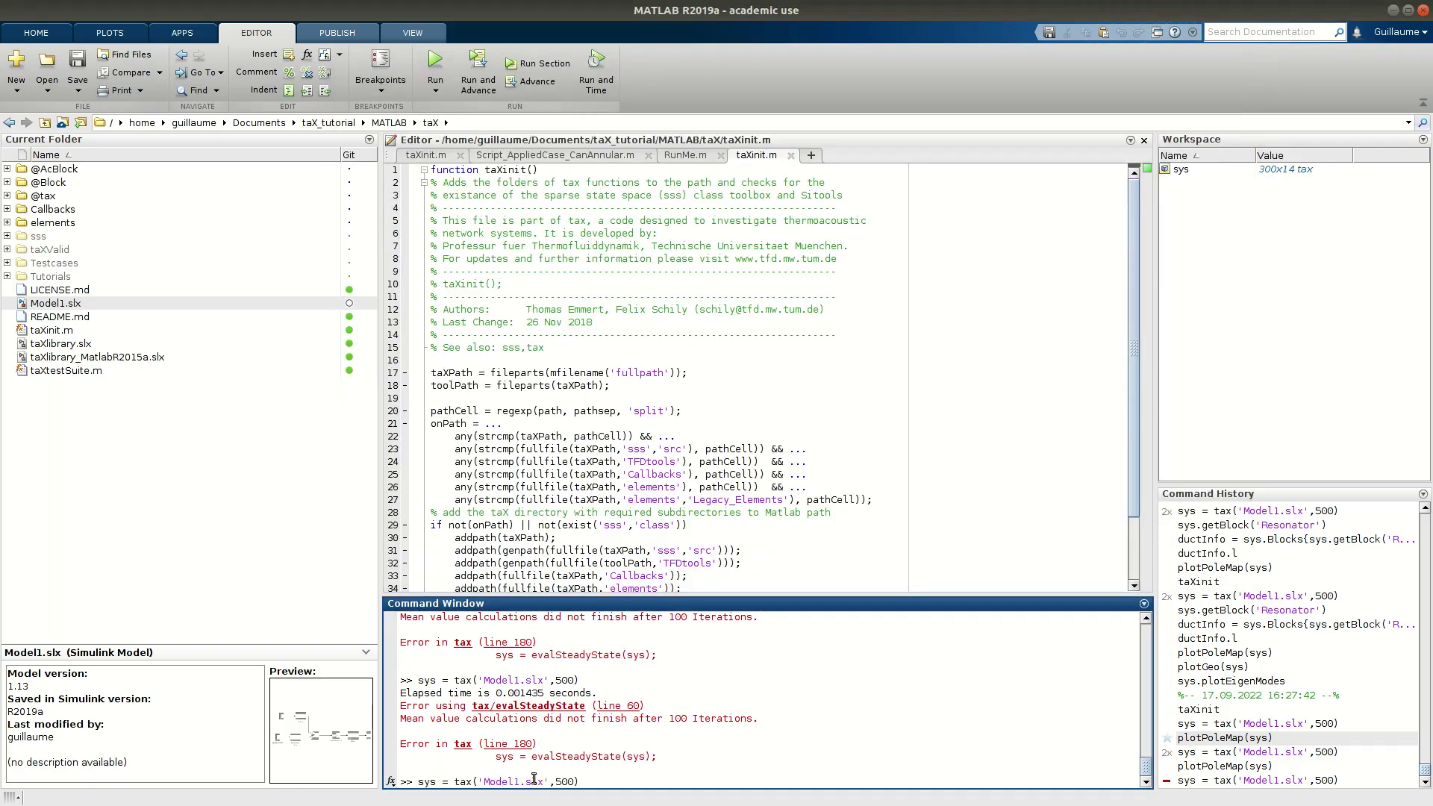
key("Return")
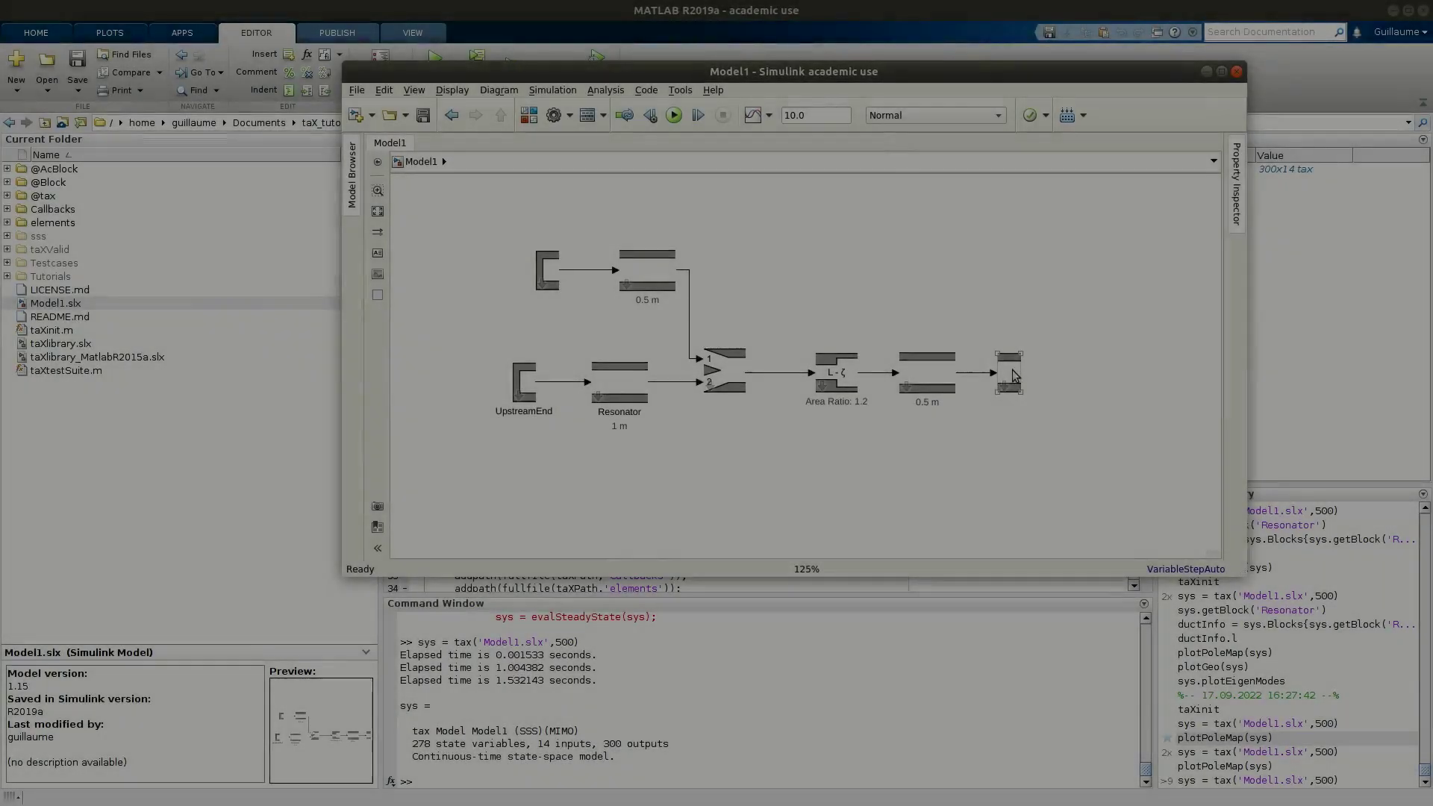
left_click(969, 424)
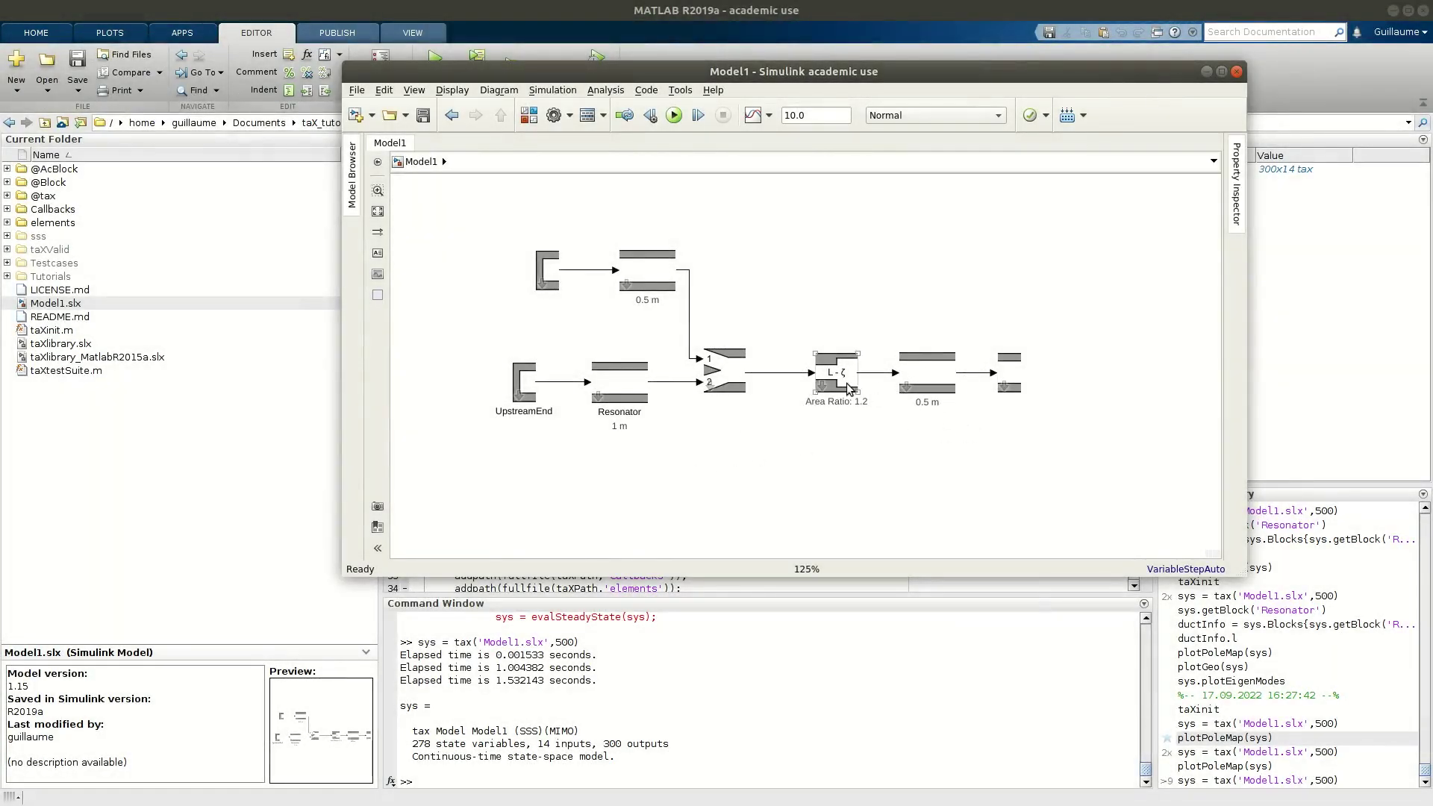
left_click(527, 378)
left_click(568, 390)
left_click(521, 390)
left_click(536, 404)
left_click(1006, 388)
left_click(974, 430)
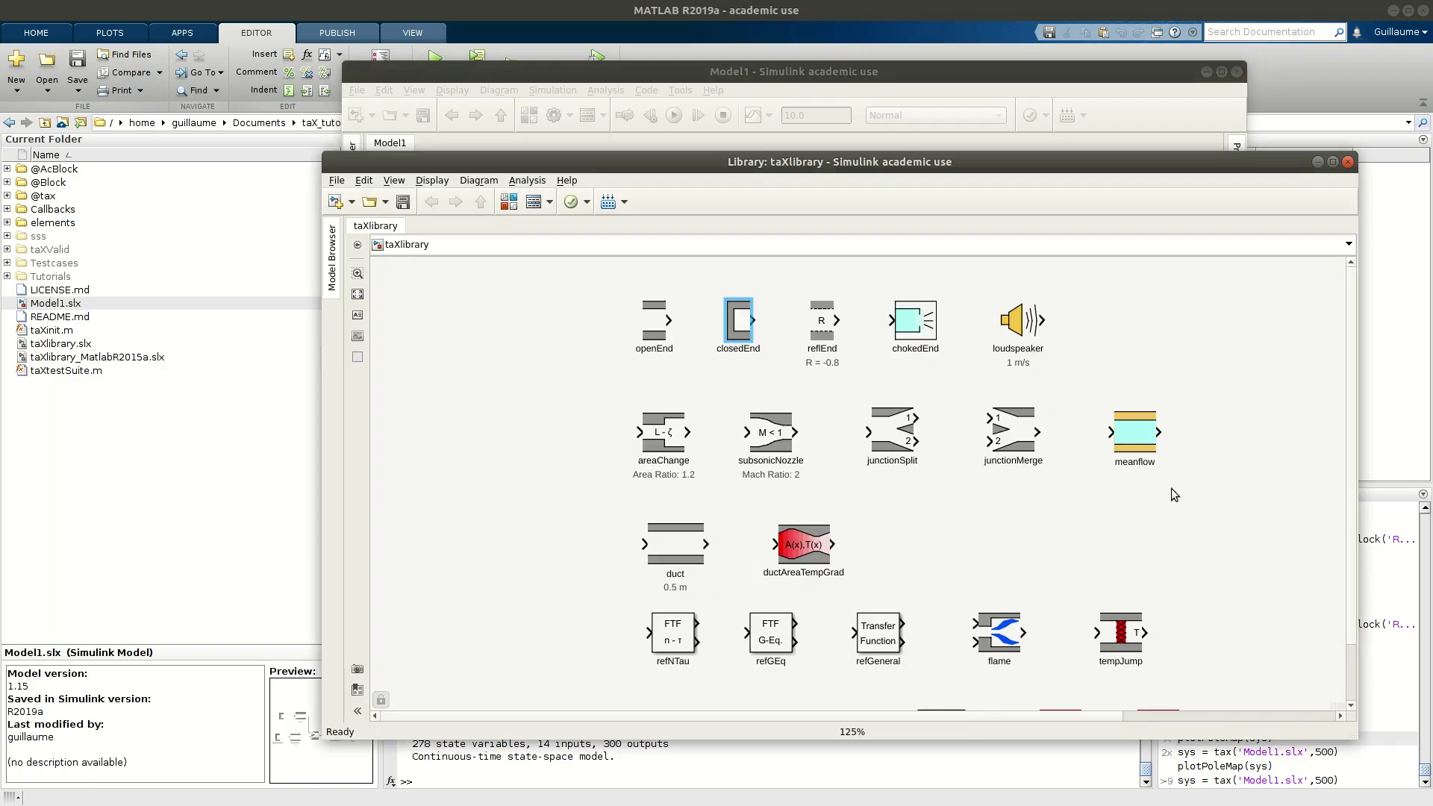
- Copy a meanflow block from taXlibrary into the empty area below the Model1 network and open its parameters
left_click(1173, 494)
left_click_drag(1044, 163, 909, 209)
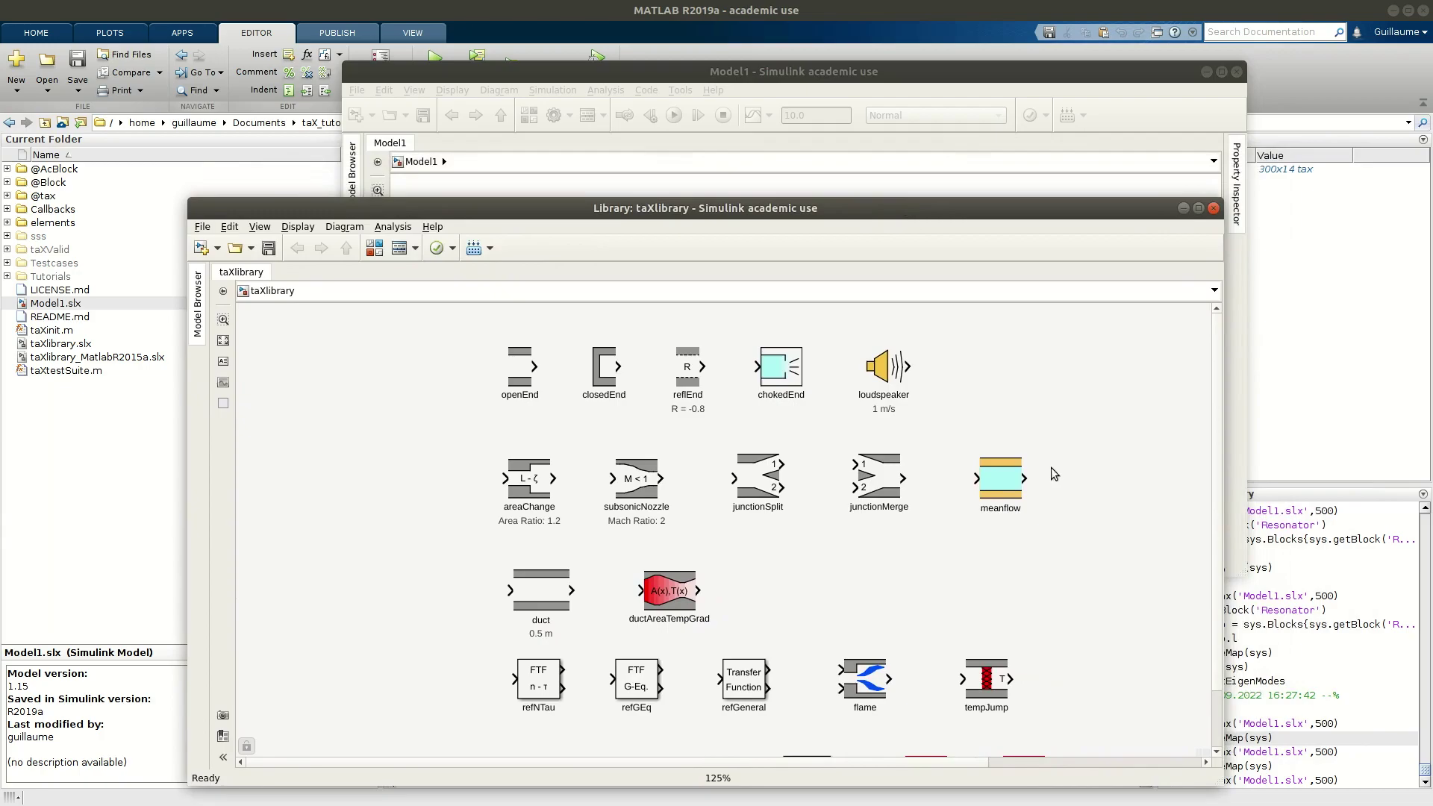
left_click(1011, 71)
key("ctrl+v")
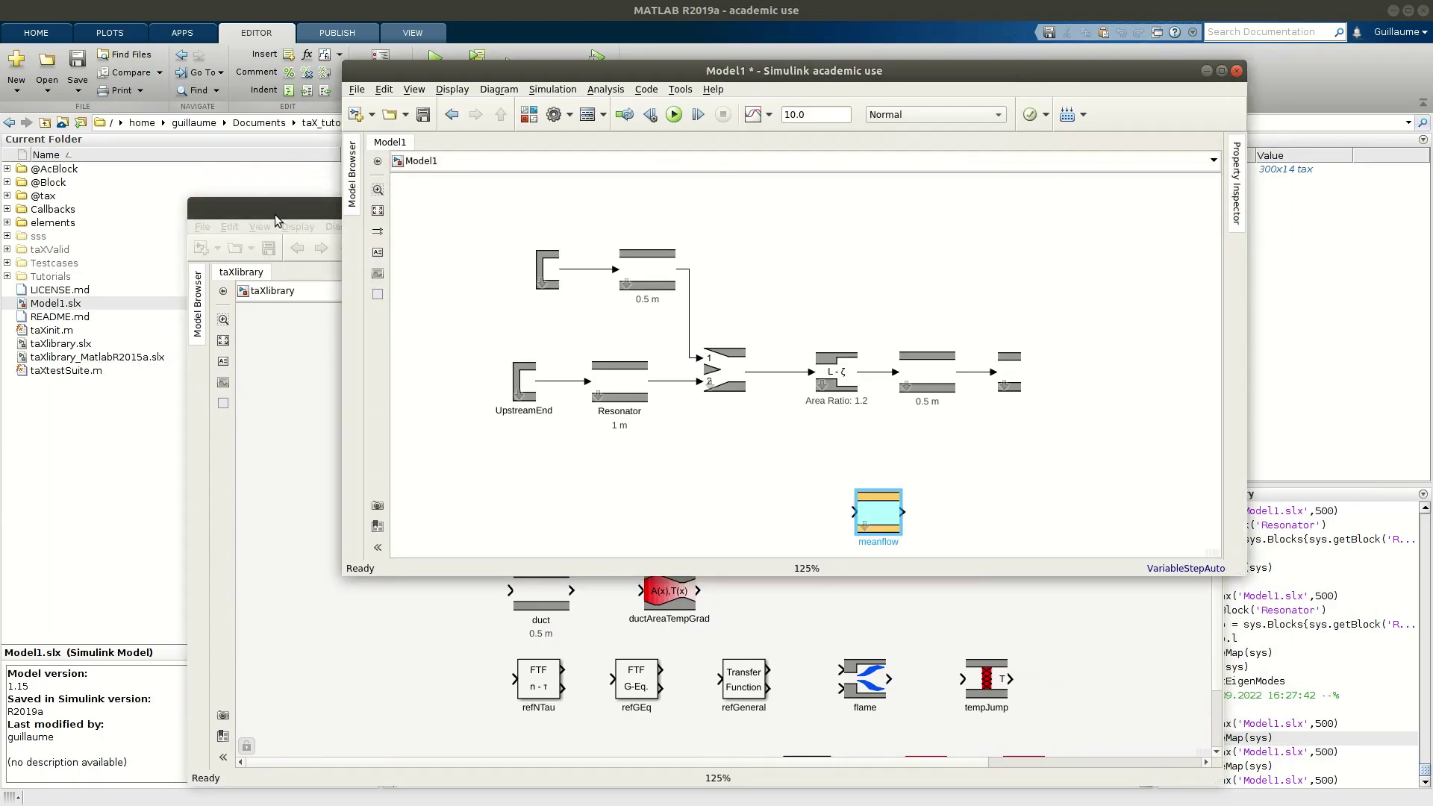
middle_click(275, 214)
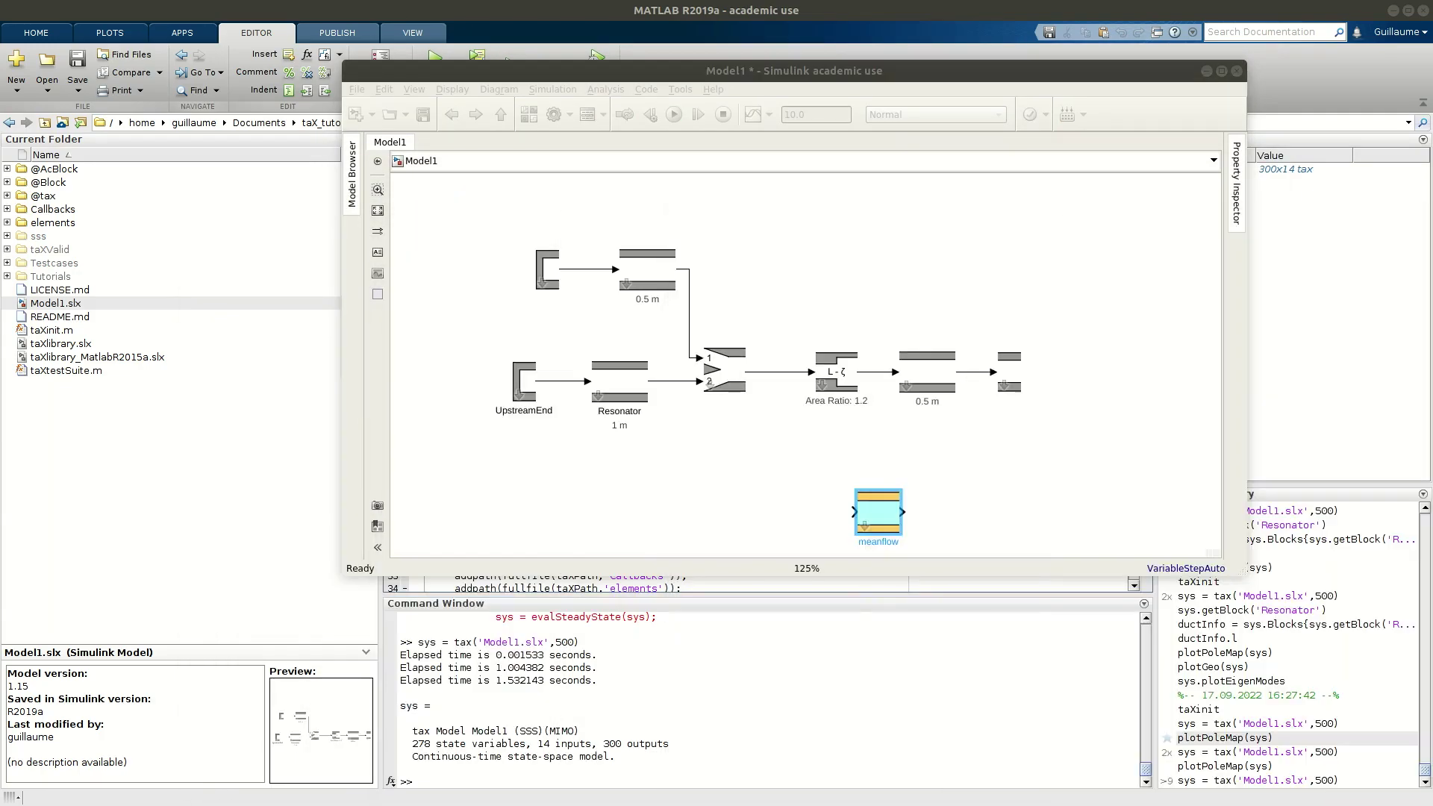
scroll(886, 463, "down", 1)
double_click(871, 470)
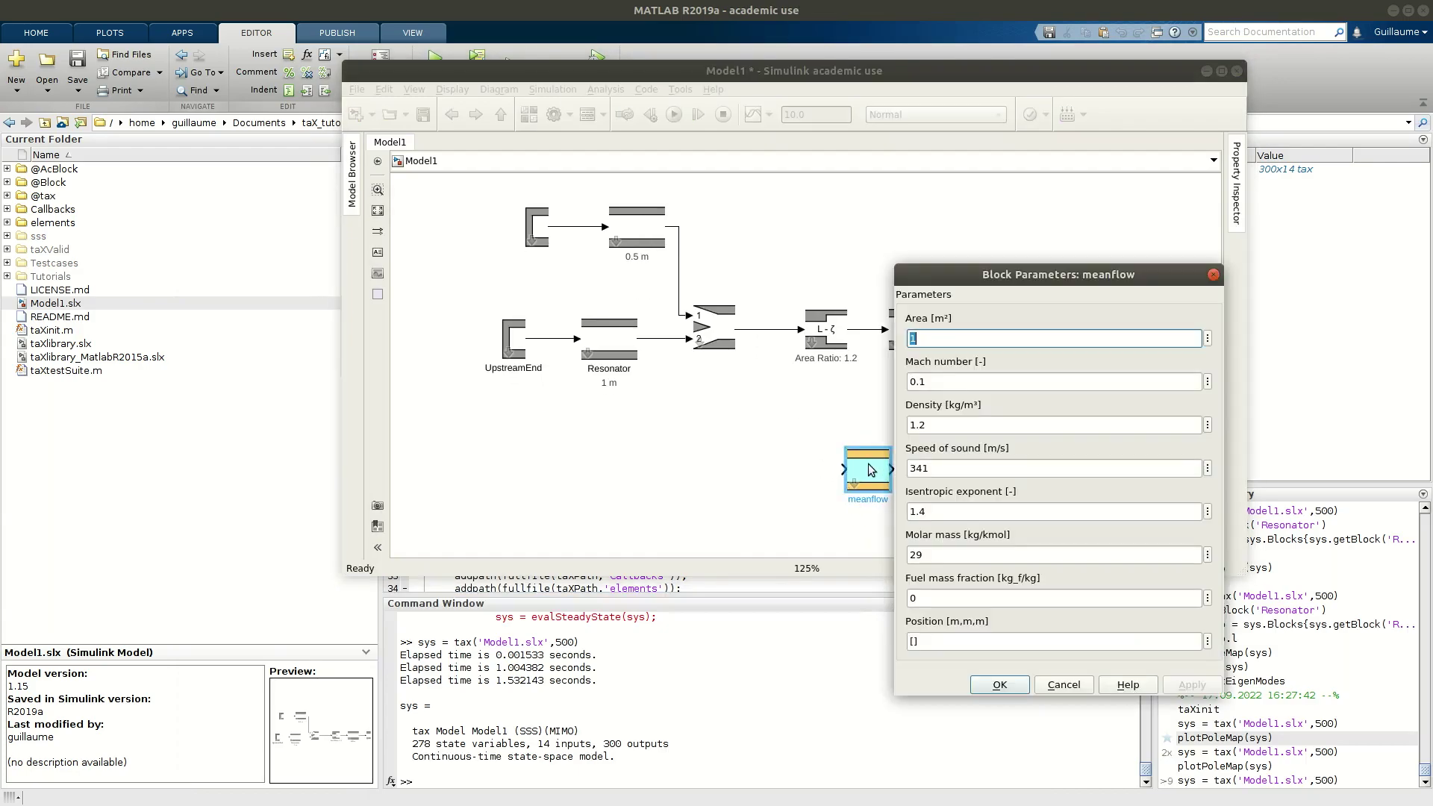
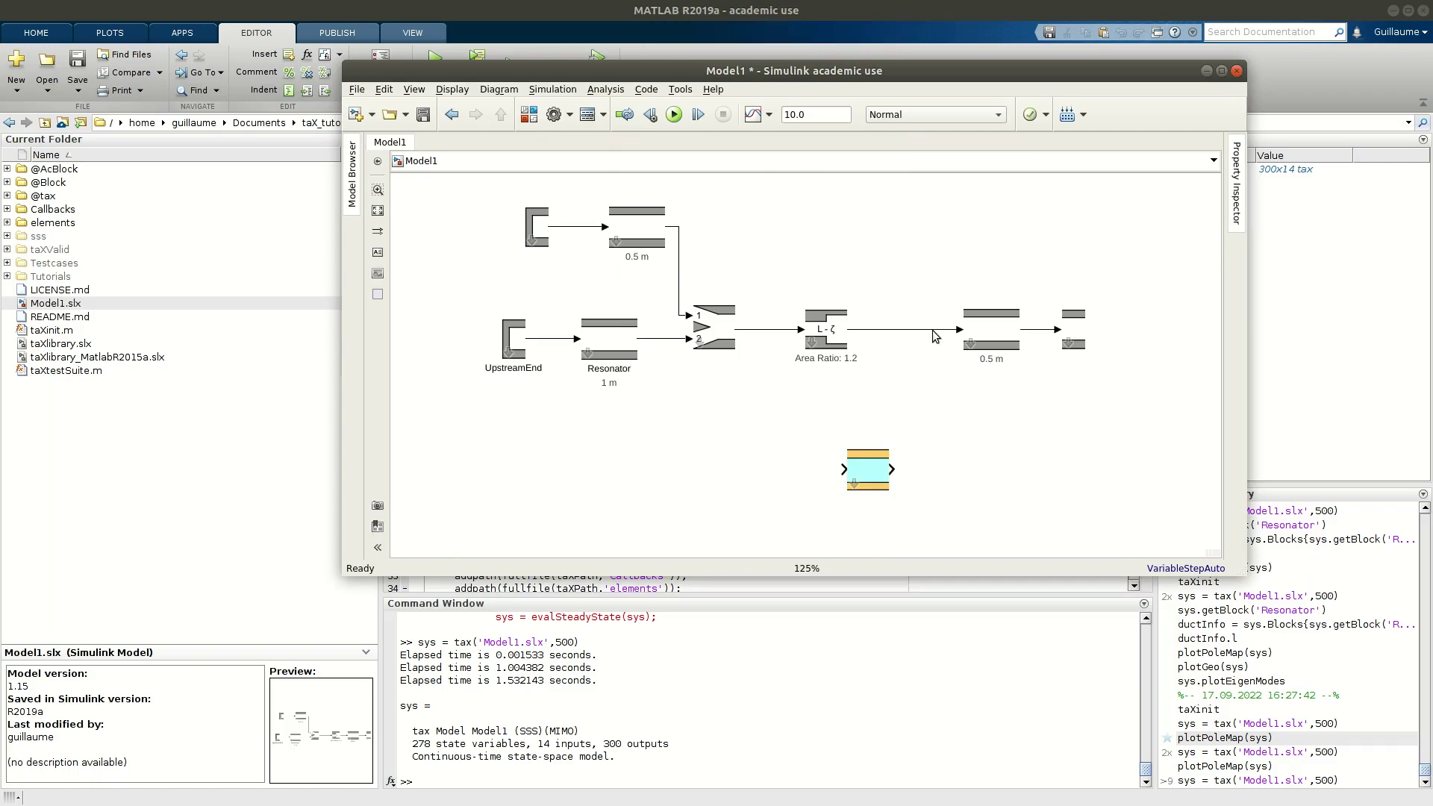
- Replace the line between the area change and the downstream 0.5 m duct with the meanflow block, connected on both sides
left_click(899, 330)
key("Delete")
left_click_drag(868, 477, 898, 336)
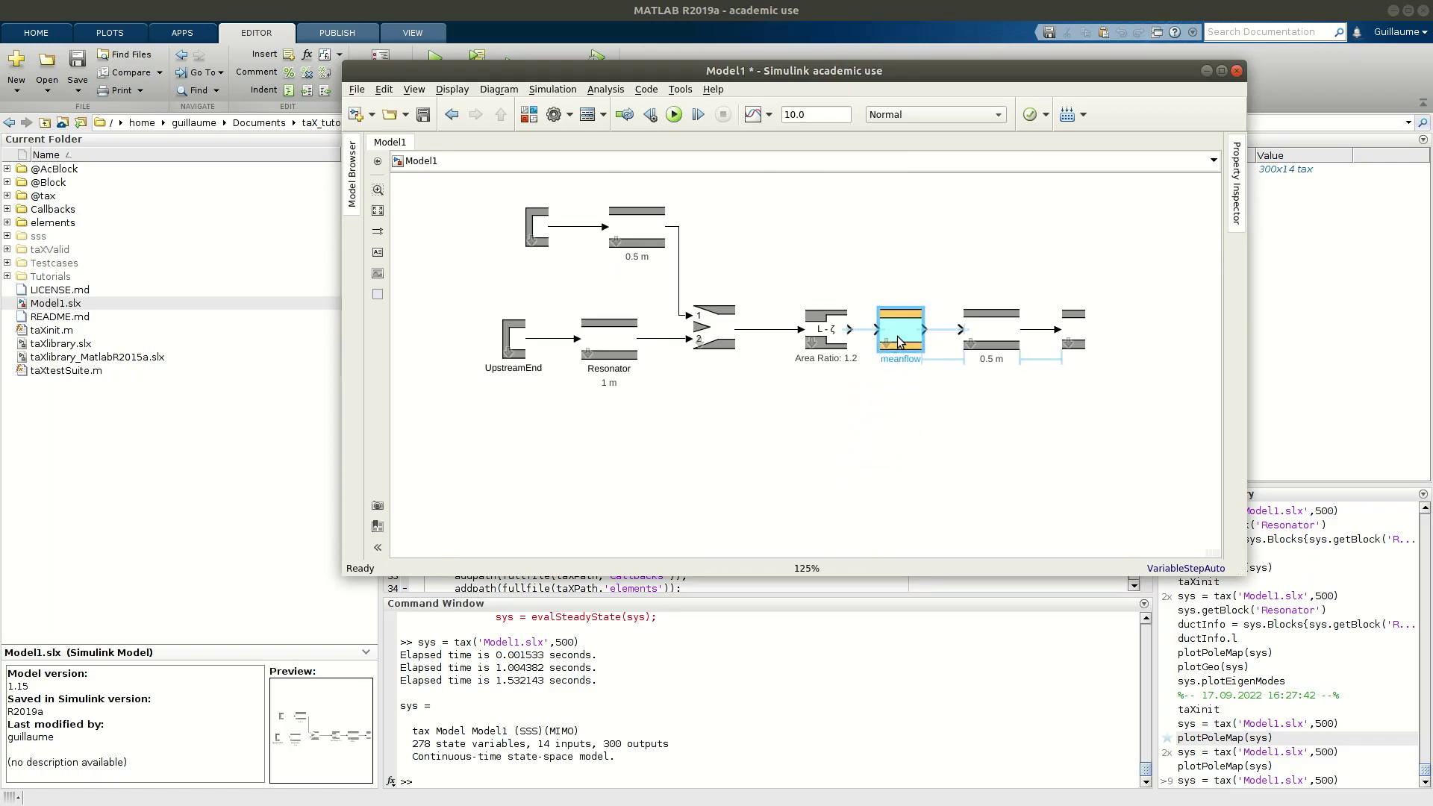
left_click(938, 333)
left_click(948, 385)
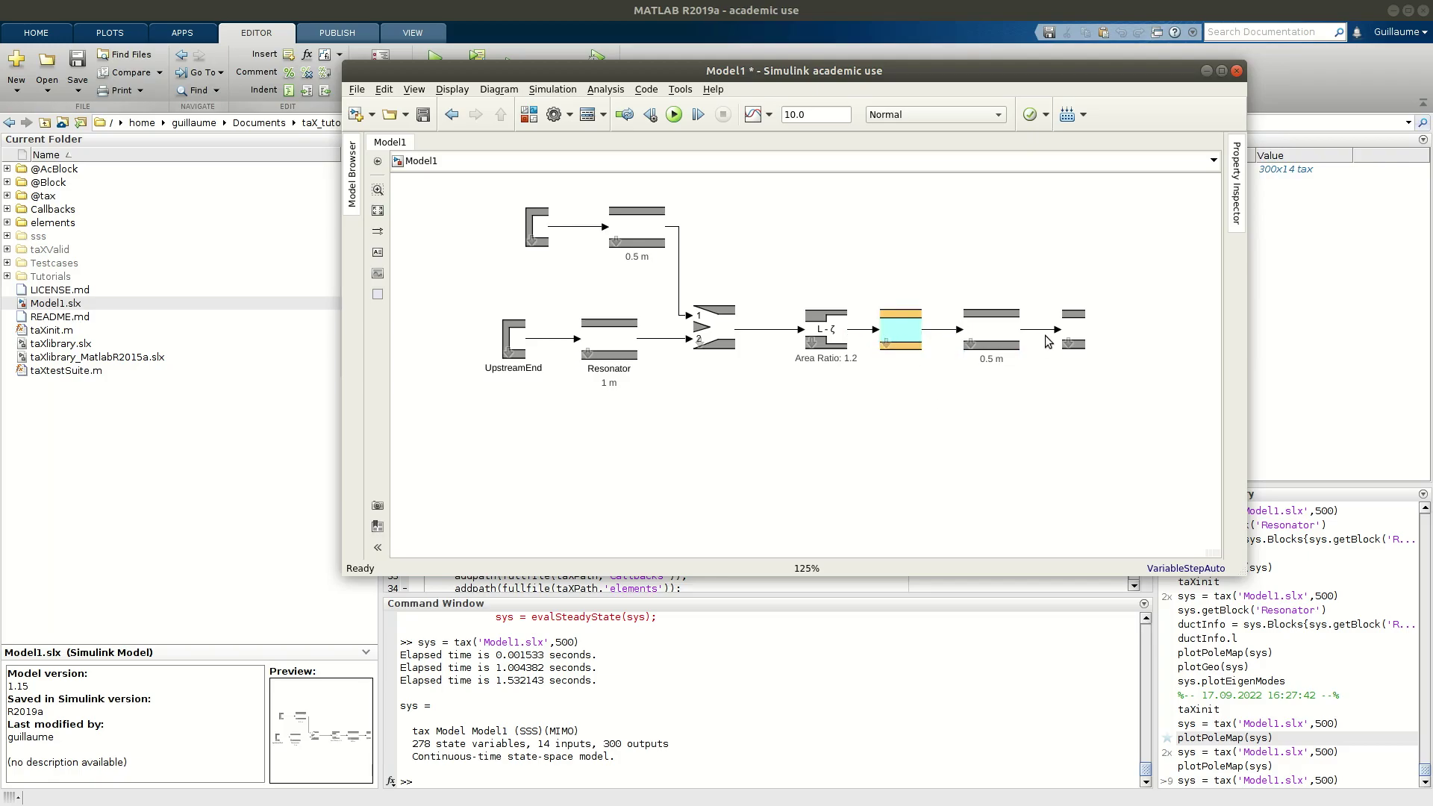
- Set the meanflow block's area, density, speed of sound, isentropic exponent, molar mass and fuel mass fraction to []
left_click(904, 348)
double_click(900, 334)
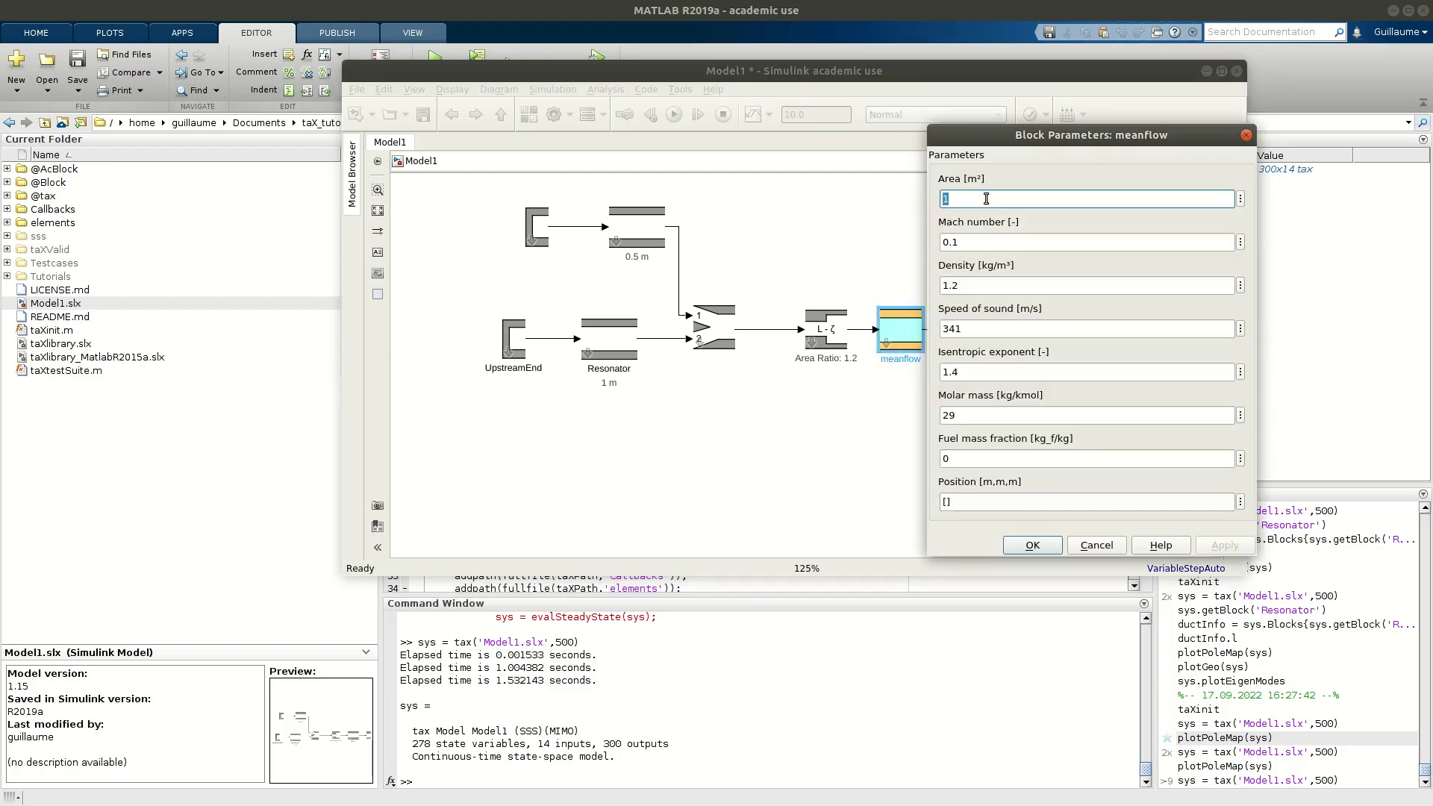
type("[]")
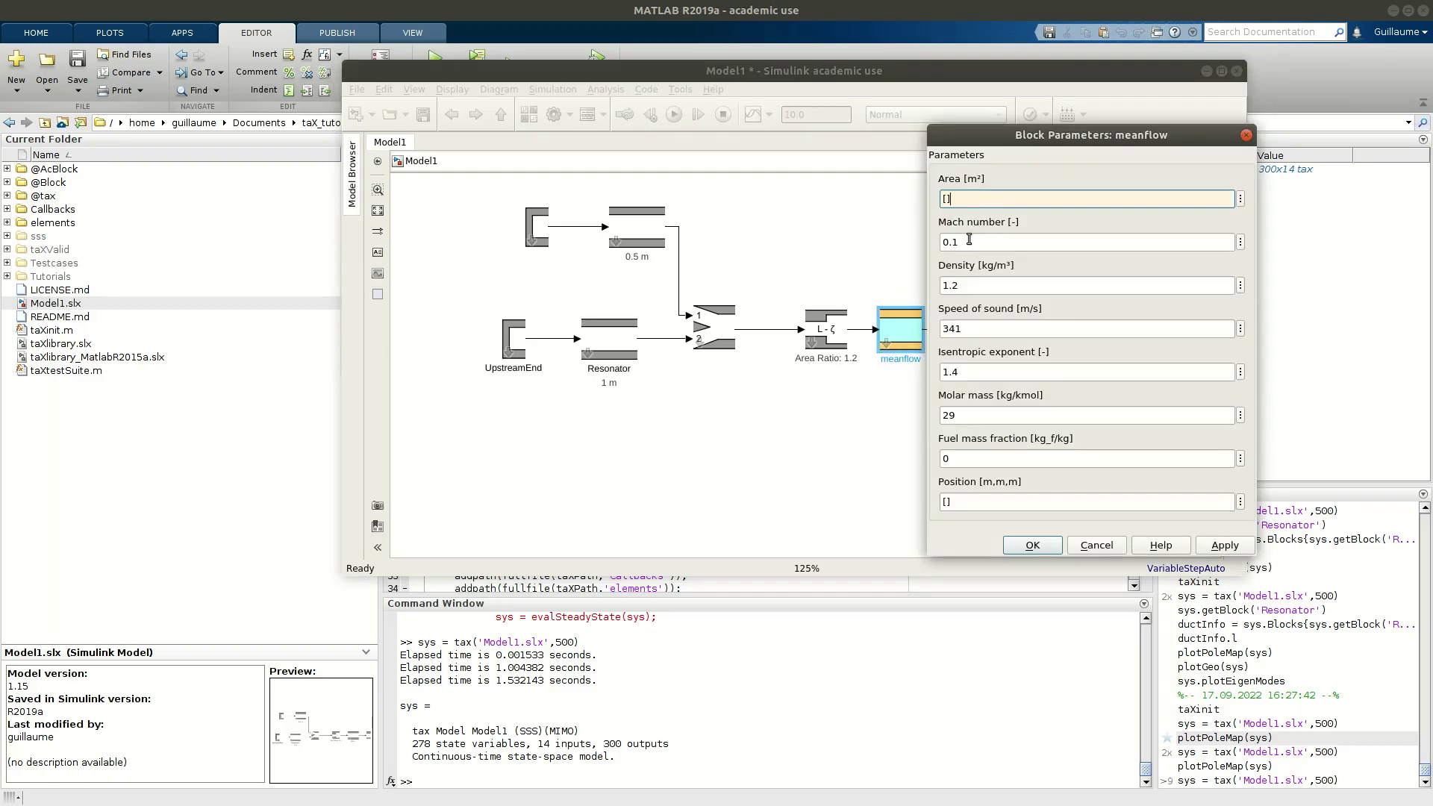
left_click(997, 283)
type("[]")
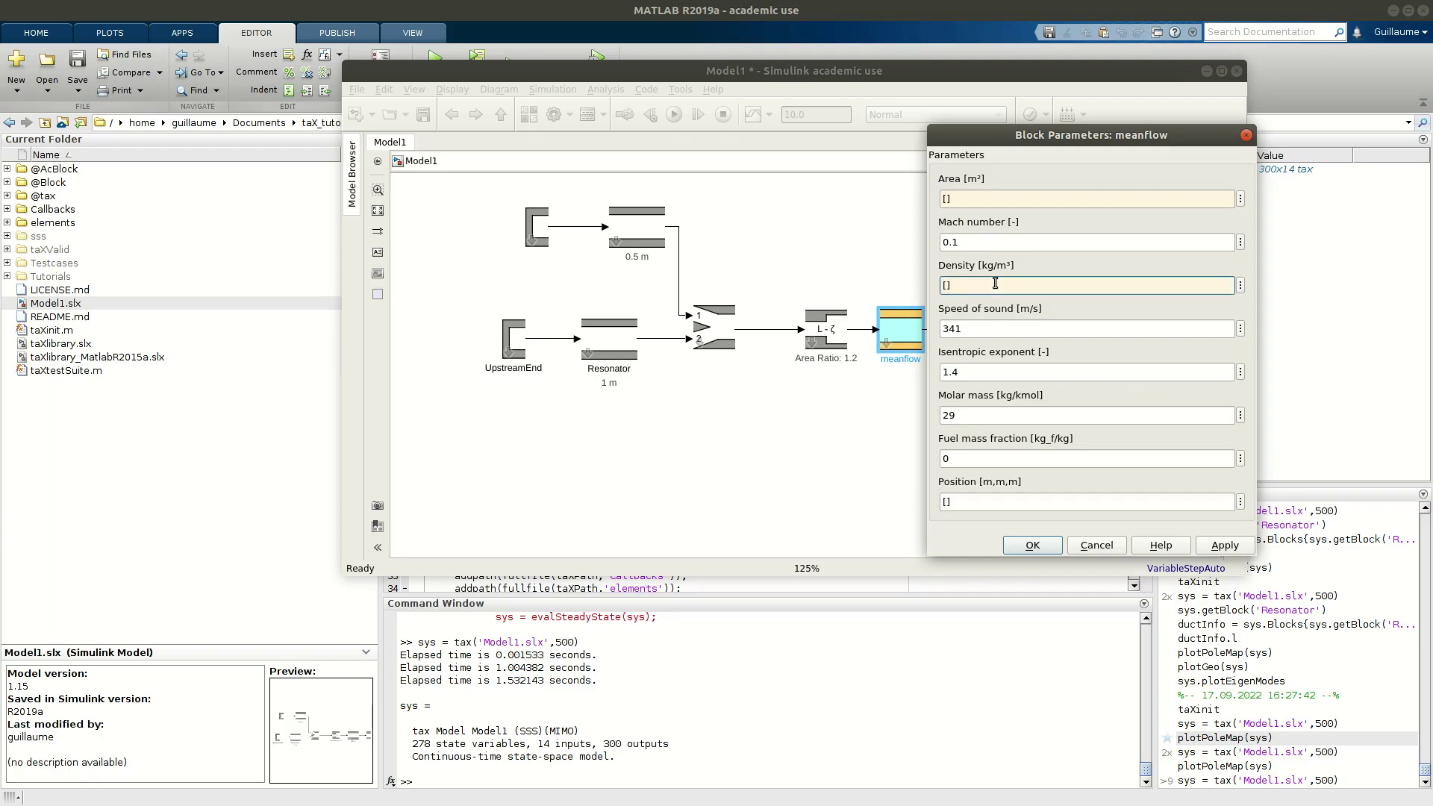
left_click(995, 327)
type("[]")
left_click(977, 371)
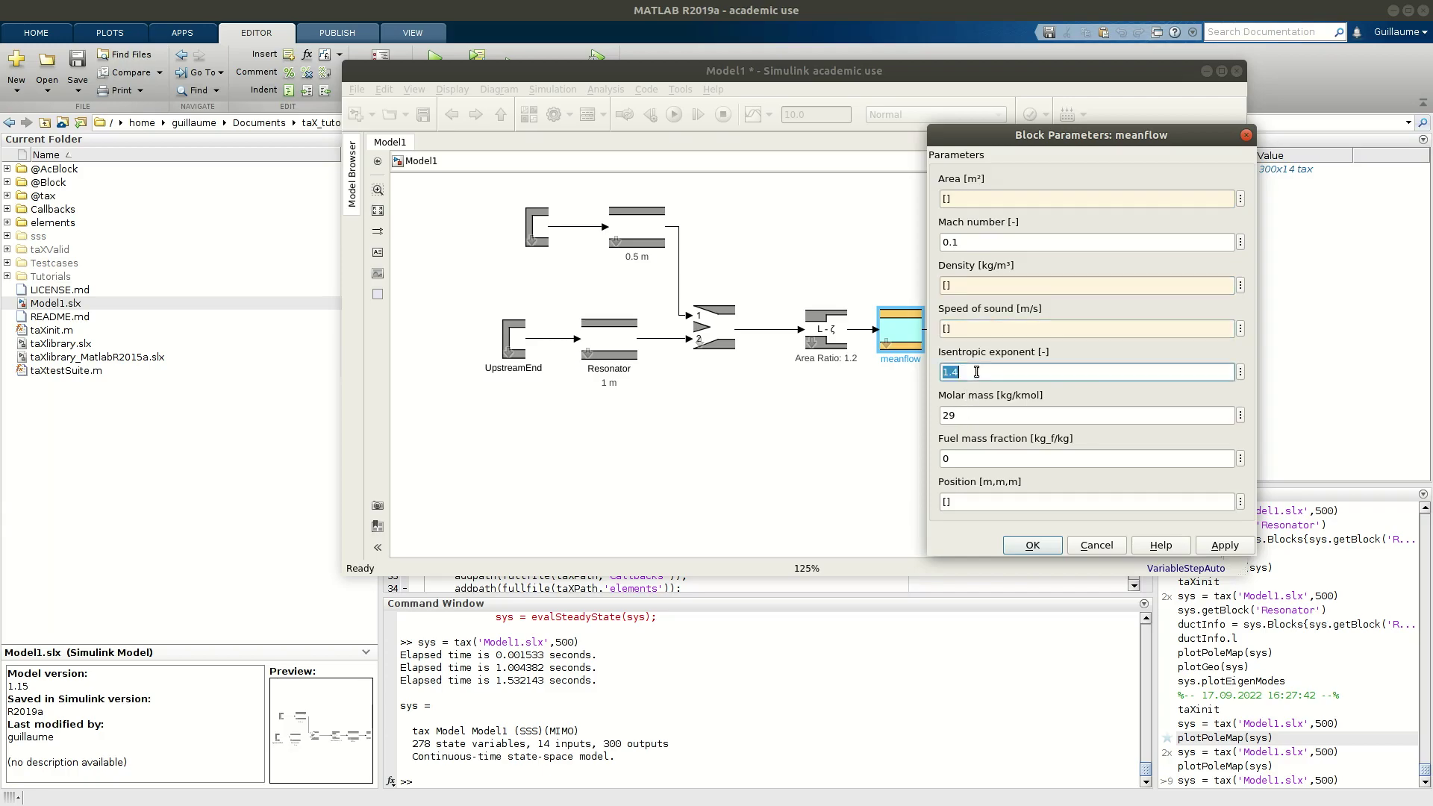
type("[]")
left_click(972, 415)
type("[]")
left_click(978, 457)
type("[]")
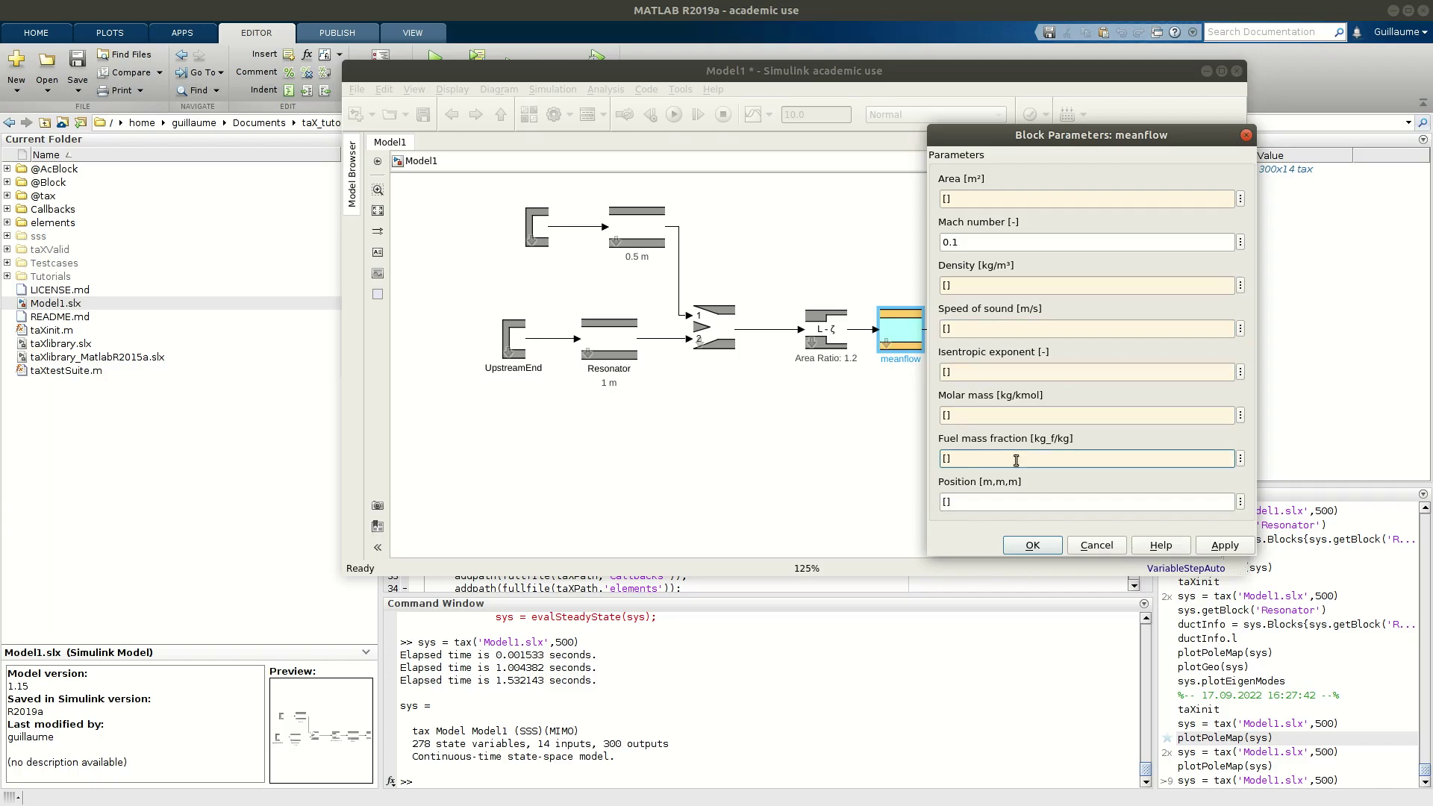
- Set the meanflow block's Mach number to 0.15 and accept its parameters
left_click(980, 240)
left_click(981, 240)
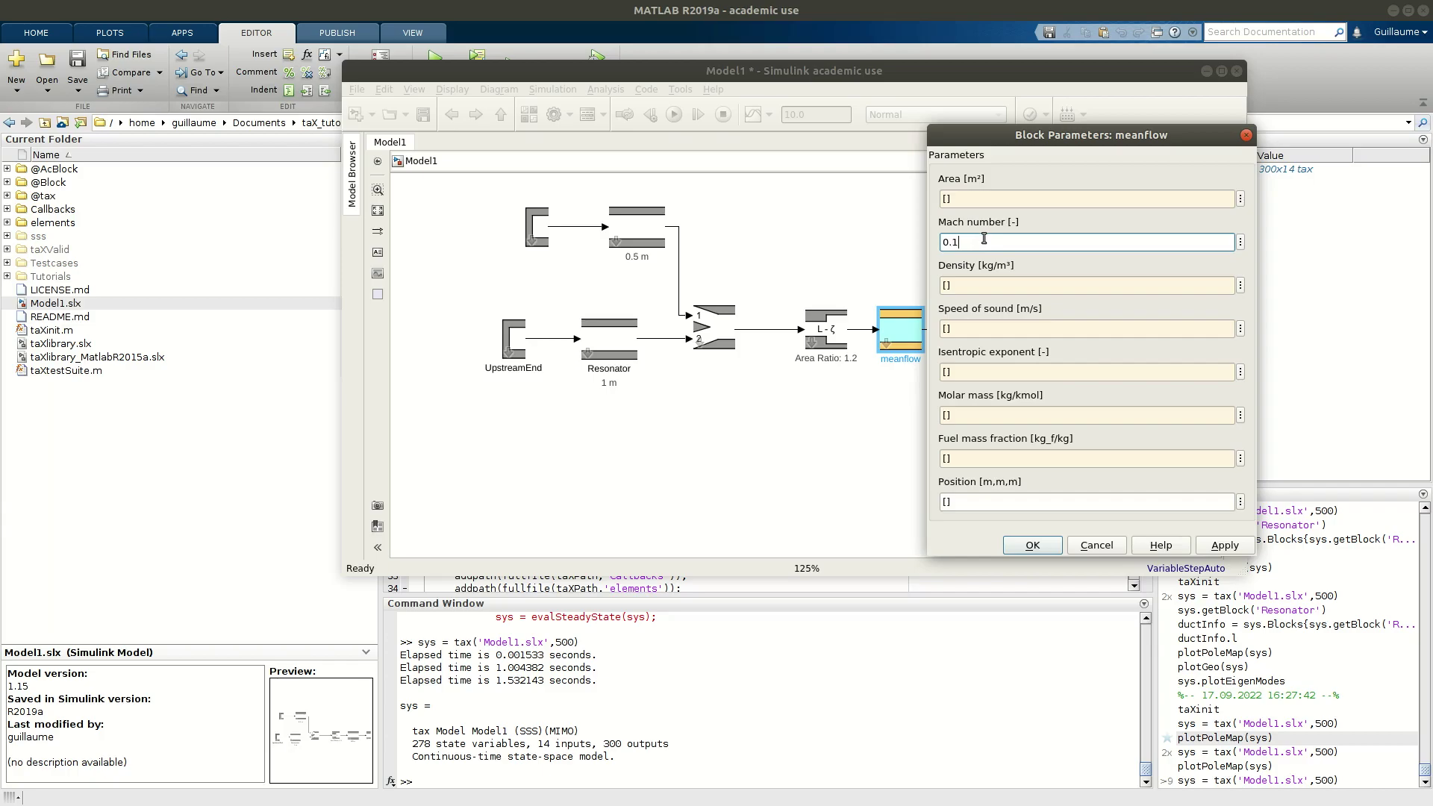
type("5")
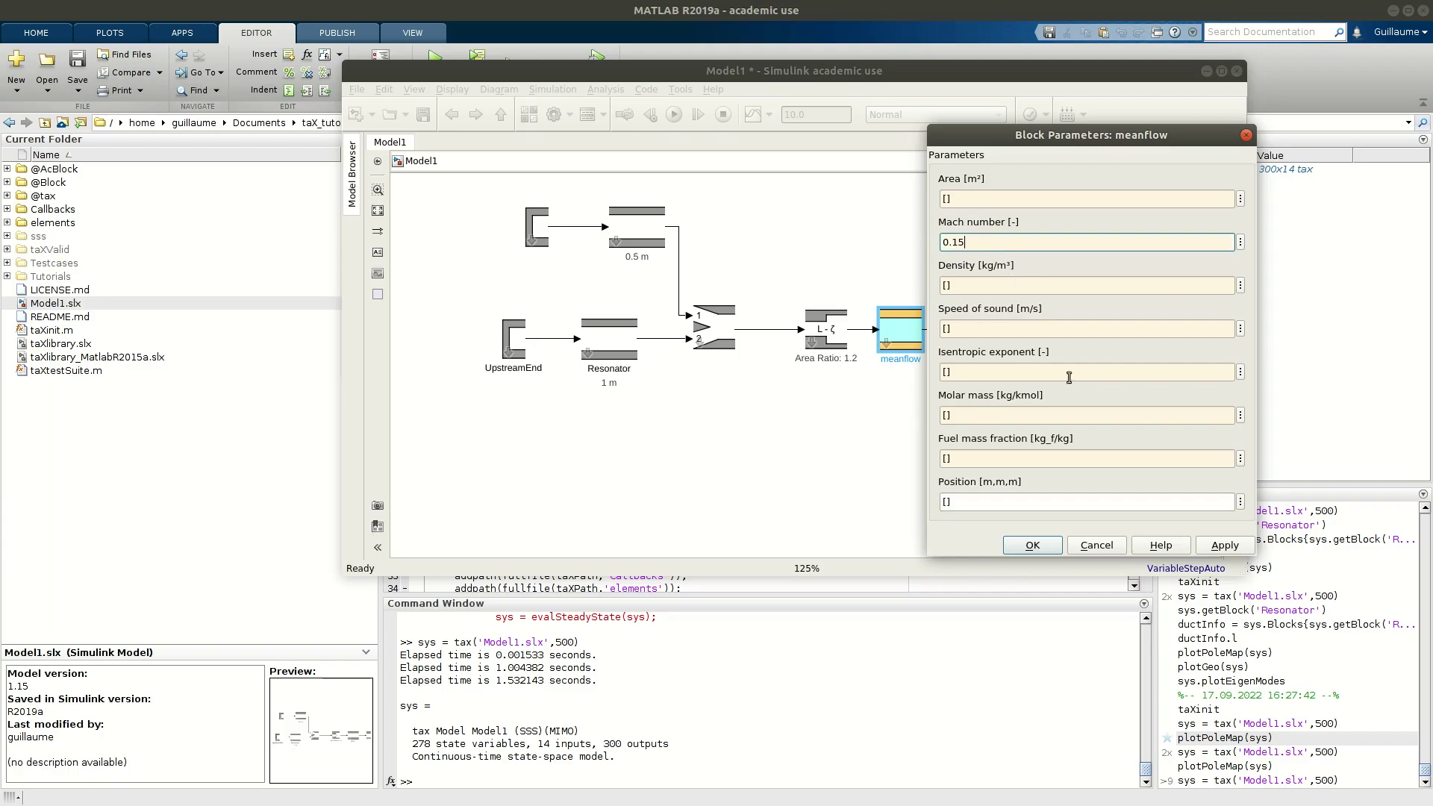
left_click(1223, 549)
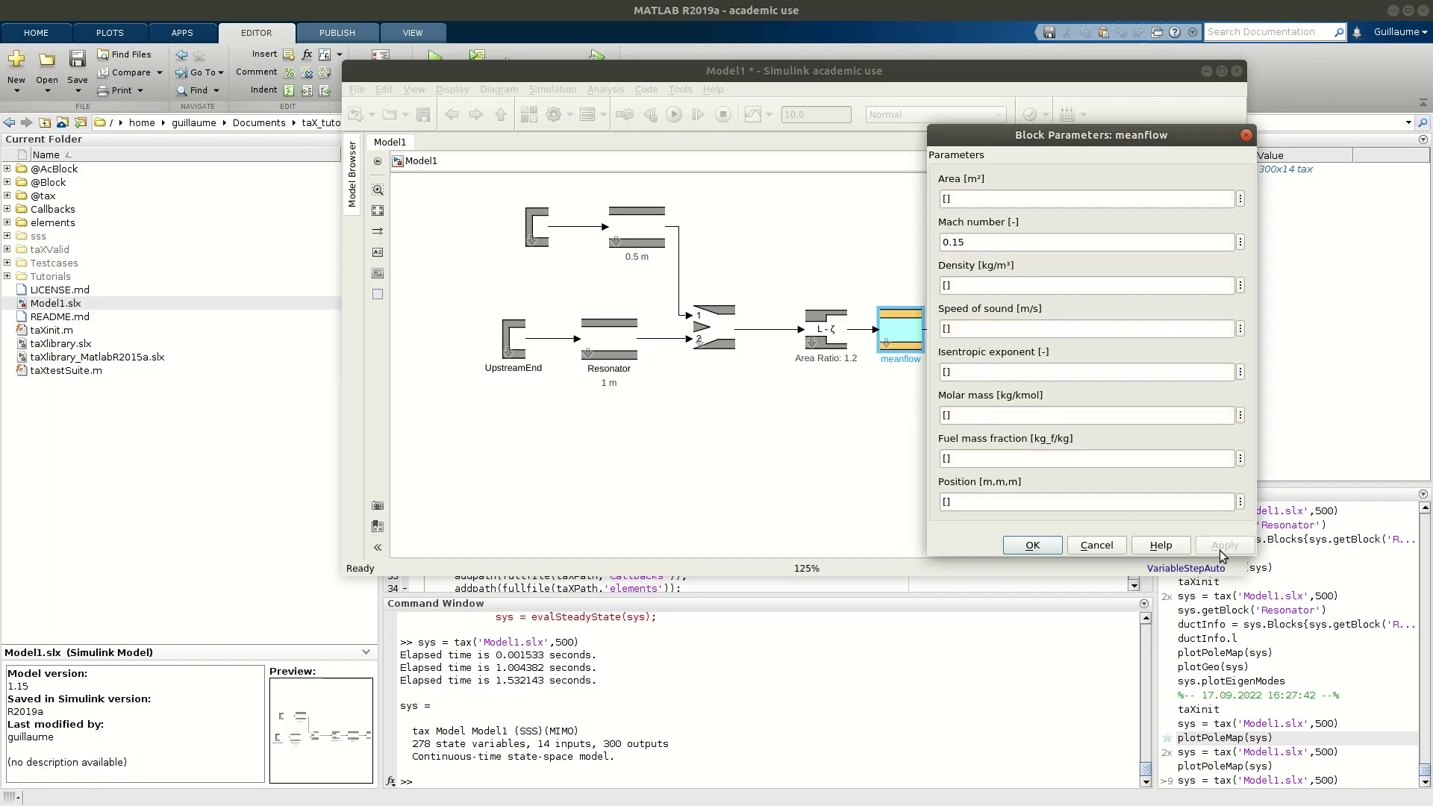
left_click(1043, 548)
left_click(973, 469)
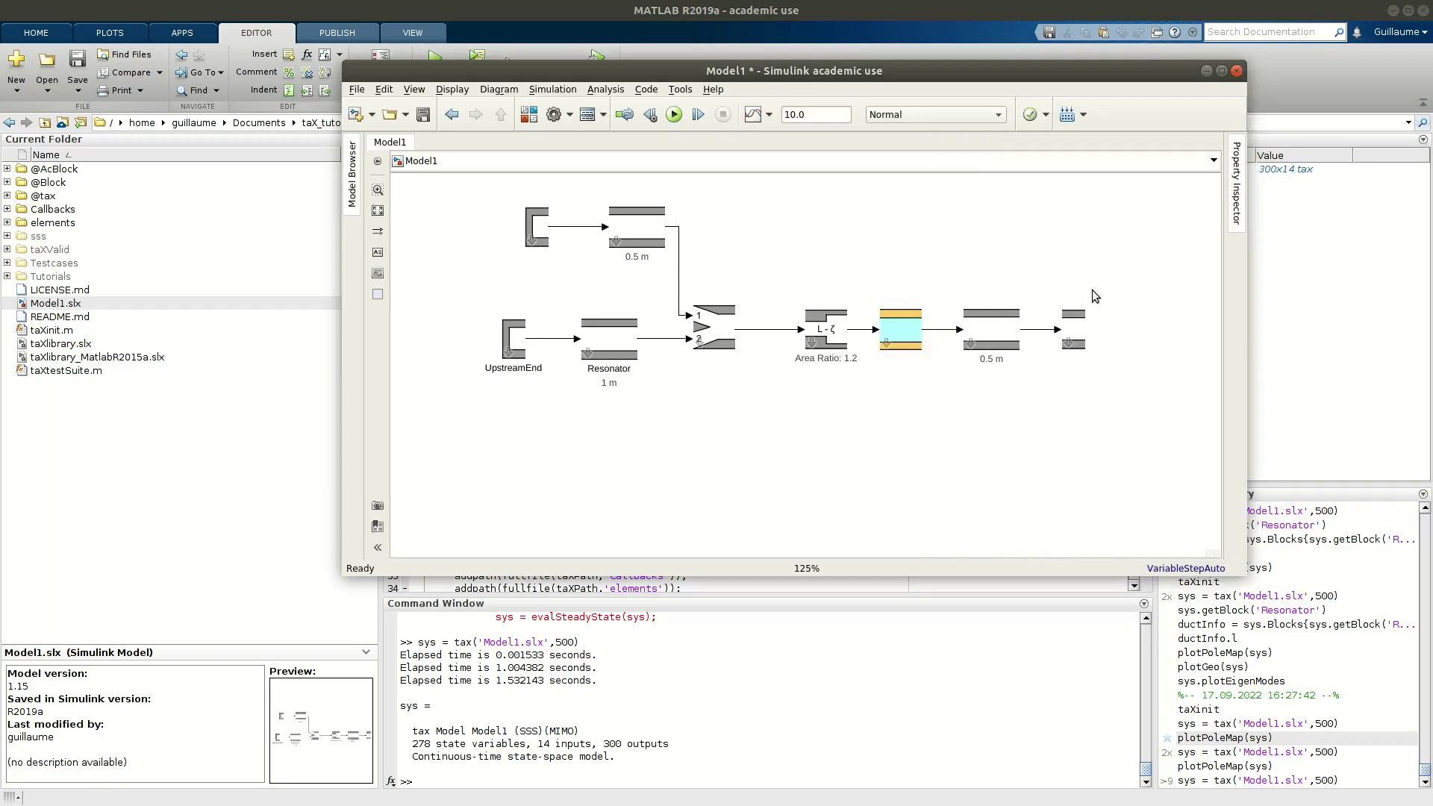
- Check the mean-value parameters of the openEnd block at the network's outlet without changing them
left_click(1075, 330)
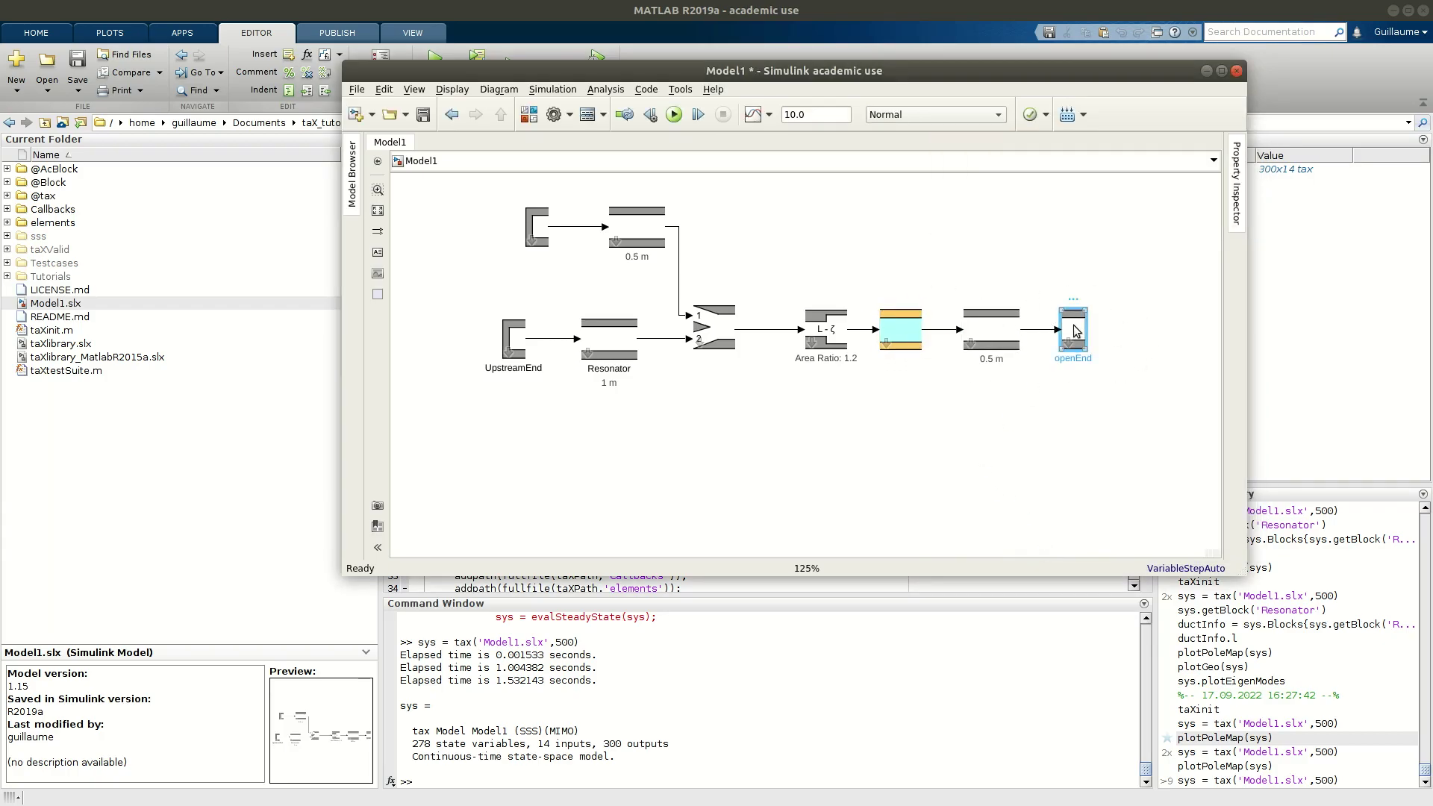
double_click(1075, 330)
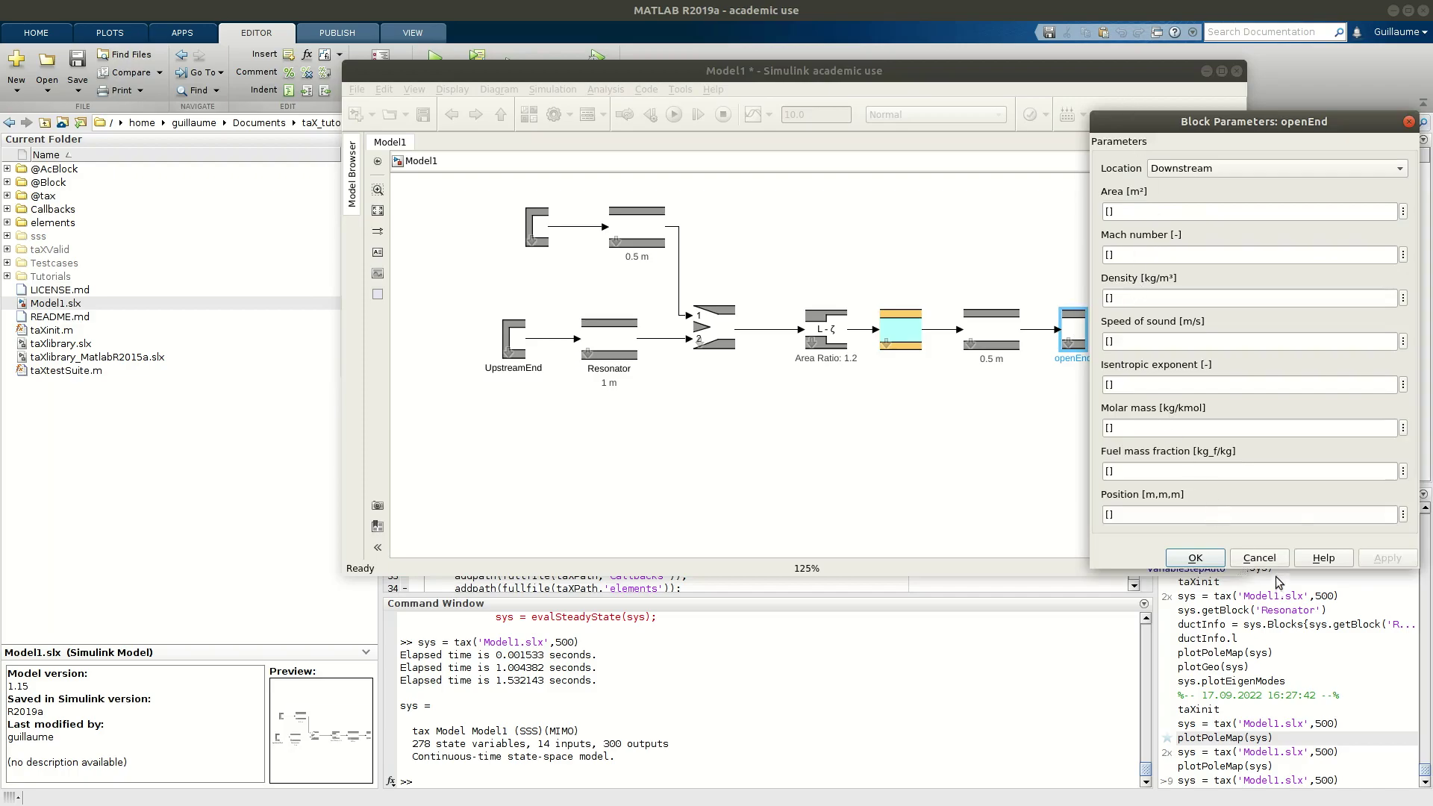
left_click(1259, 558)
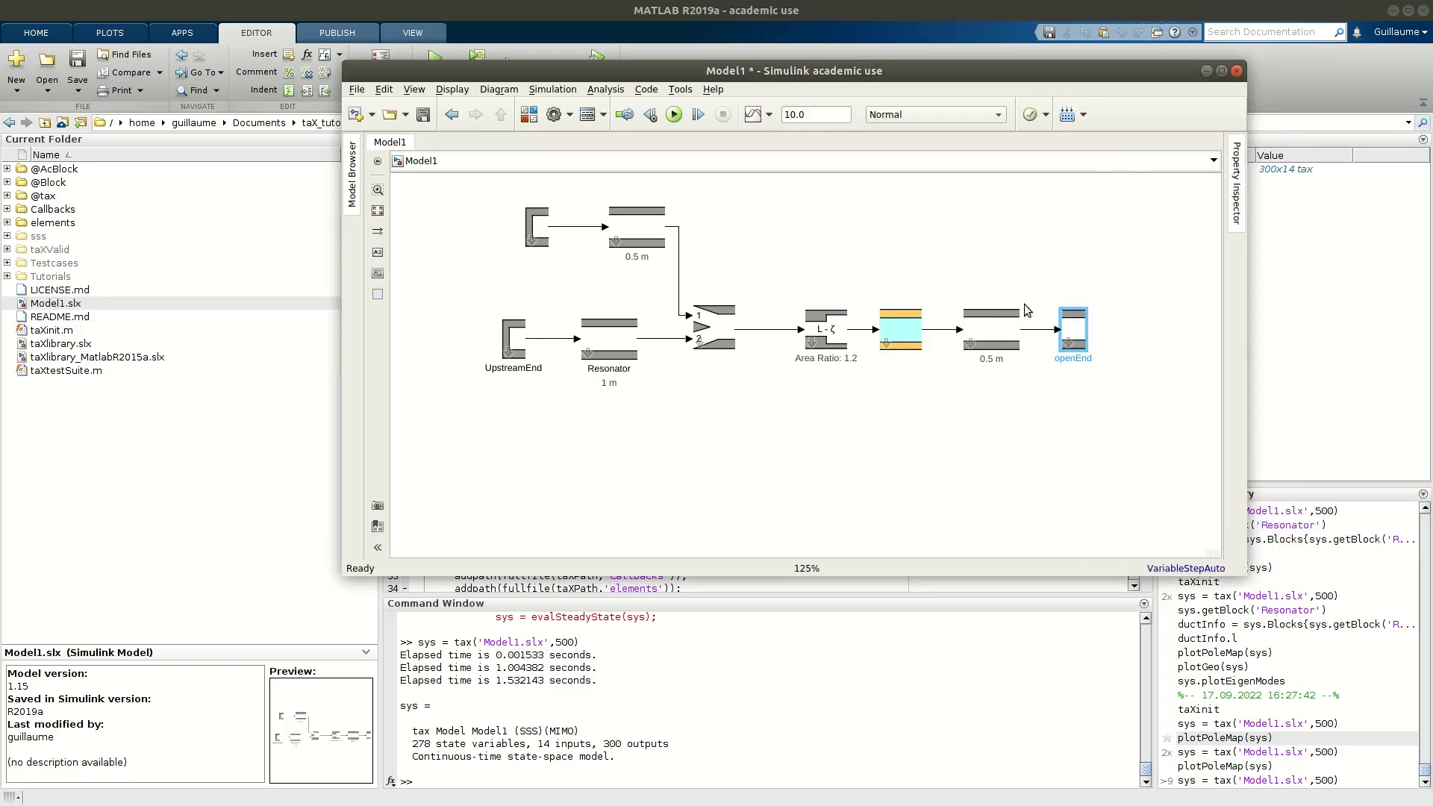
left_click(1123, 348)
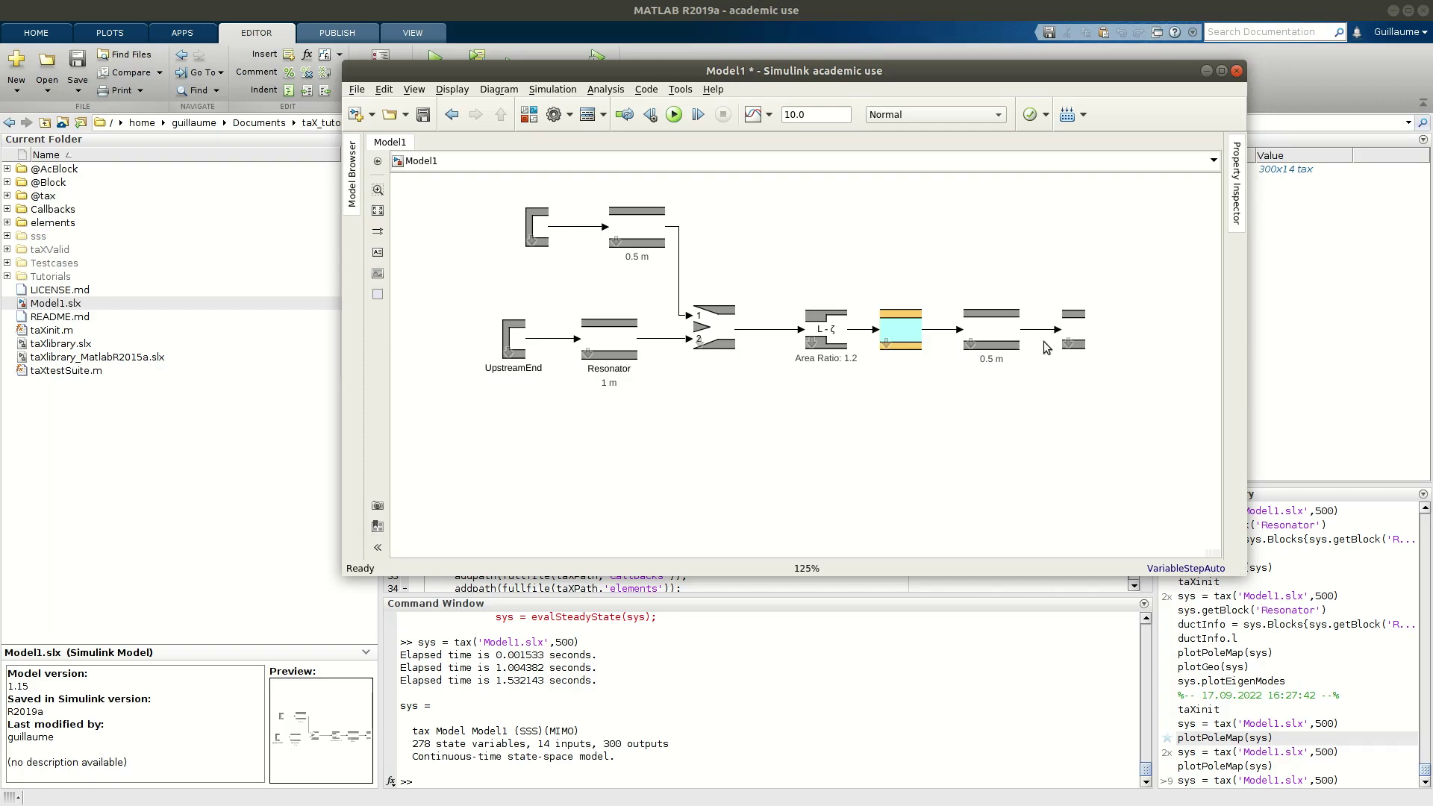
- Save Model1 with the connected meanflow block and rerun sys = tax('Model1.slx',500)
left_click(881, 329)
left_click(423, 114)
left_click(465, 780)
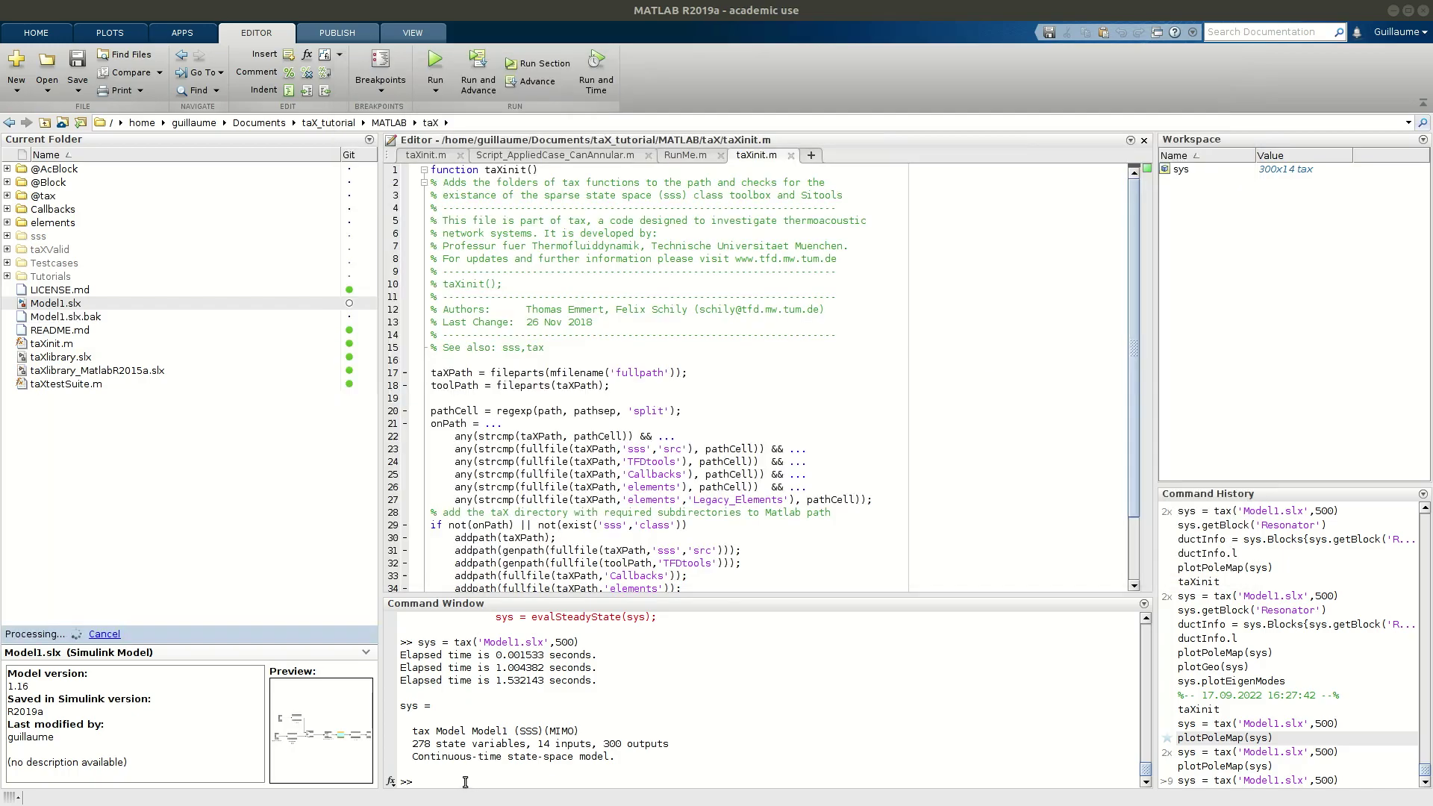
key("Up")
key("Return")
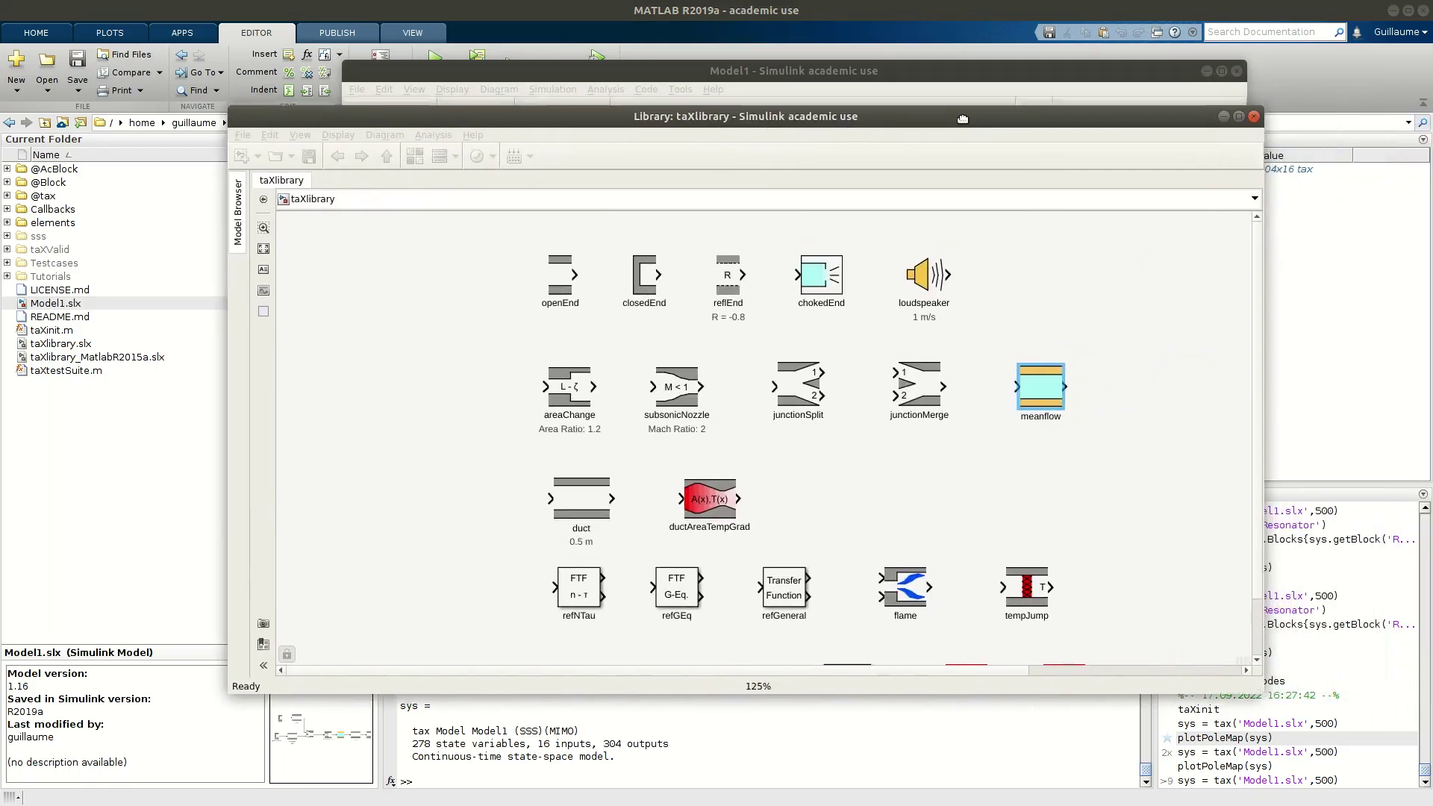
- Copy a tempJump block from taXlibrary into the empty area of Model1 below the downstream 0.5 m duct
mouse_move(1072, 151)
left_mouse_down()
mouse_move(1024, 204)
mouse_move(1046, 253)
mouse_move(1028, 266)
mouse_move(1082, 199)
mouse_move(1067, 177)
left_mouse_up()
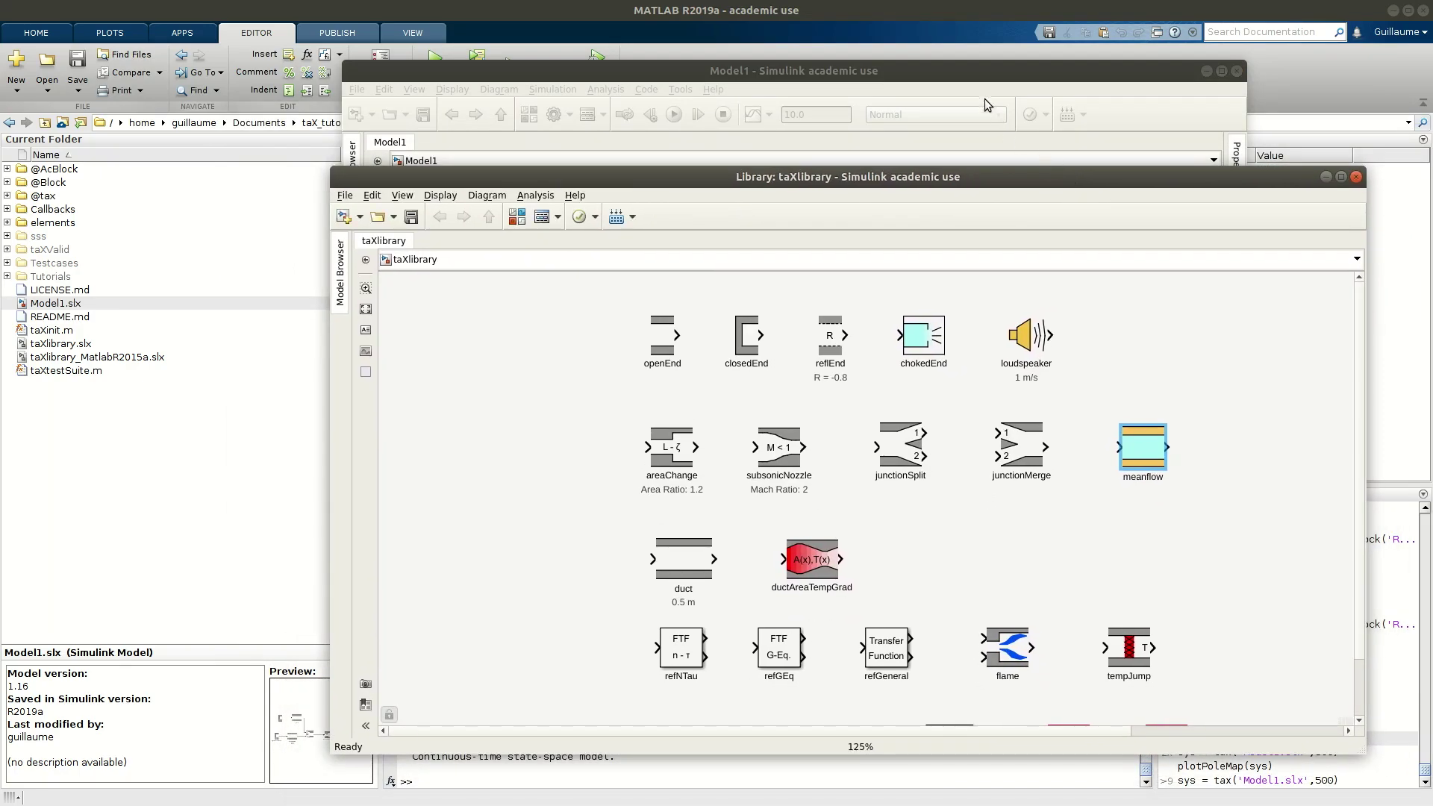
left_click(971, 73)
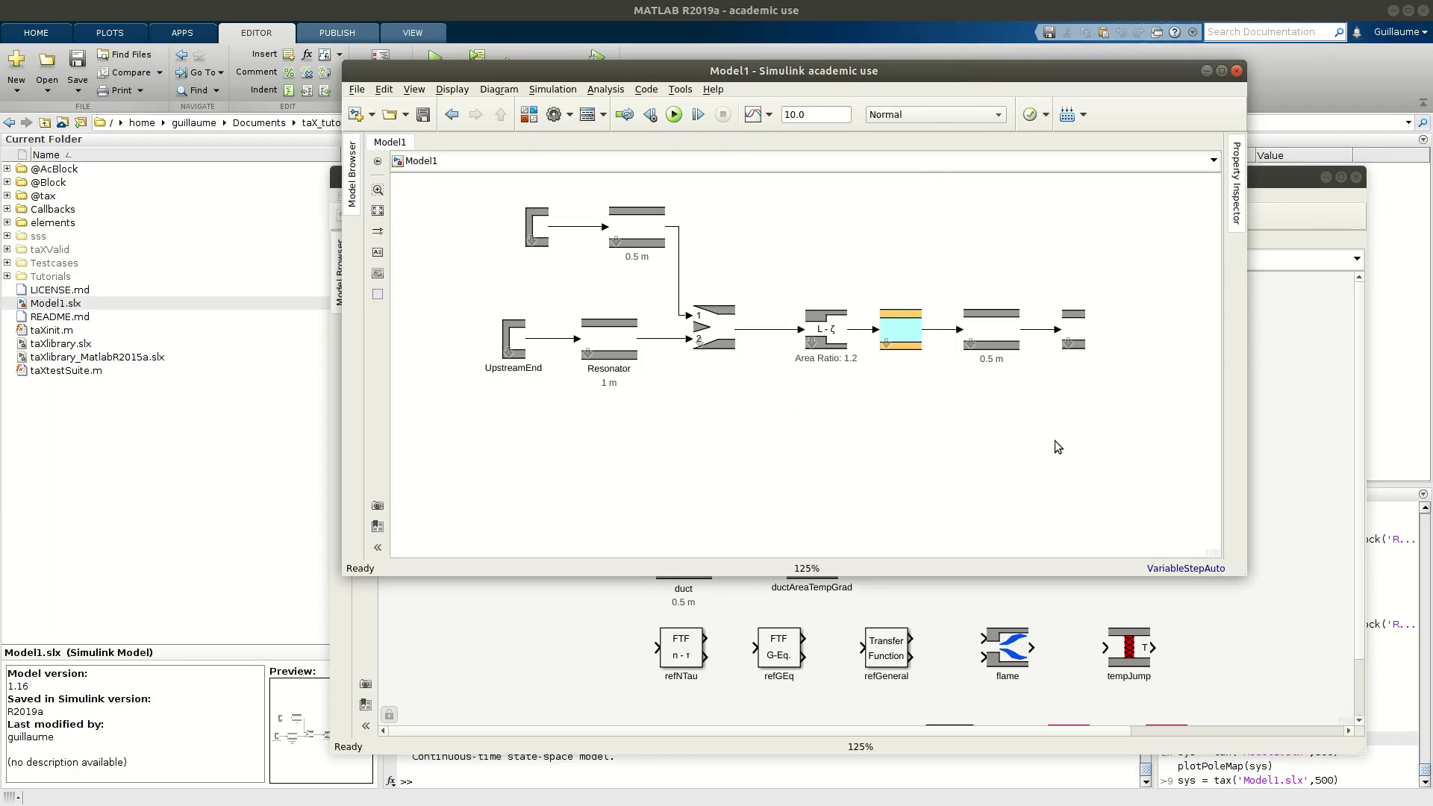
left_click_drag(1054, 441, 1007, 441)
left_click(1214, 643)
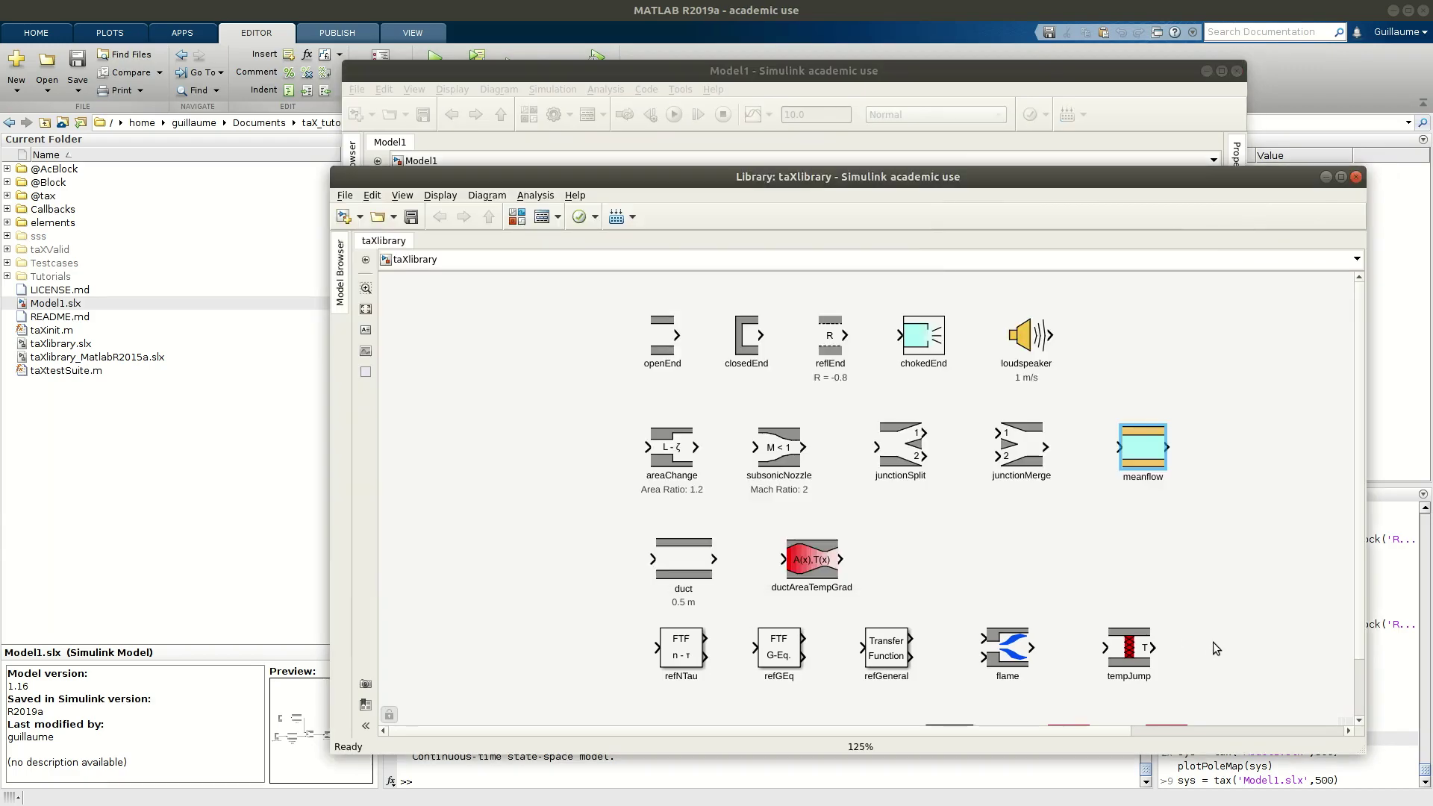
left_click_drag(1021, 575, 1033, 527)
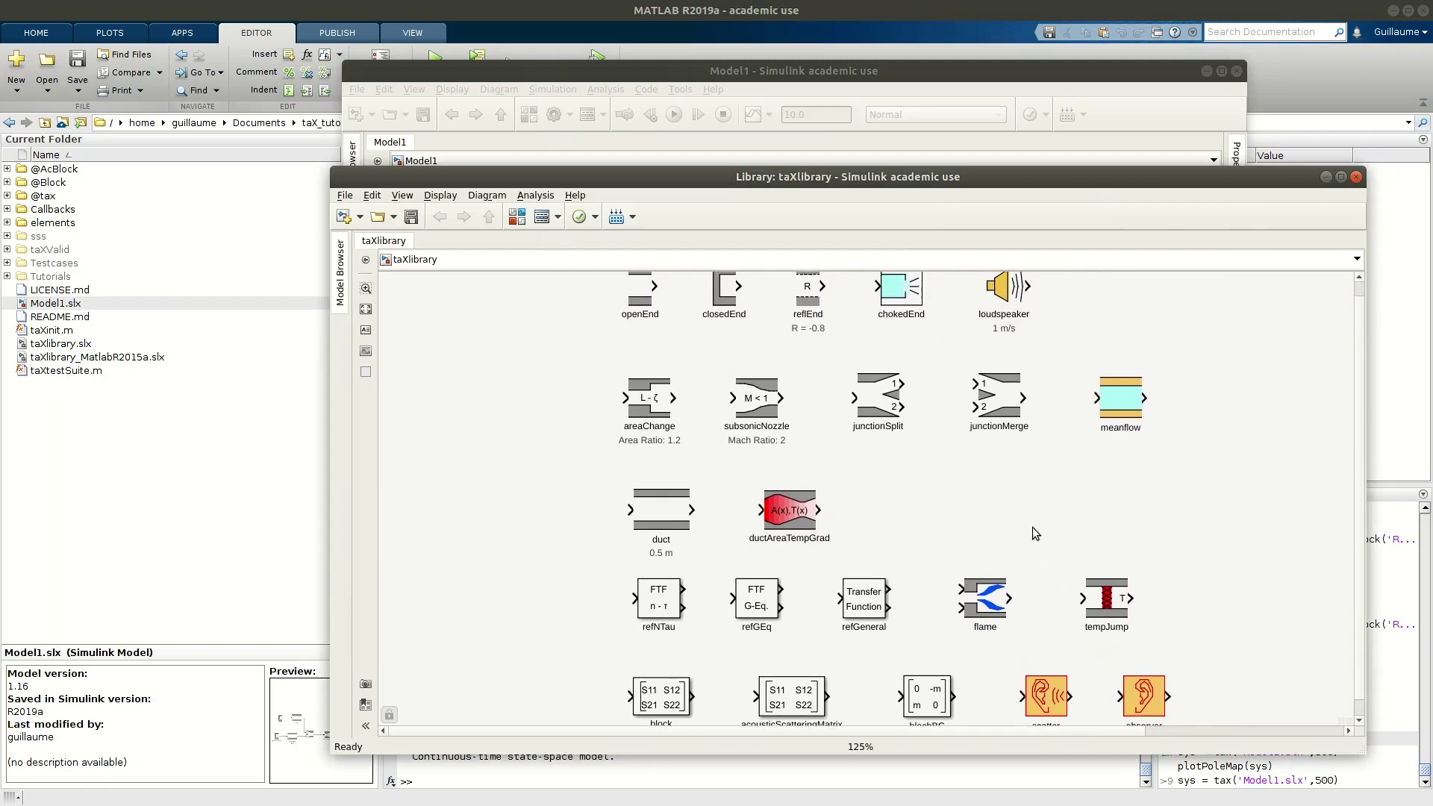
left_click(1104, 610)
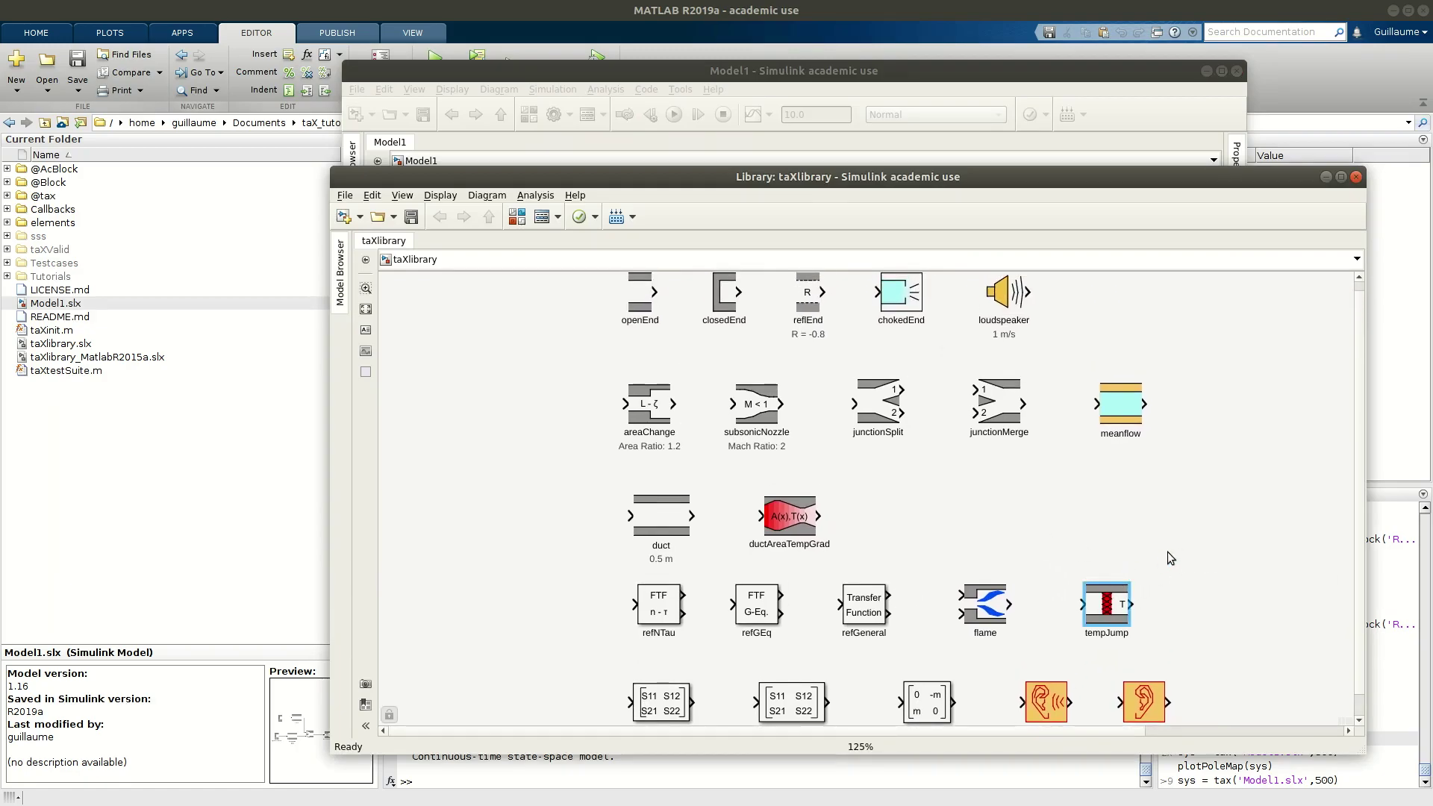
key("ctrl+c")
left_click(956, 102)
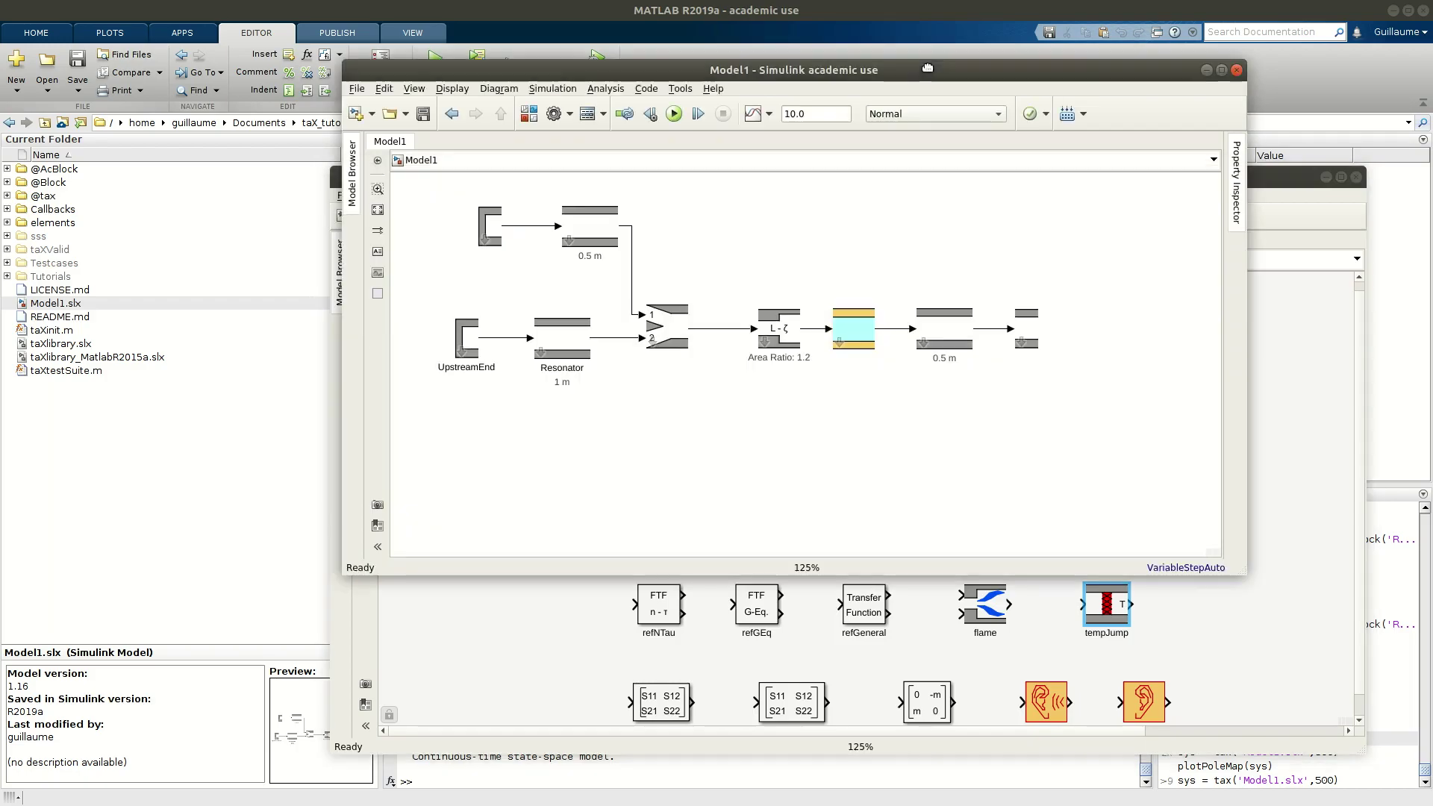
key("ctrl+v")
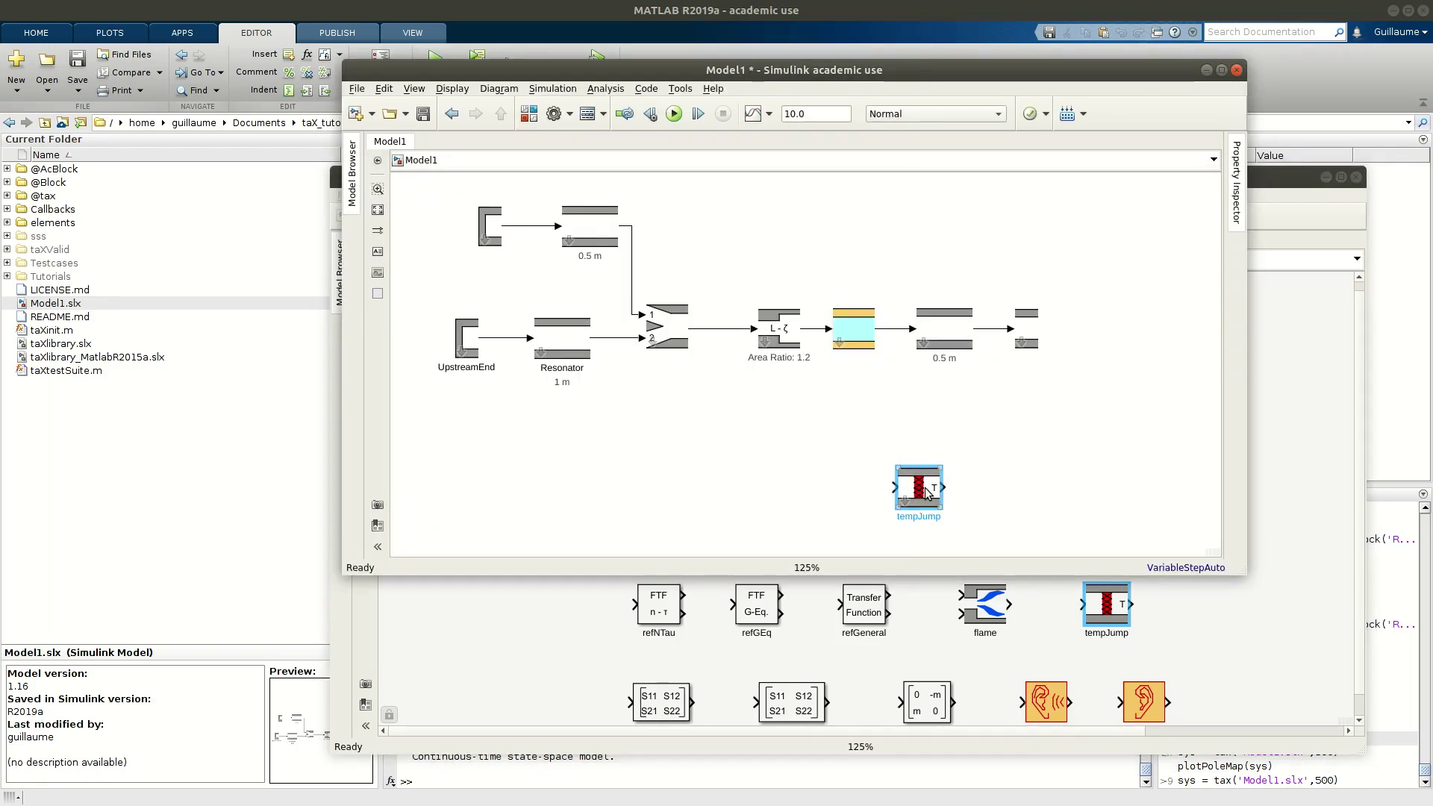
left_click_drag(925, 486, 934, 434)
- Move the downstream duct and openEnd farther downstream and connect the tempJump block between the meanflow block and that duct
left_click_drag(963, 331, 1151, 333)
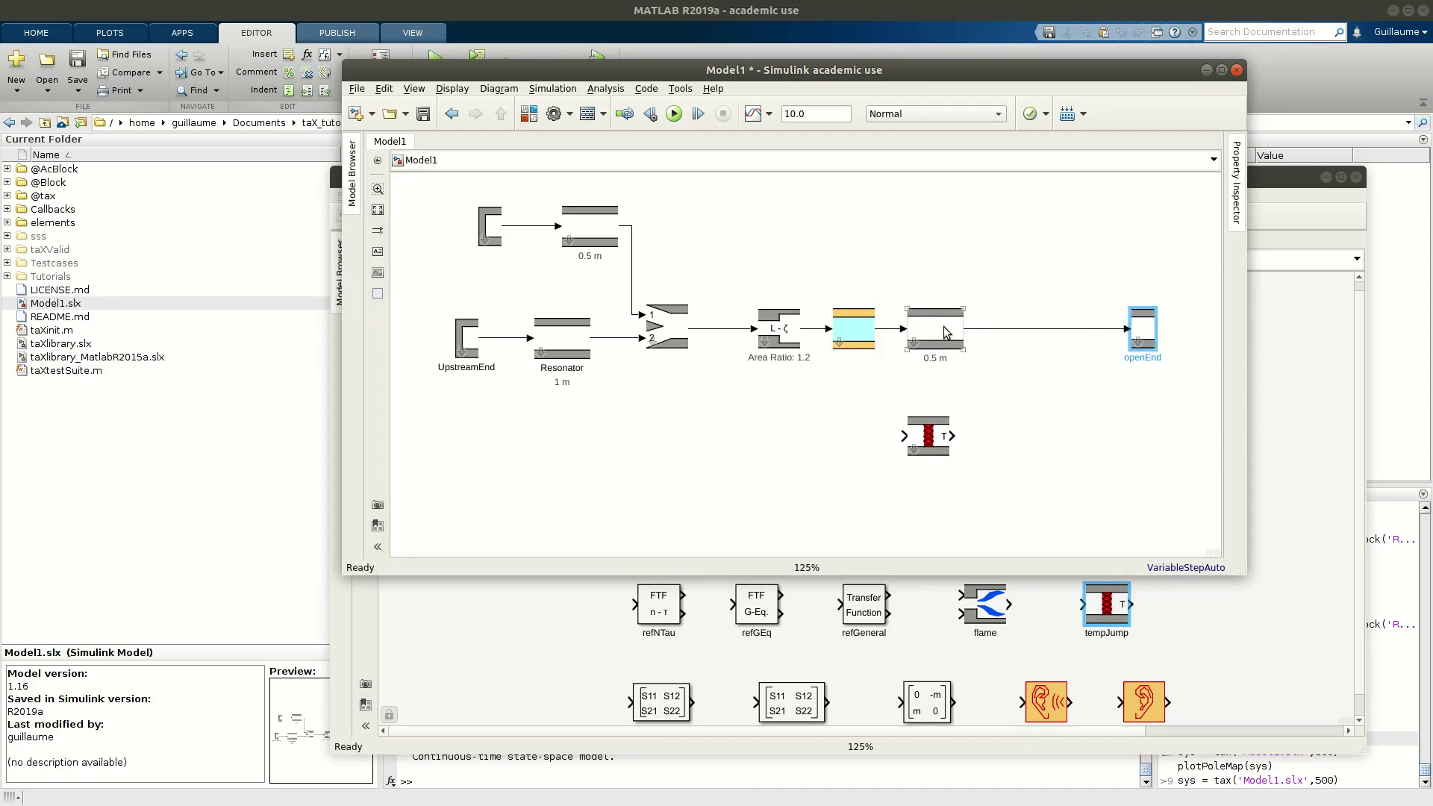
left_click_drag(937, 331, 1021, 331)
left_click(956, 331)
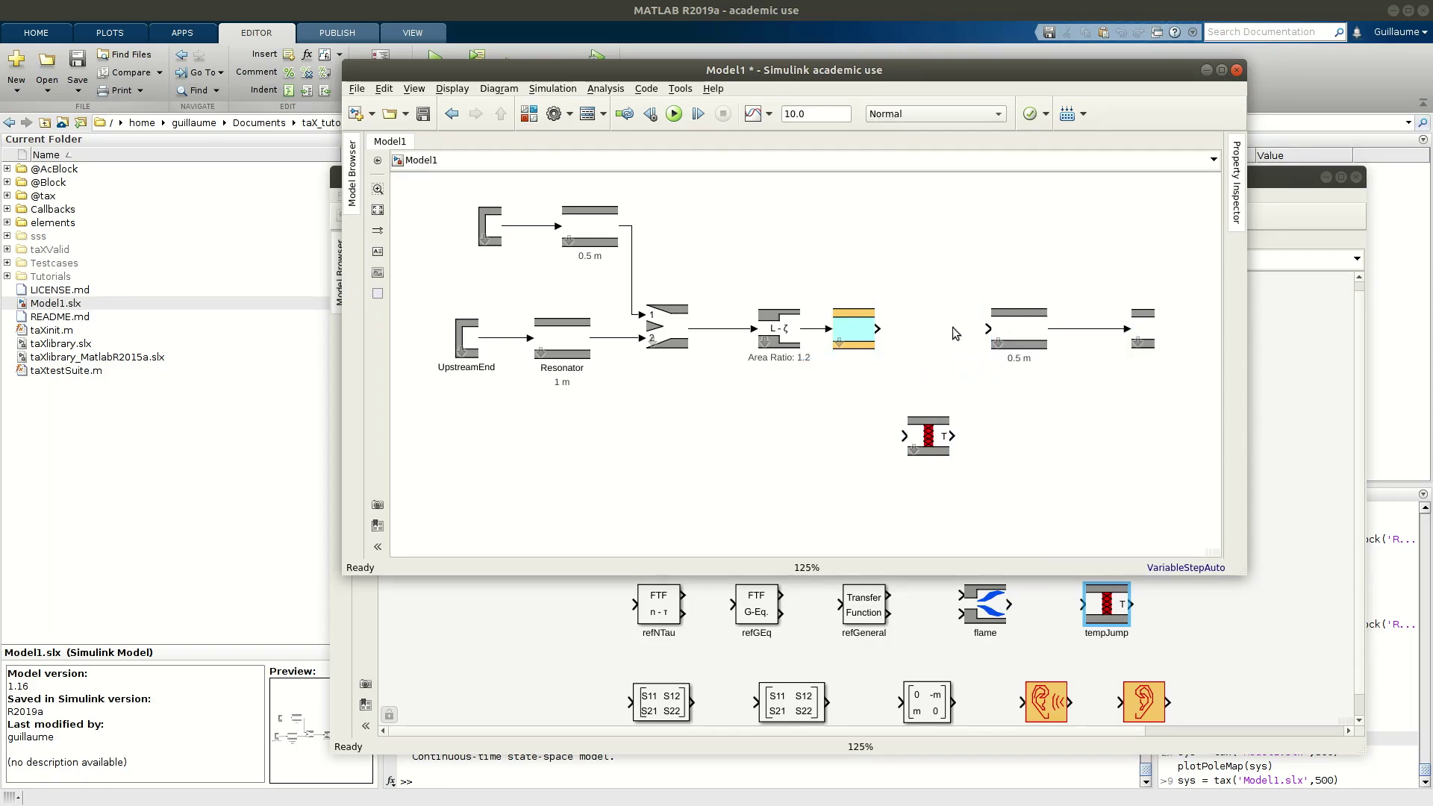
left_click_drag(929, 439, 930, 330)
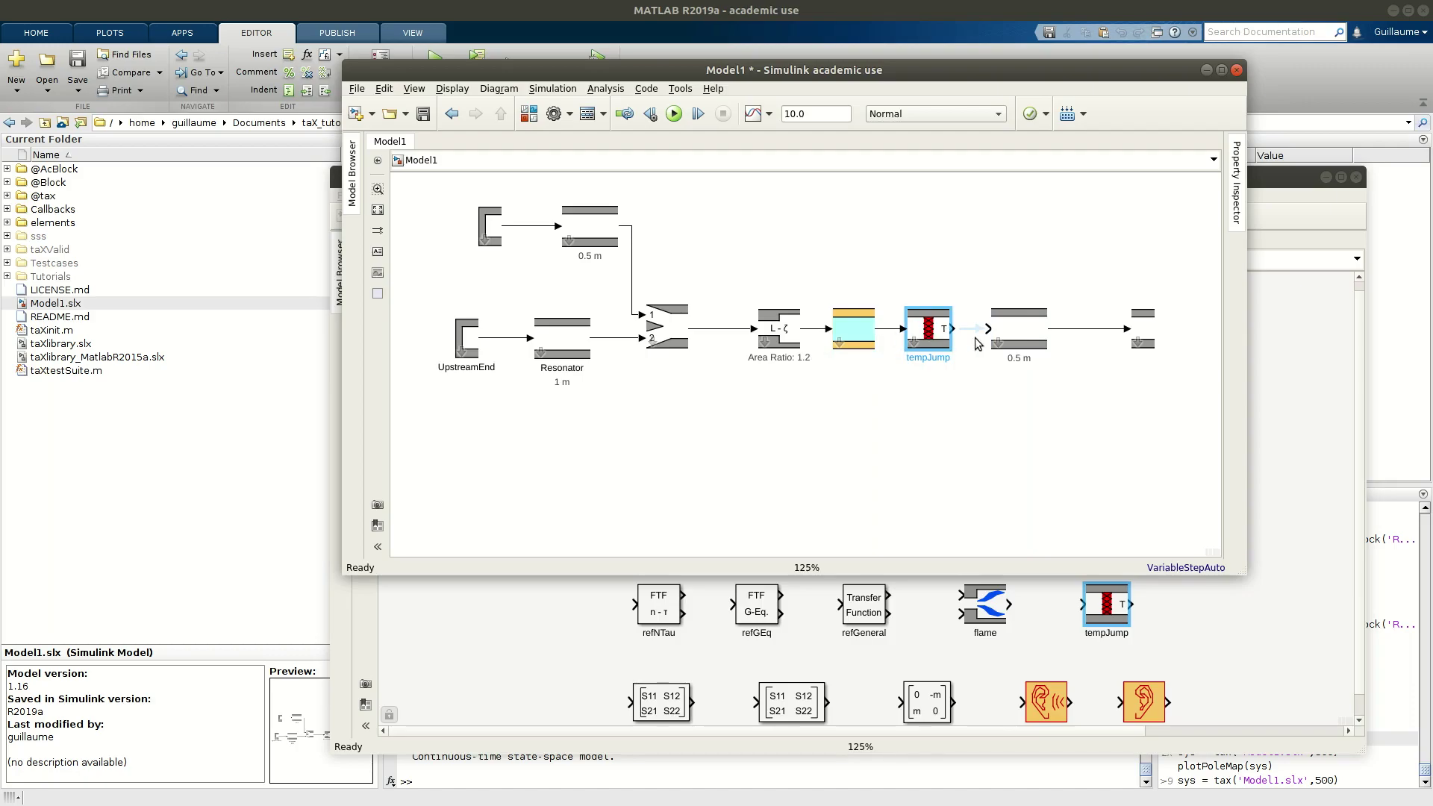
- Set the tempJump block's temperature ratio to 6 and isentropic exponent ratio to 1, and save Model1
double_click(930, 331)
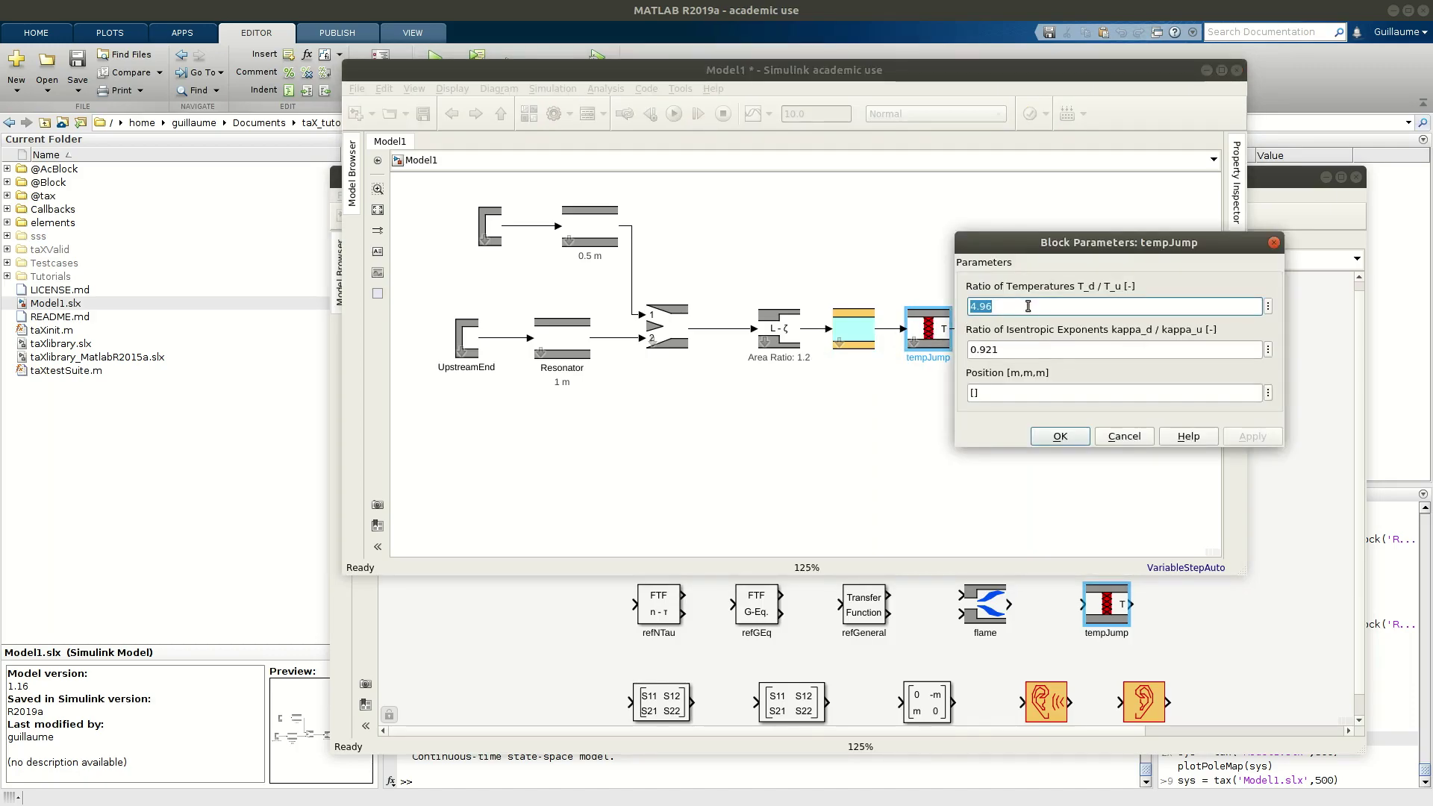
triple_click(1040, 350)
type("1")
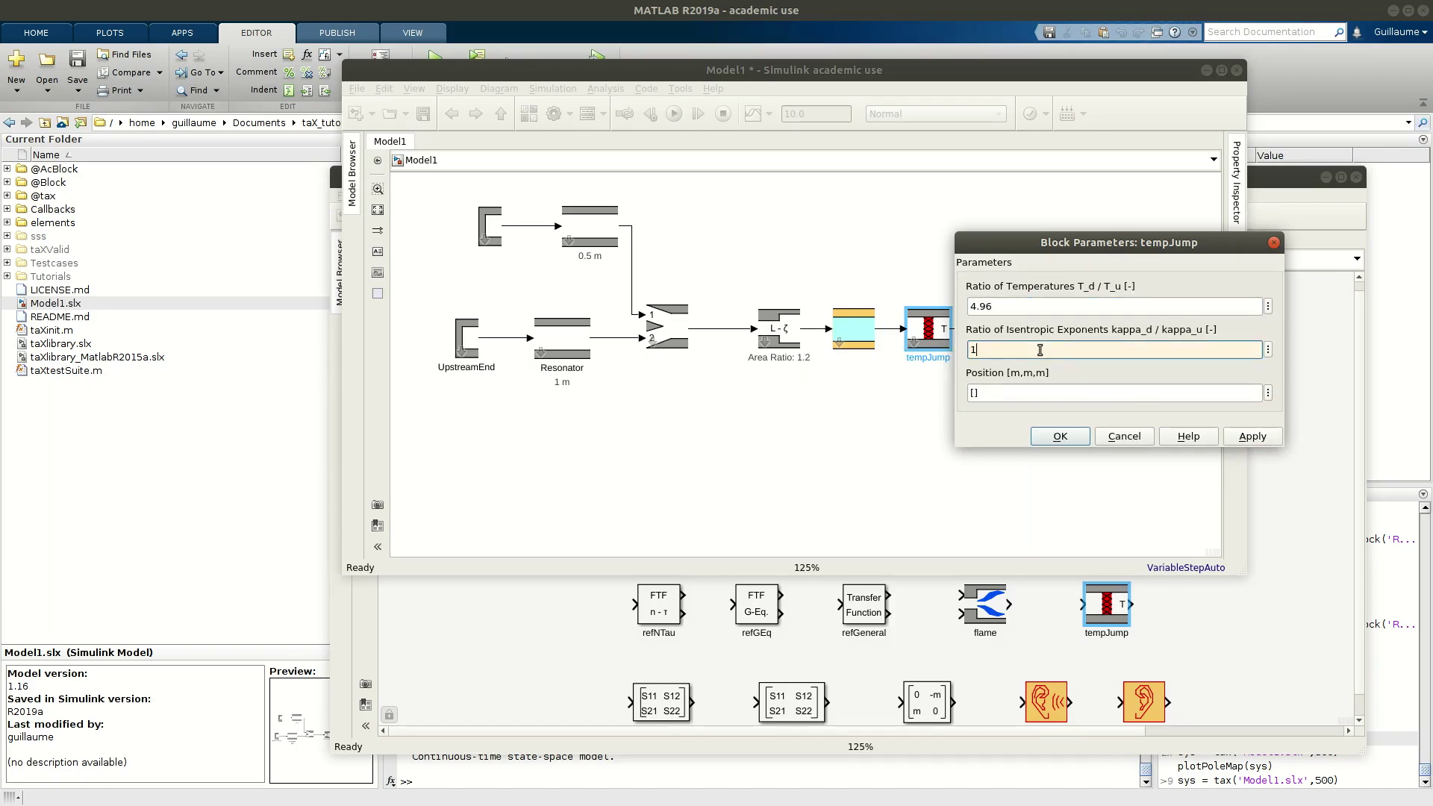
triple_click(1028, 307)
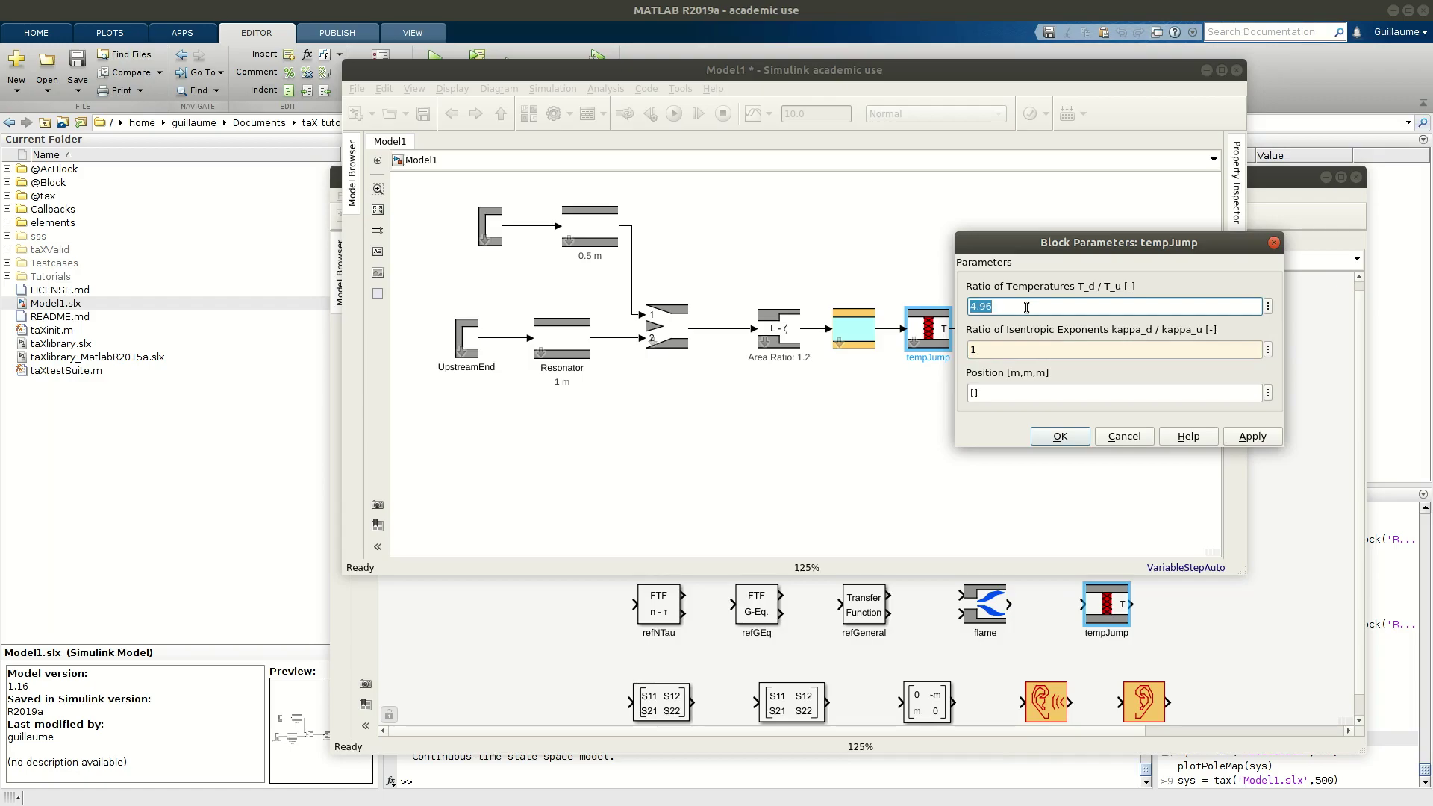
type("6")
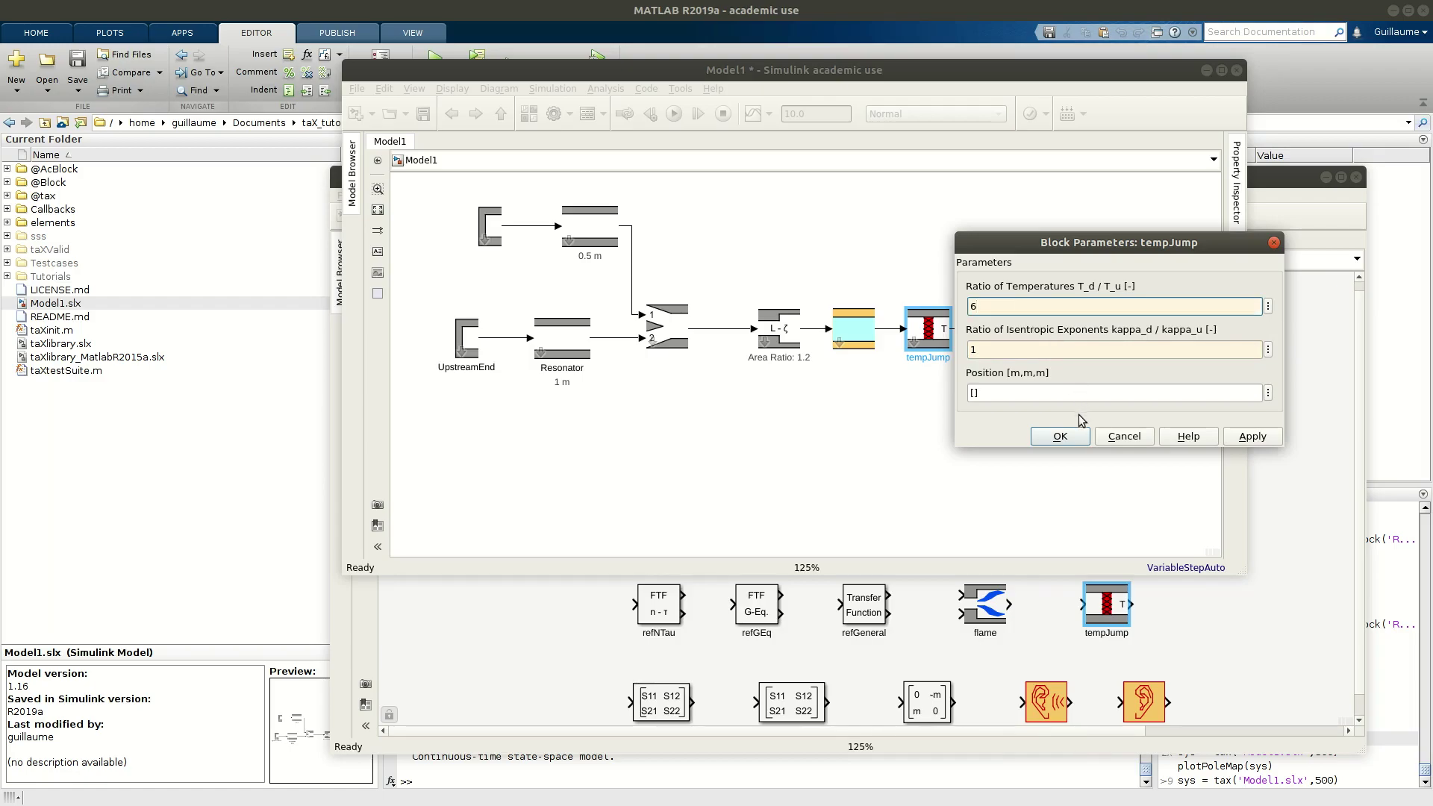
left_click(1064, 437)
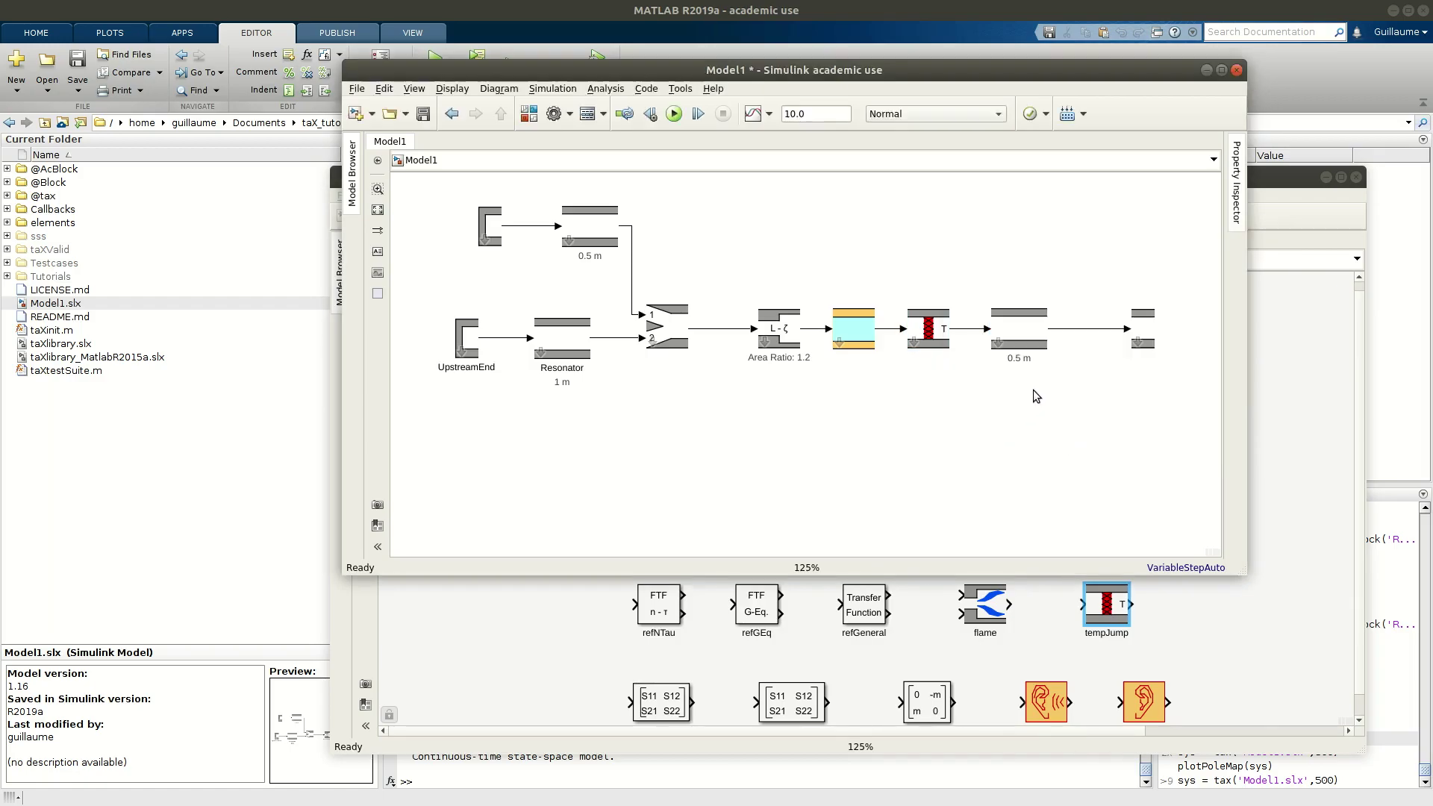
key("ctrl+s")
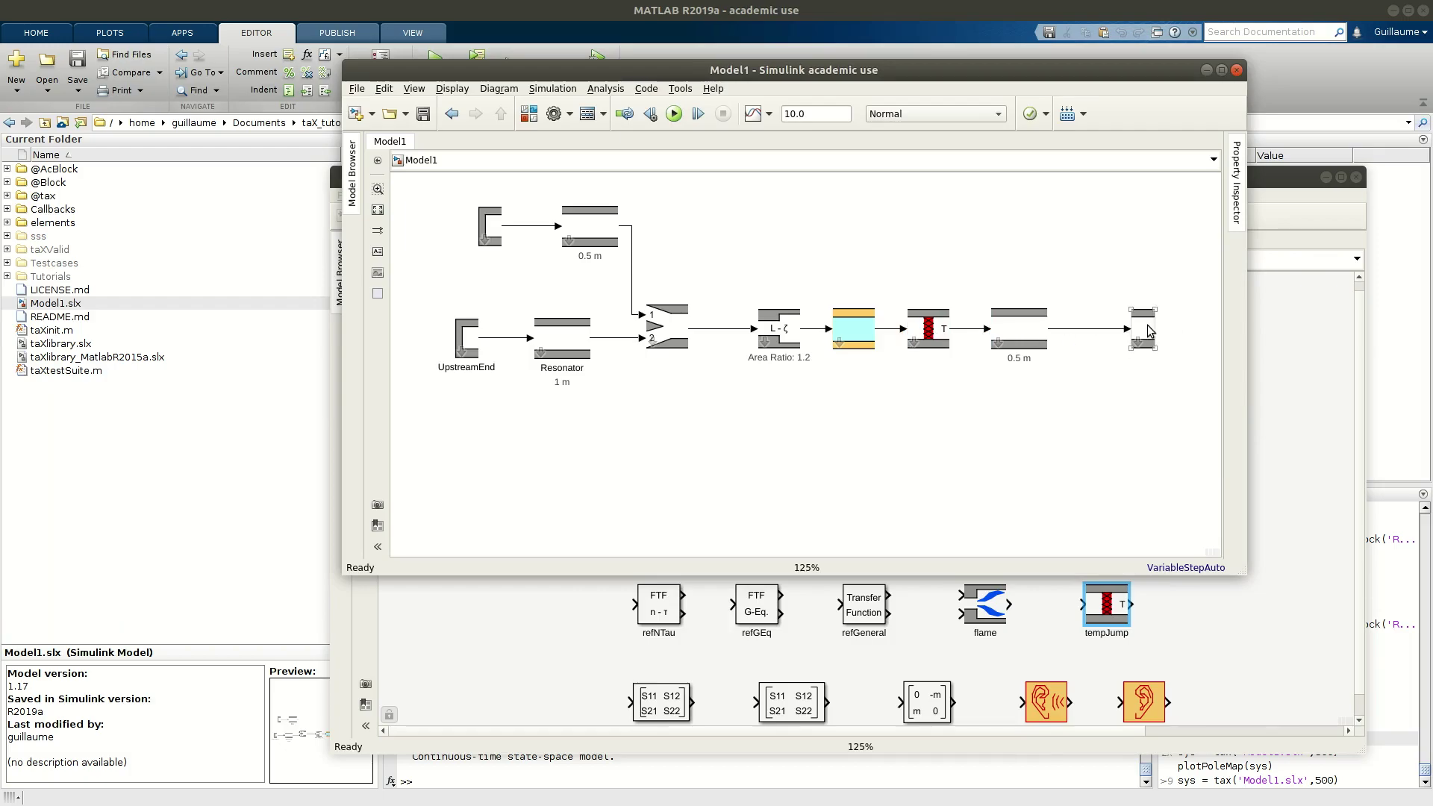
- Review the parameters of the openEnd, UpstreamEnd and tempJump blocks to compare where mean values and ratios are prescribed
double_click(1147, 328)
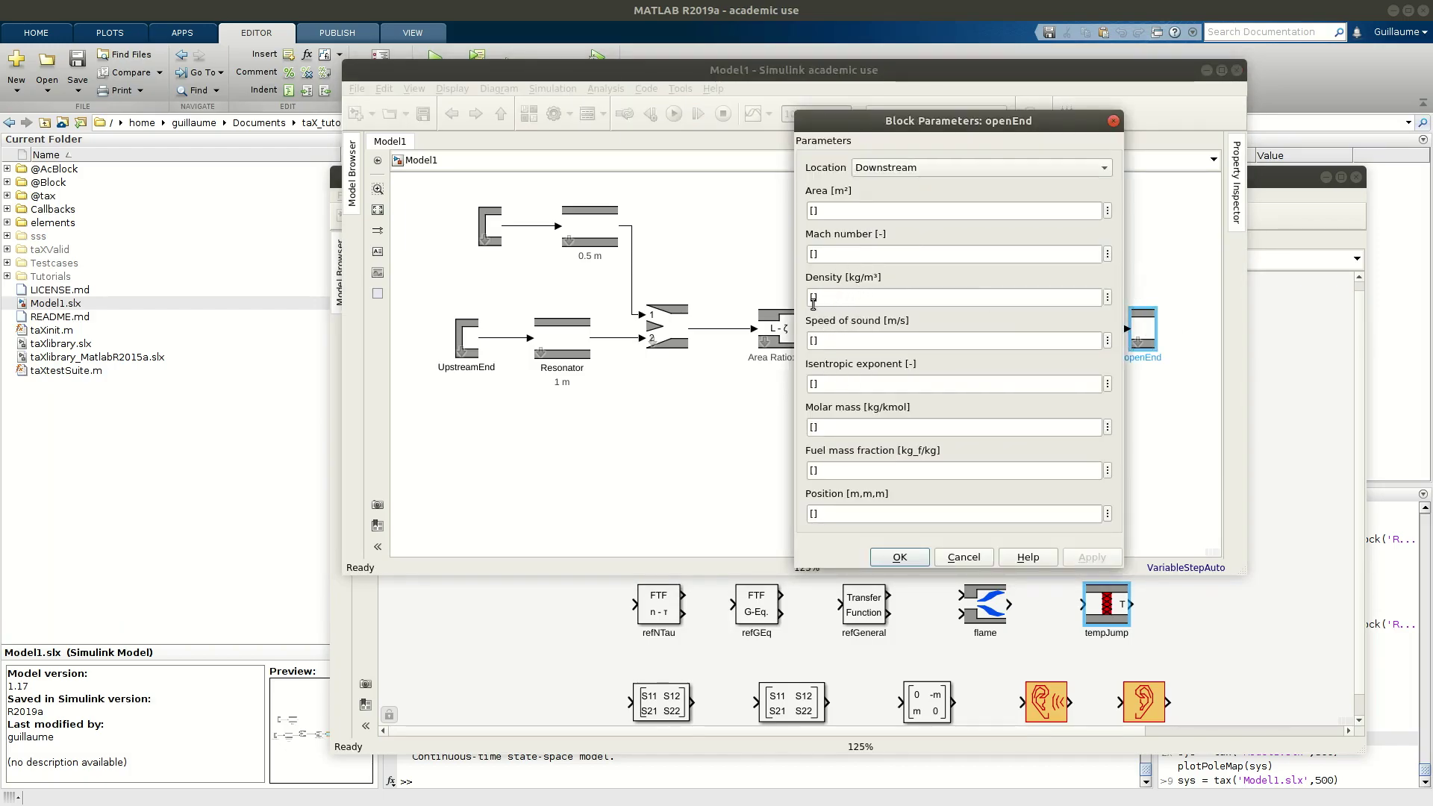
left_click(963, 557)
double_click(467, 336)
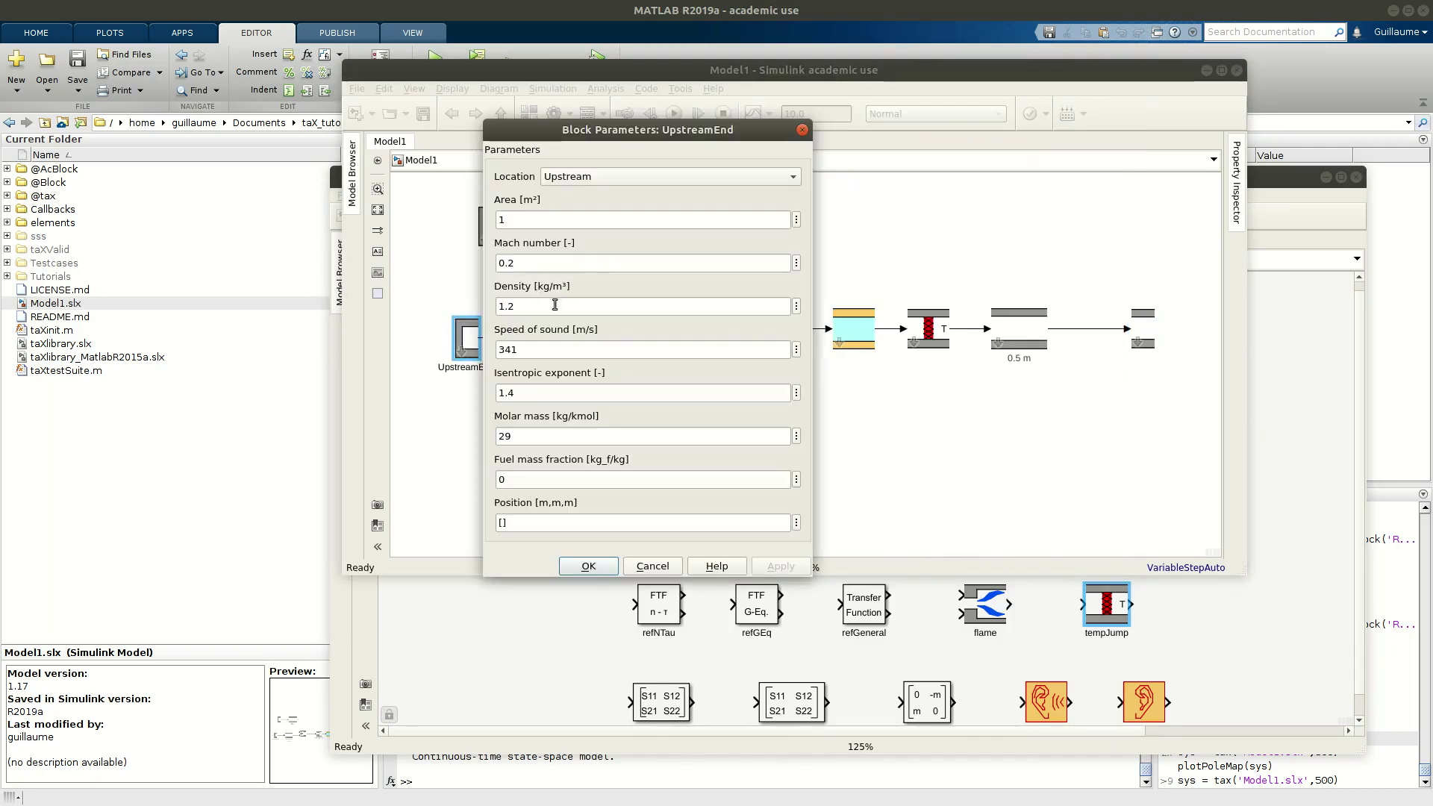
left_click(663, 568)
left_click(921, 328)
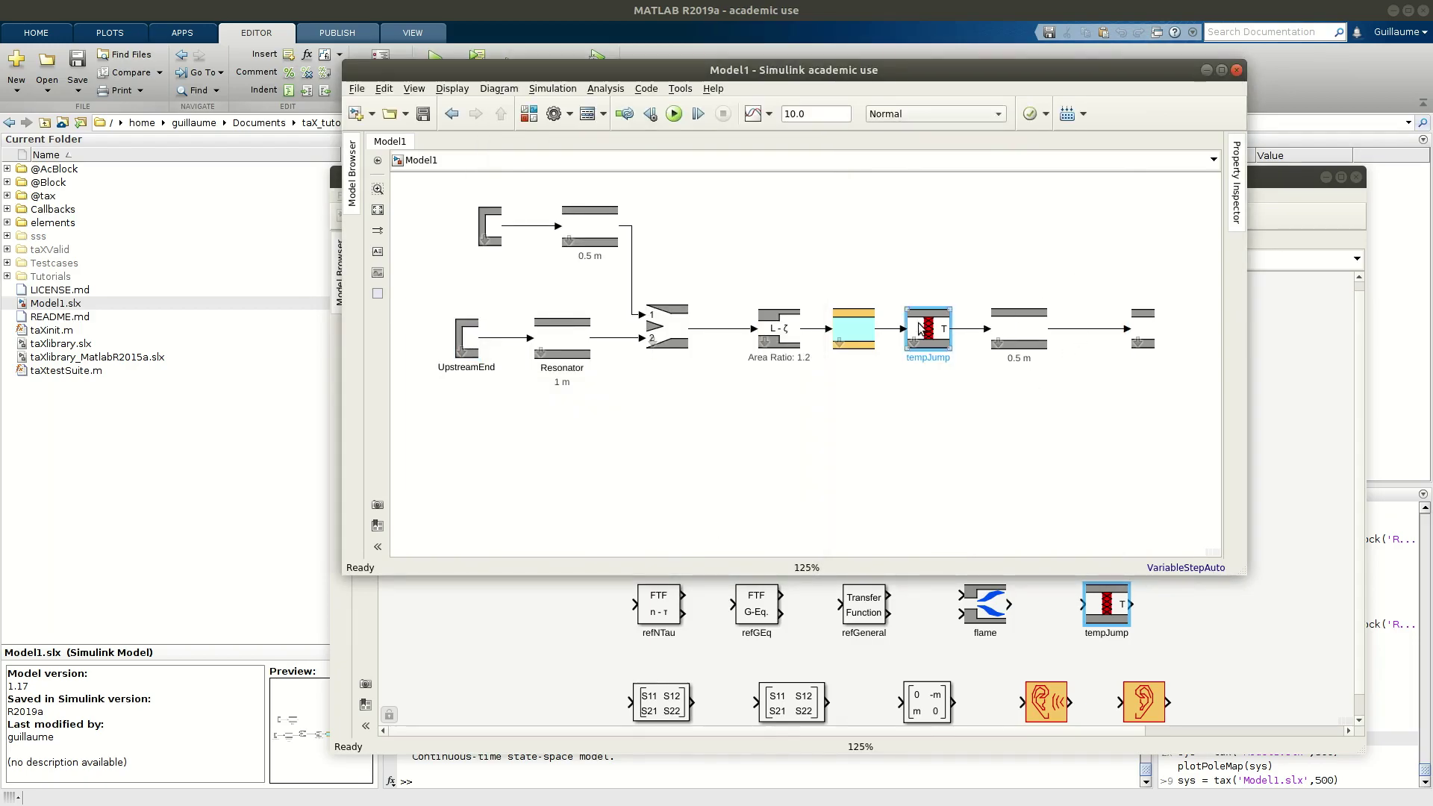
double_click(921, 328)
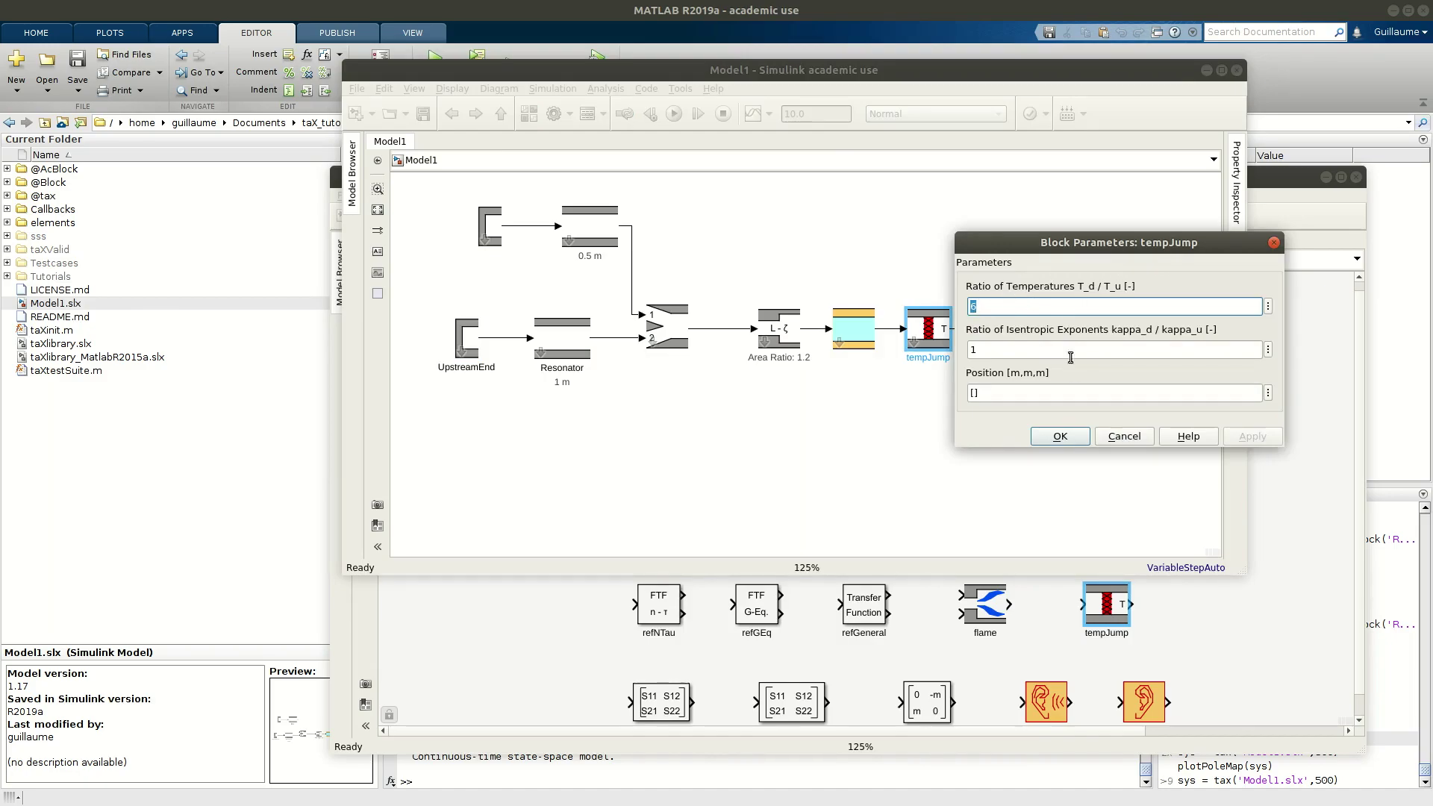
- Close the tempJump parameters and review the mean value fields of the downstream openEnd block
left_click(1136, 439)
left_click(1112, 419)
left_click(1146, 331)
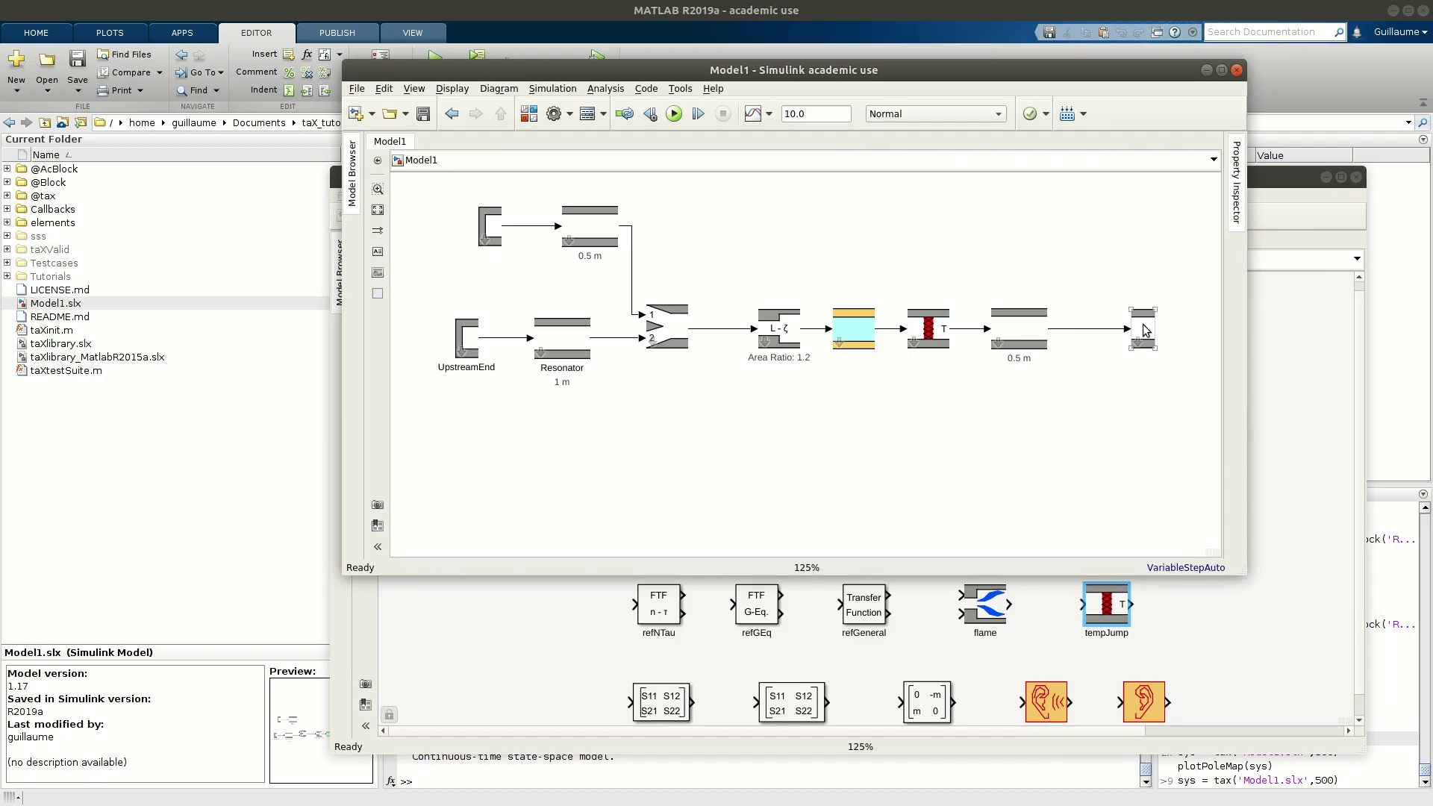
left_click(1097, 310)
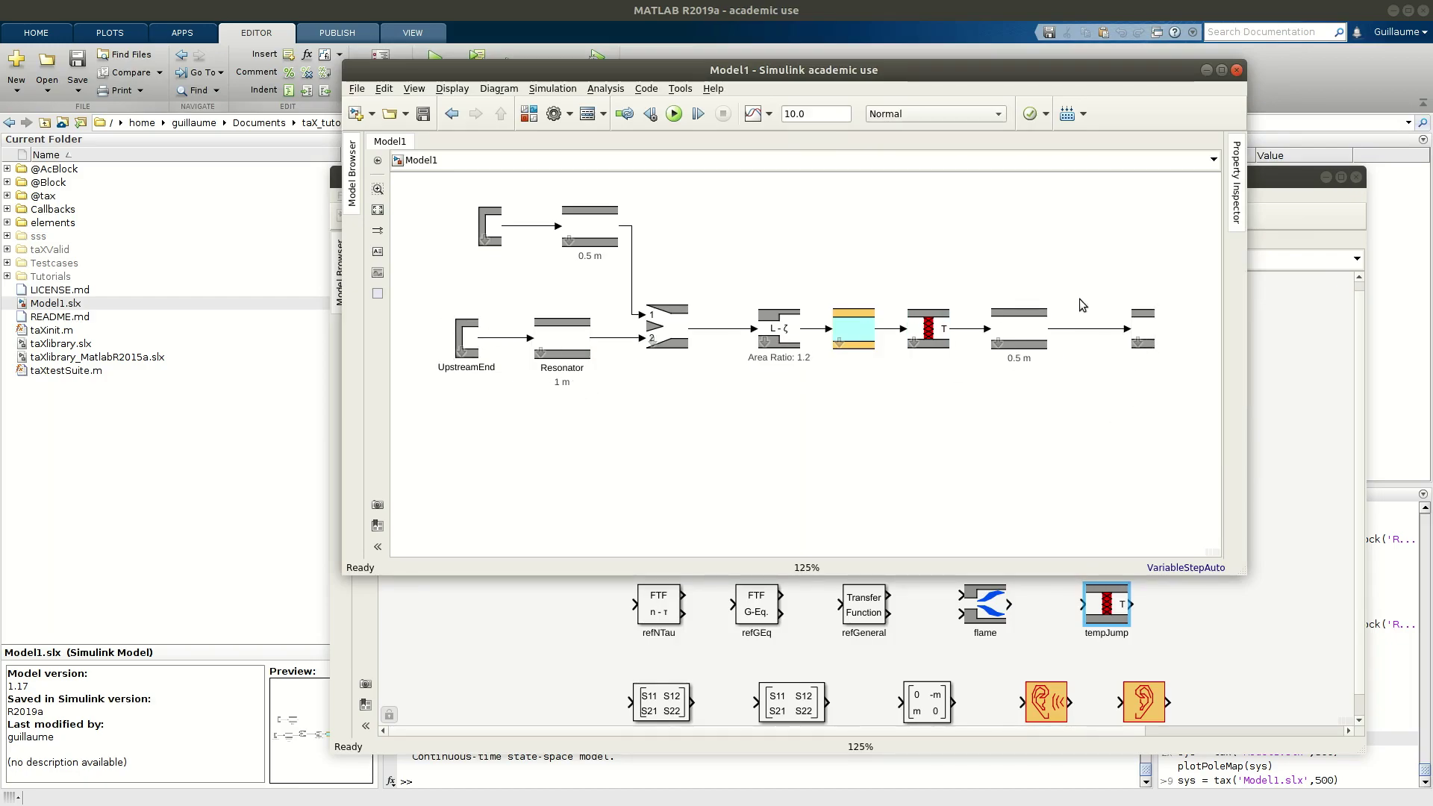
double_click(1146, 329)
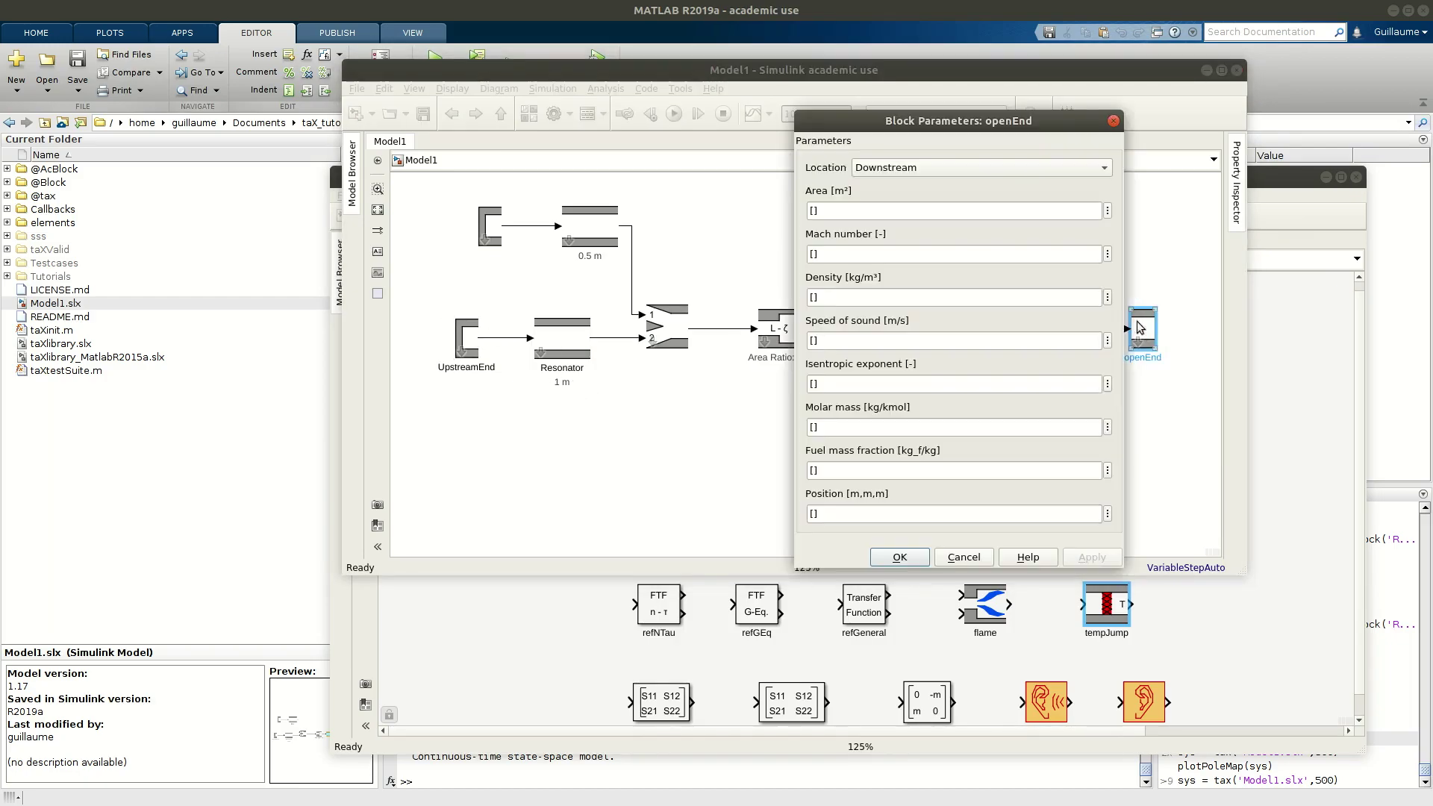
left_click(1113, 122)
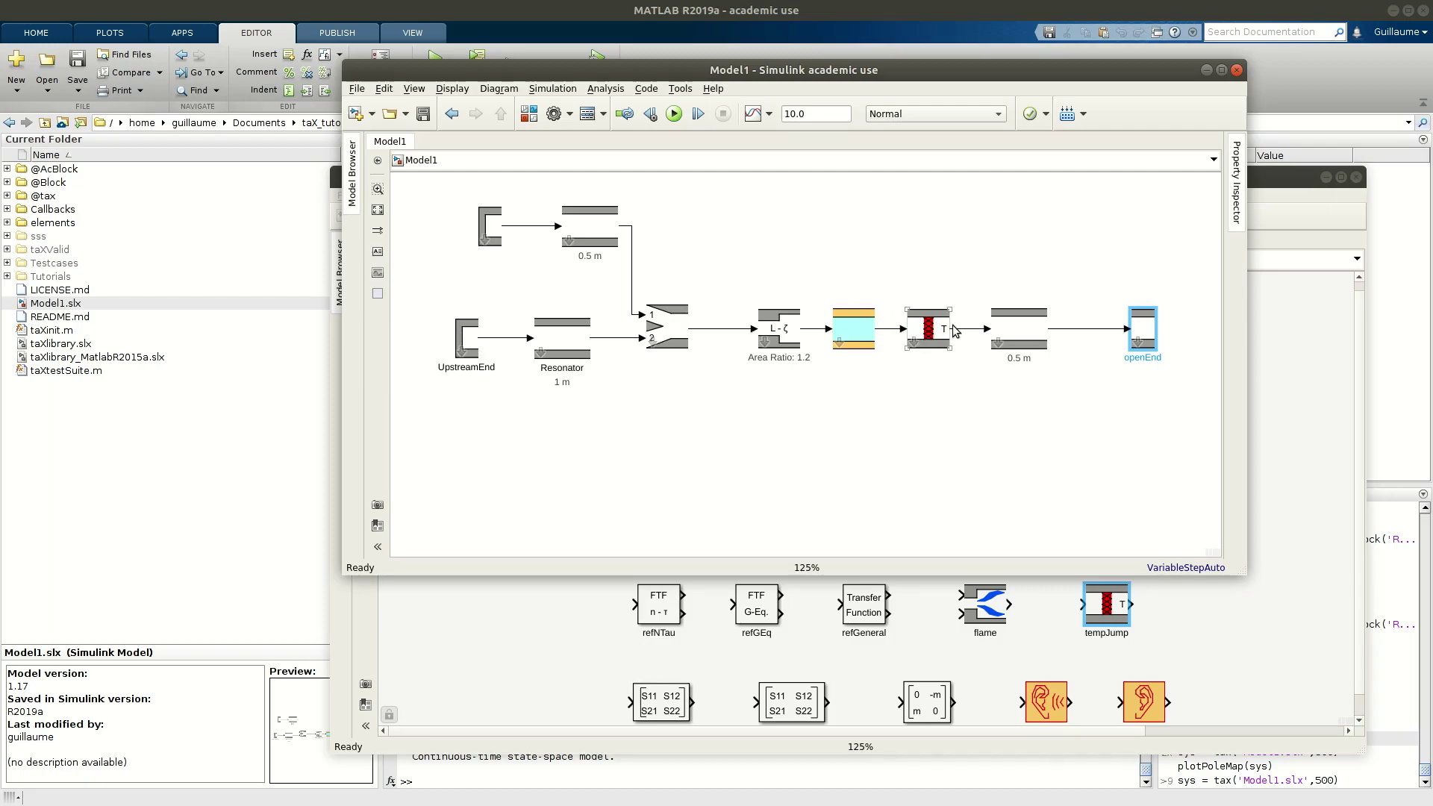
left_click(991, 397)
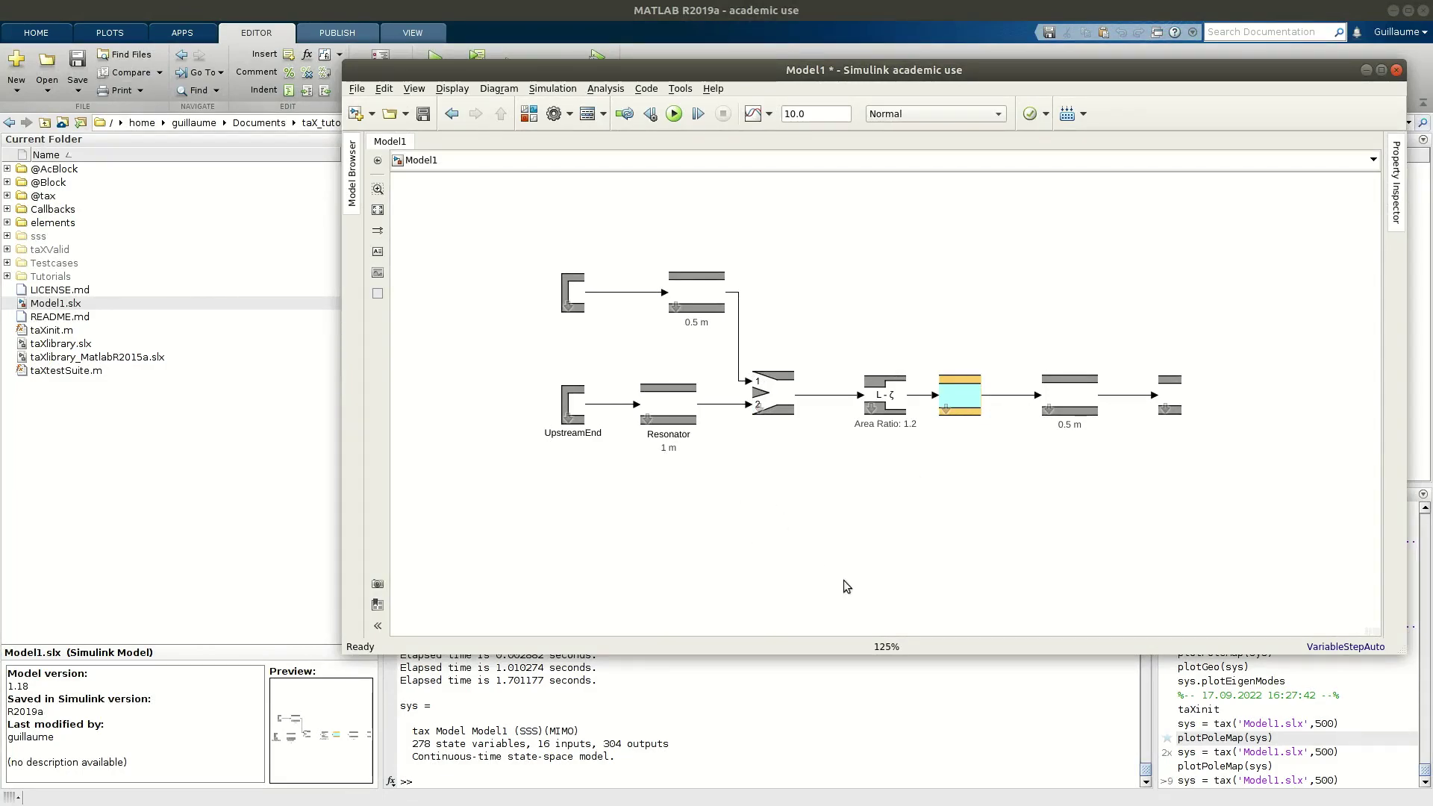
- Set the area of the upper branch's closedEnd block to 0.3 m² and save Model1
left_click(573, 293)
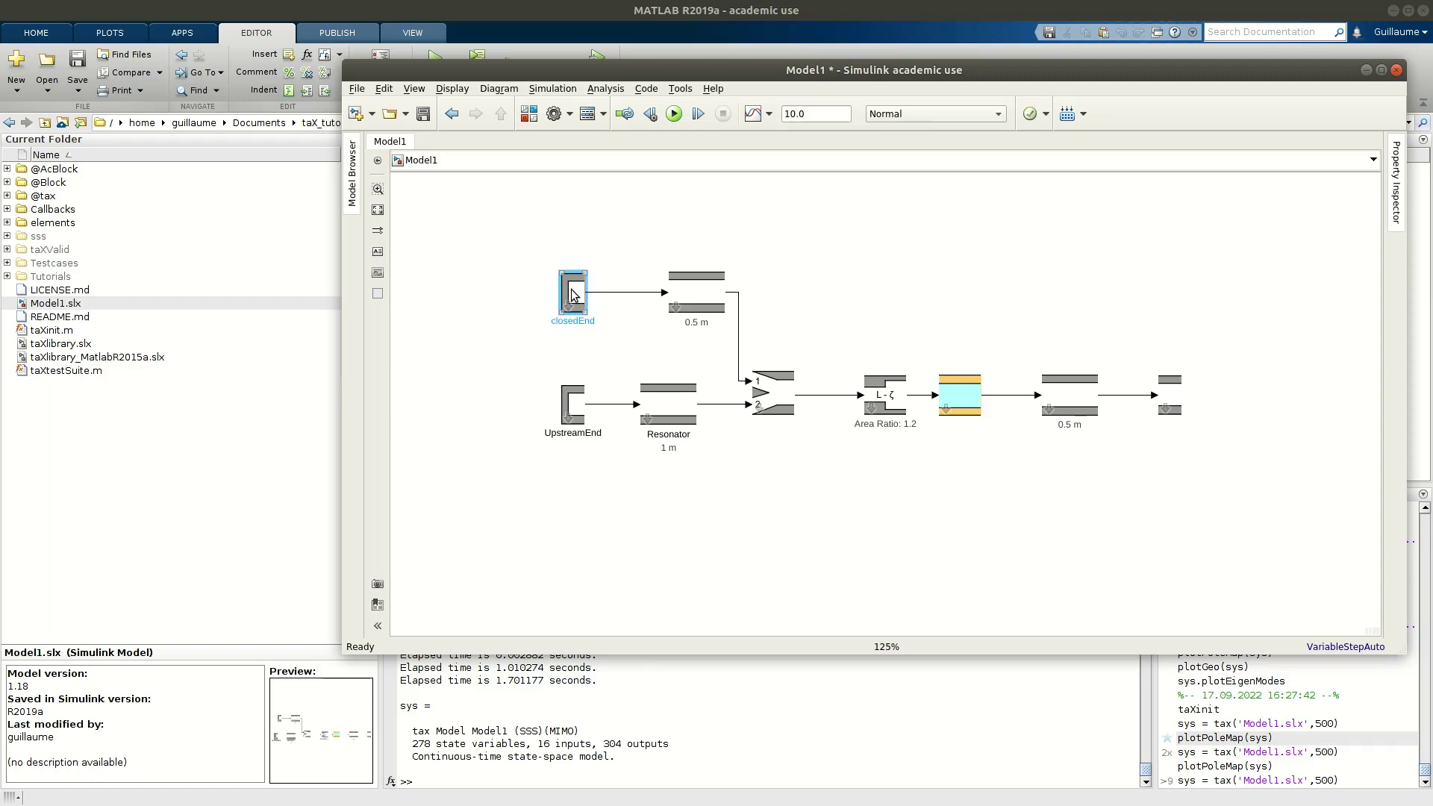
double_click(574, 293)
left_click(678, 173)
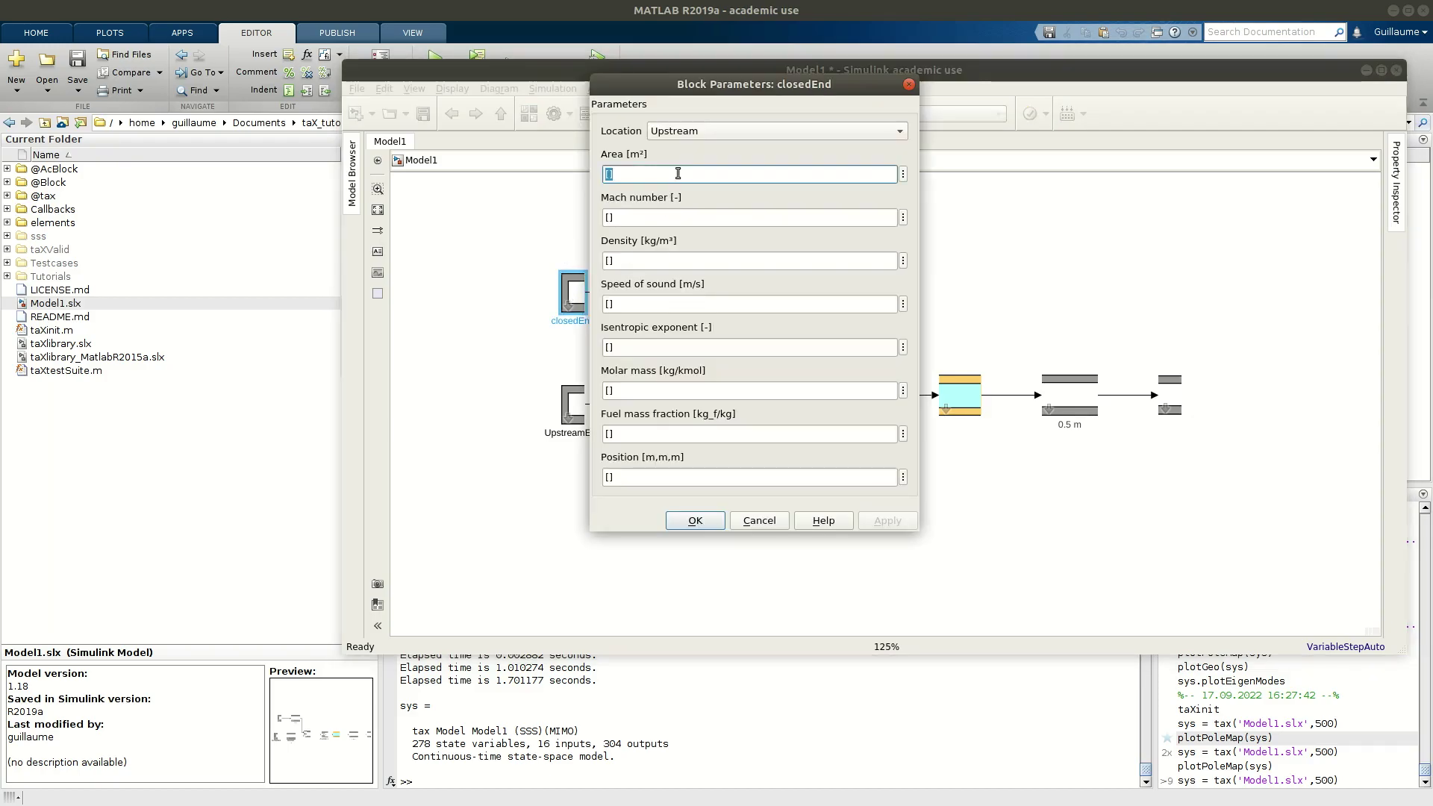
type("0.3")
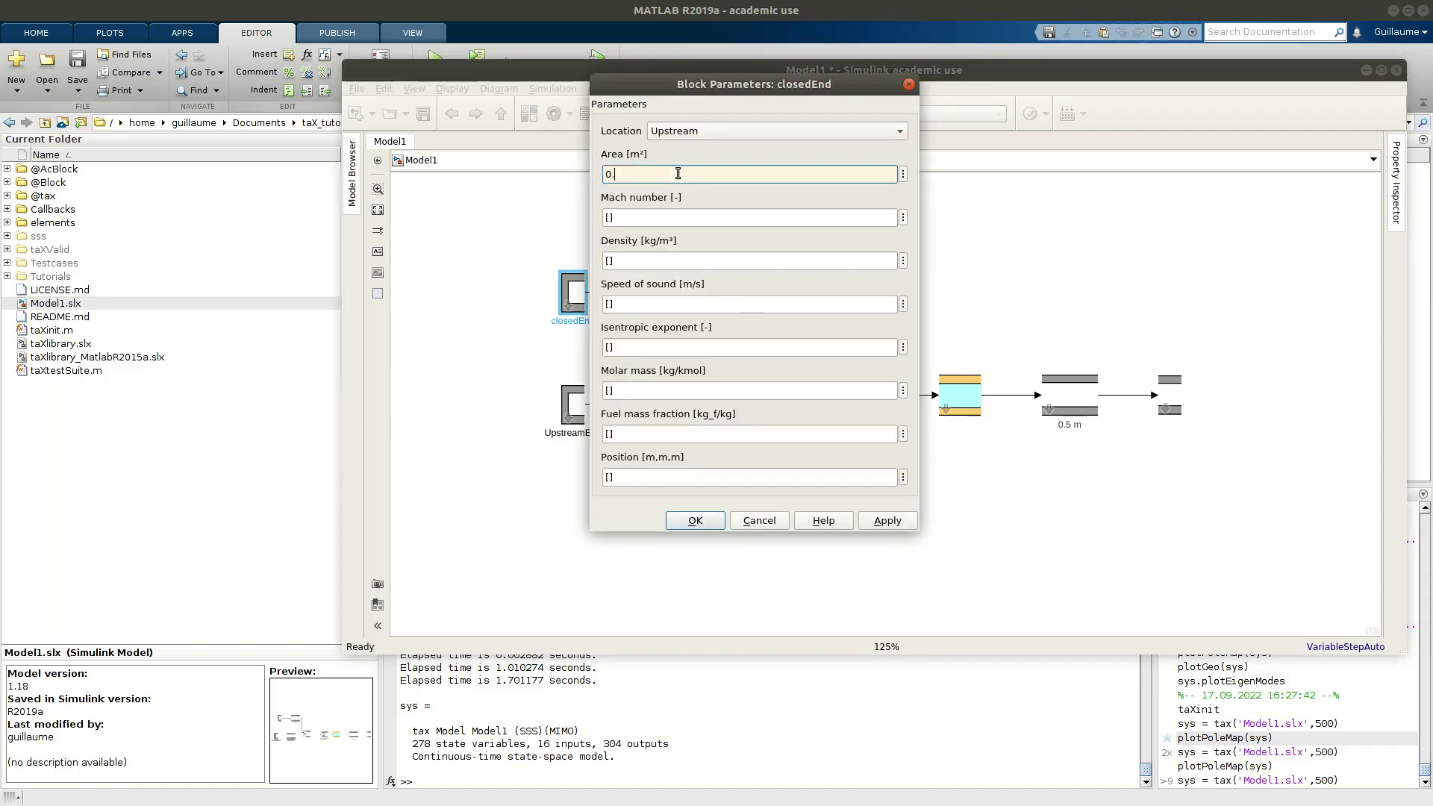
left_click(724, 524)
key("ctrl+s")
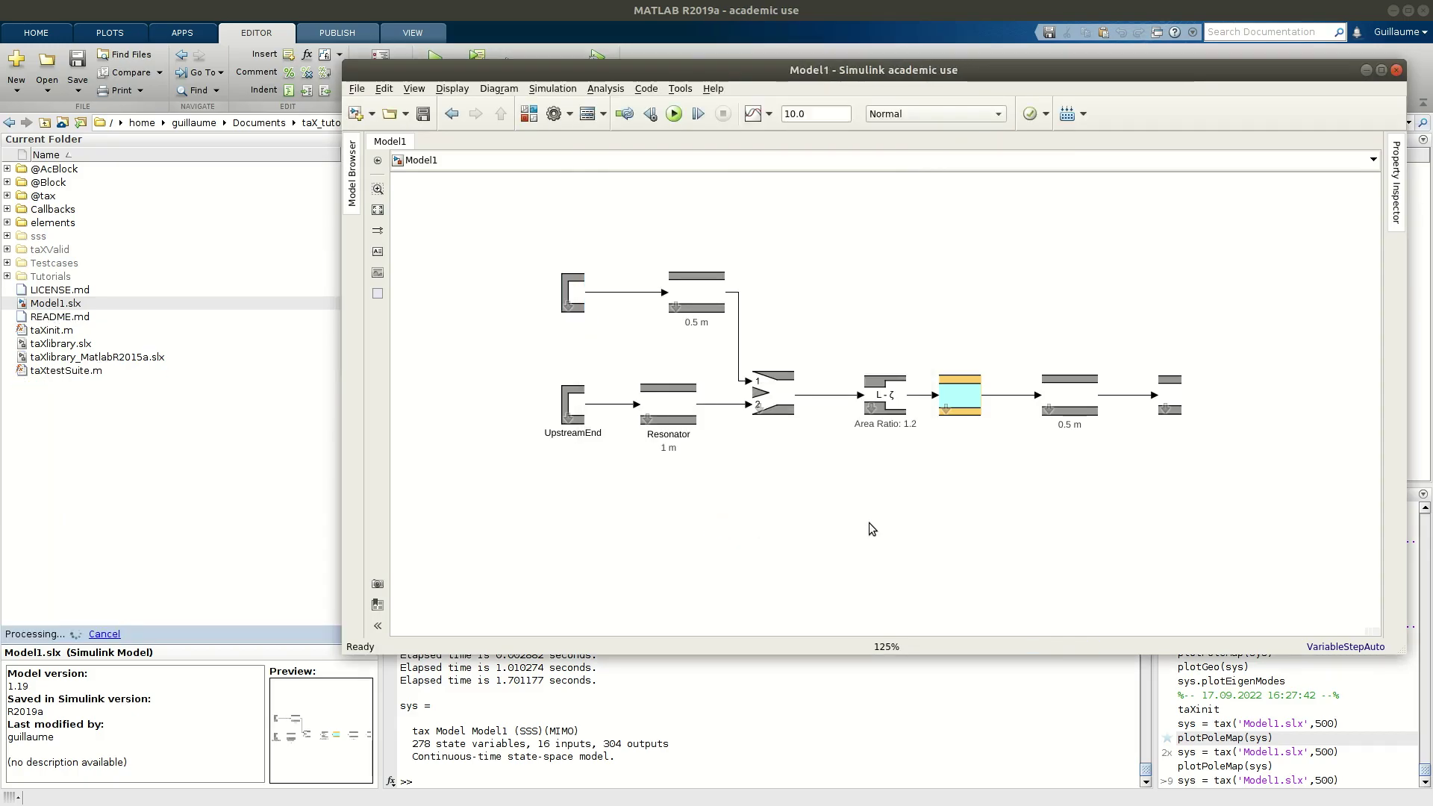
- Try to rebuild the system from the saved model by running sys = tax('Model1.slx',500)
left_click(670, 774)
key("Up")
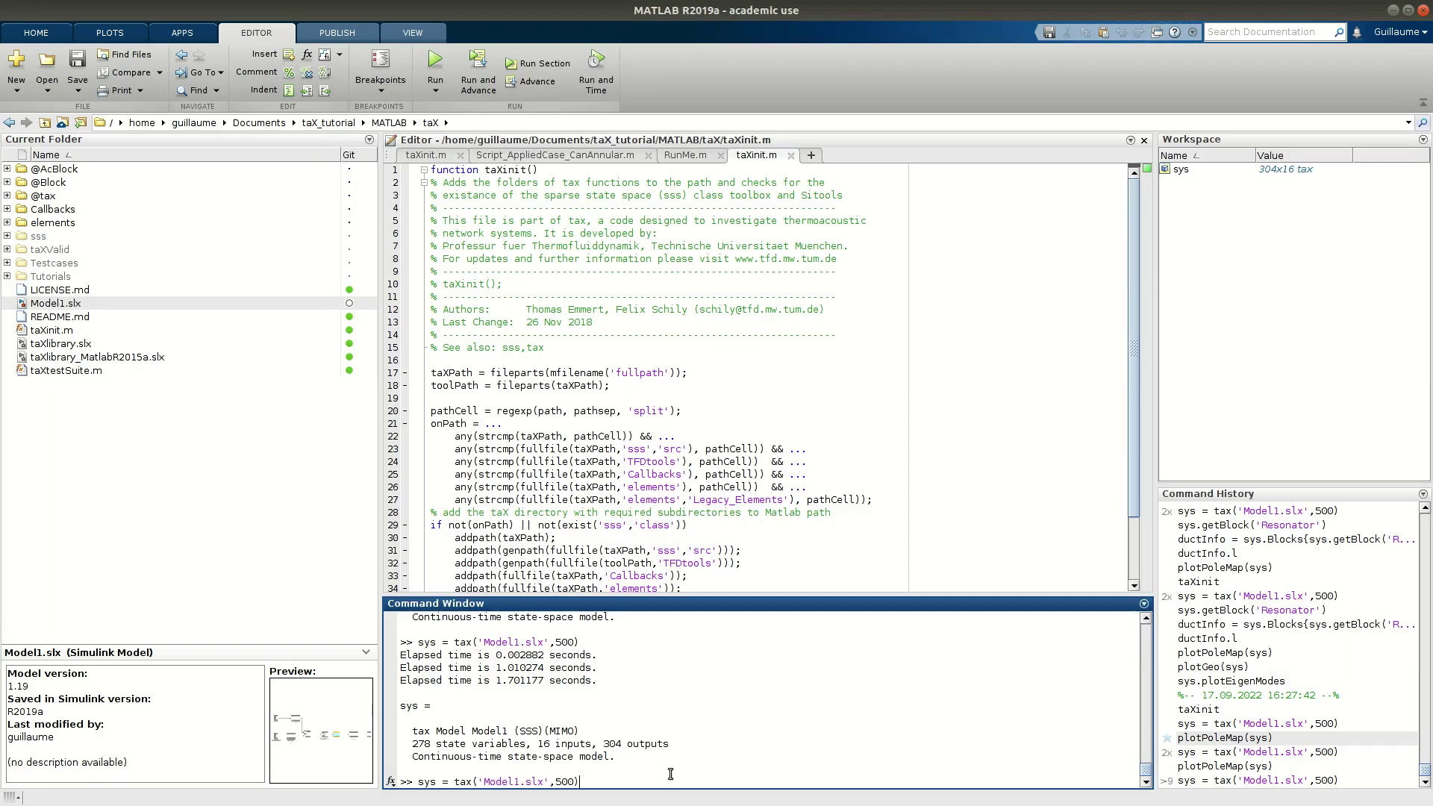
key("Return")
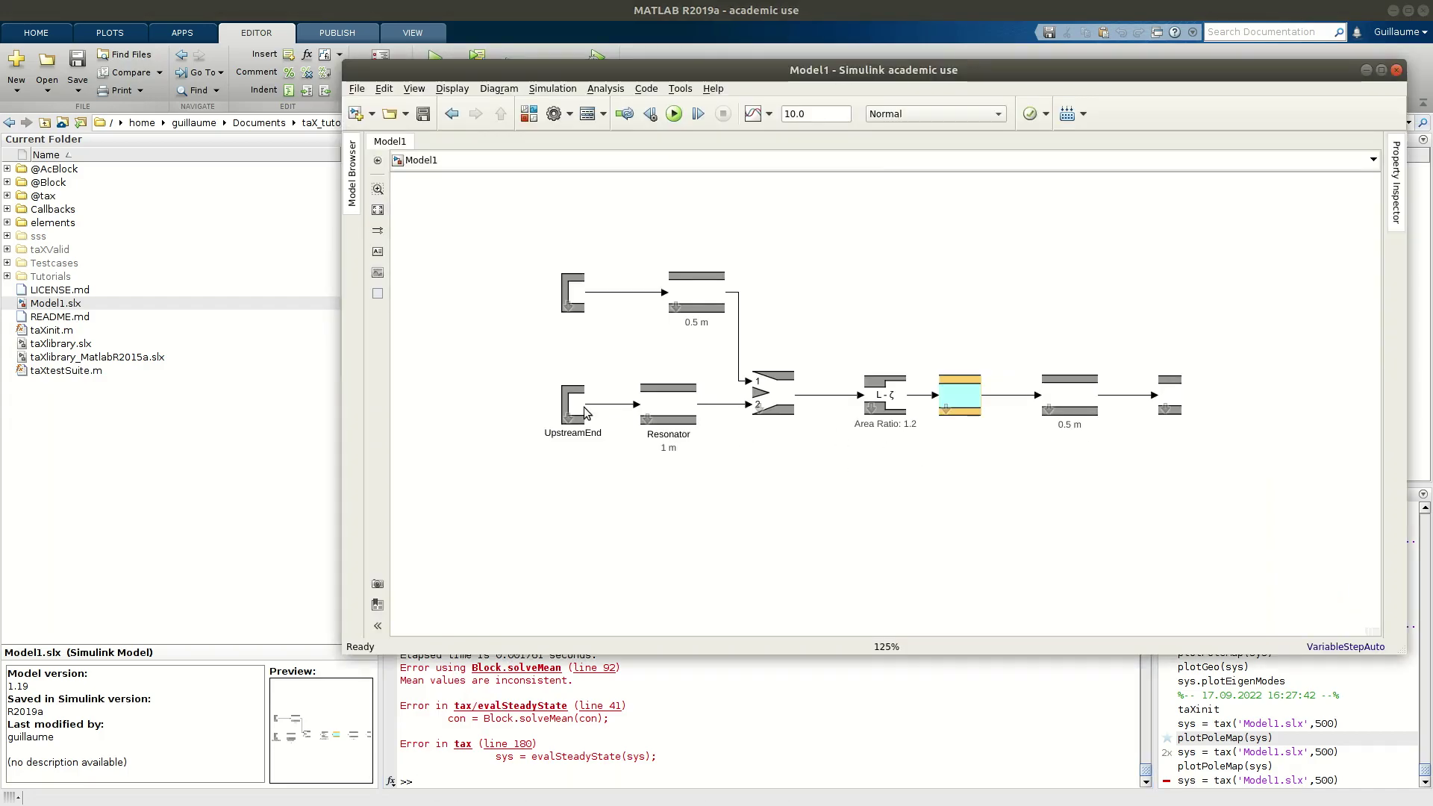
- Compare the parameters of the UpstreamEnd, closedEnd and junctionMerge blocks to find the source of the inconsistent mean values
double_click(580, 408)
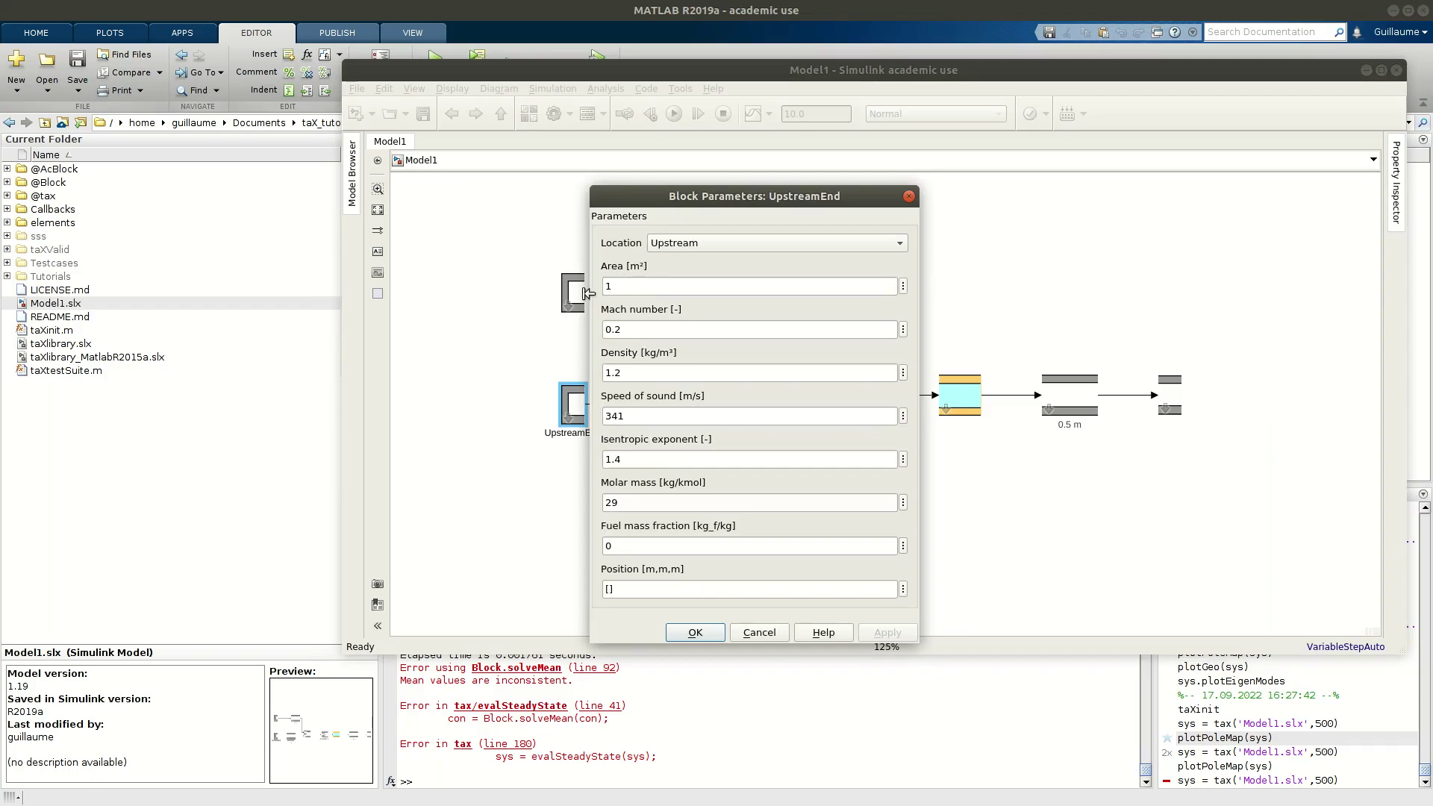
left_click(909, 197)
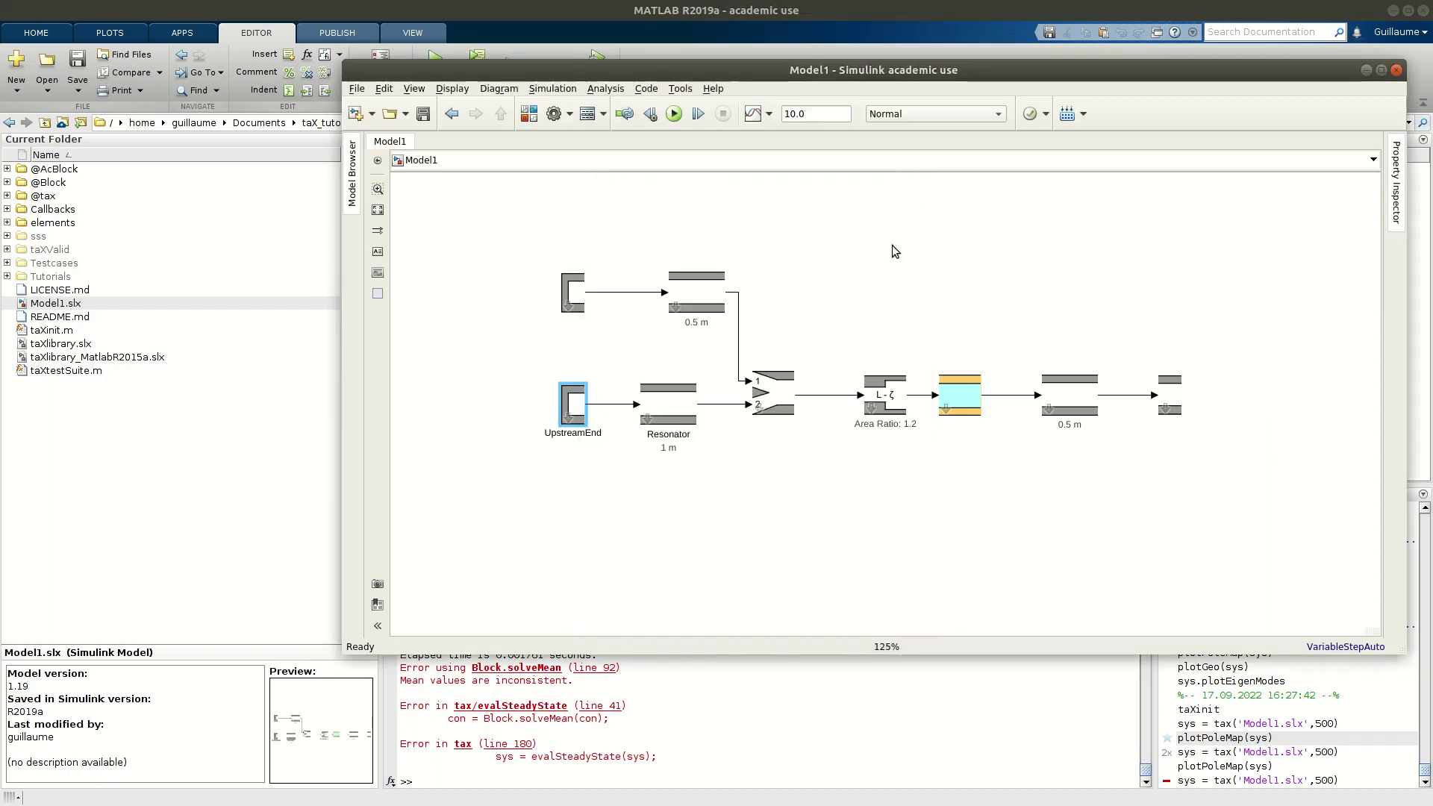
left_click(787, 506)
left_click(579, 299)
double_click(579, 298)
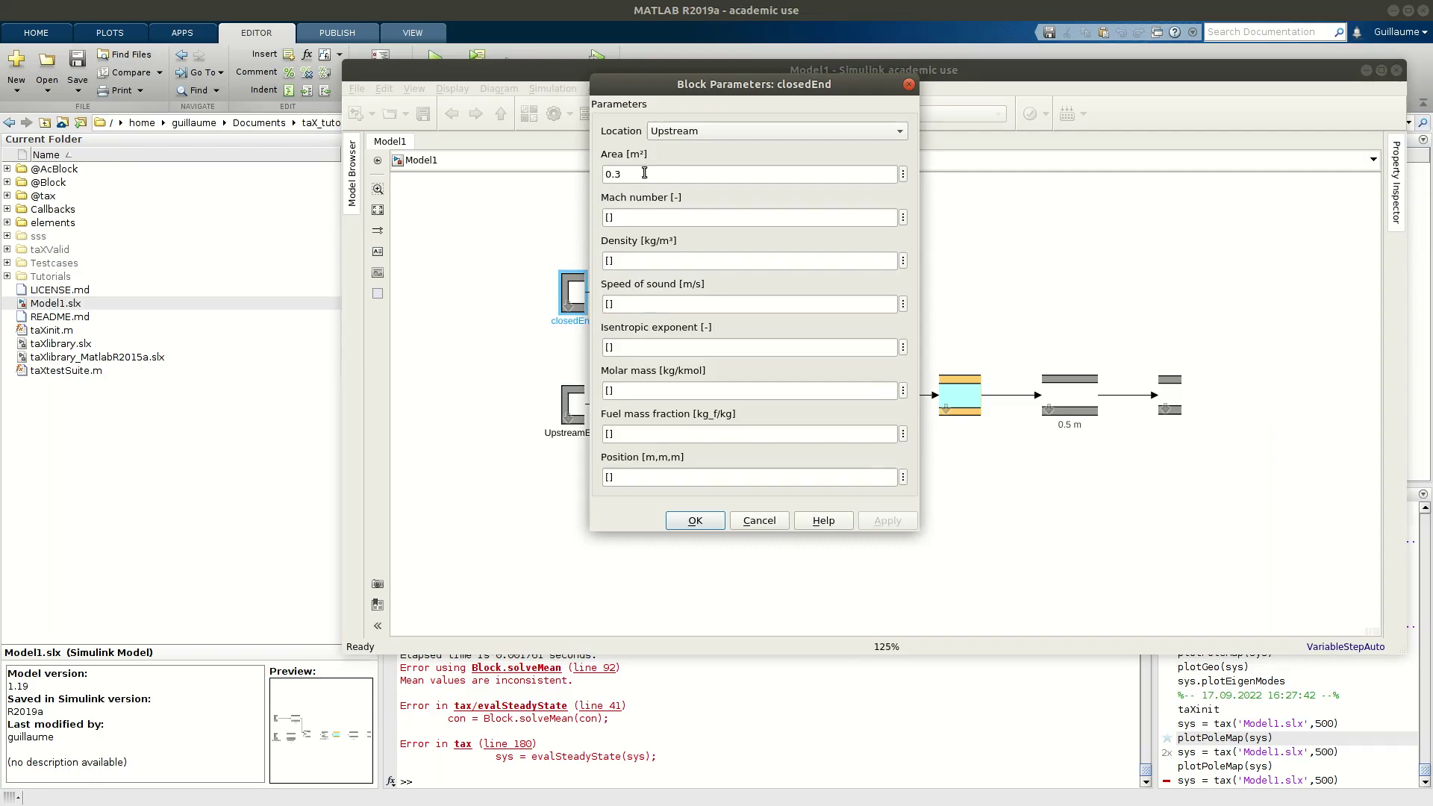
left_click(909, 84)
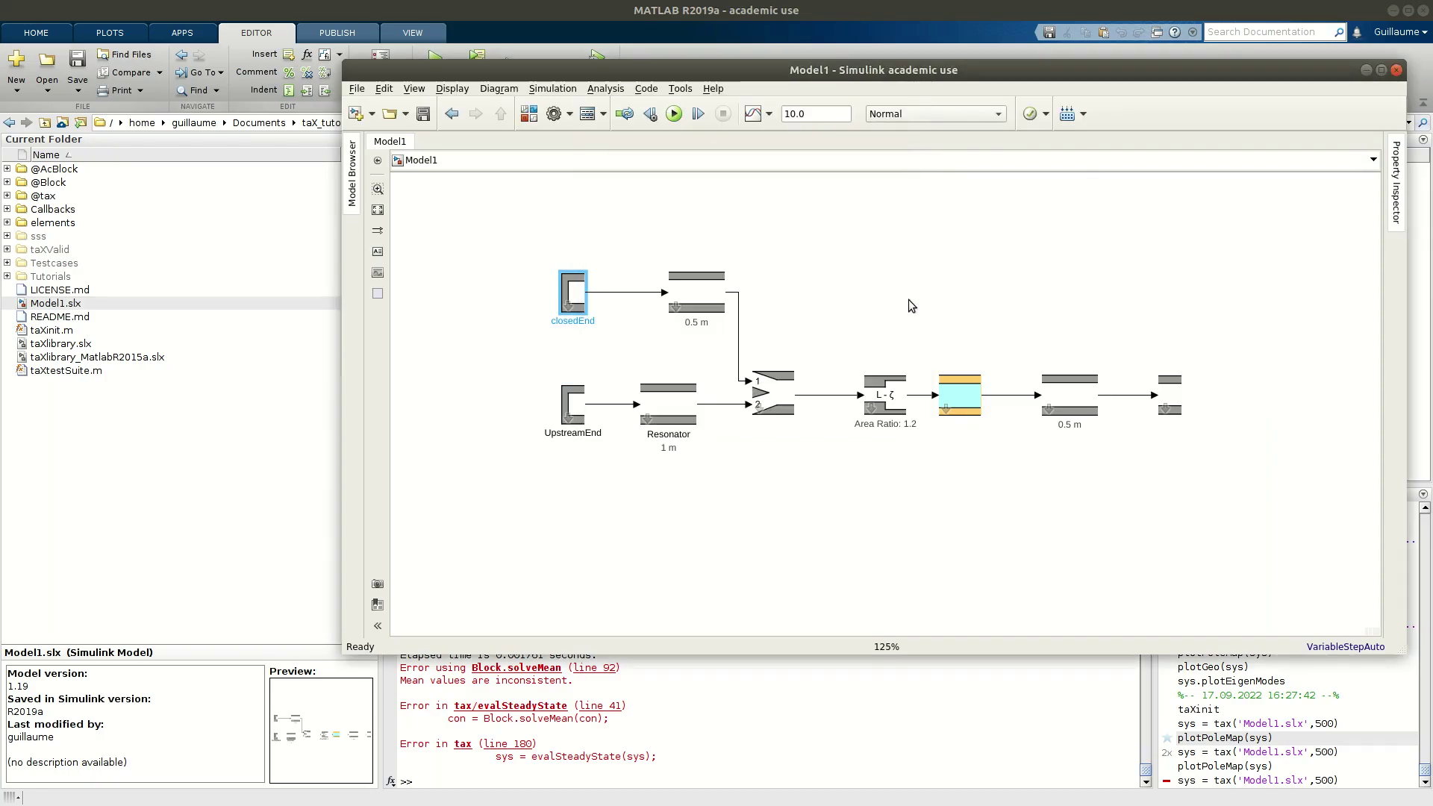
left_click(908, 299)
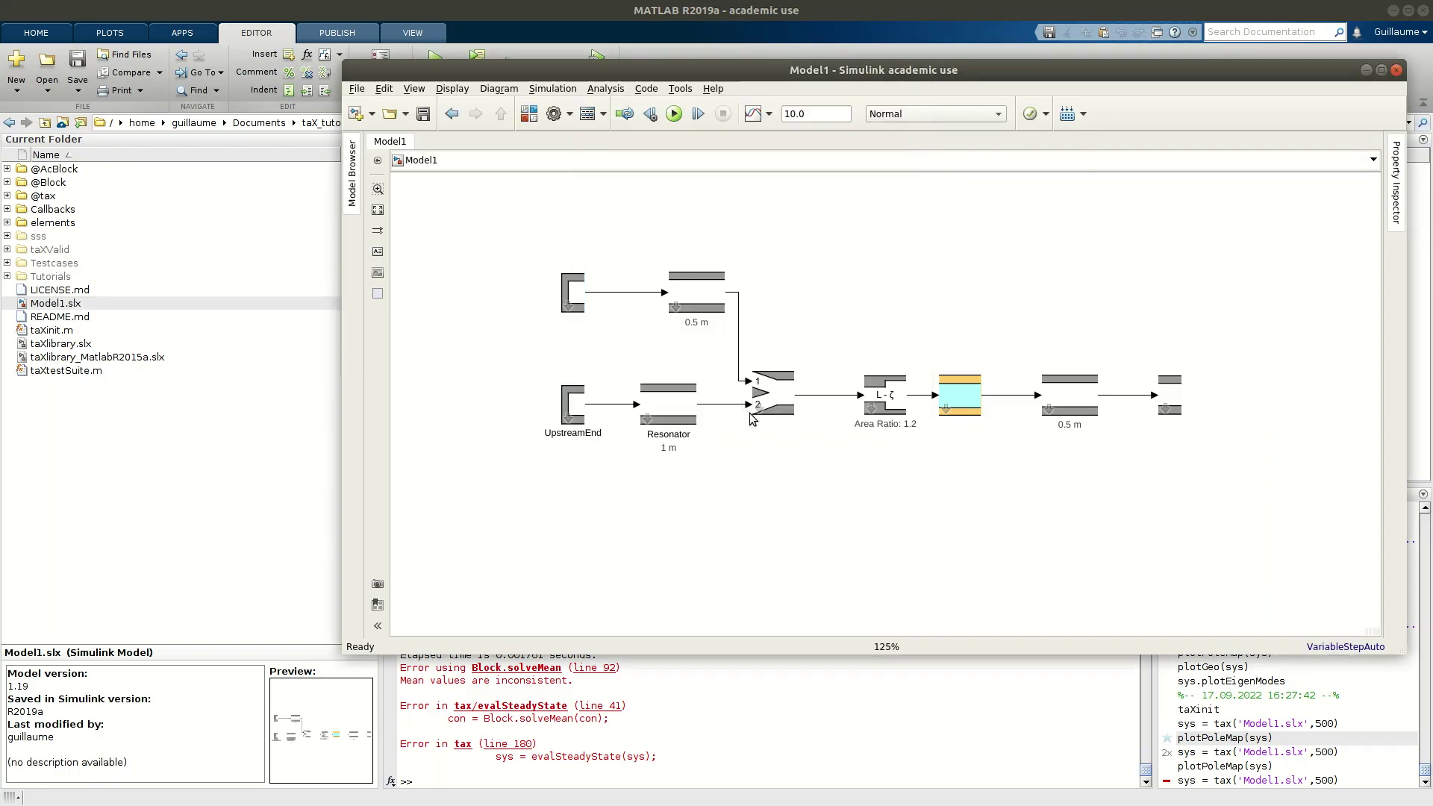
double_click(773, 392)
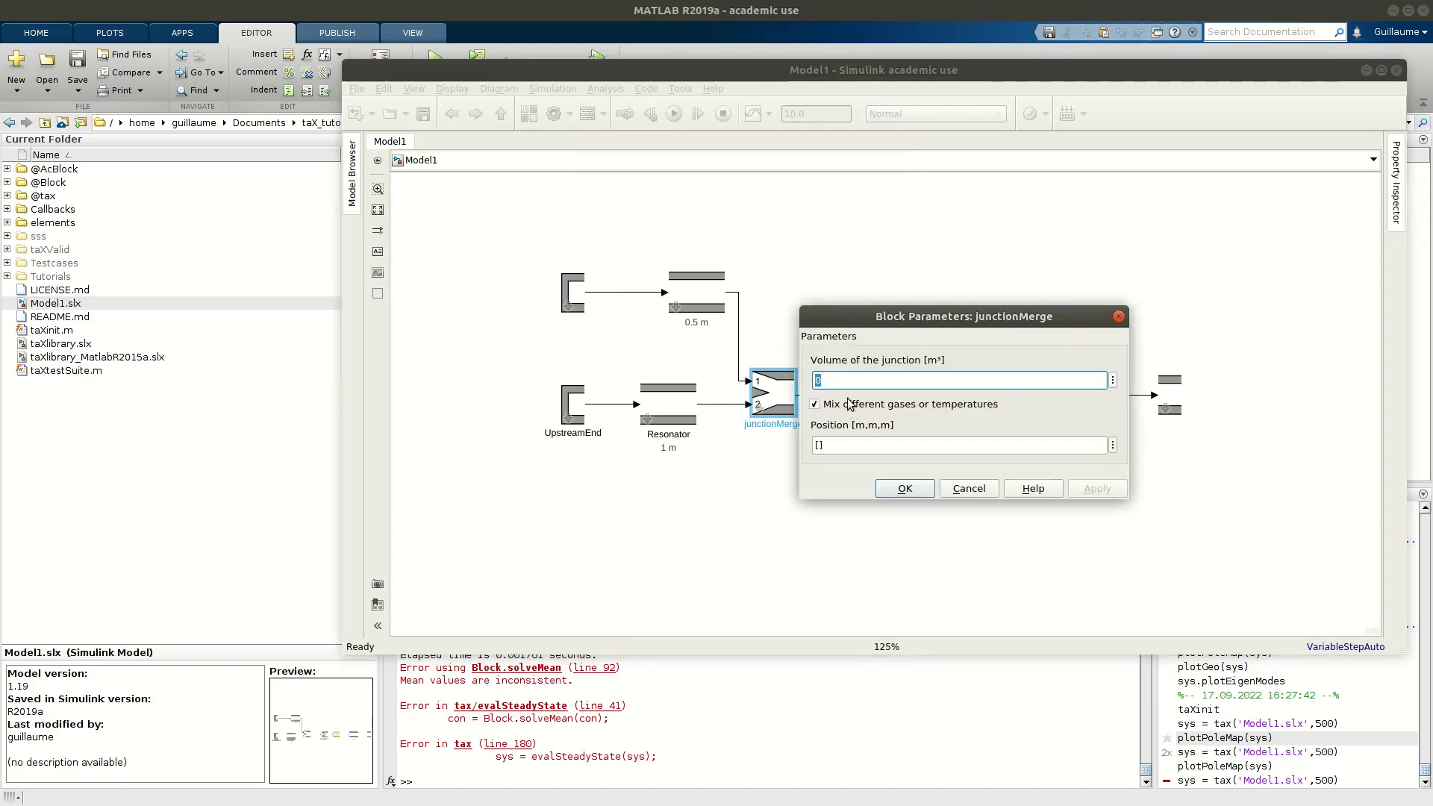
left_click(966, 489)
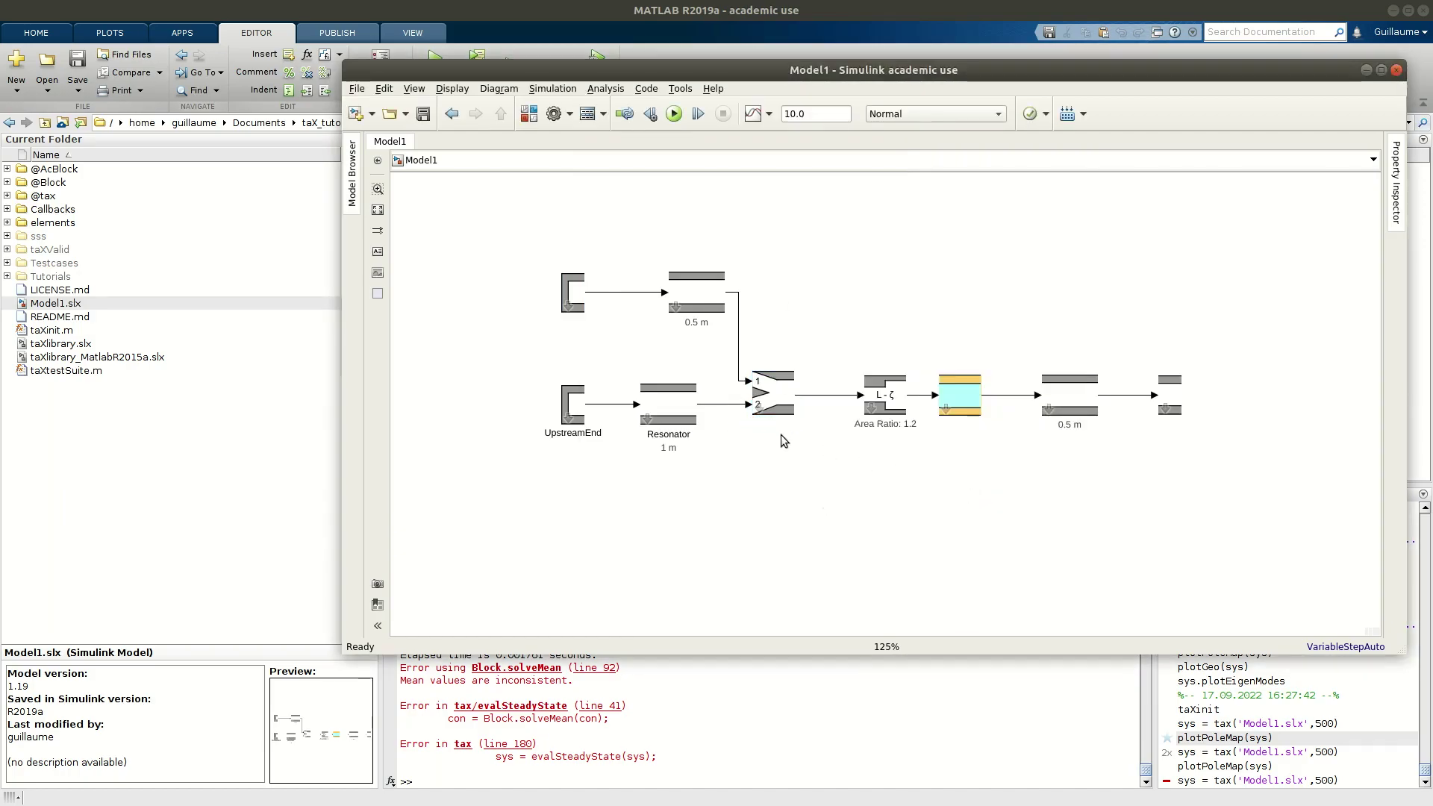
left_click(777, 397)
left_click(791, 394)
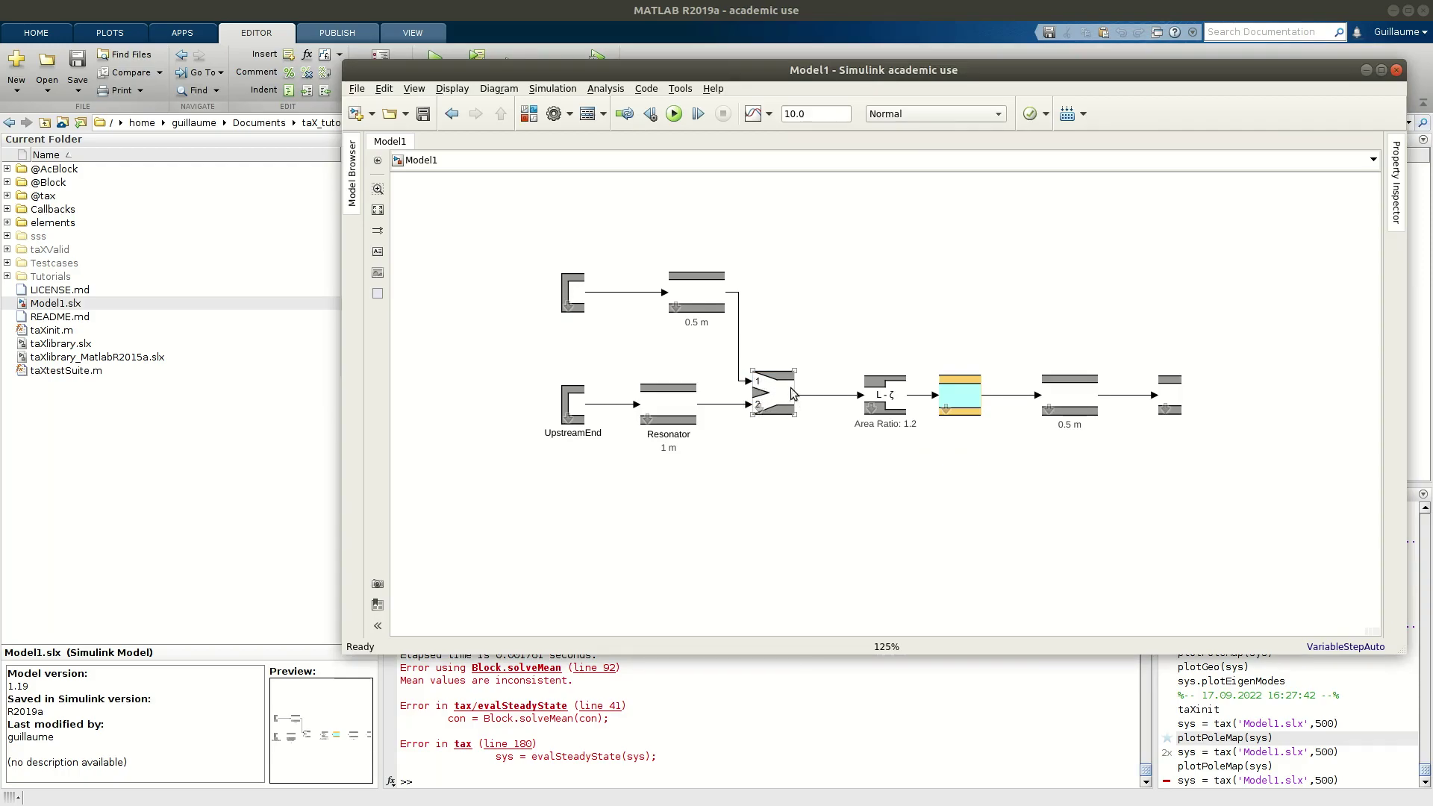
left_click(815, 409)
left_click(793, 405)
left_click(566, 288)
left_click(635, 306)
left_click(627, 303)
left_click(765, 399)
left_click(846, 430)
- Re-examine the mean values prescribed in the UpstreamEnd block, including its area, in relation to the downstream blocks
left_click(573, 407)
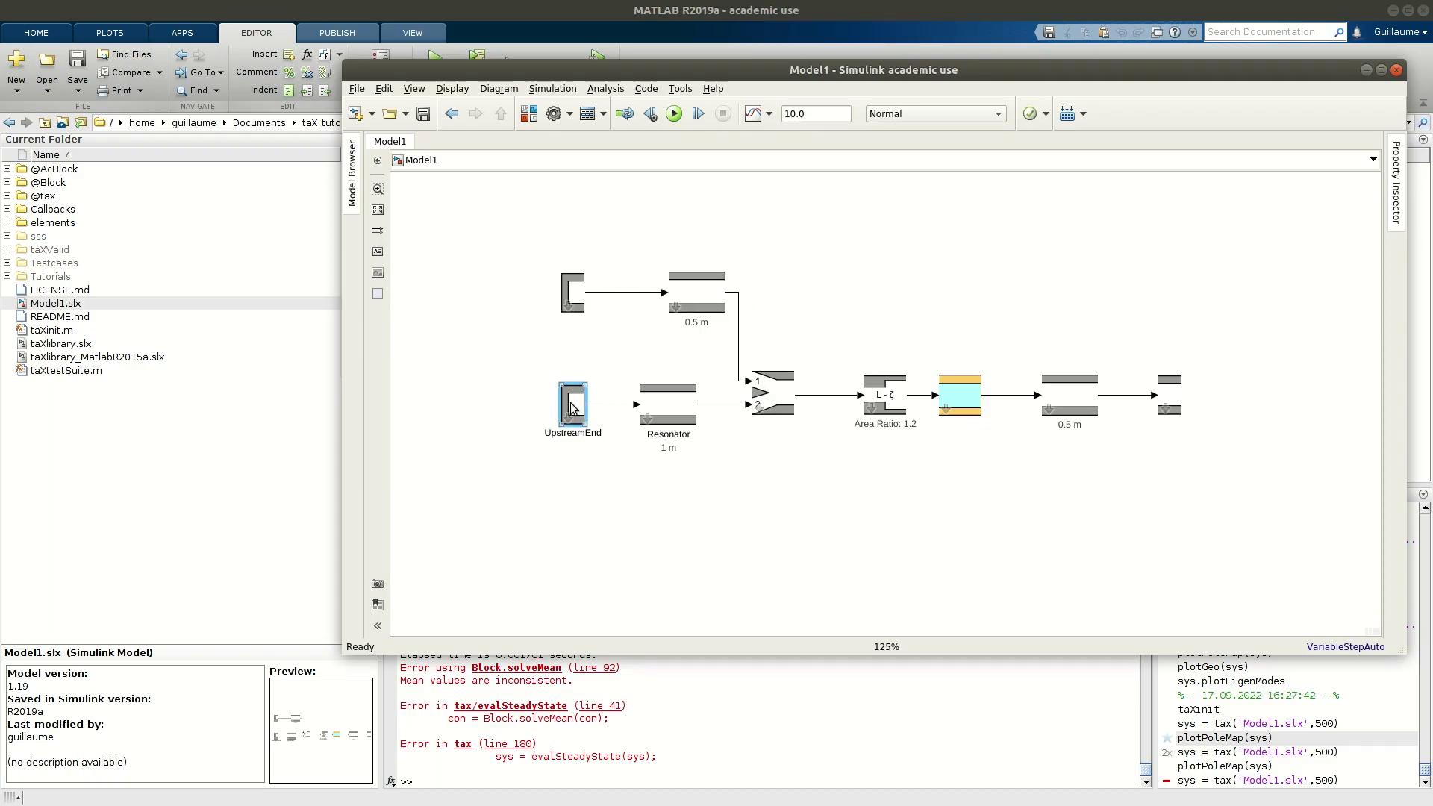
double_click(572, 407)
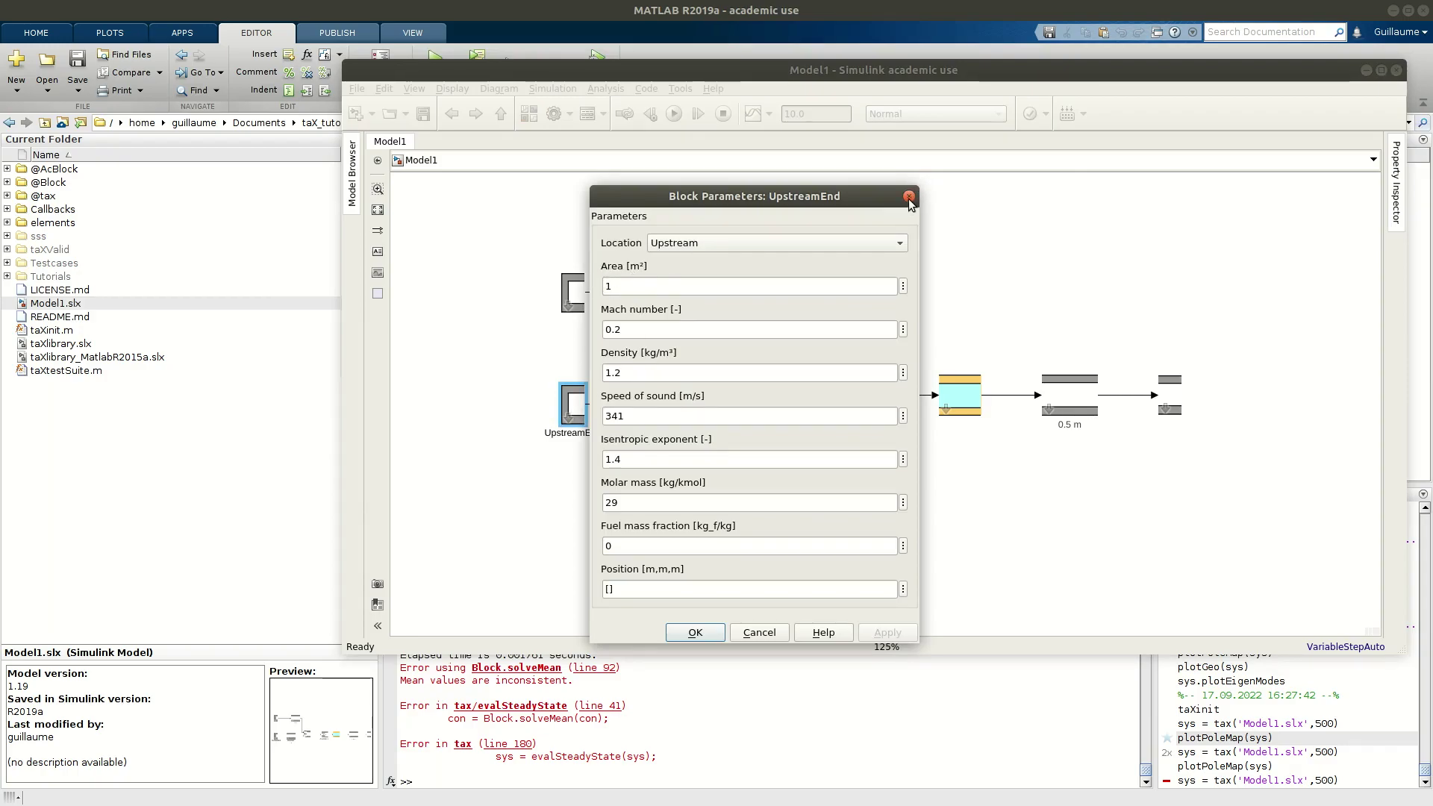
left_click(909, 197)
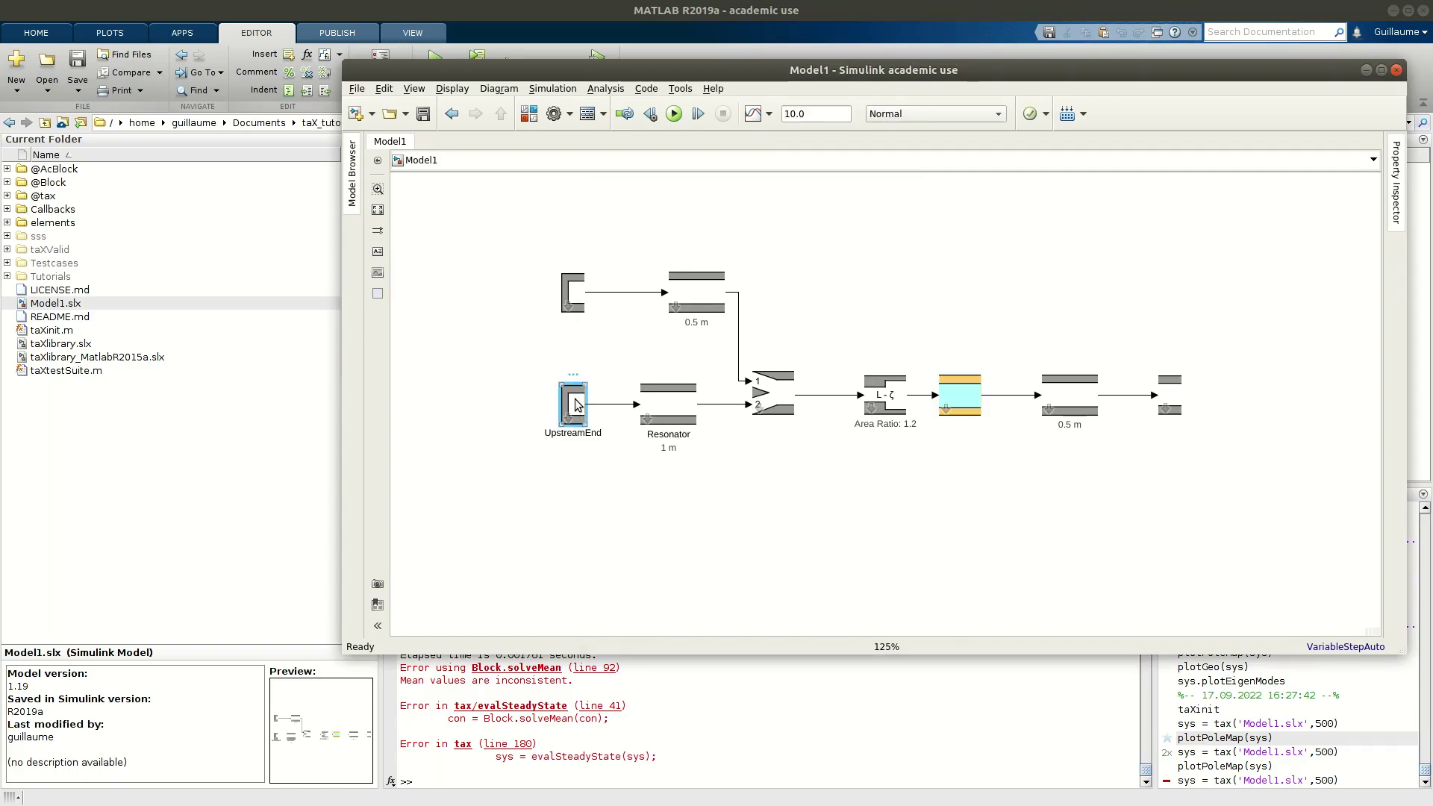
left_click(1163, 389)
left_click(736, 474)
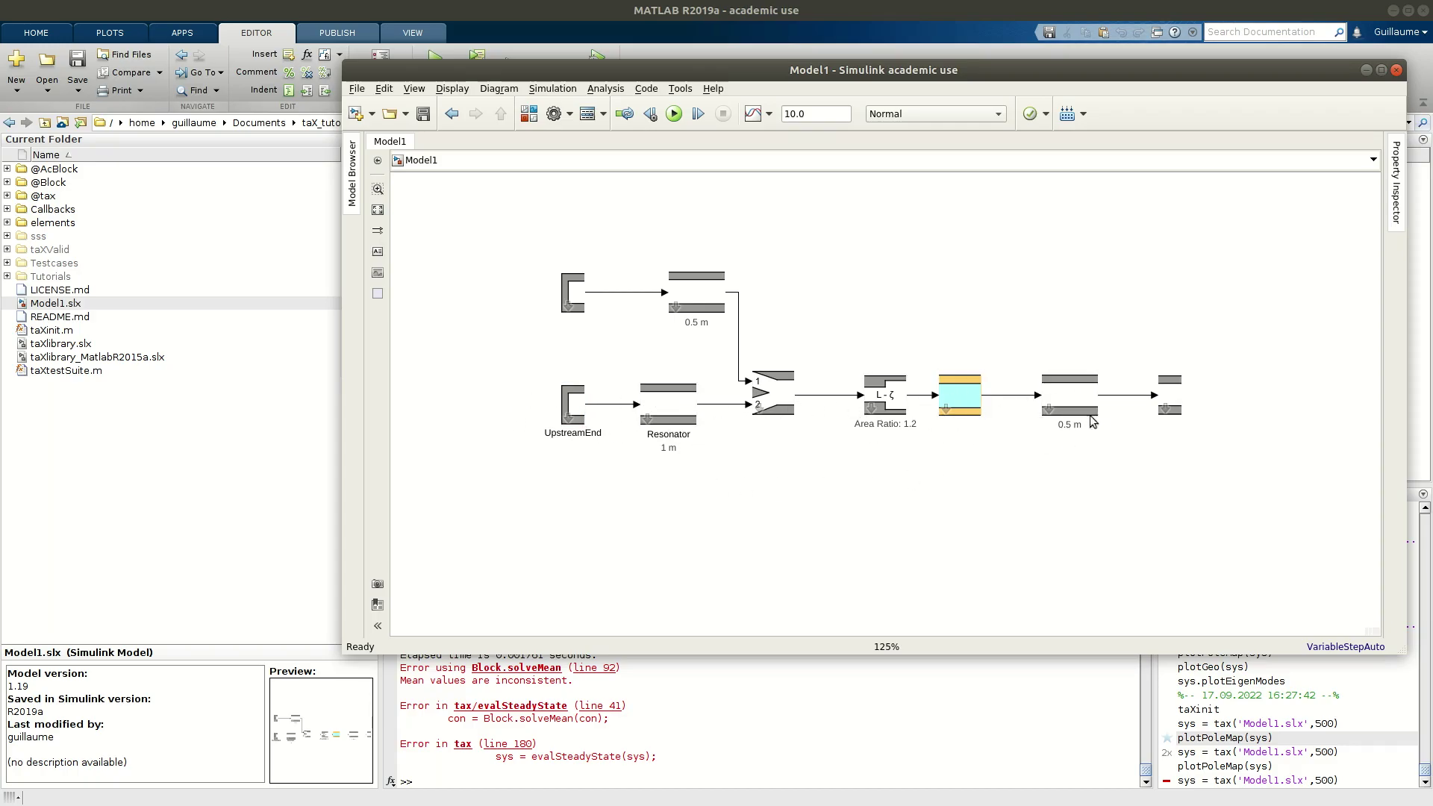
left_click(1170, 398)
left_click(817, 526)
double_click(575, 409)
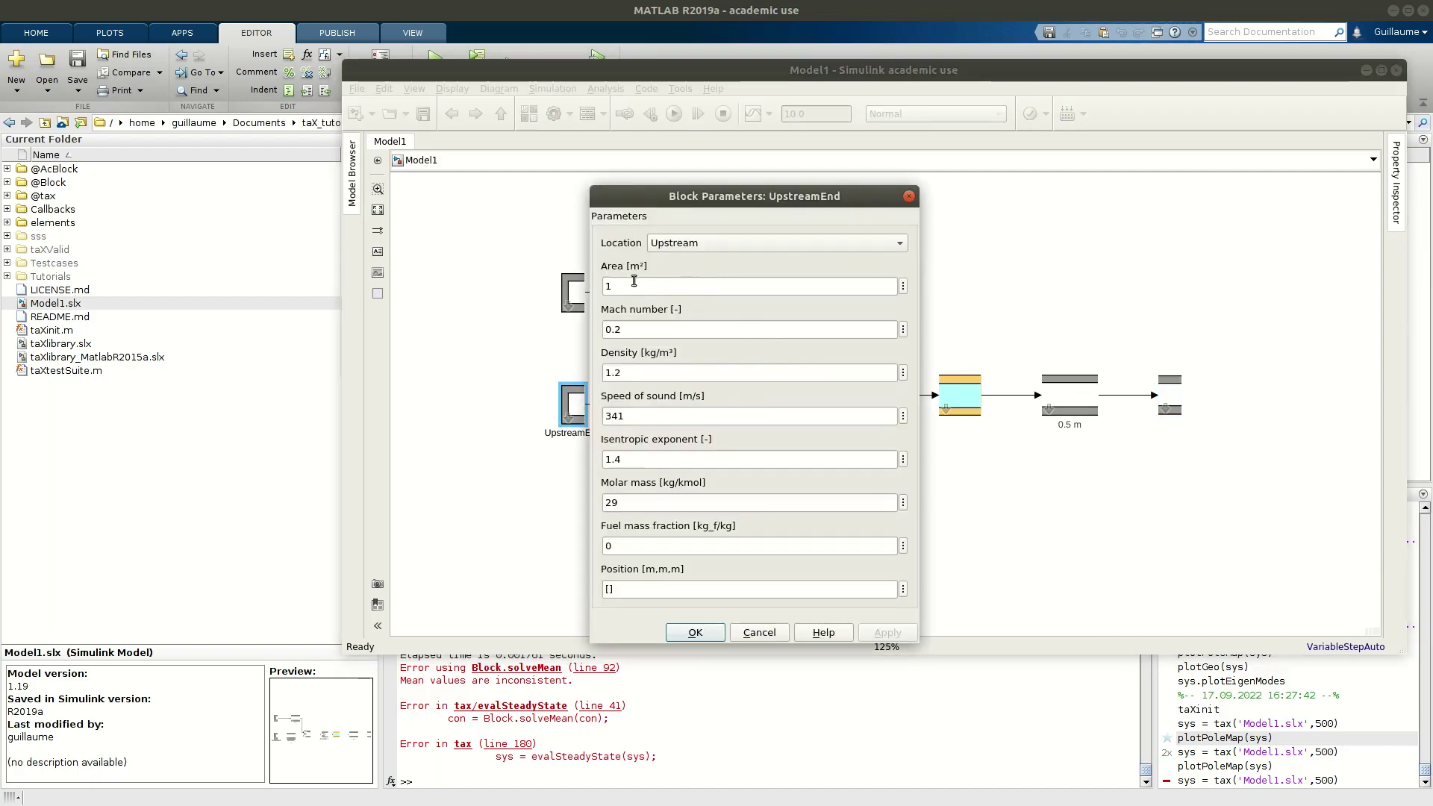
left_click(908, 195)
- Move the closedEnd block and its 0.5 m duct farther upstream to make room before the junction
left_click(571, 292)
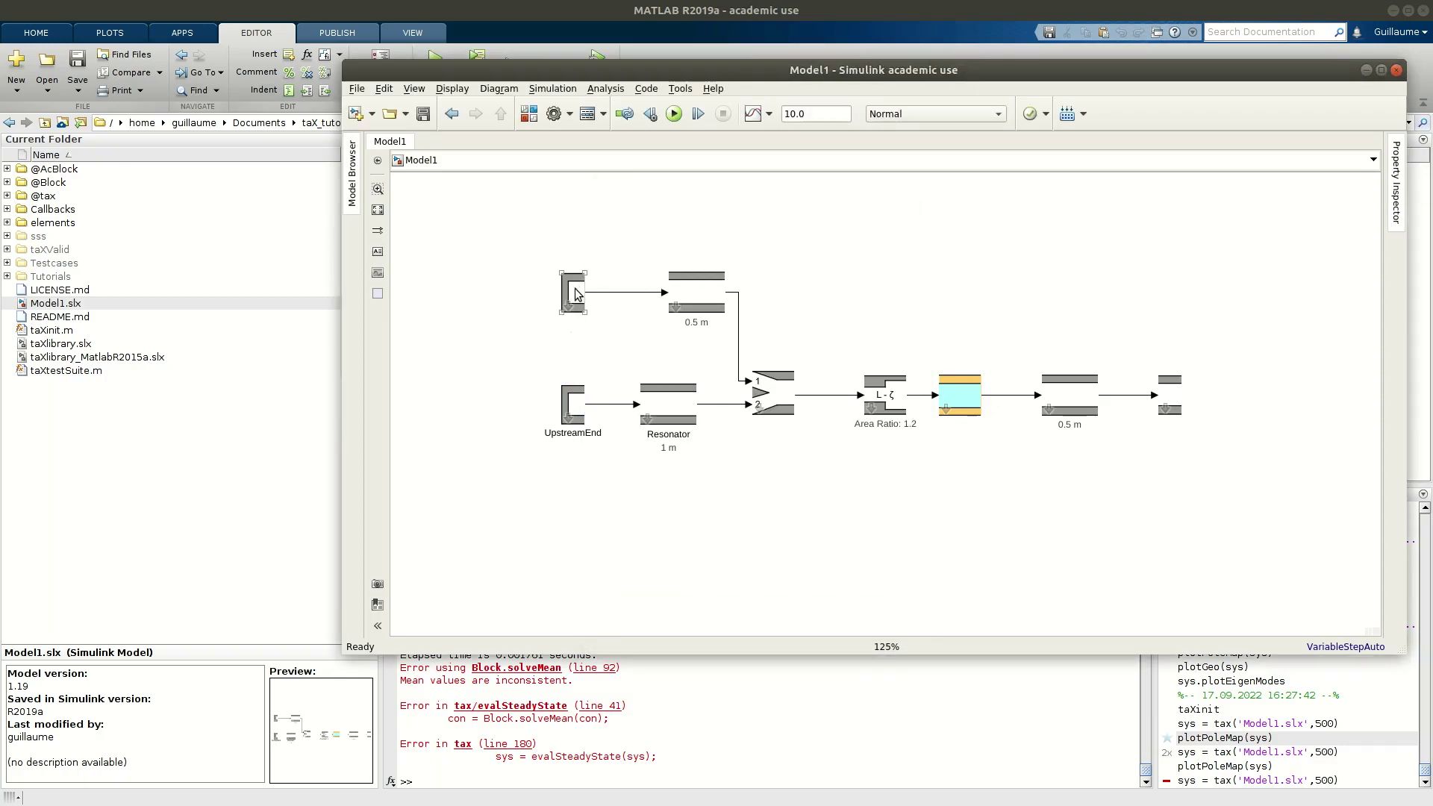
left_click(693, 297)
left_click_drag(497, 233, 646, 288)
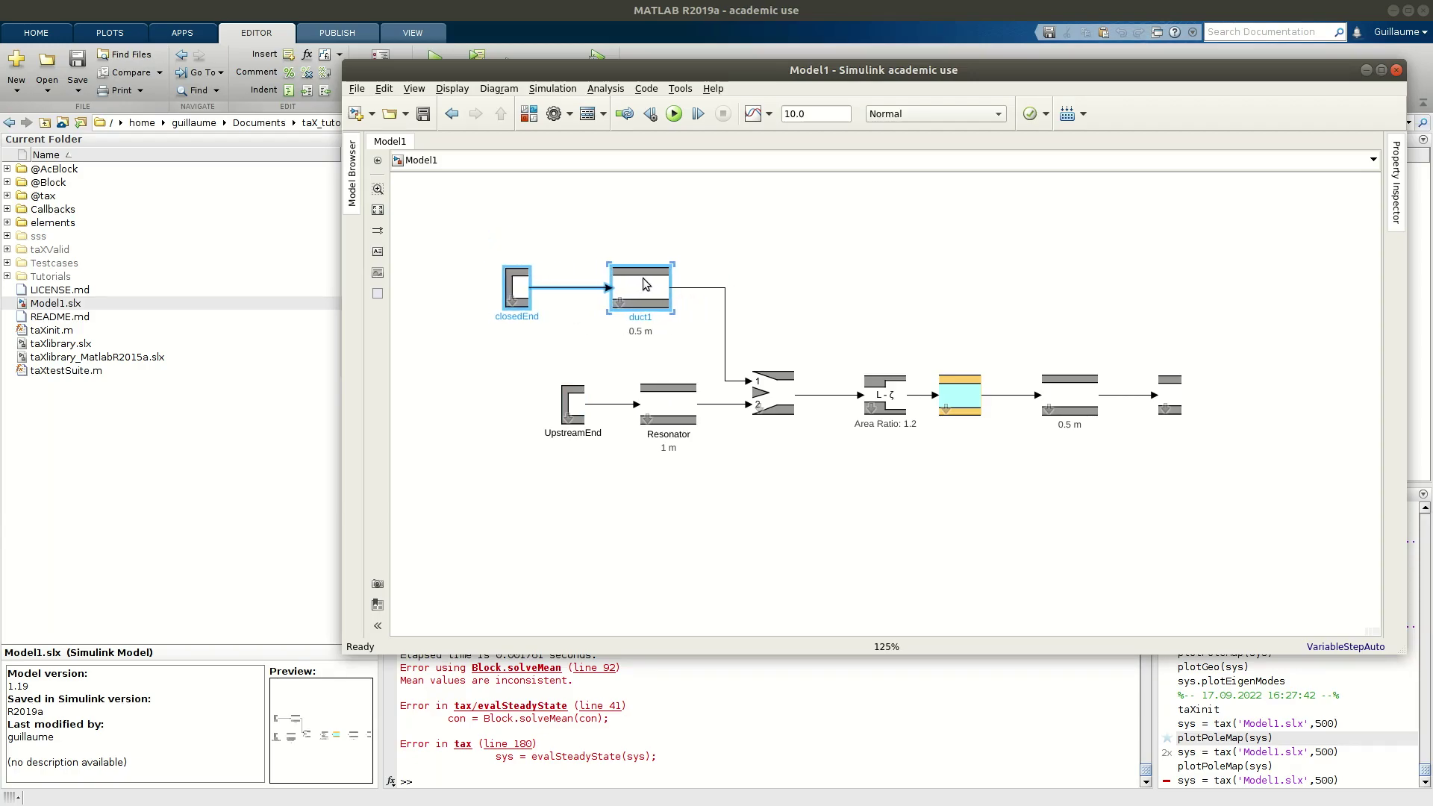
left_click(788, 239)
- Duplicate the areaChange block into the empty area above the main branch
left_click(898, 395)
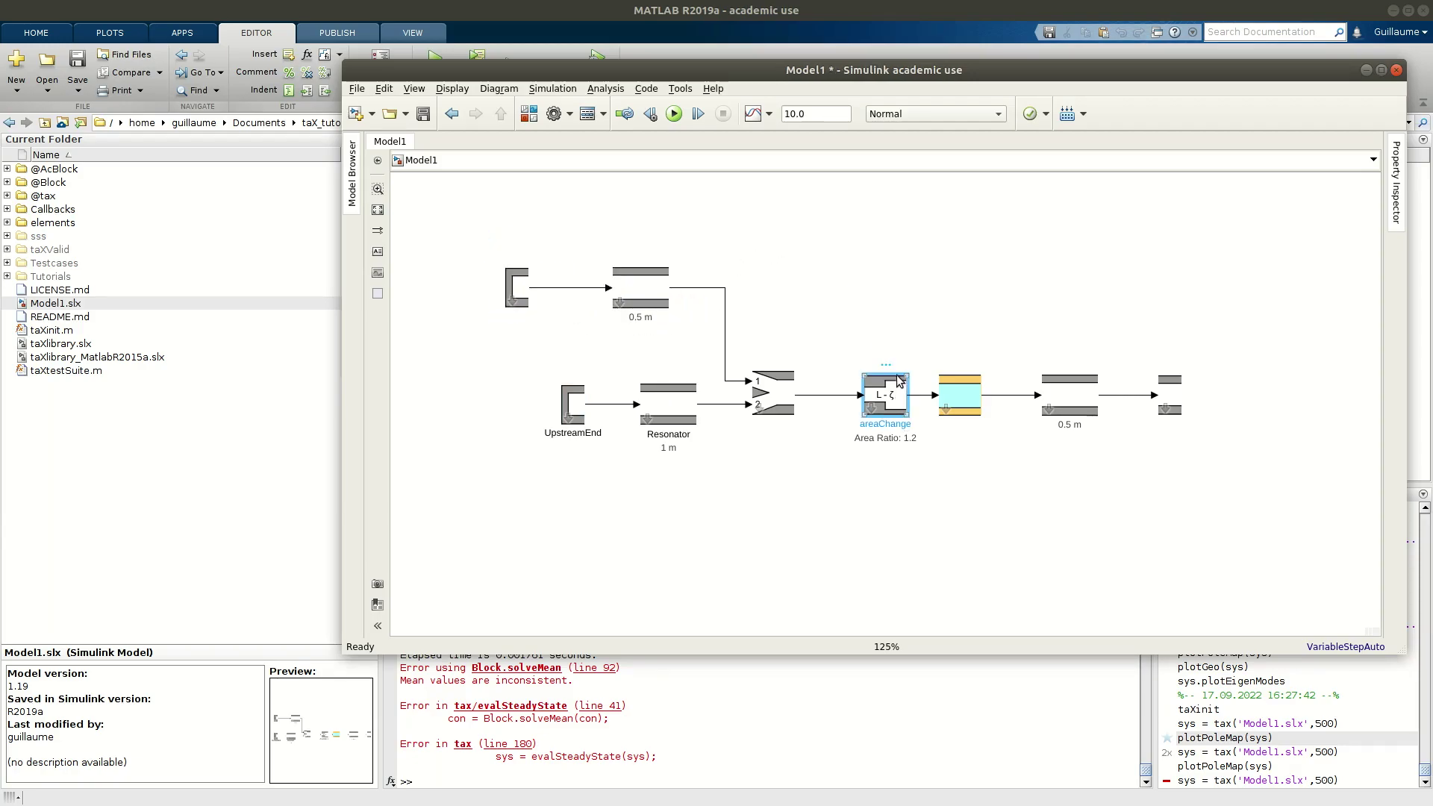
double_click(899, 376)
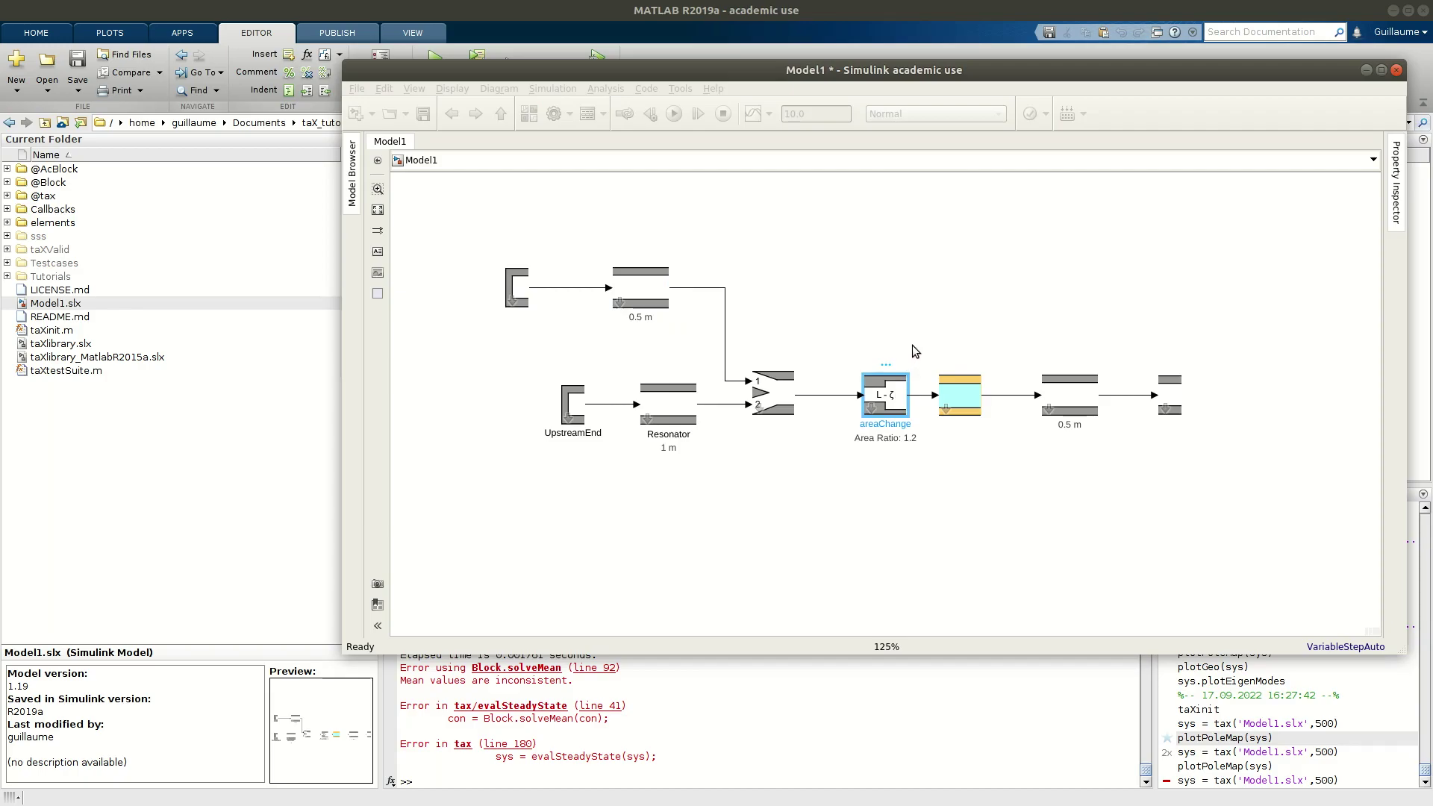
left_click(860, 298)
key("ctrl+v")
- Replace the line between the upper 0.5 m duct and the junction's first input with the copied areaChange block, shifting the branch farther upstream
left_click(723, 330)
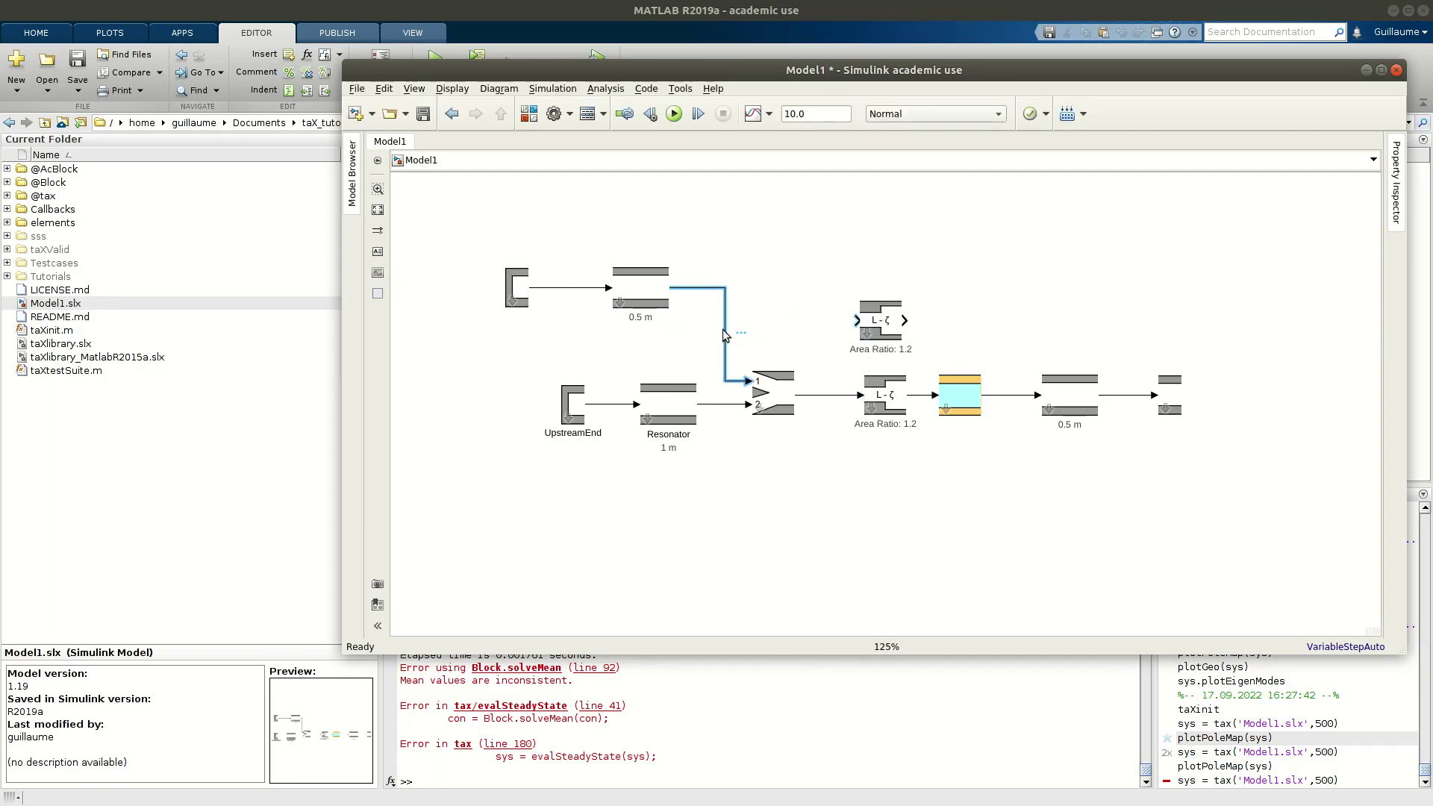
key("Delete")
left_click_drag(423, 222, 713, 307)
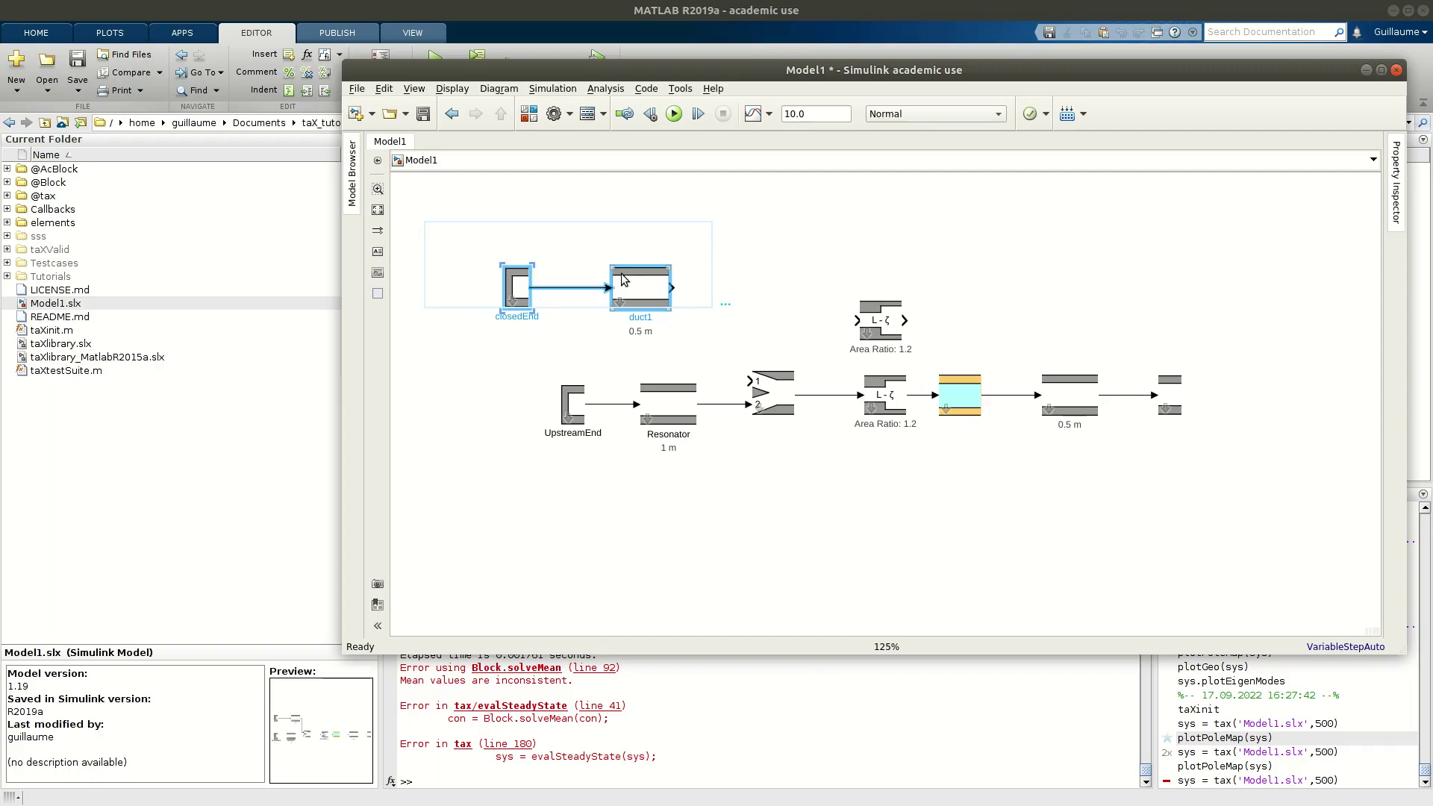
left_click_drag(624, 279, 587, 261)
left_click(810, 274)
left_click_drag(889, 320, 747, 379)
left_click_drag(684, 296, 684, 305)
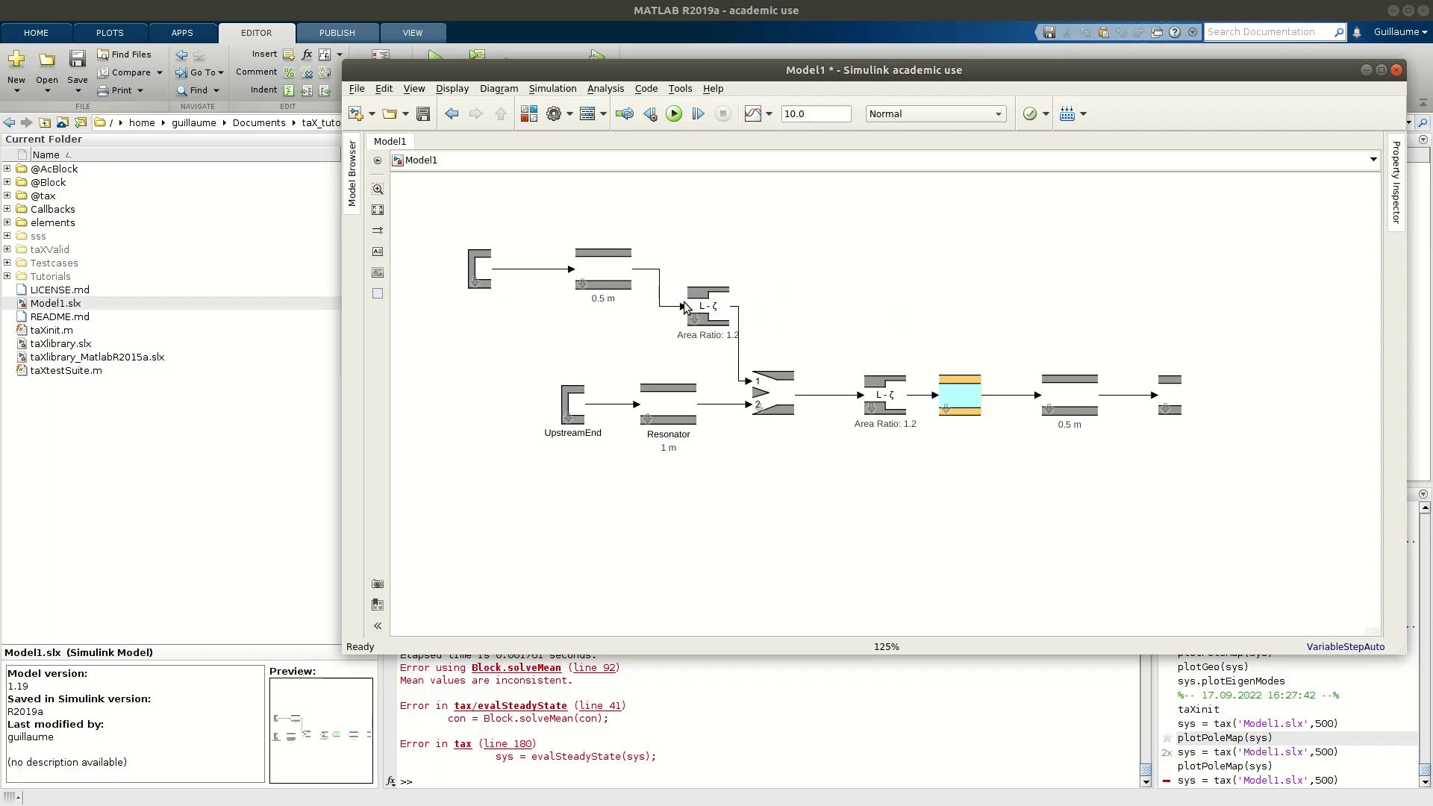
left_click(489, 277)
left_click(776, 394)
left_click(579, 406)
left_click(783, 394)
left_click(718, 319)
left_click(766, 385)
left_click(717, 313)
left_click(532, 279)
- Reset the closedEnd block's area to the unspecified value []
double_click(481, 270)
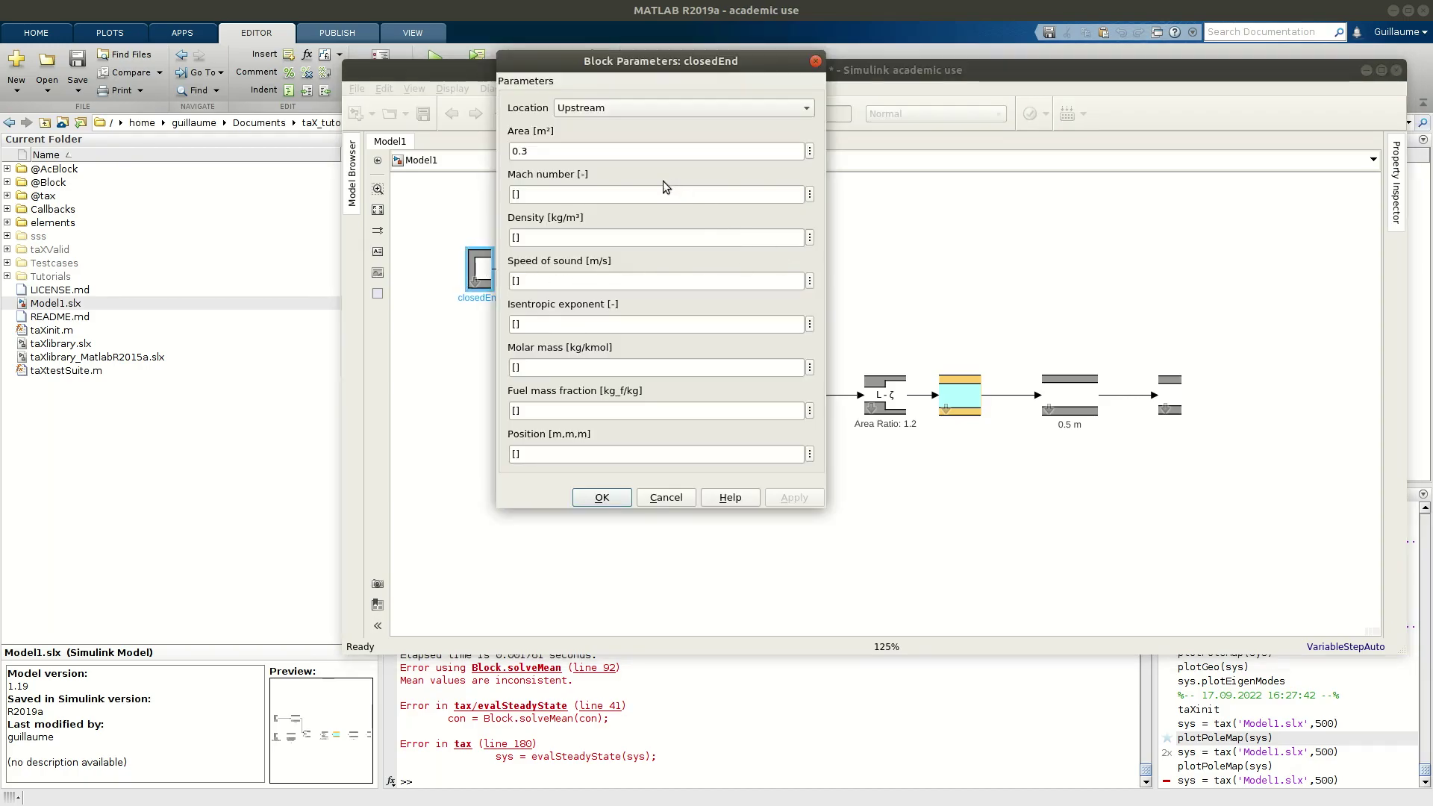
double_click(649, 151)
type("[]")
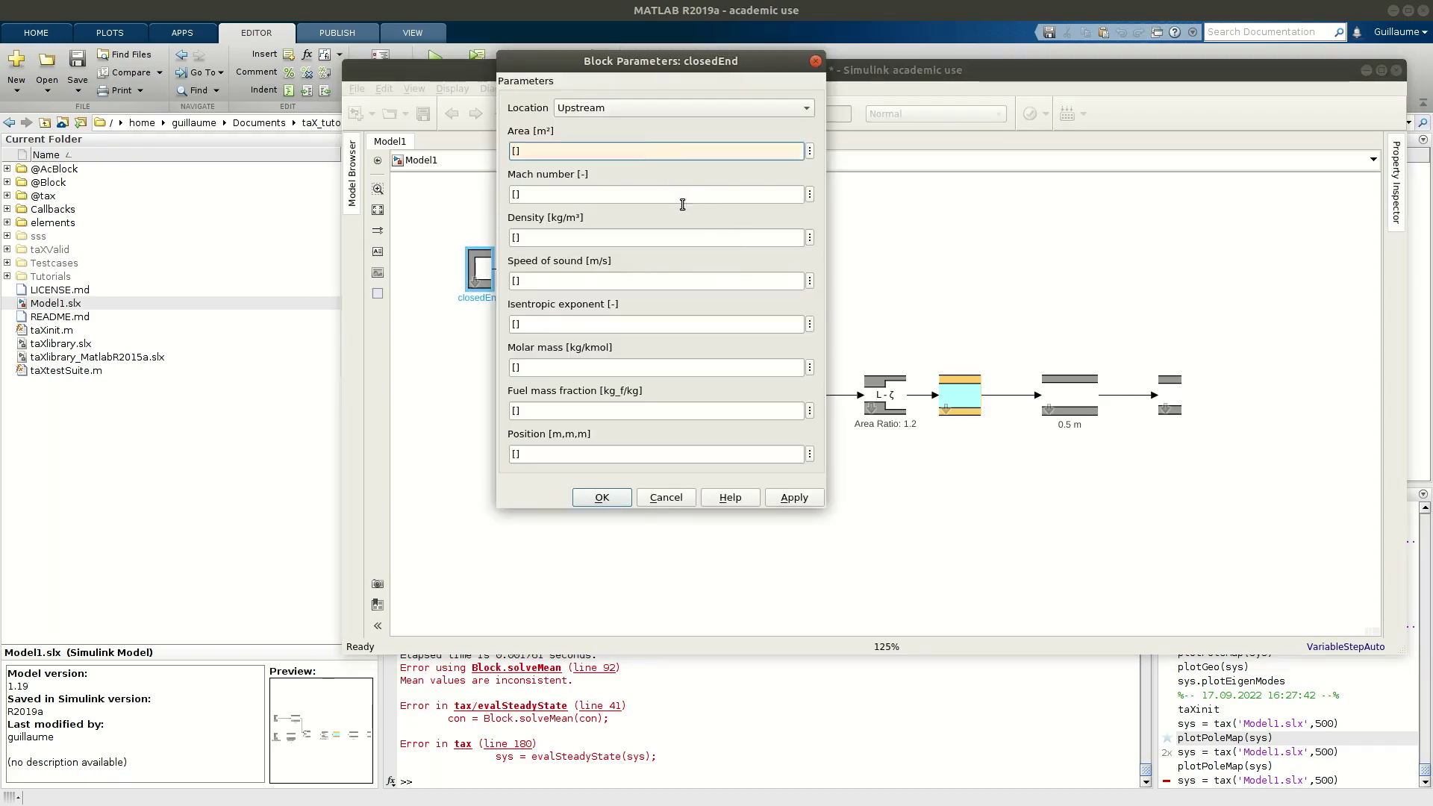
left_click(649, 498)
left_click(597, 498)
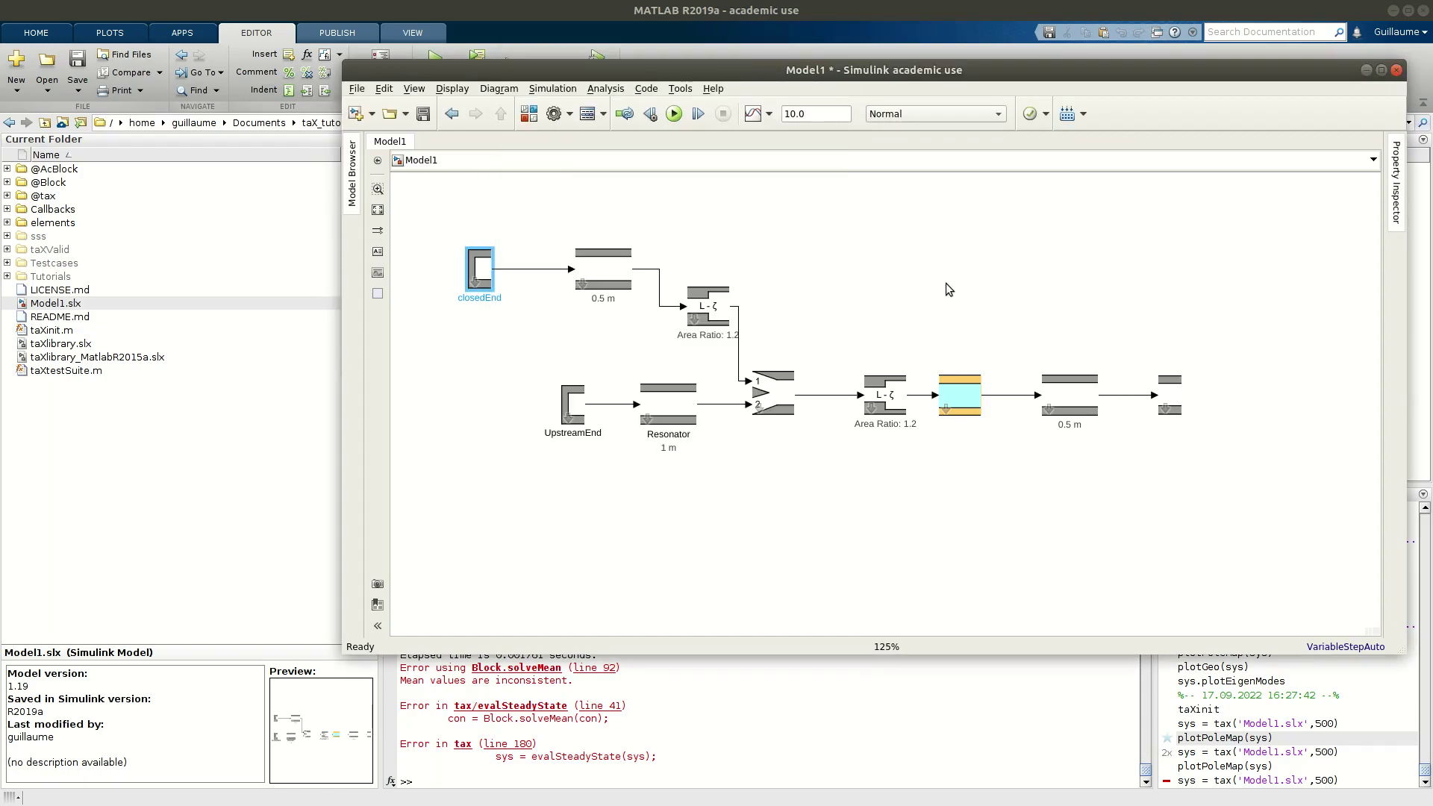
- Set the area ratio of the copied areaChange block in the upper branch to 1/0.3
left_click(946, 283)
double_click(717, 306)
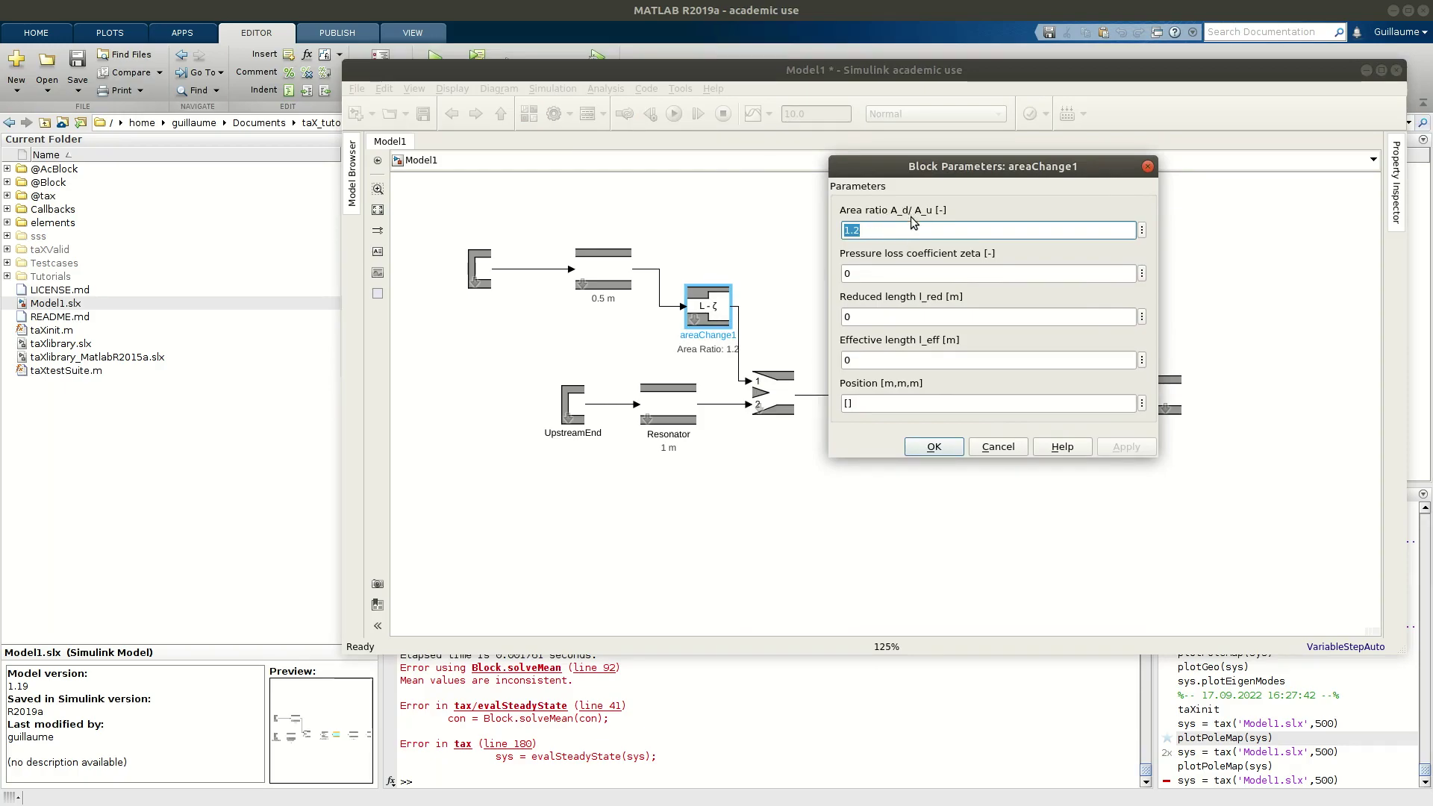
type("1")
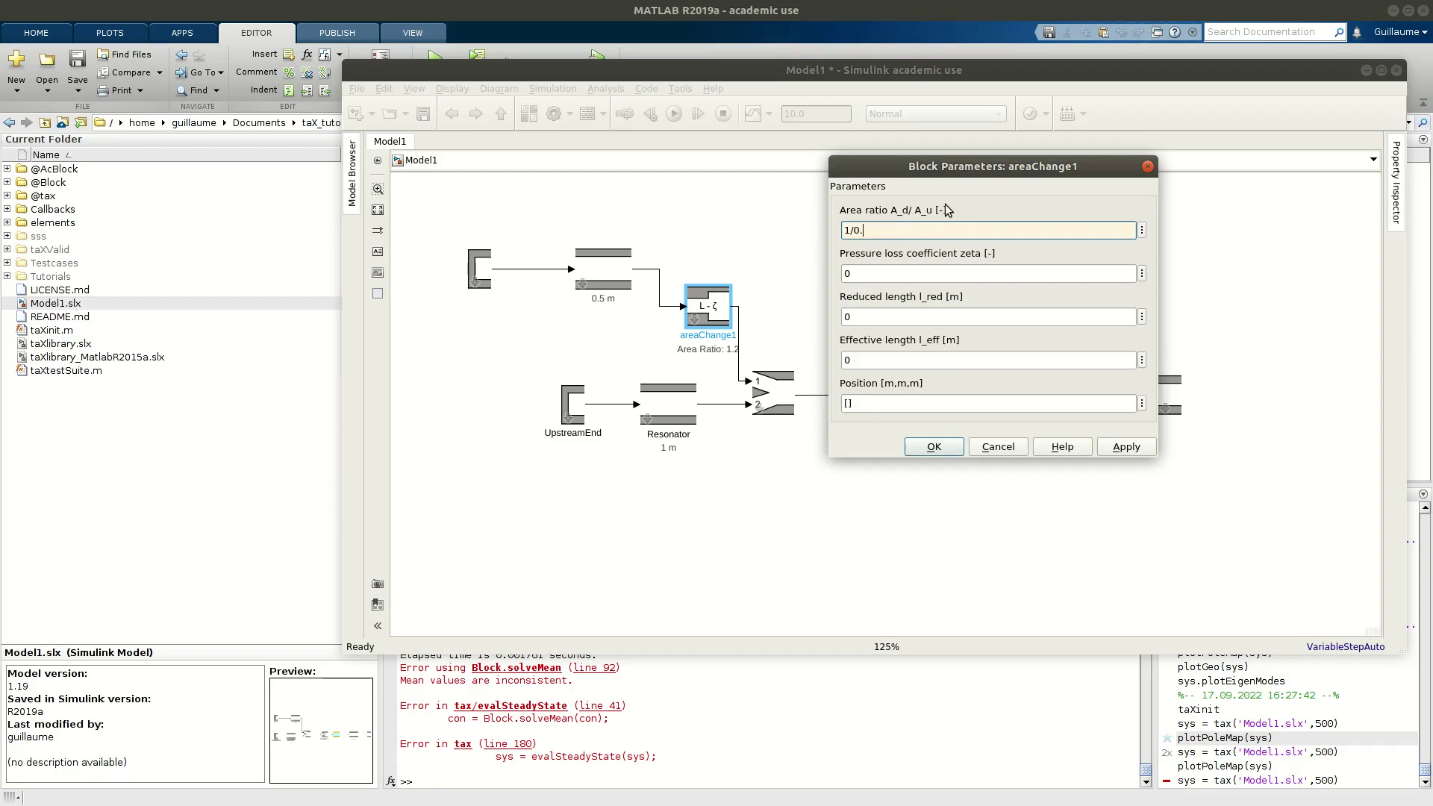
left_click(1127, 446)
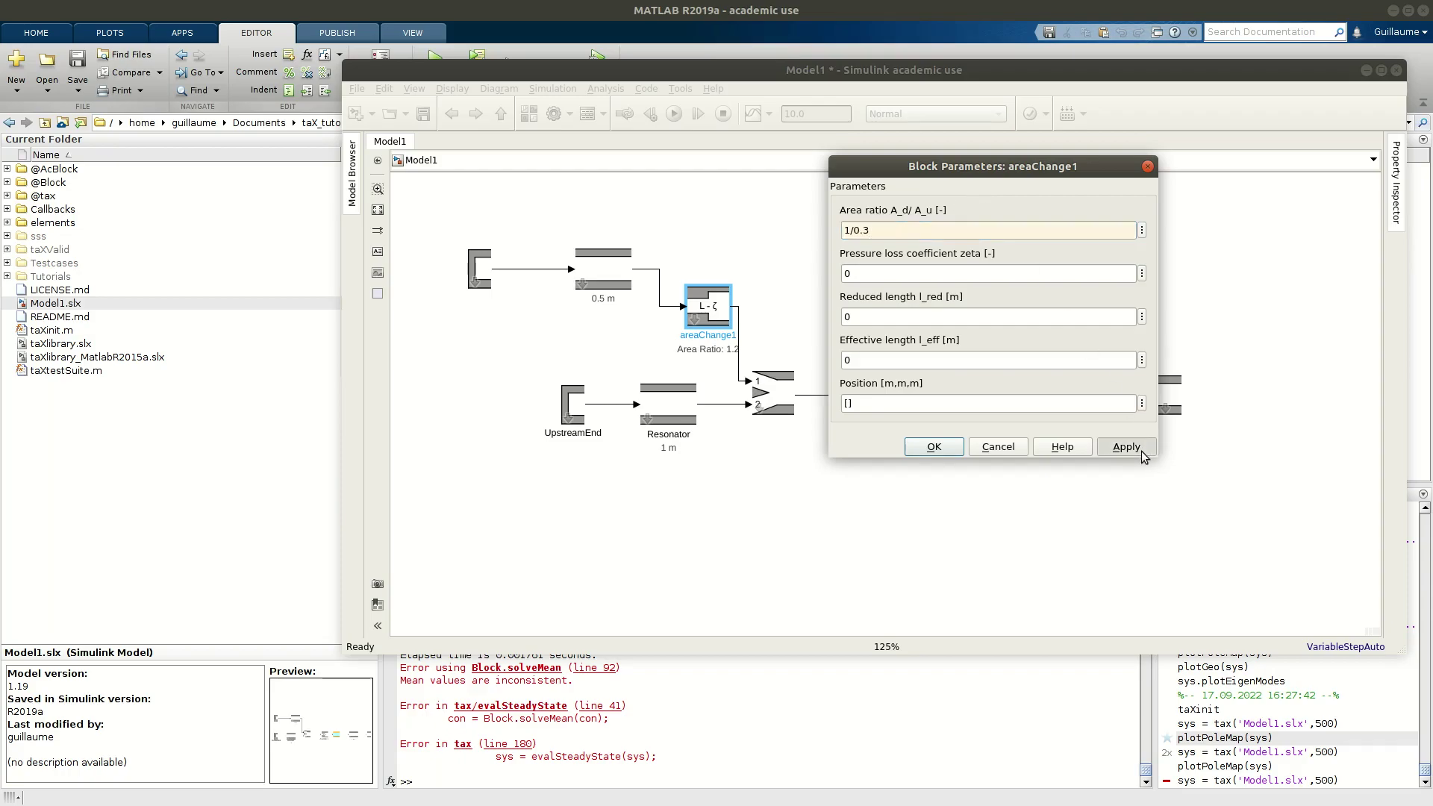
left_click(933, 446)
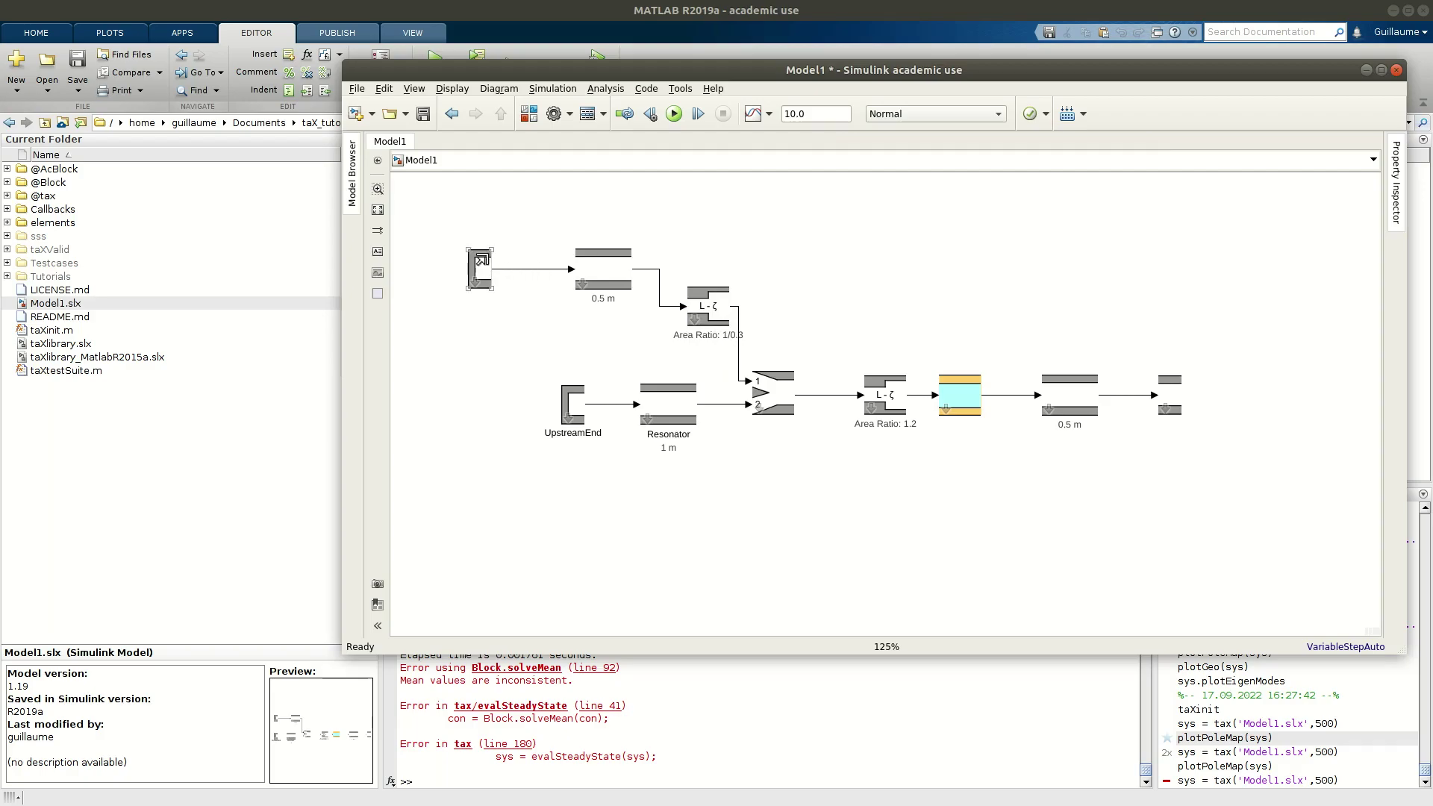
- Save Model1 and rebuild the system with sys = tax('Model1.slx',500)
left_click(474, 280)
left_click(735, 610)
left_click(423, 114)
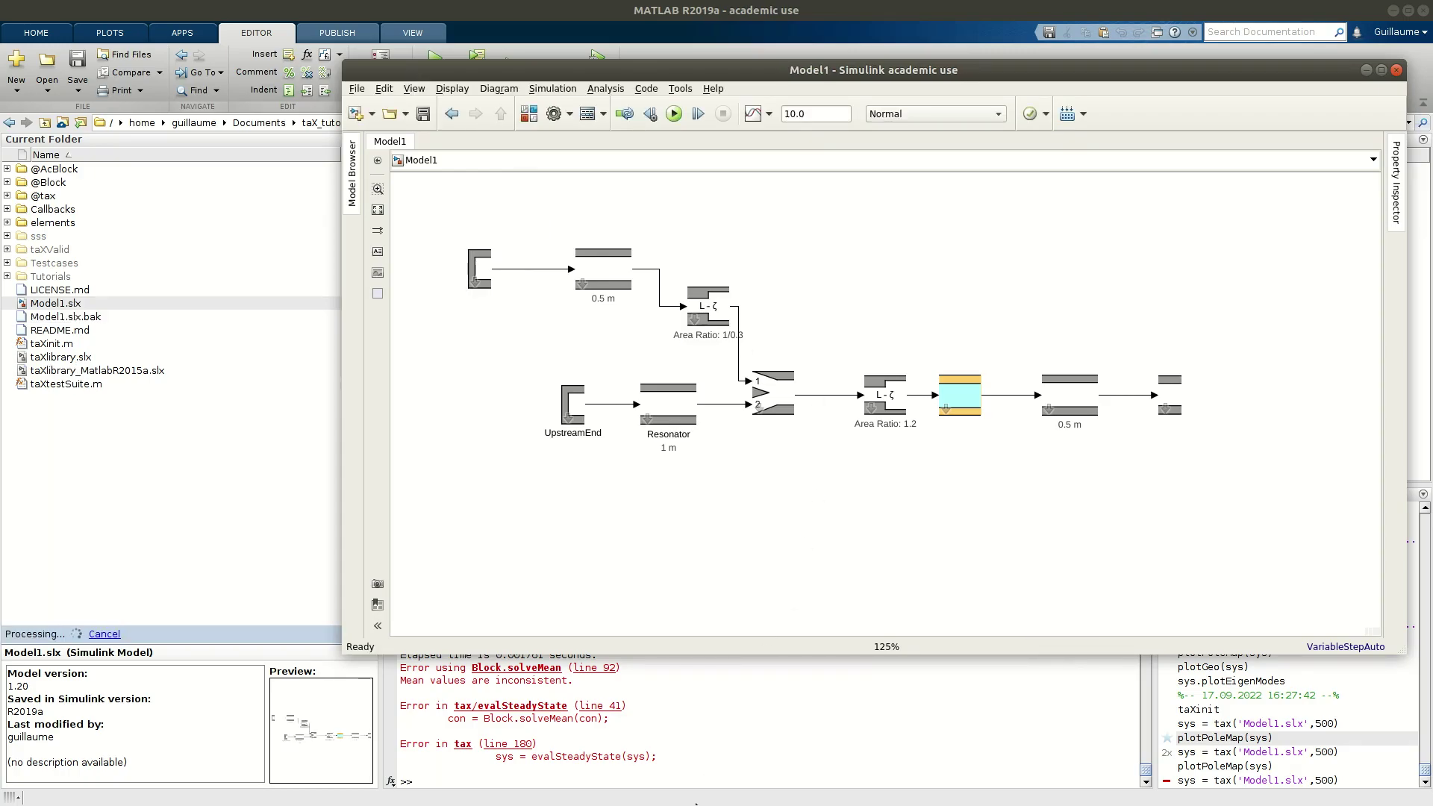
left_click(703, 779)
key("Up")
key("Return")
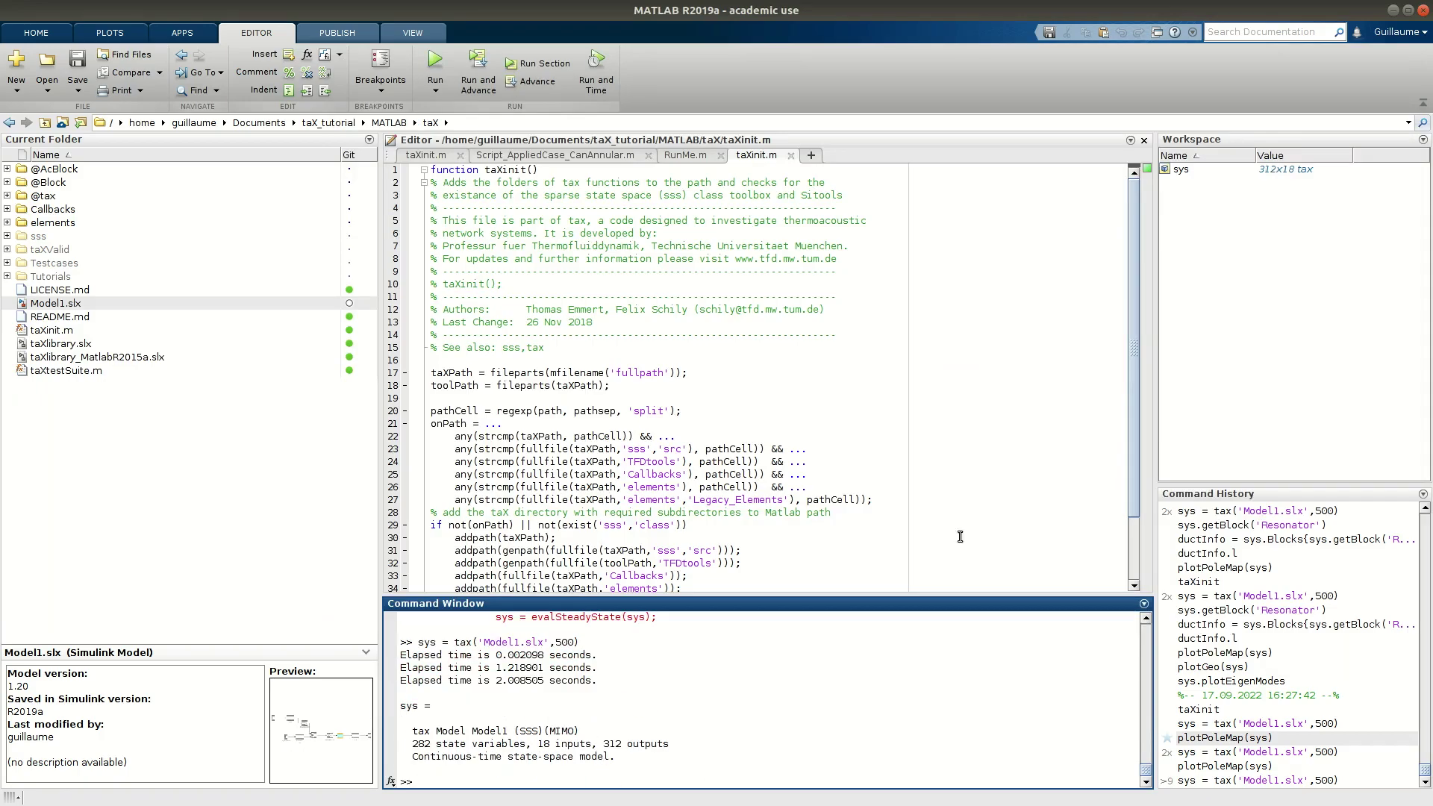
- Open the sys variable's Blocks cell array and inspect the properties of its second block
double_click(1182, 169)
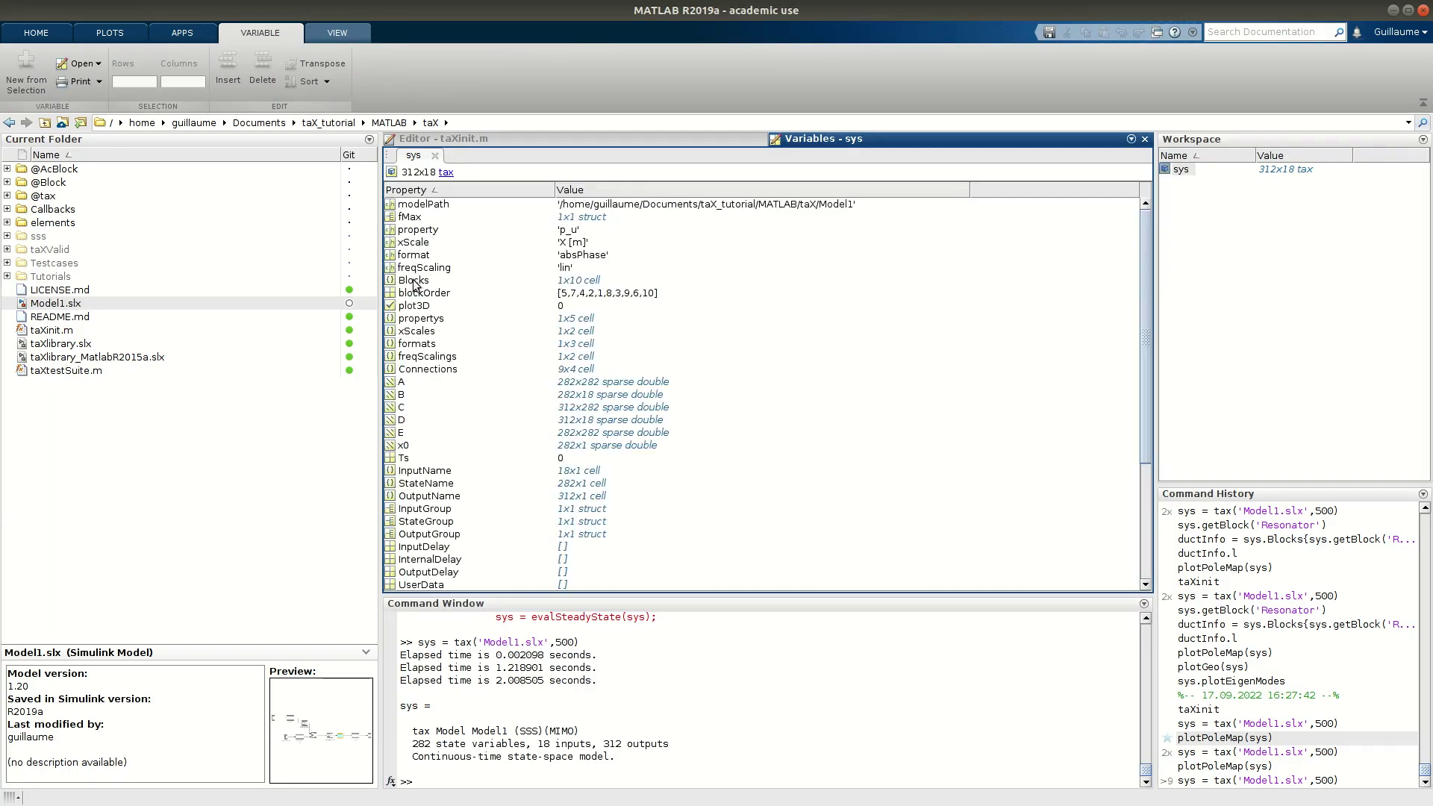
double_click(403, 283)
double_click(485, 208)
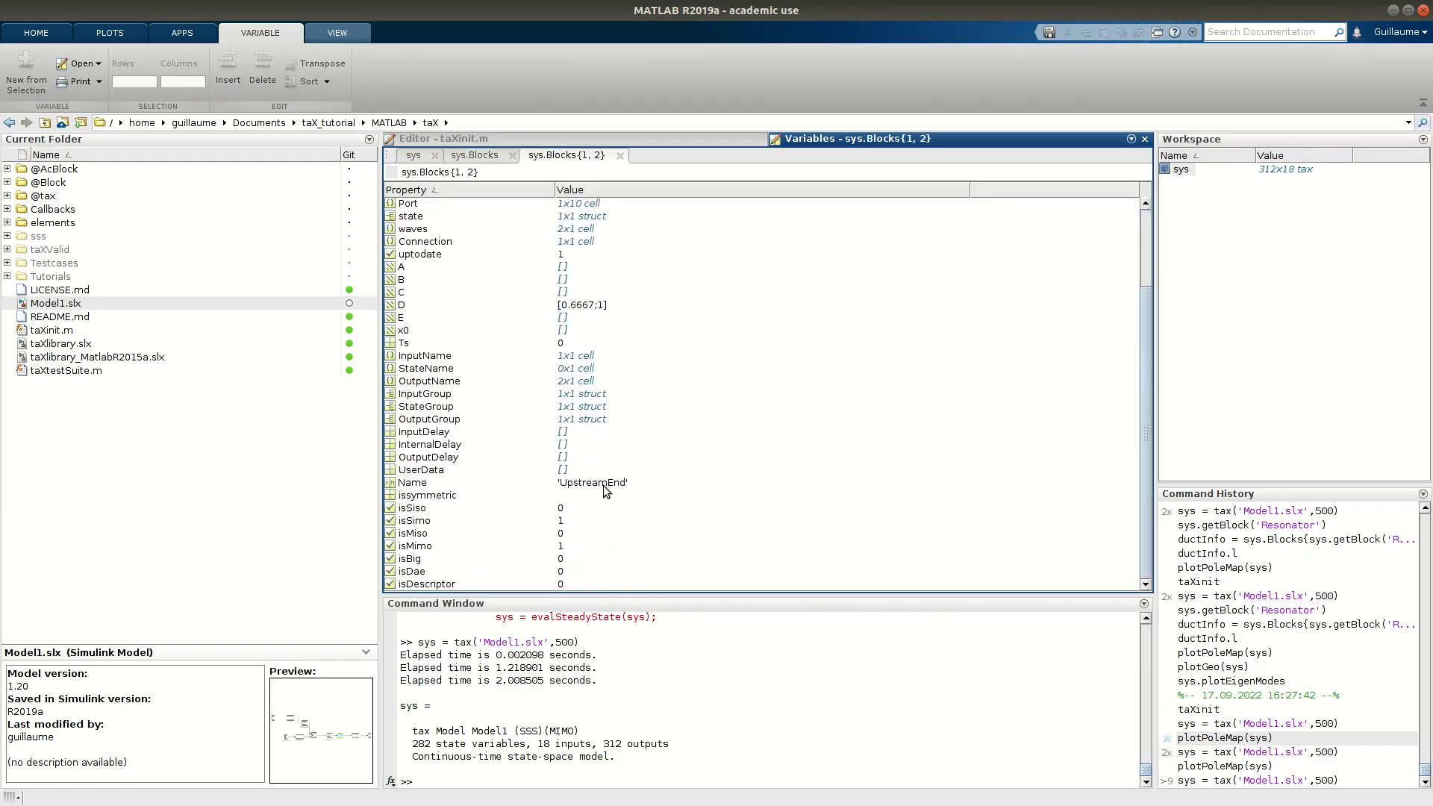
scroll(827, 423, "up", 3)
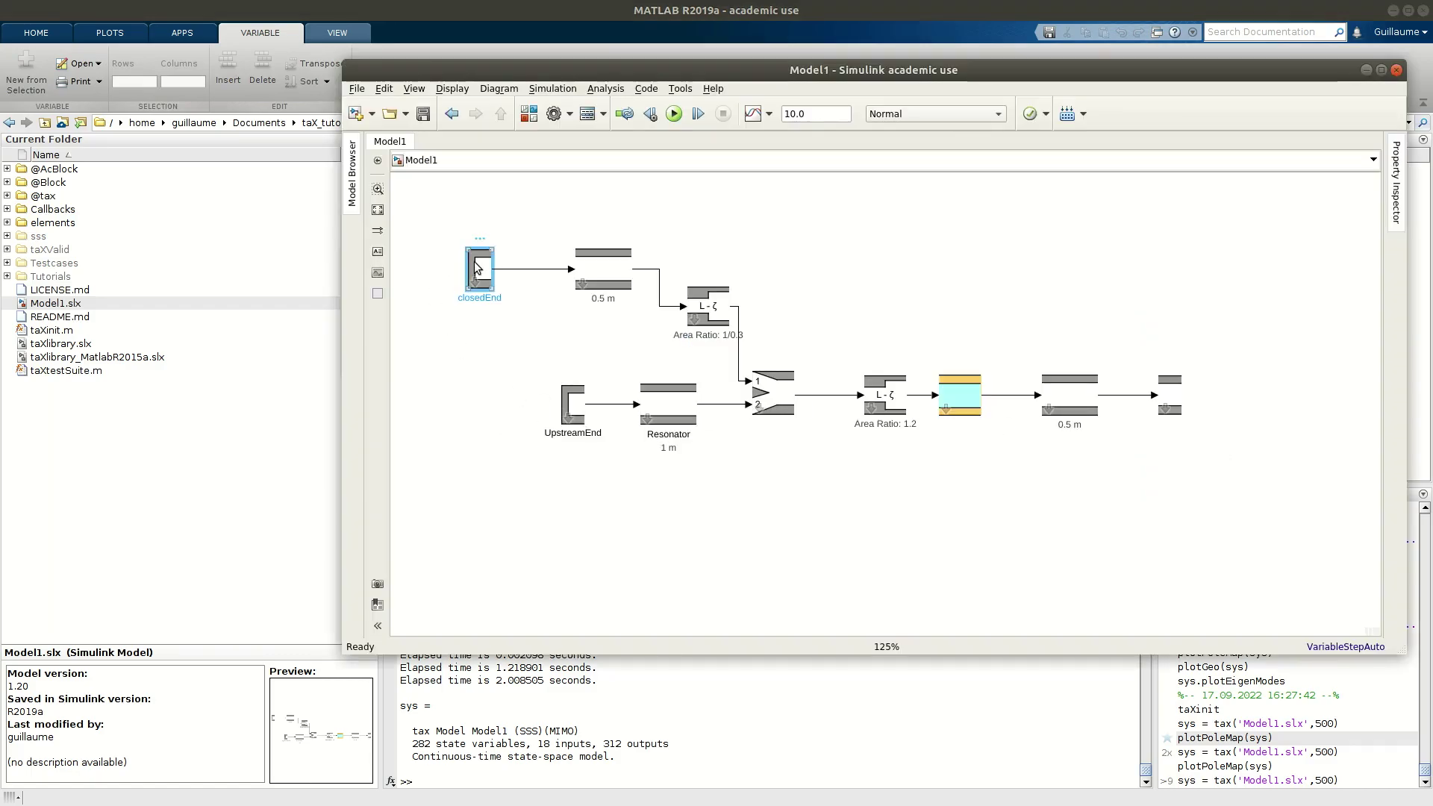
left_click(648, 738)
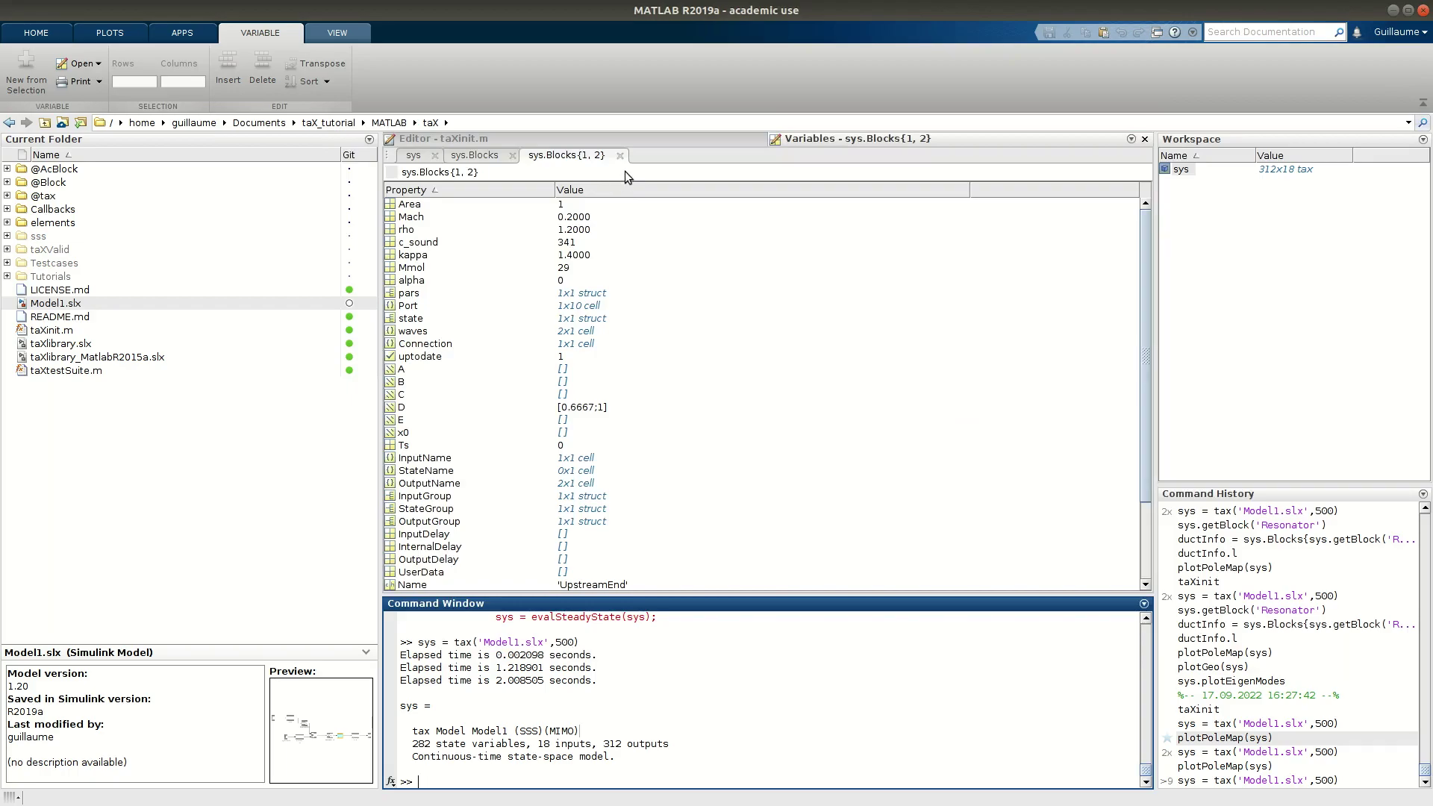
left_click(615, 157)
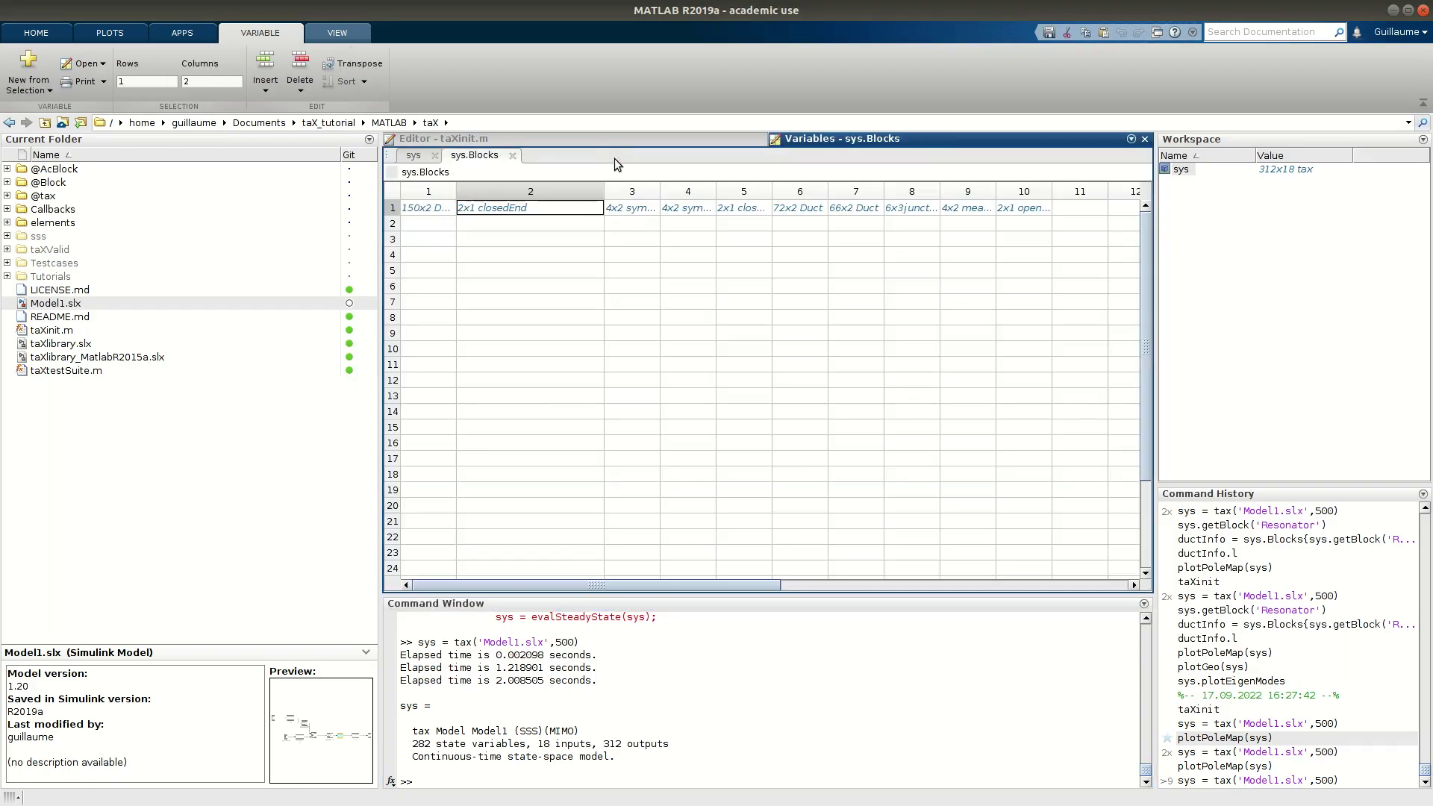
- Open the closedEnd block in sys.Blocks and examine the density, Mach number and area in its state structure
left_click(765, 206)
double_click(784, 210)
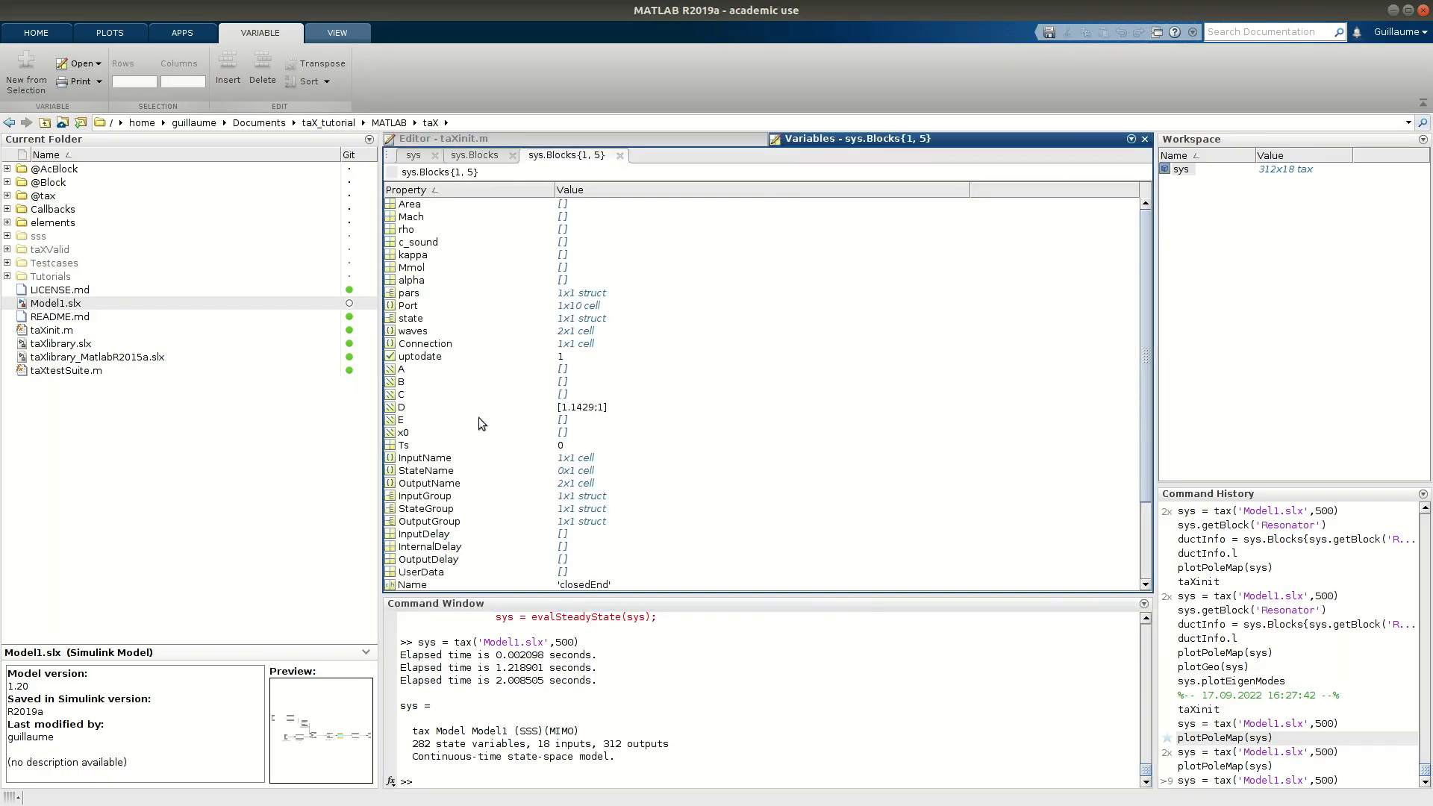
scroll(523, 485, "down", 2)
scroll(684, 464, "up", 3)
double_click(411, 318)
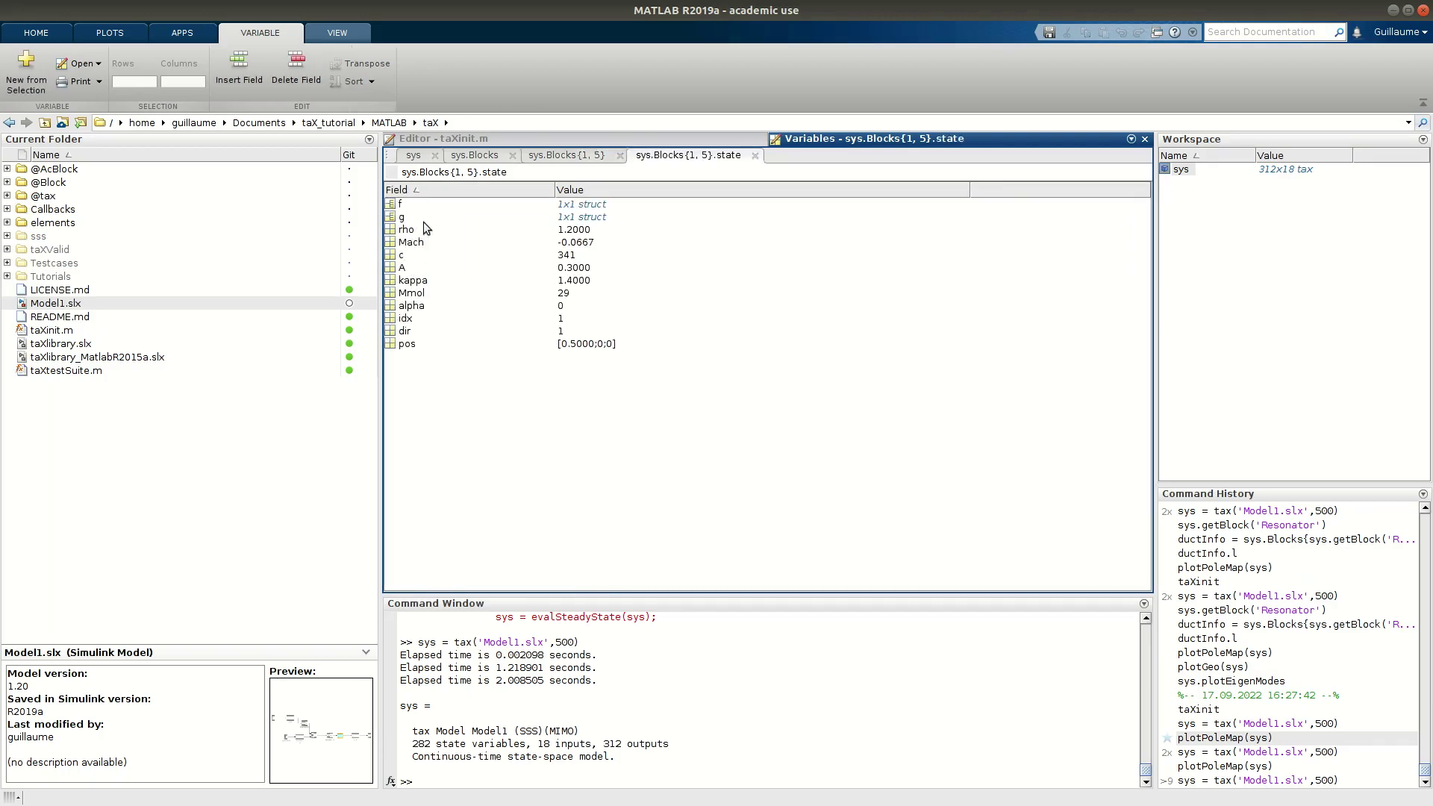
left_click(407, 231)
left_click(404, 247)
left_click(403, 273)
left_click(1145, 138)
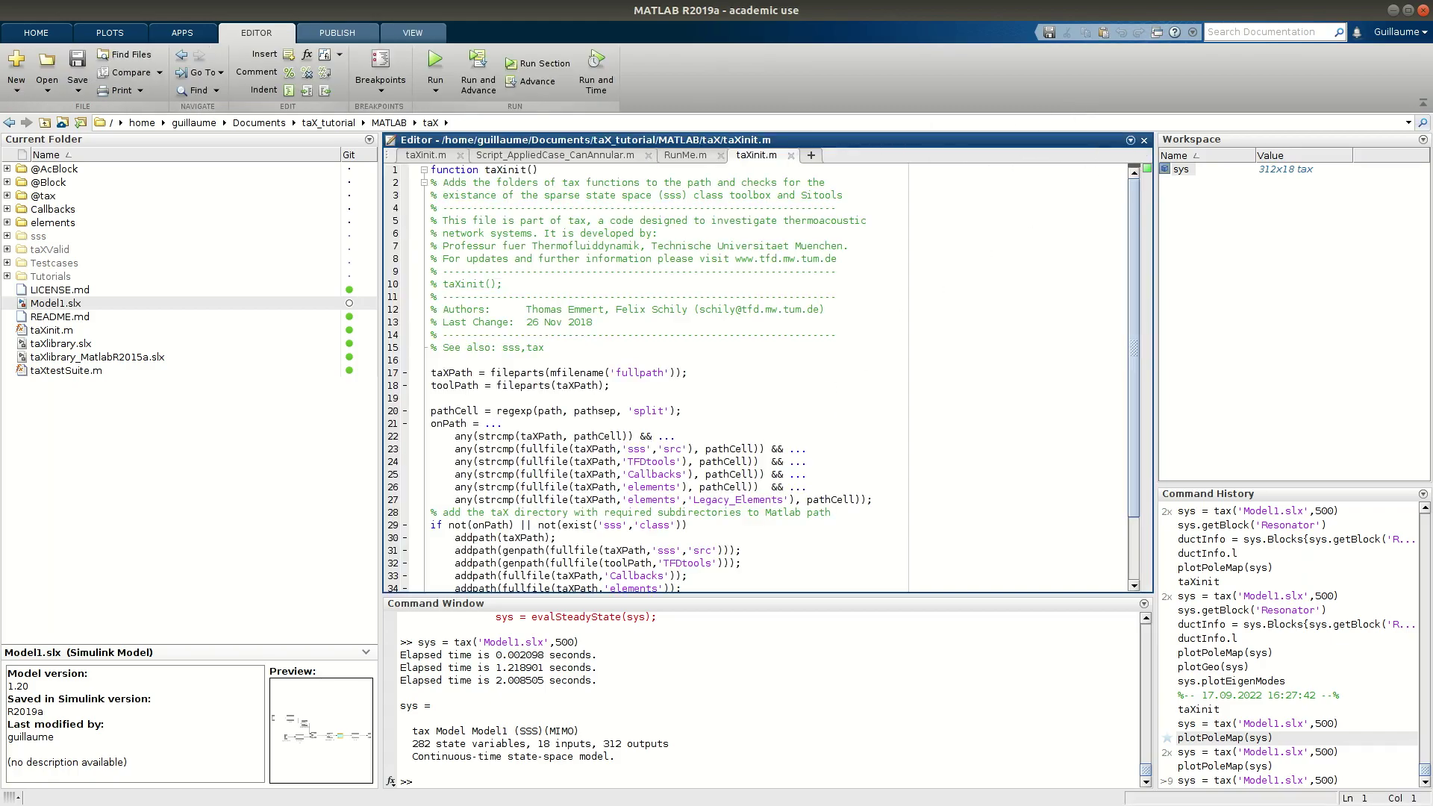
- Return to the Model1 diagram and review the closedEnd block's mean-value parameters without changing them
left_click(683, 537)
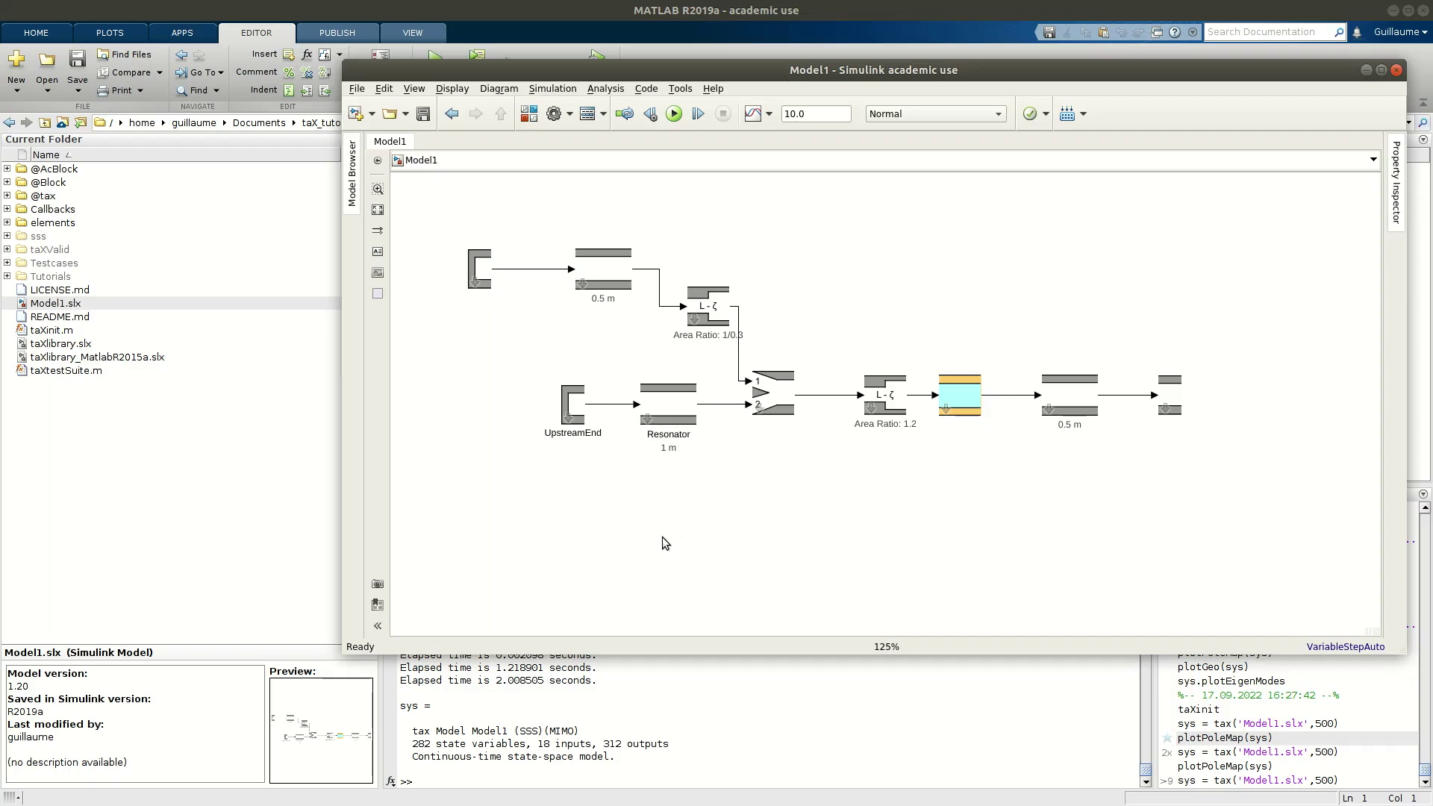
double_click(483, 271)
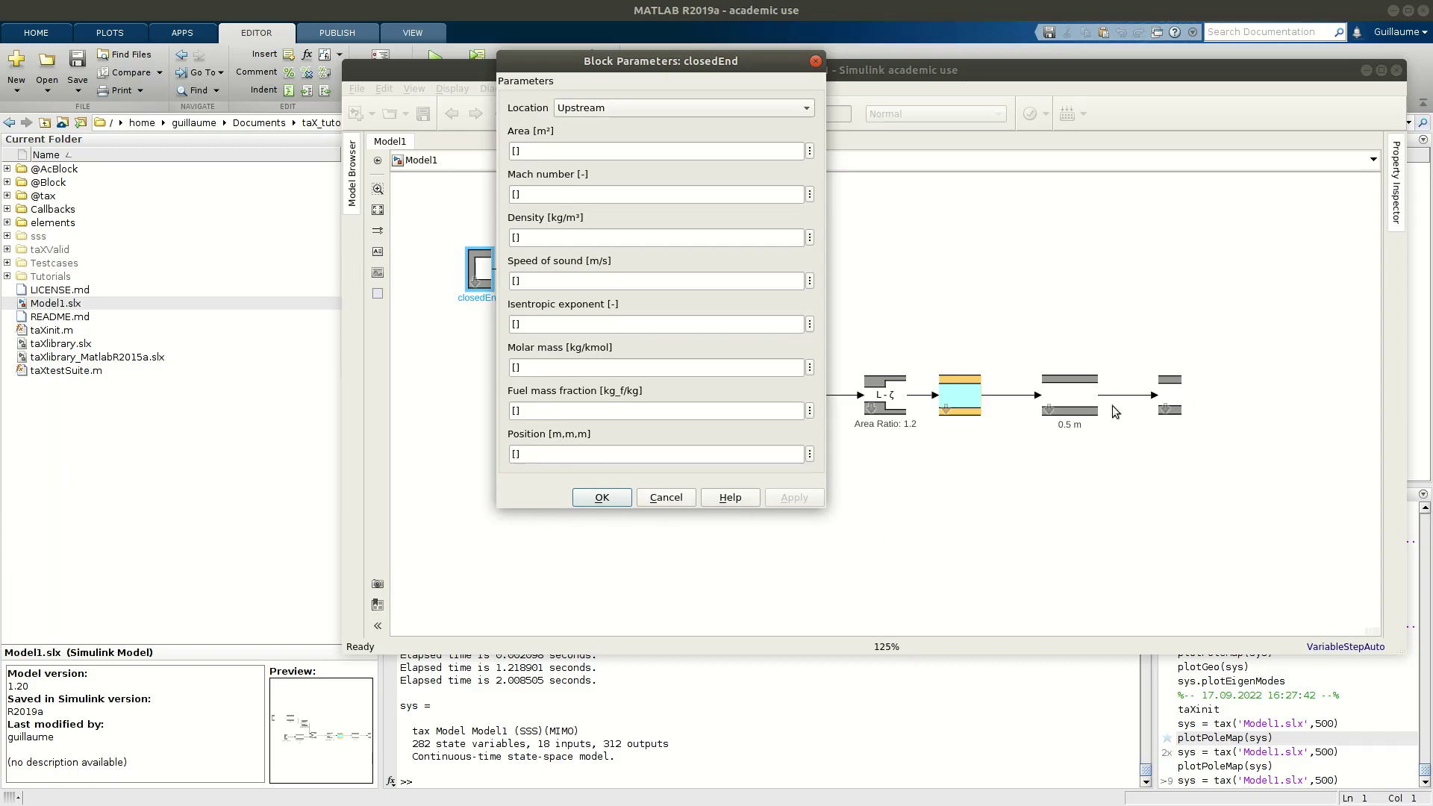
left_click(666, 498)
left_click(691, 530)
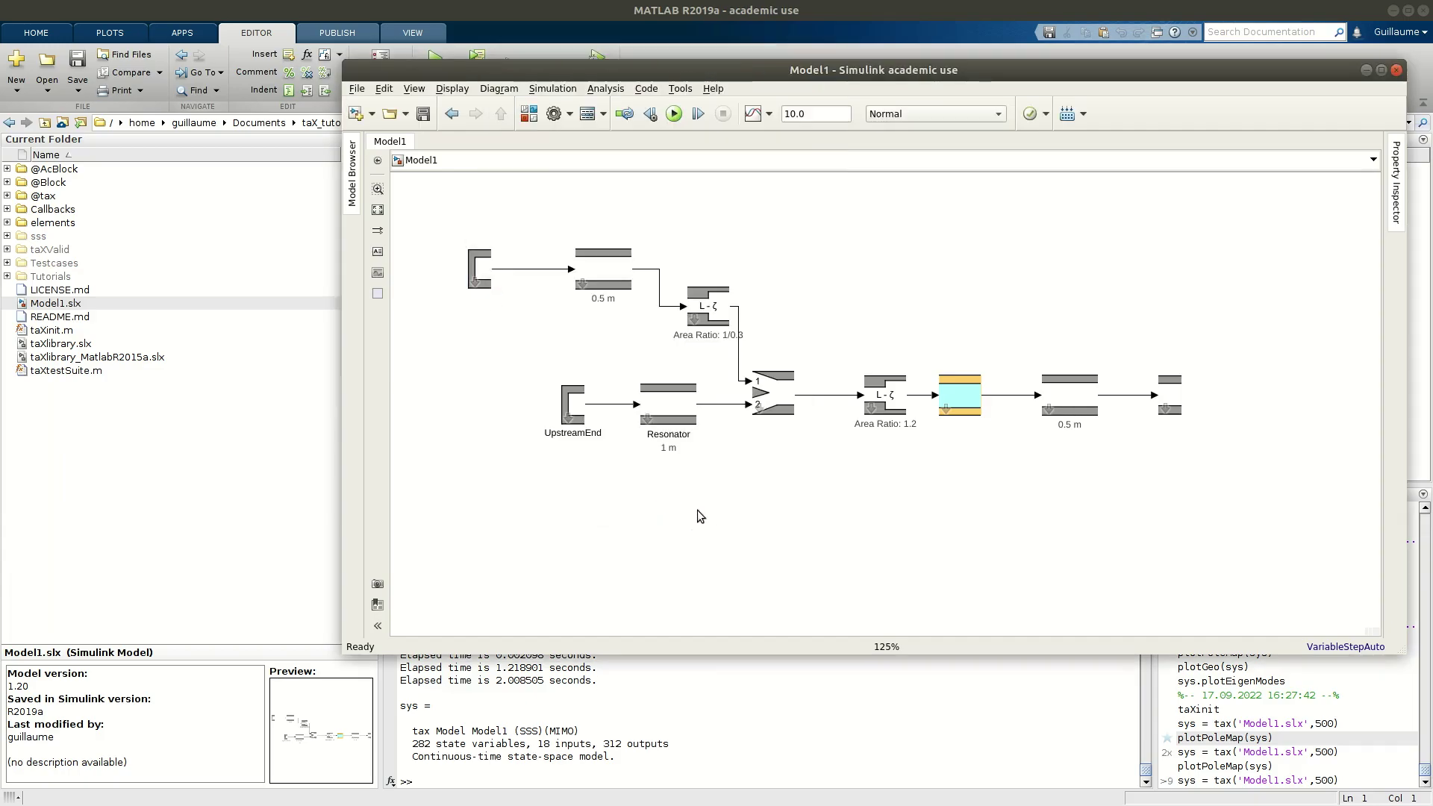
- Review the mean values prescribed in the UpstreamEnd block and close its parameters unchanged
left_click(554, 419)
left_click(588, 535)
double_click(576, 403)
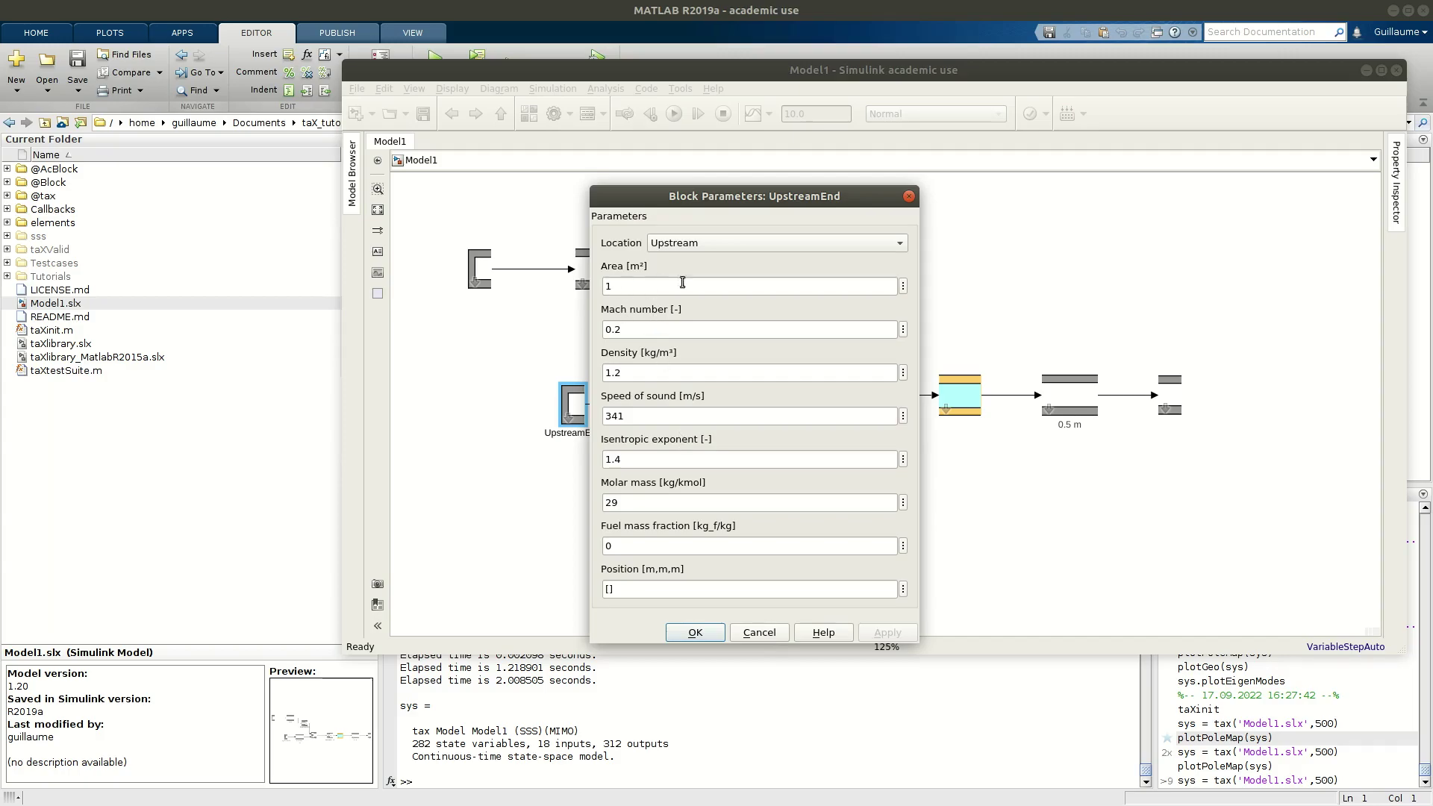
left_click(760, 632)
left_click(665, 342)
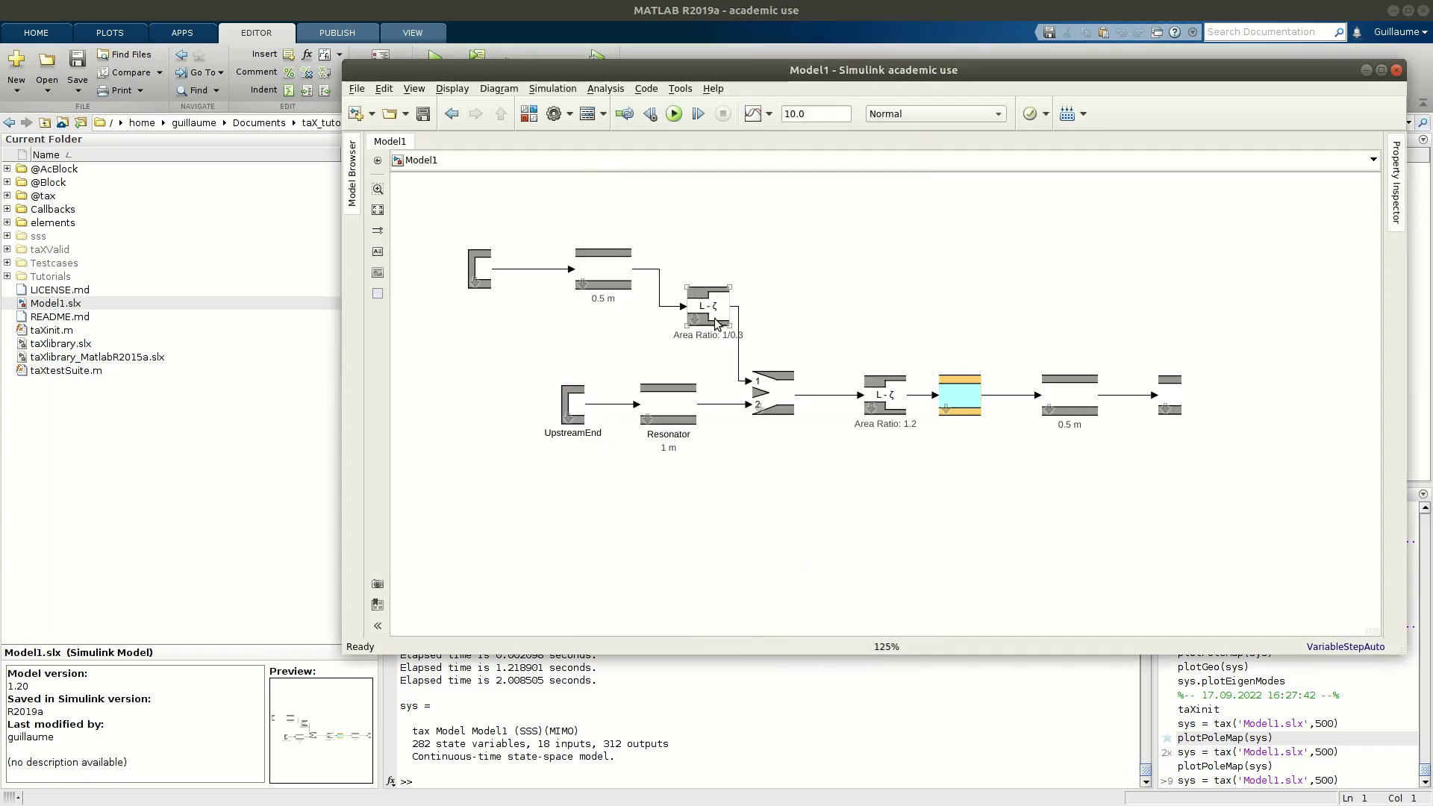
- Compare the UpstreamEnd block with the upper branch's area change, rechecking the prescribed area and Mach number
left_click(567, 419)
left_click(708, 306)
left_click(872, 484)
left_click(571, 405)
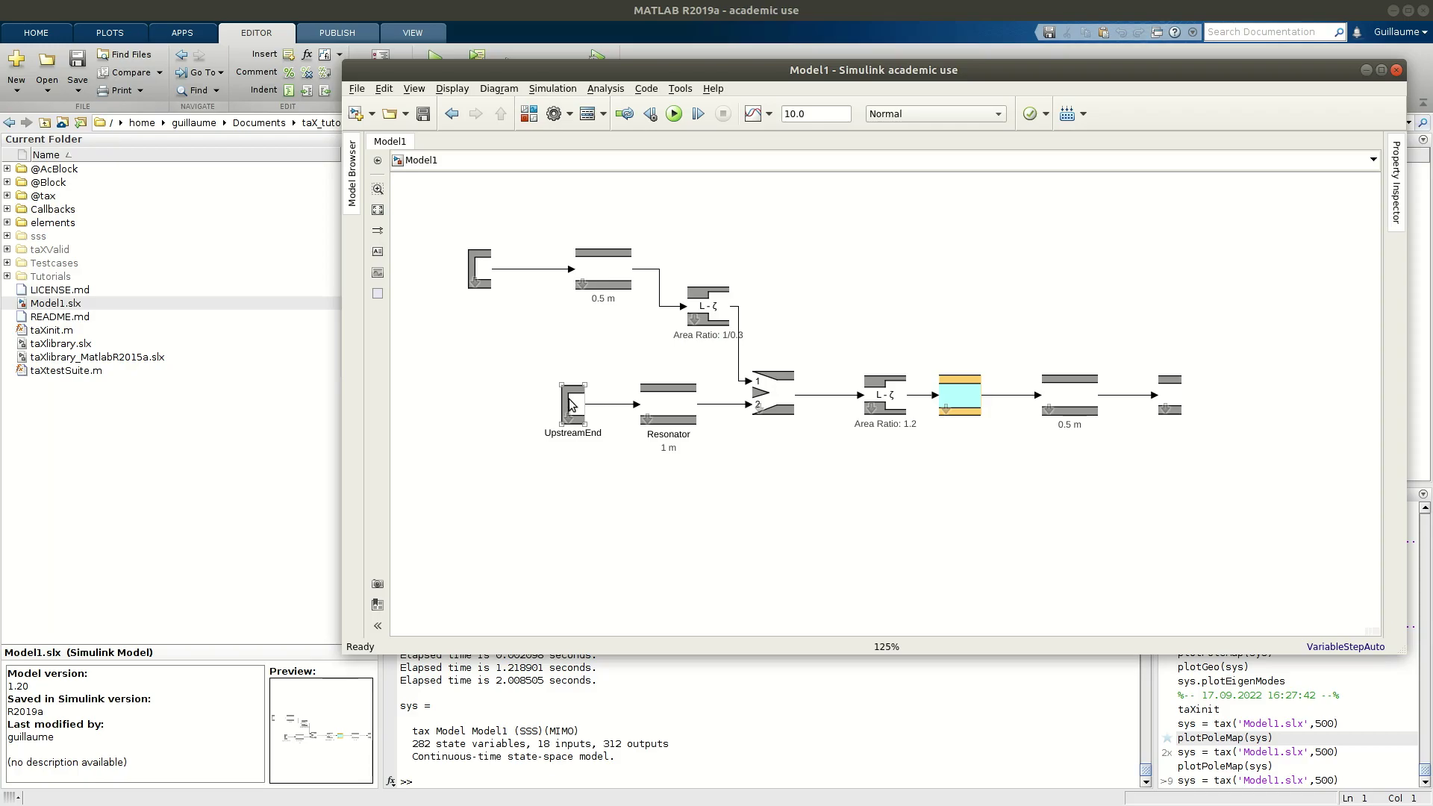
double_click(576, 403)
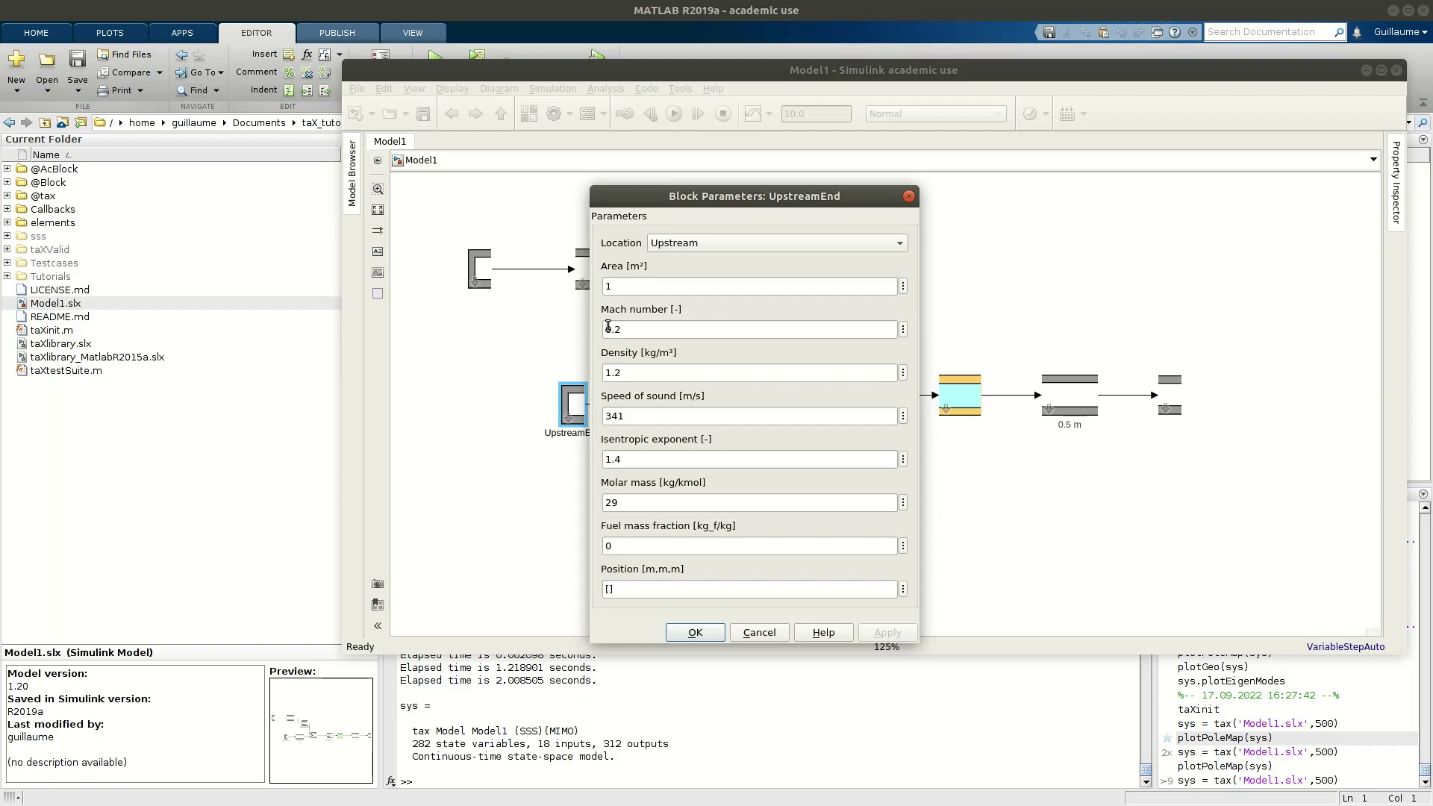
left_click(907, 196)
left_click(782, 457)
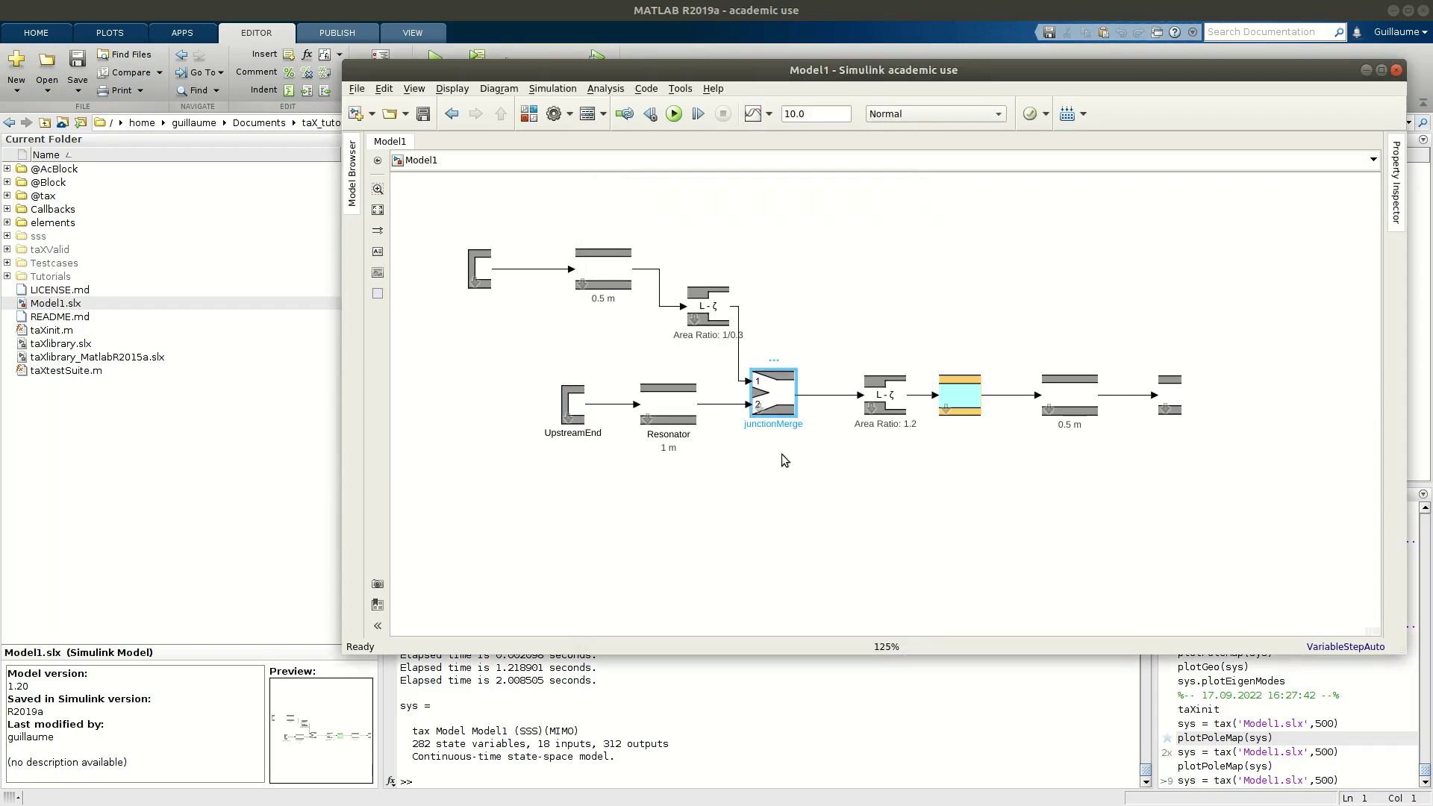
left_click(785, 467)
left_click(466, 243)
left_click(568, 254)
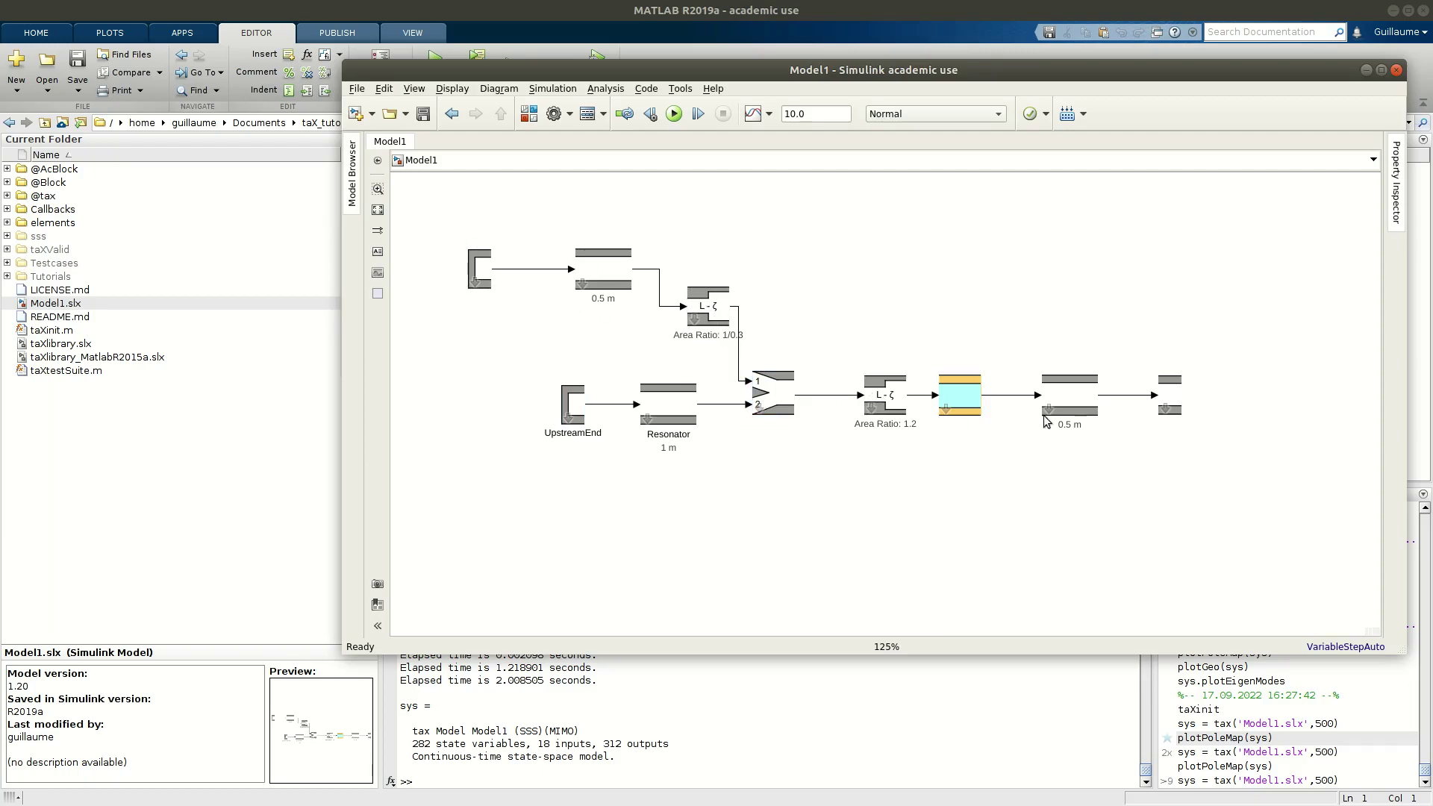